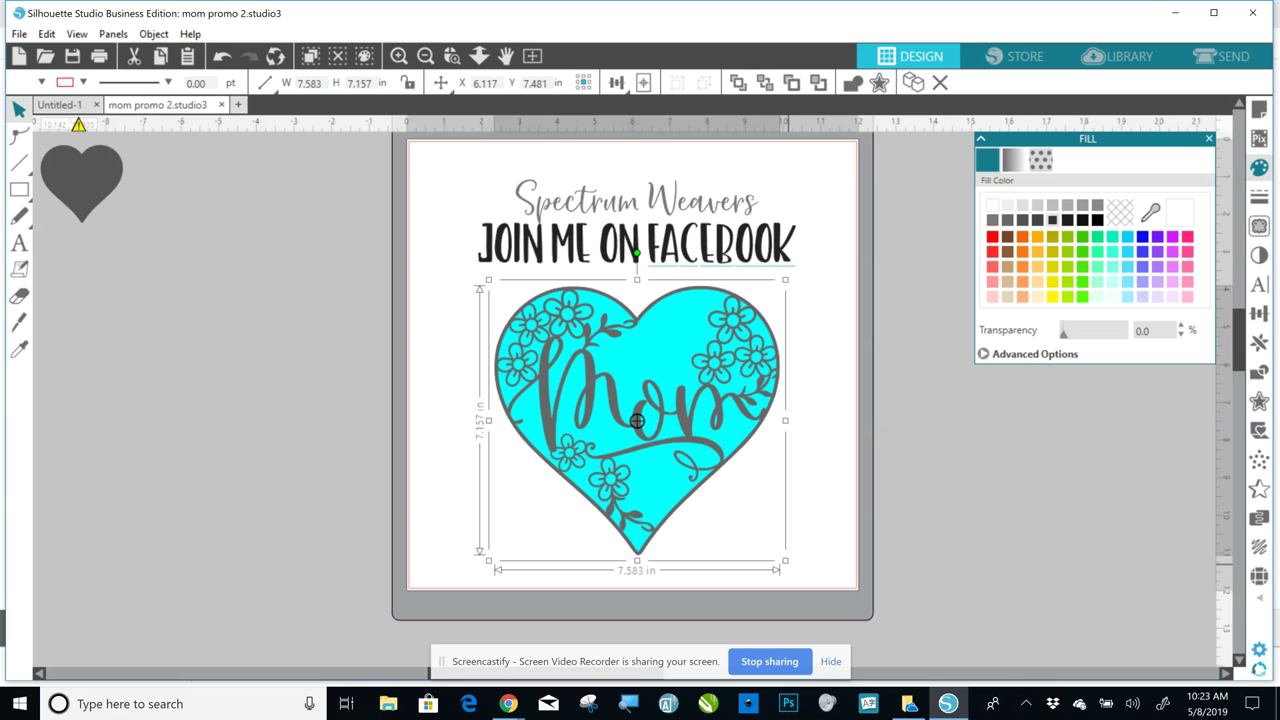
# - Shrink the Mom heart design to about 4.6 in wide and move it off the mat beside the small grey heart
pyautogui.moveTo(785, 560); pyautogui.dragTo(673, 455)
pyautogui.moveTo(581, 368); pyautogui.dragTo(269, 232)
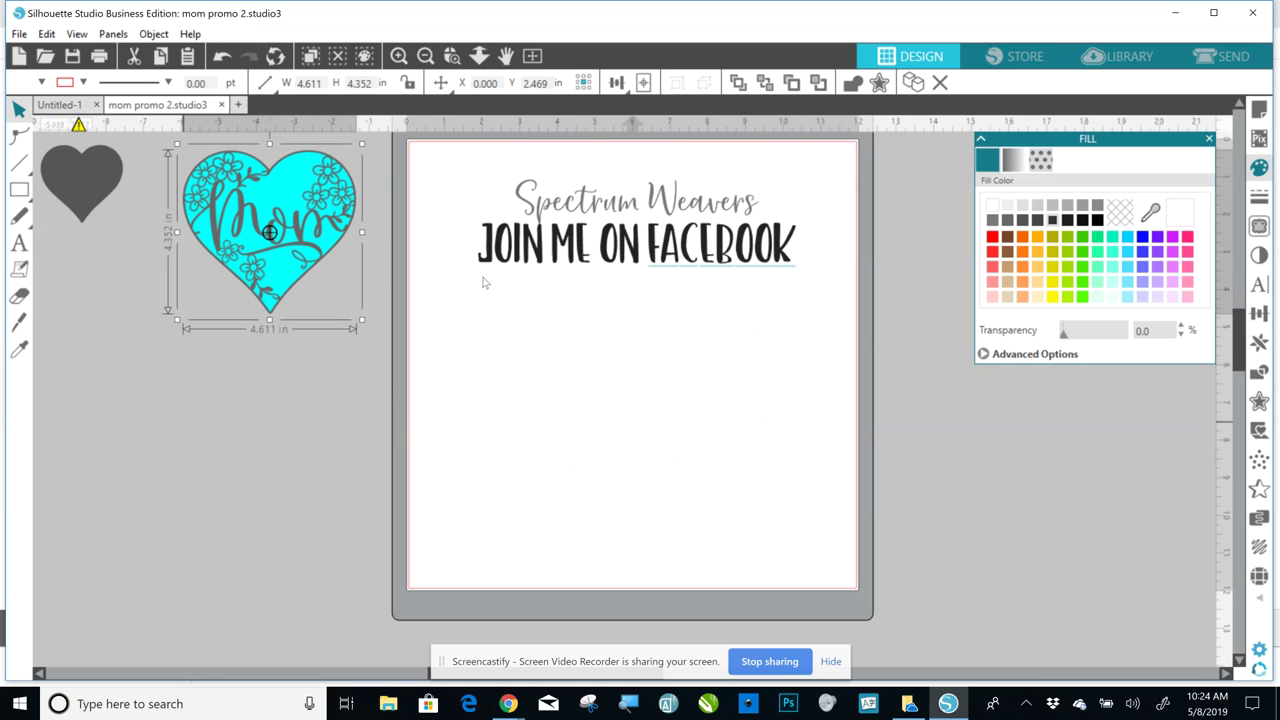
pyautogui.click(330, 364)
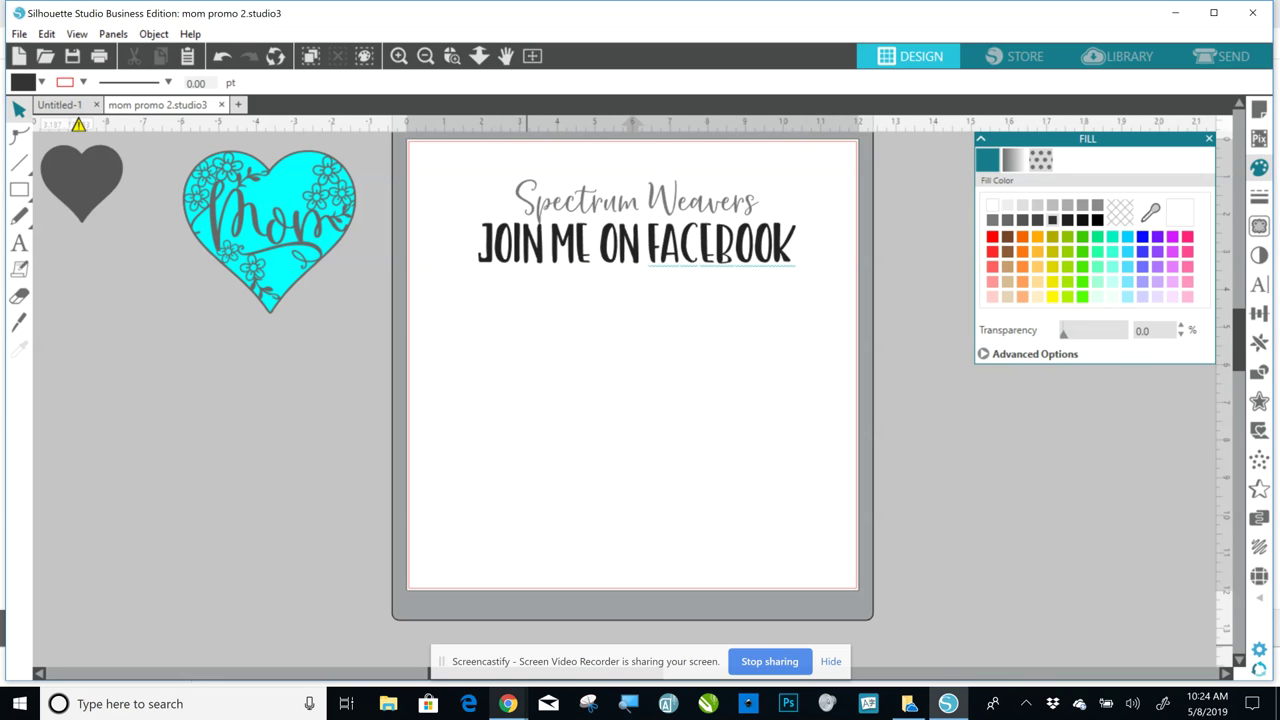
# - Switch to Chrome and run a Google image search for heart clipart
pyautogui.moveTo(508, 703)
pyautogui.click(409, 675)
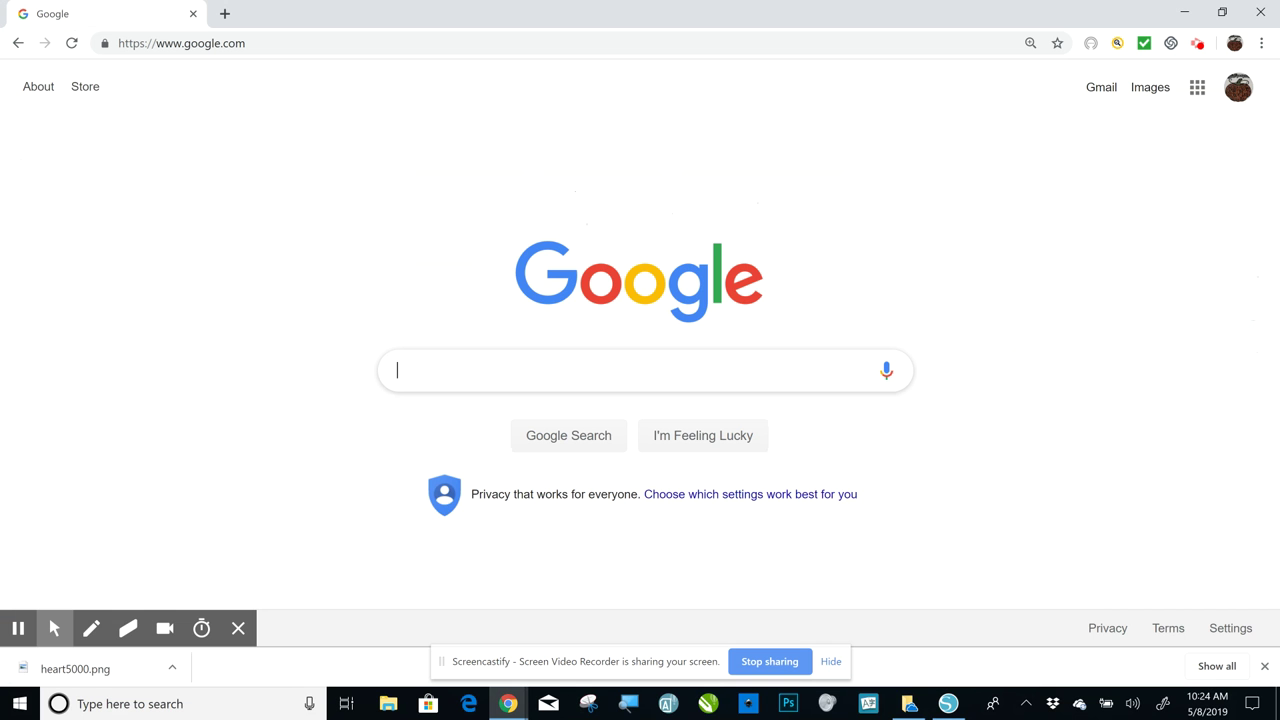
pyautogui.write('hea')
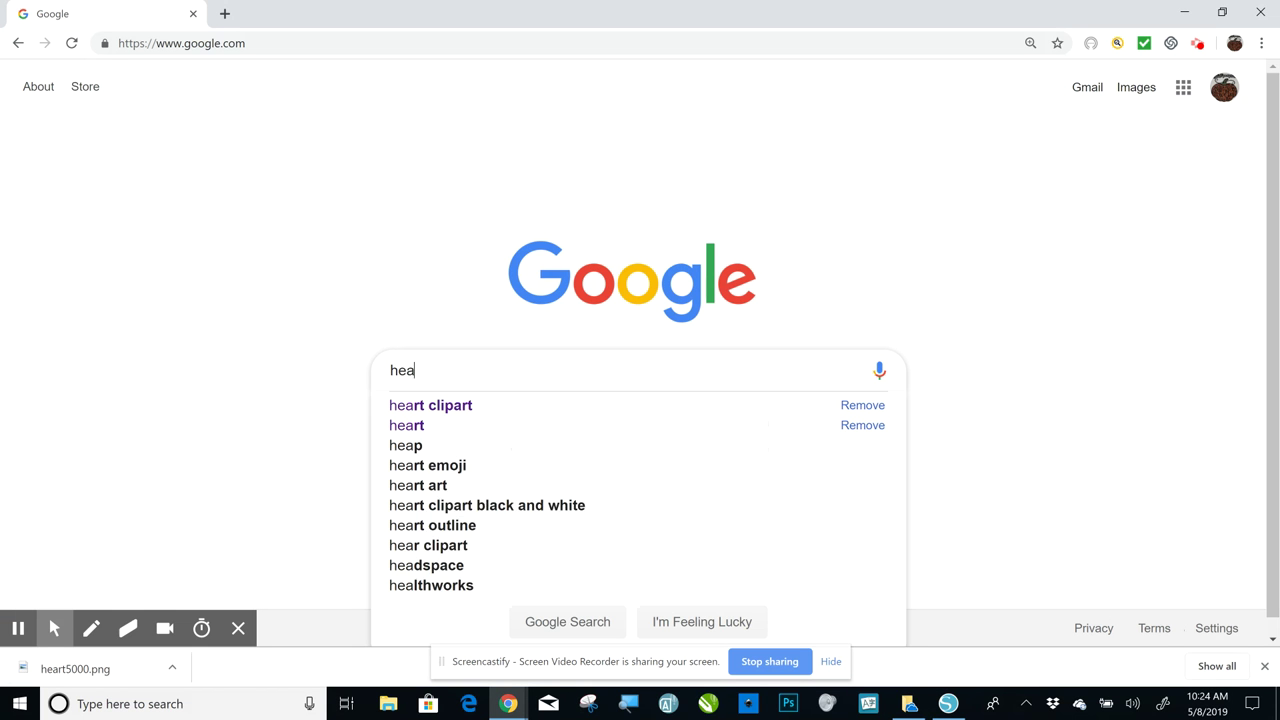
pyautogui.write('rt cl')
pyautogui.click(425, 404)
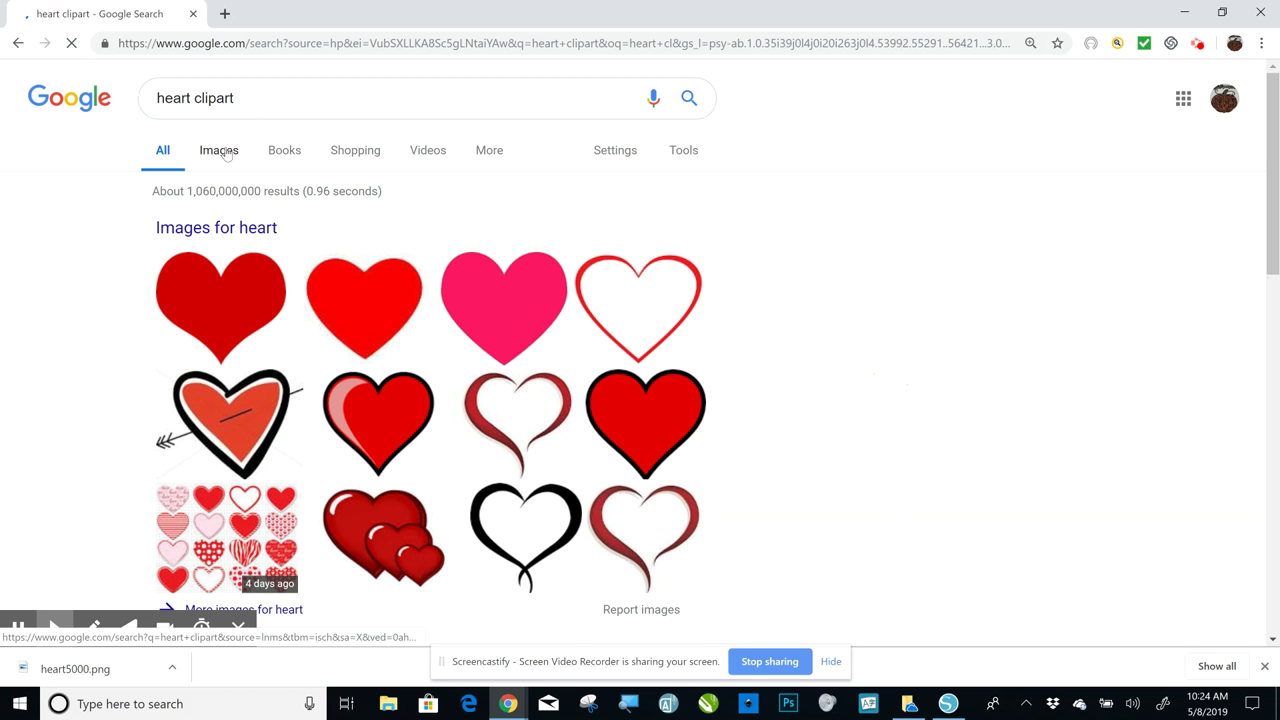
pyautogui.click(219, 151)
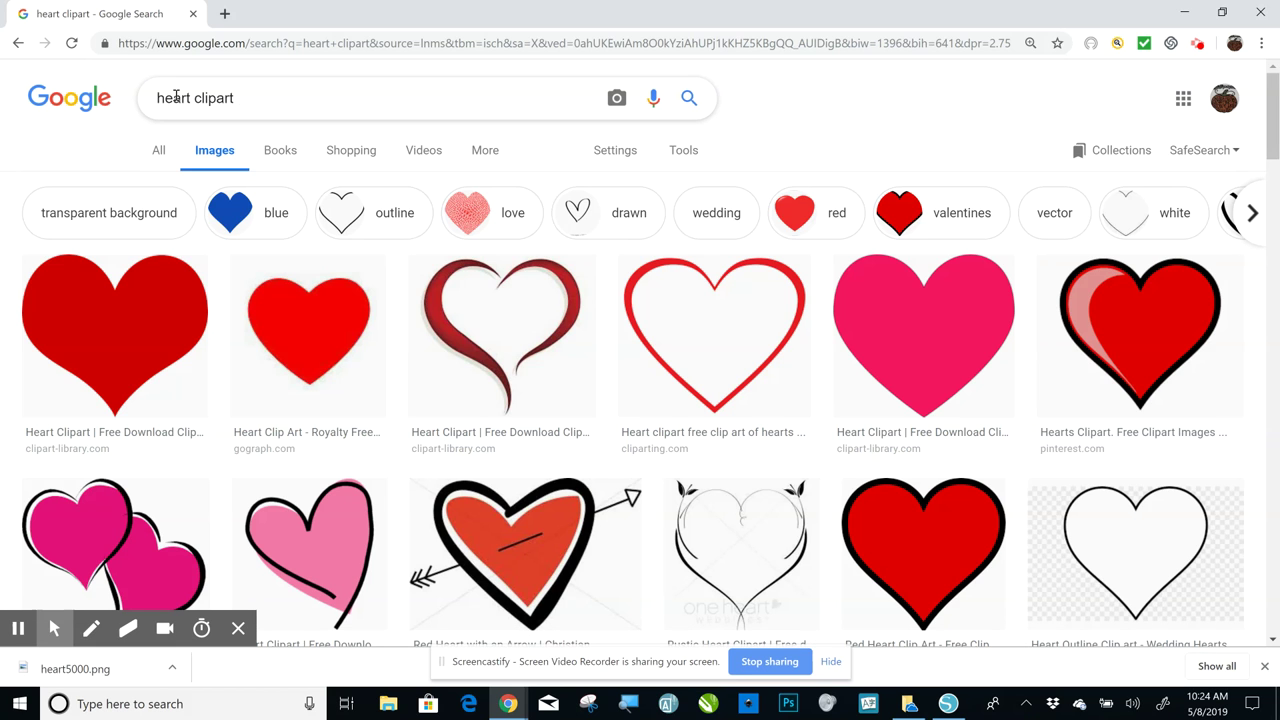
# - Filter the image results by usage rights to those labeled for reuse with modification
pyautogui.click(683, 150)
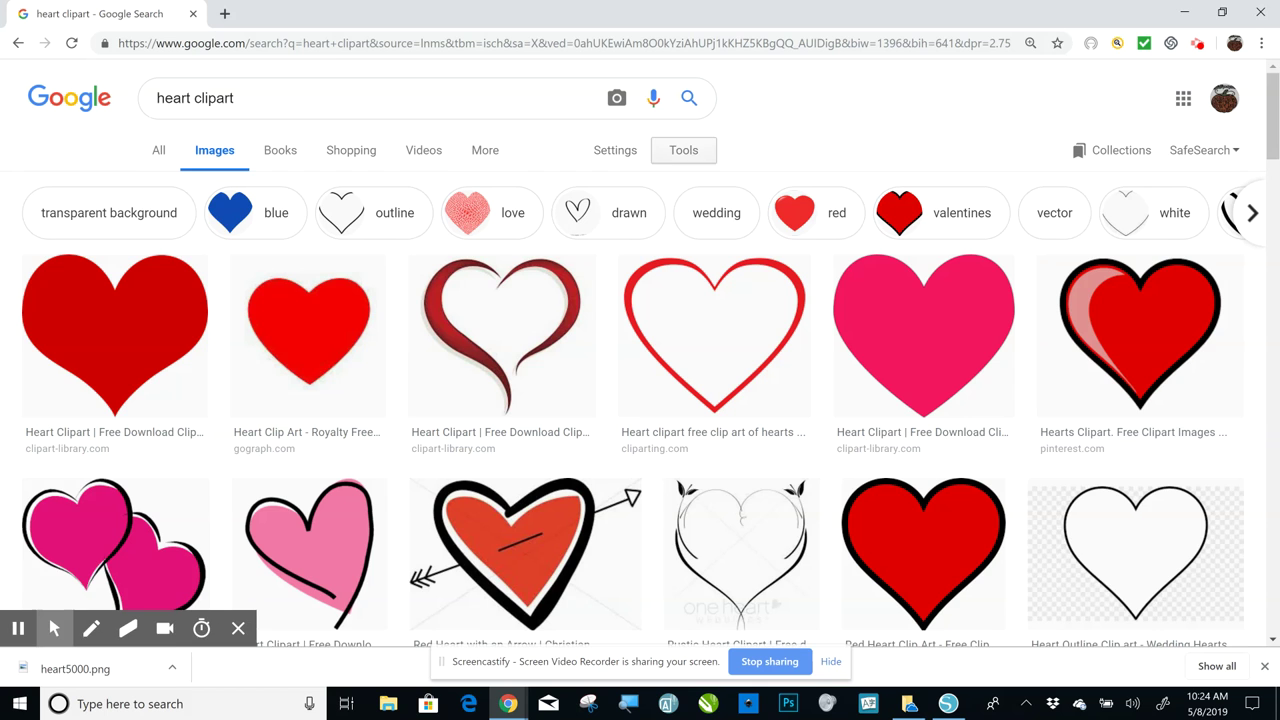
pyautogui.click(300, 189)
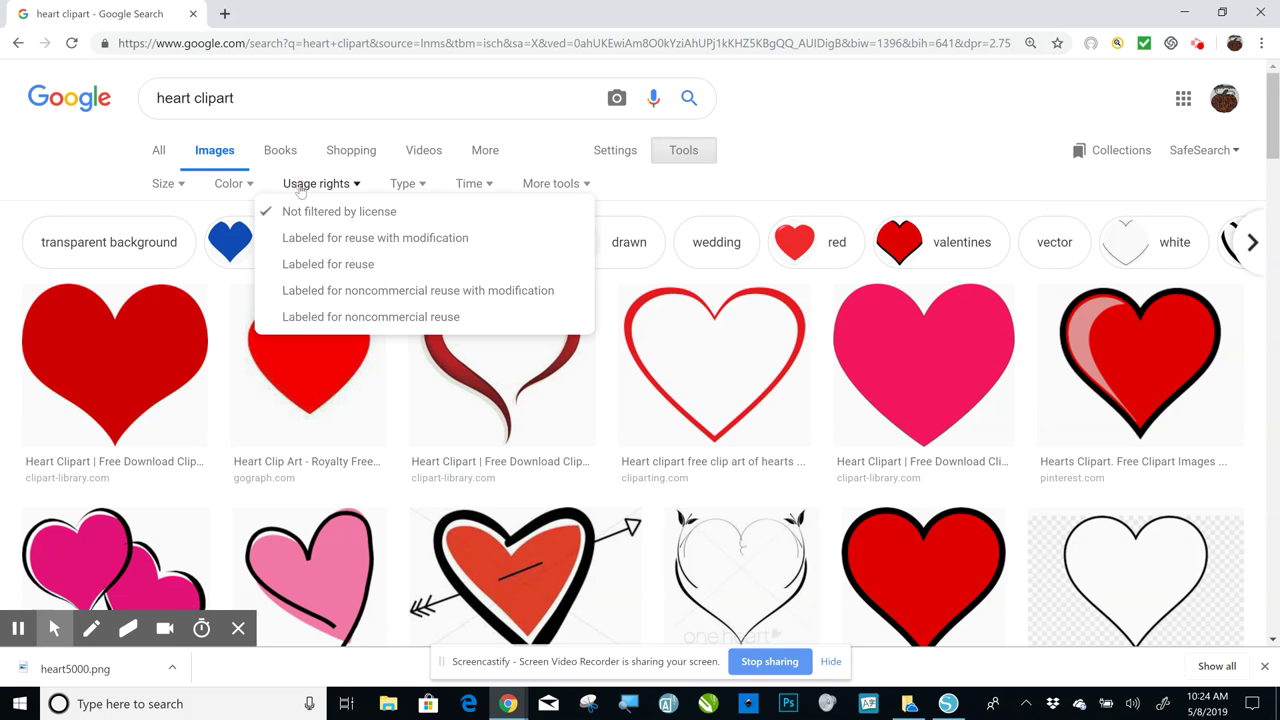
pyautogui.click(435, 239)
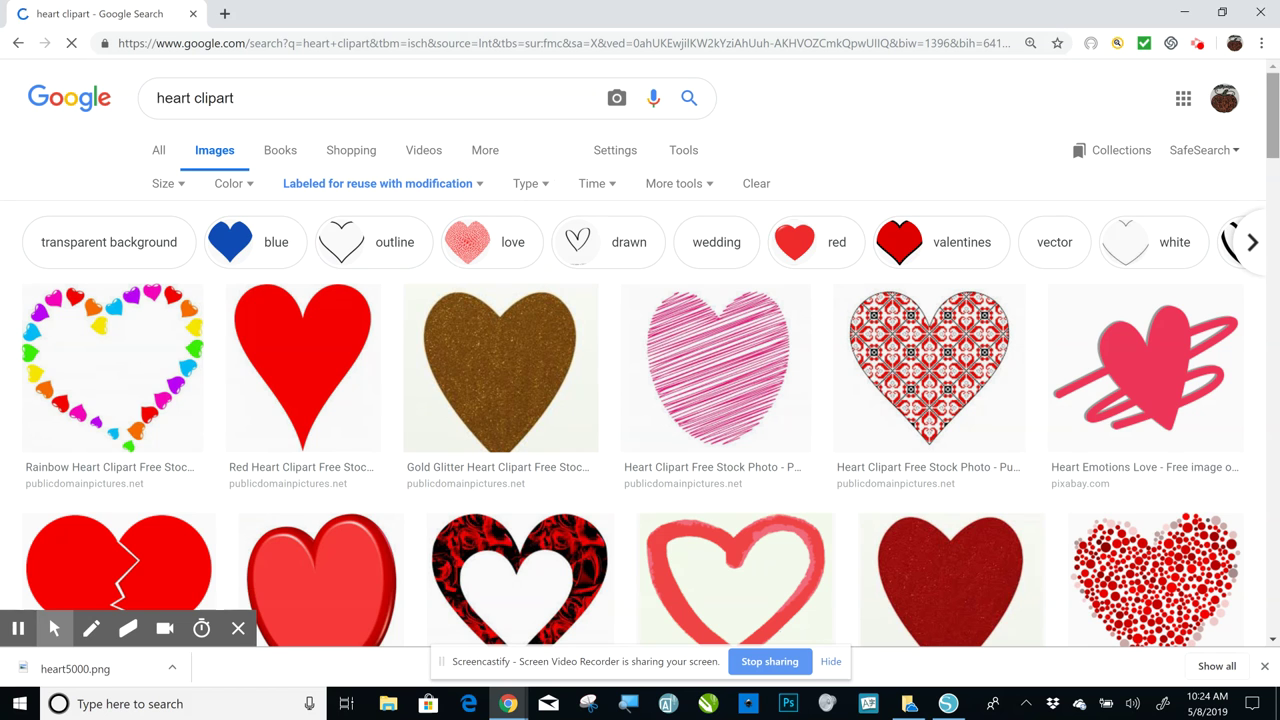
# - Browse the filtered heart images for a plain solid heart suitable for tracing
pyautogui.scroll(-4, 1045, 133)
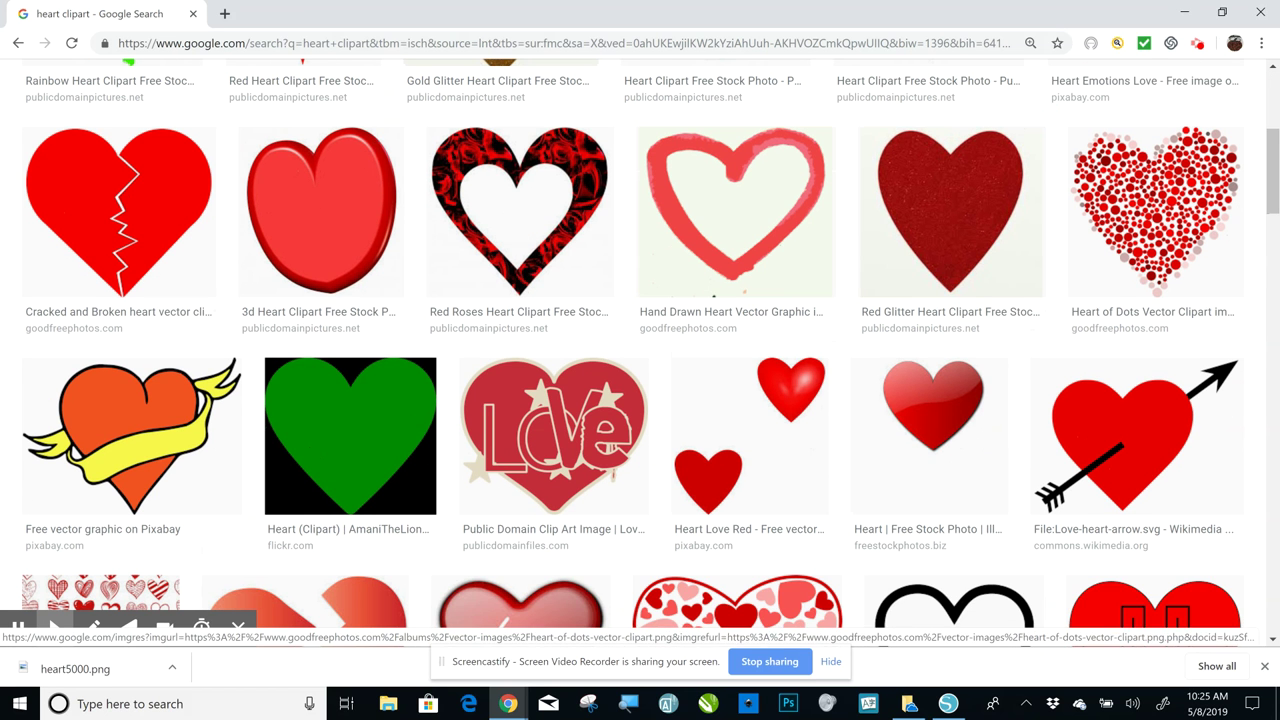
pyautogui.click(1272, 140)
pyautogui.moveTo(1270, 140); pyautogui.dragTo(1270, 158)
pyautogui.scroll(-6, 1262, 140)
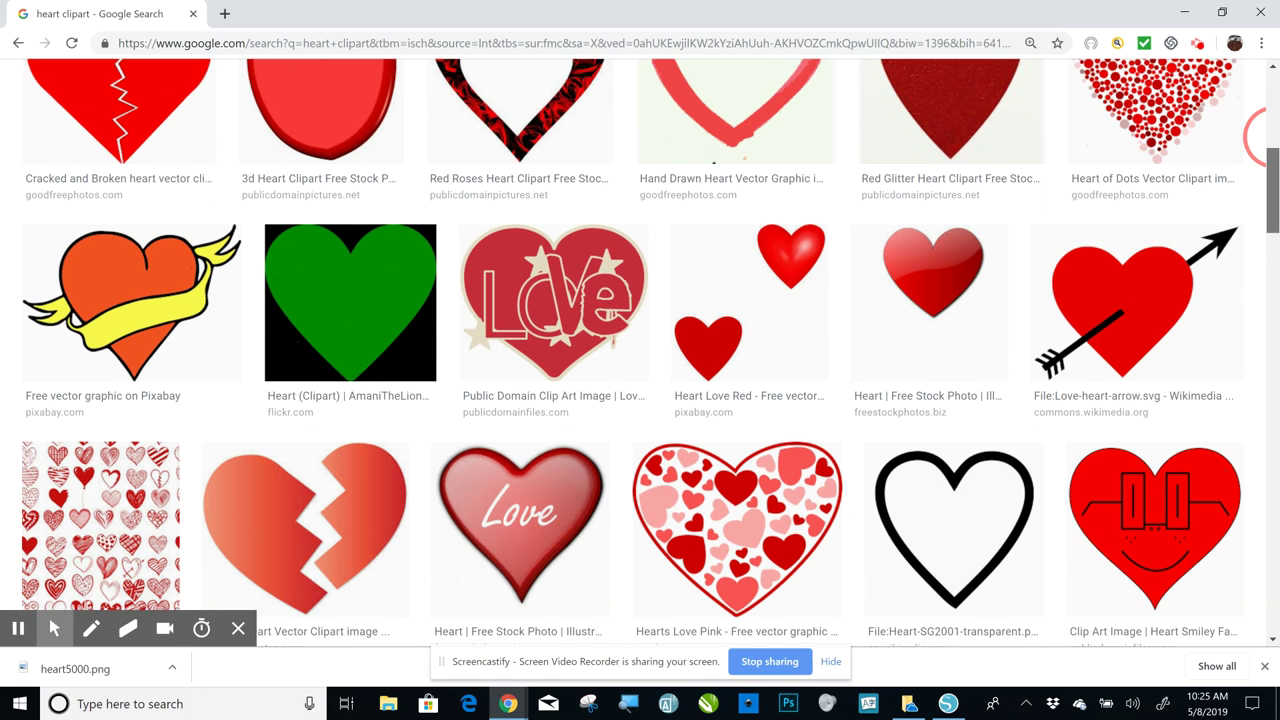
pyautogui.scroll(-3, 1262, 140)
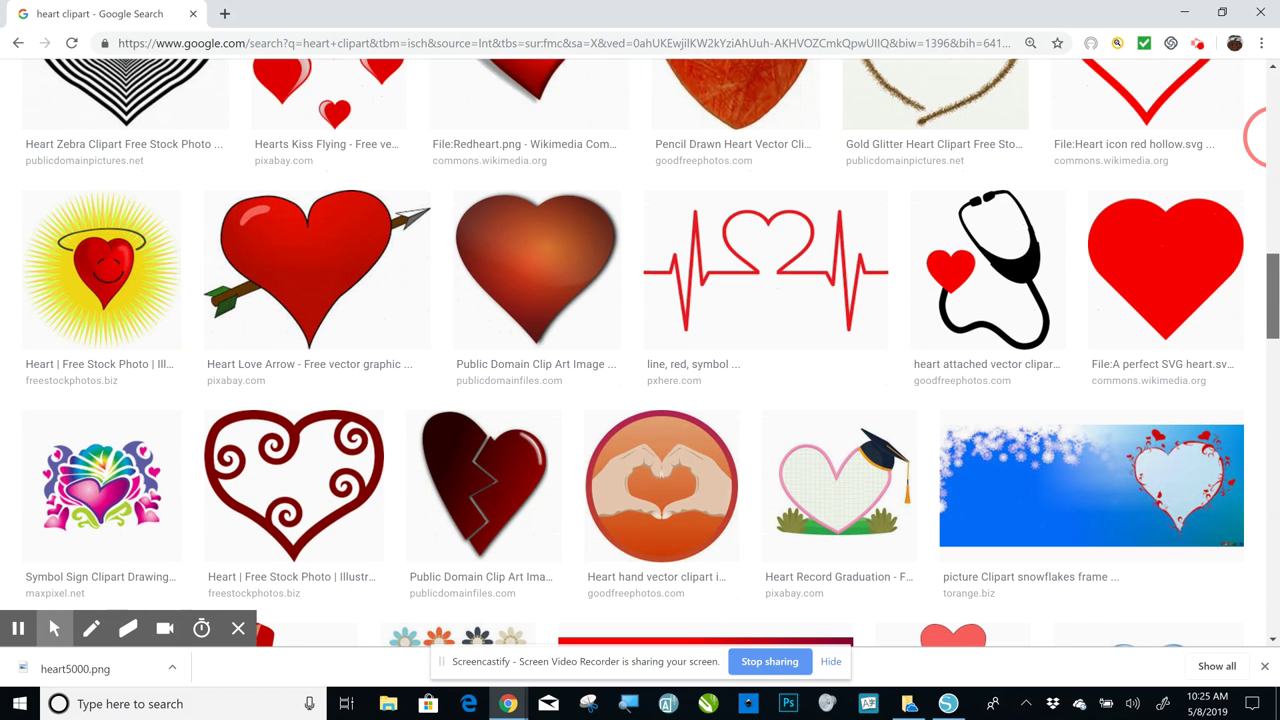
pyautogui.scroll(4, 1265, 140)
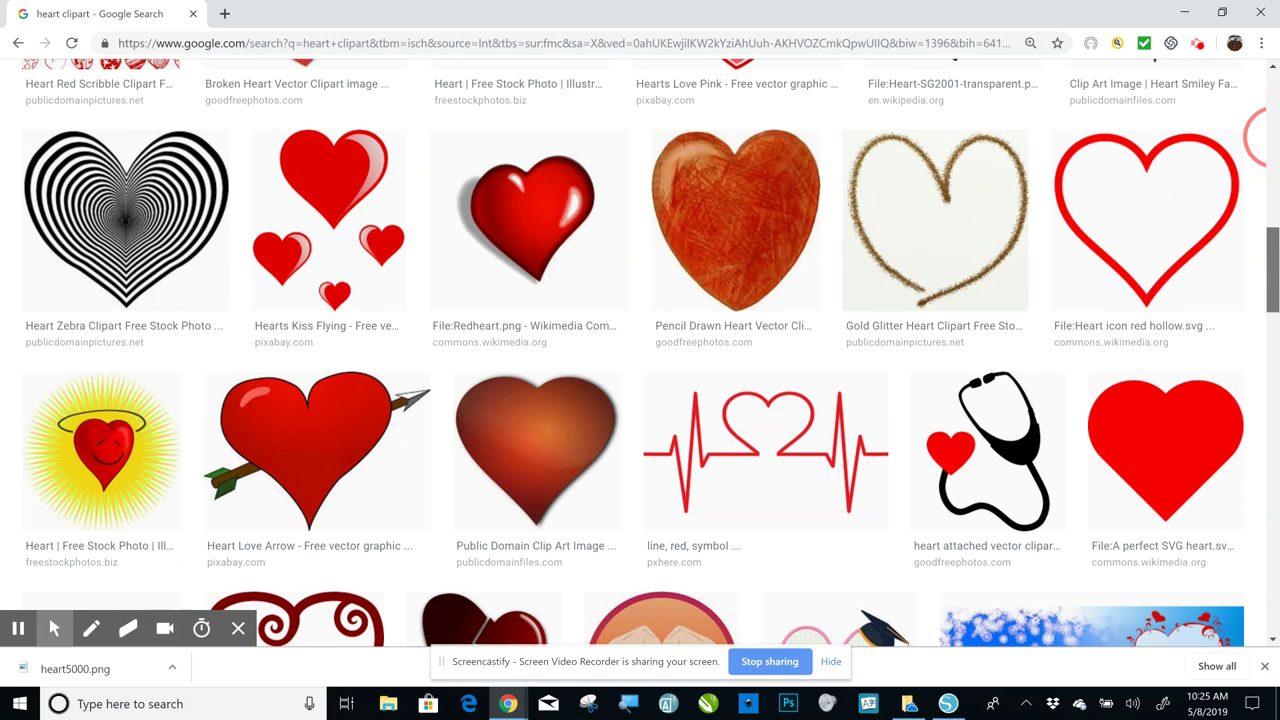
pyautogui.scroll(-5, 1262, 140)
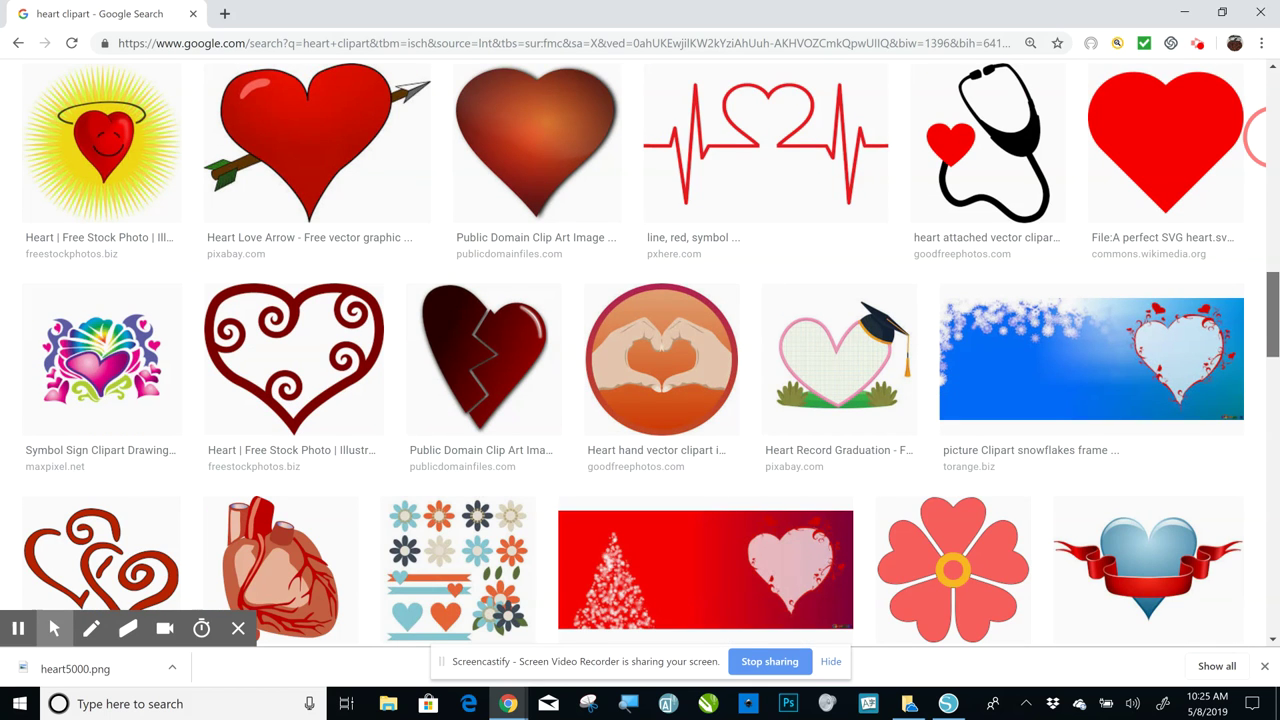
pyautogui.scroll(-12, 1262, 140)
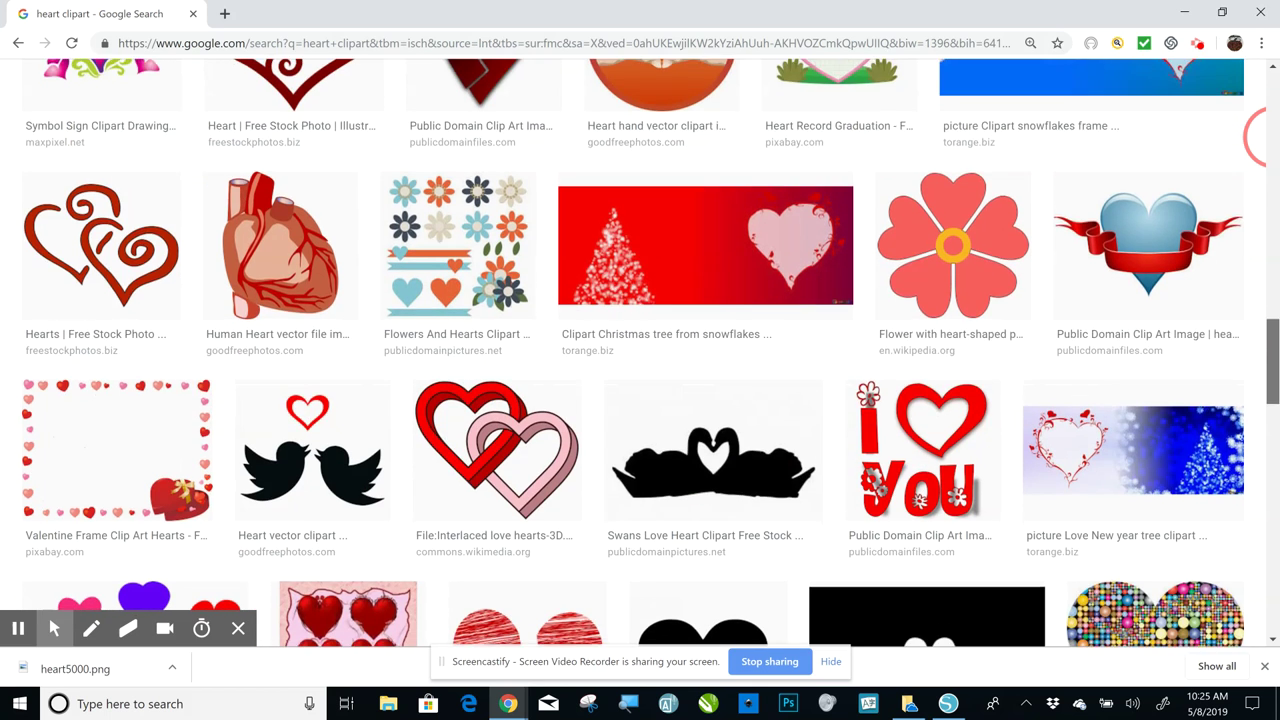
pyautogui.scroll(-1, 1262, 140)
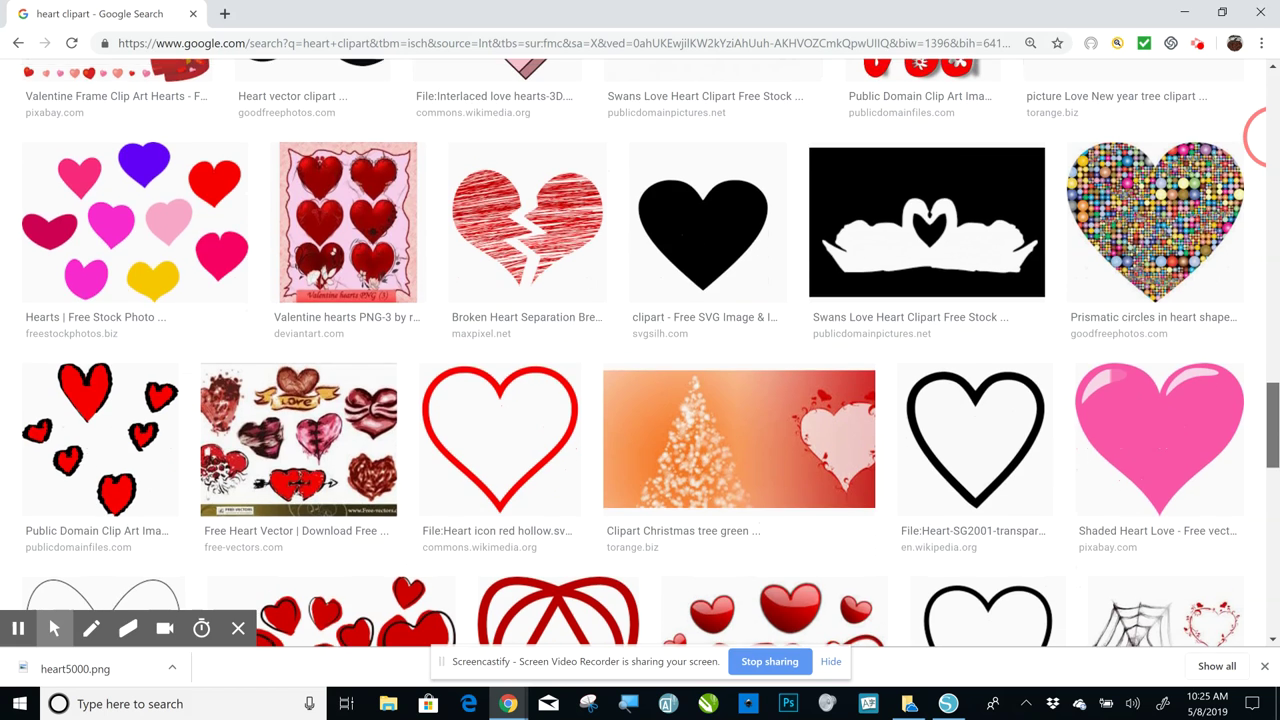
pyautogui.scroll(2, 1262, 140)
pyautogui.scroll(8, 1262, 140)
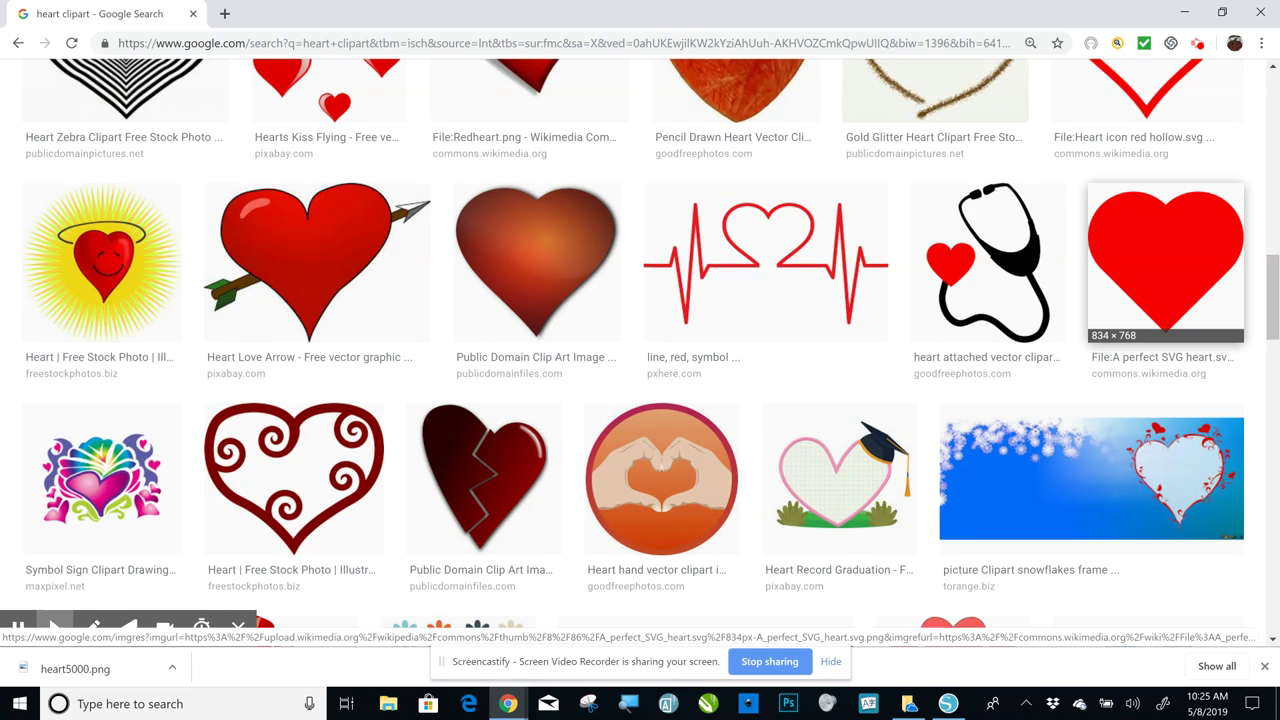
# - Save the plain solid red "A perfect SVG heart" image as heart7000 in the abc folder
pyautogui.rightClick(1160, 244)
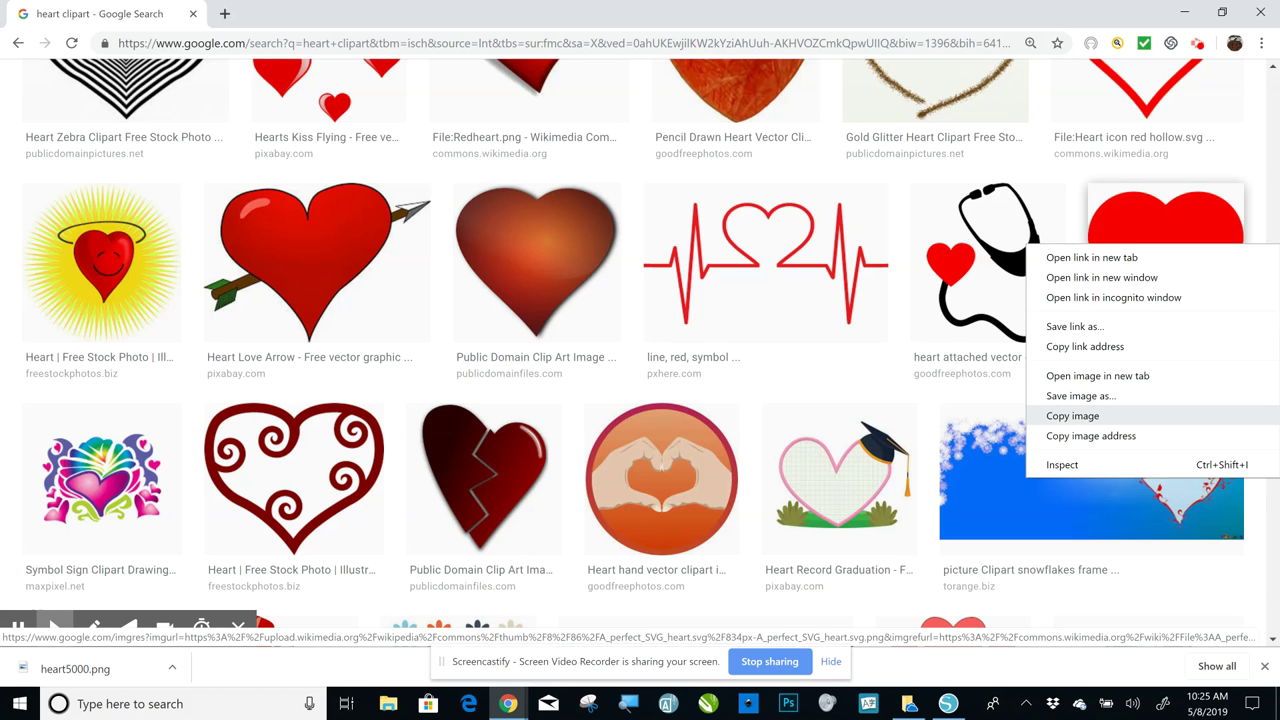
pyautogui.click(1080, 396)
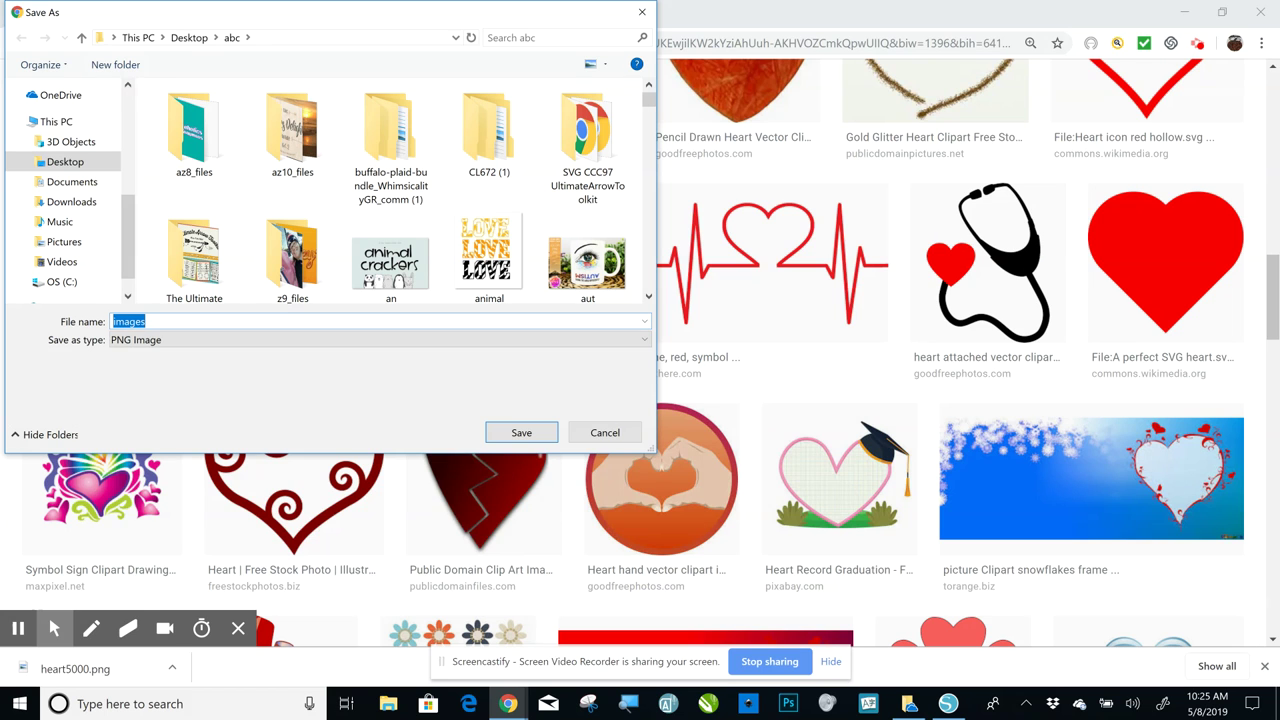
pyautogui.write('heart')
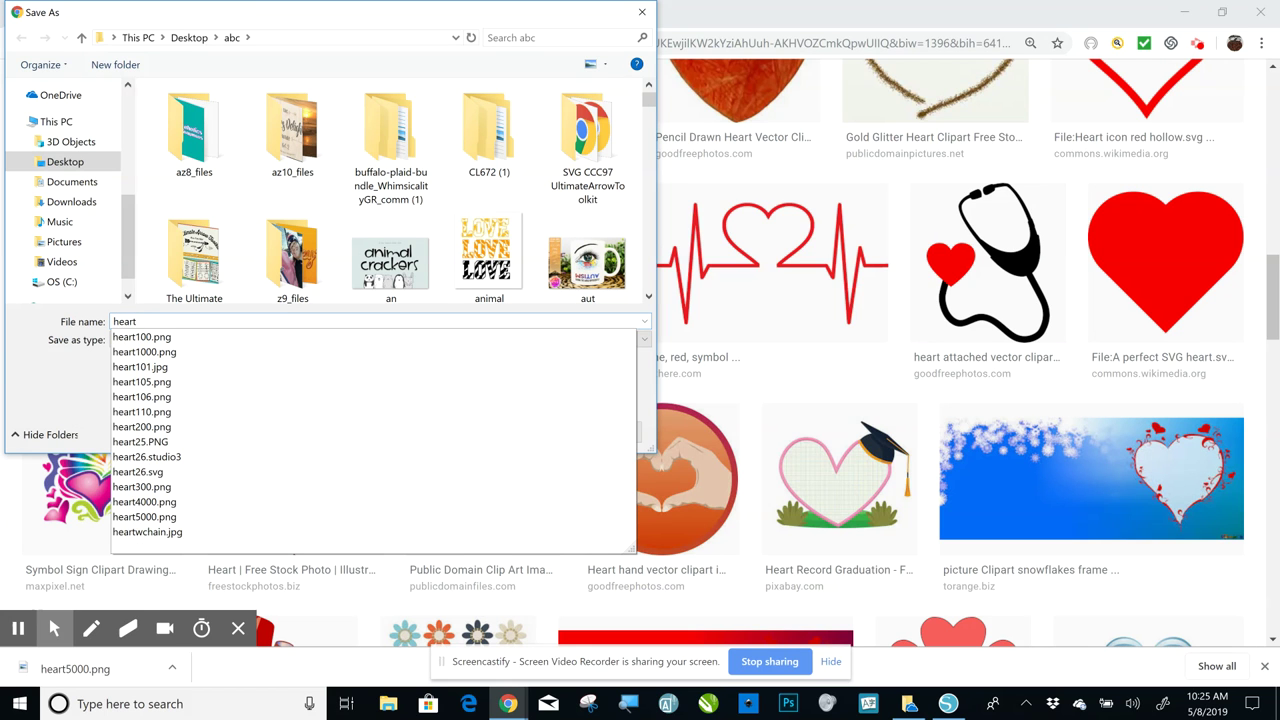
pyautogui.write('7000')
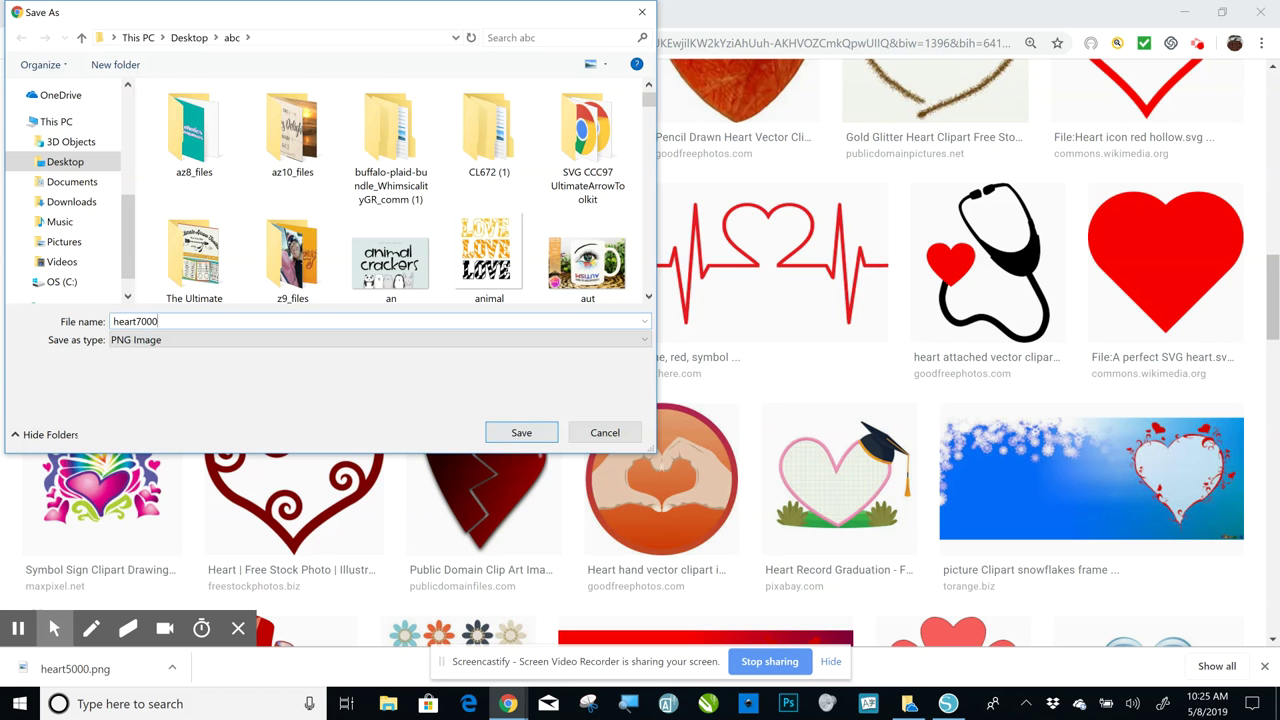
pyautogui.press('Return')
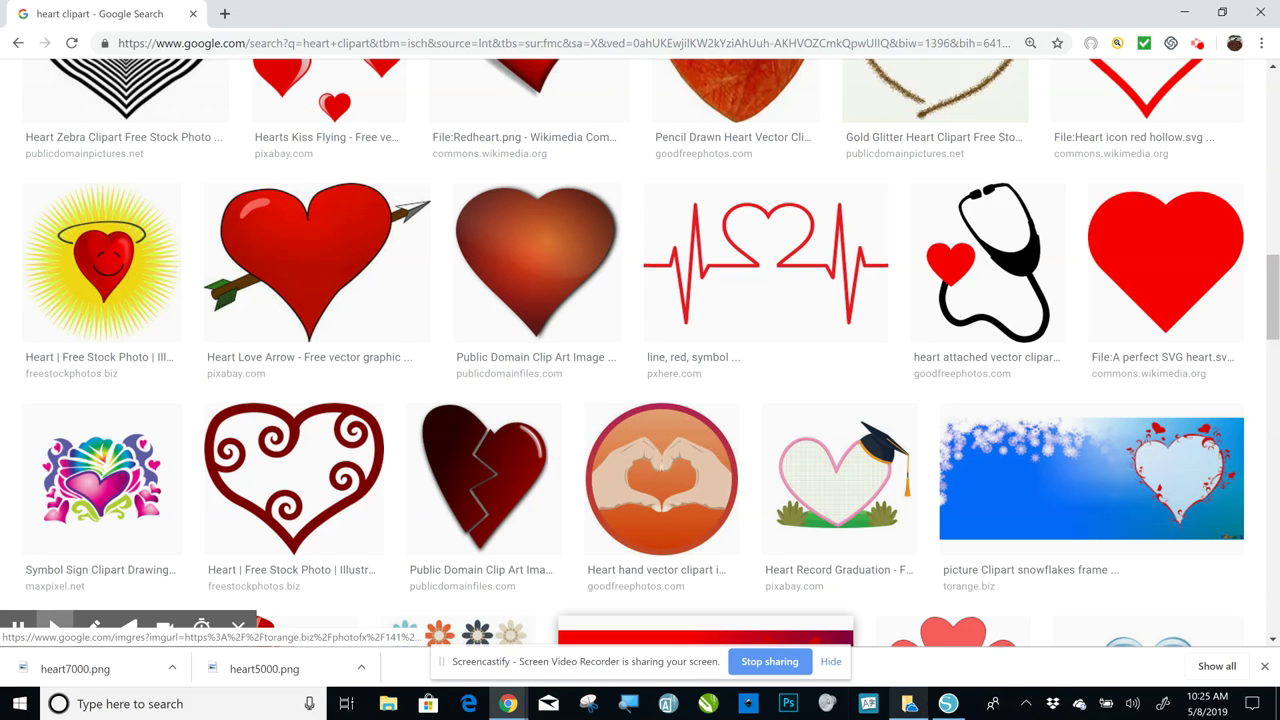
# - Switch to Silhouette Studio and merge the heart7000 image into the open mom promo 2 design
pyautogui.click(947, 704)
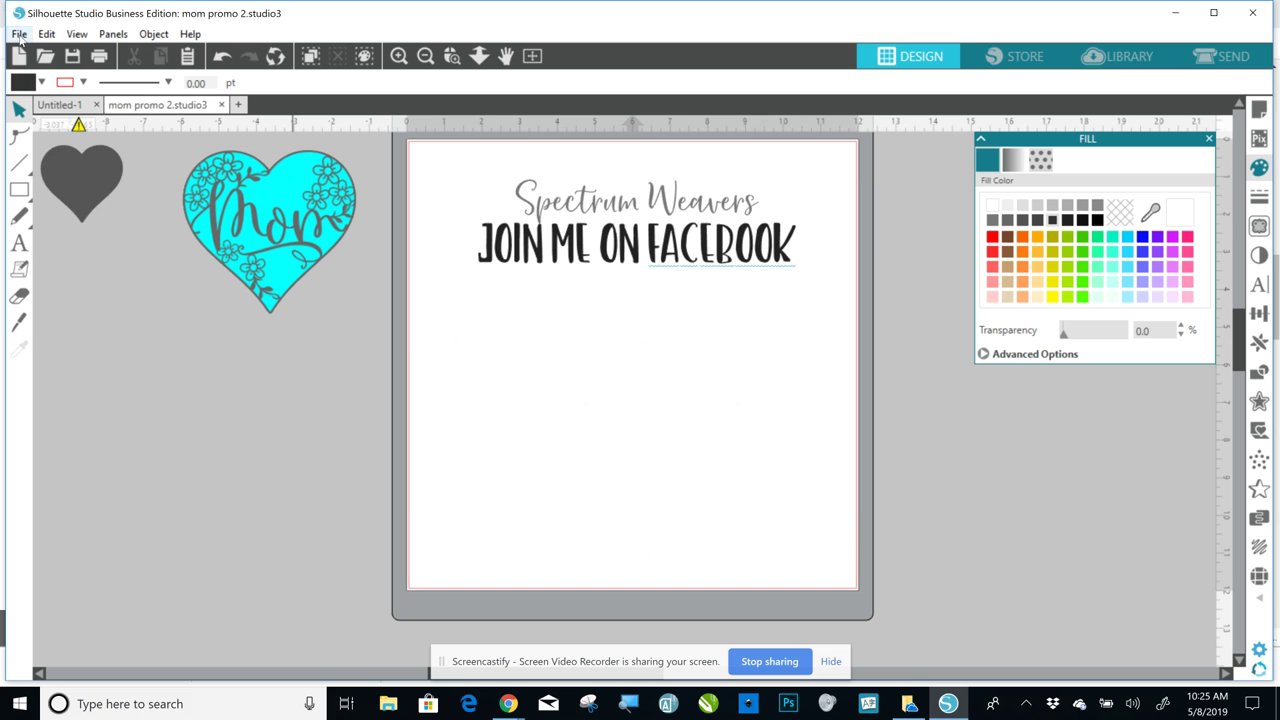
pyautogui.click(19, 35)
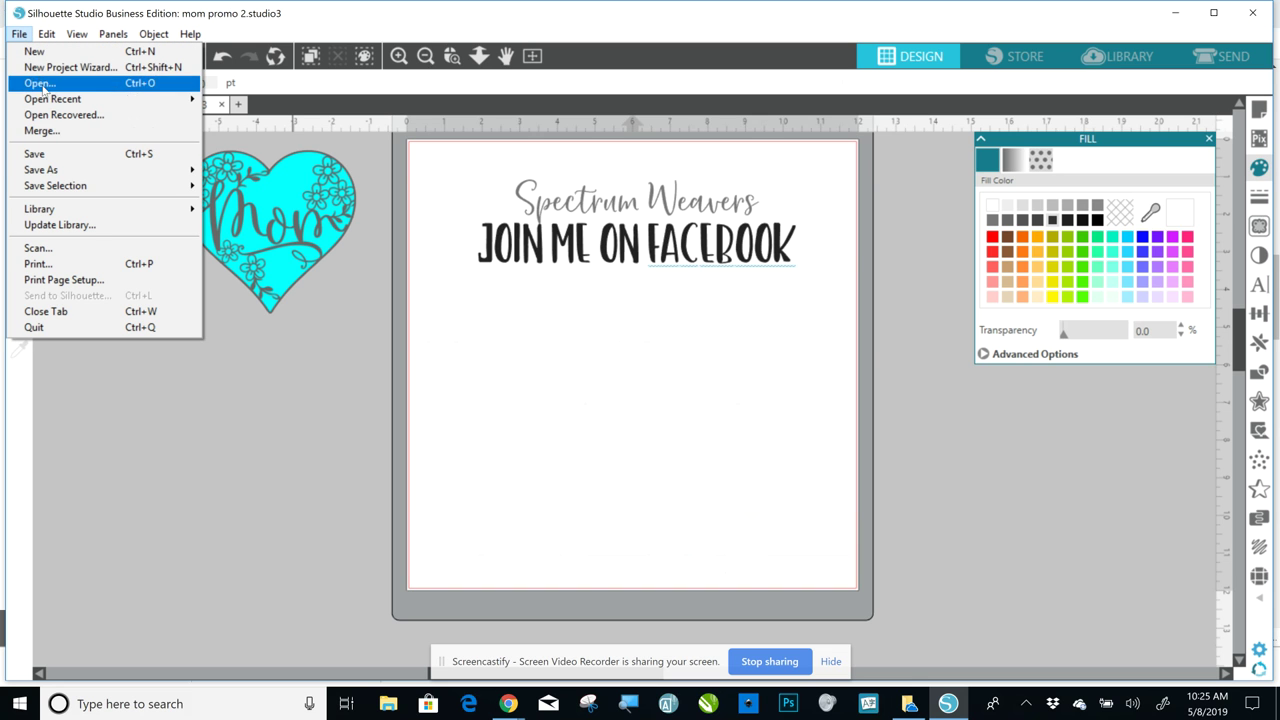
pyautogui.click(40, 131)
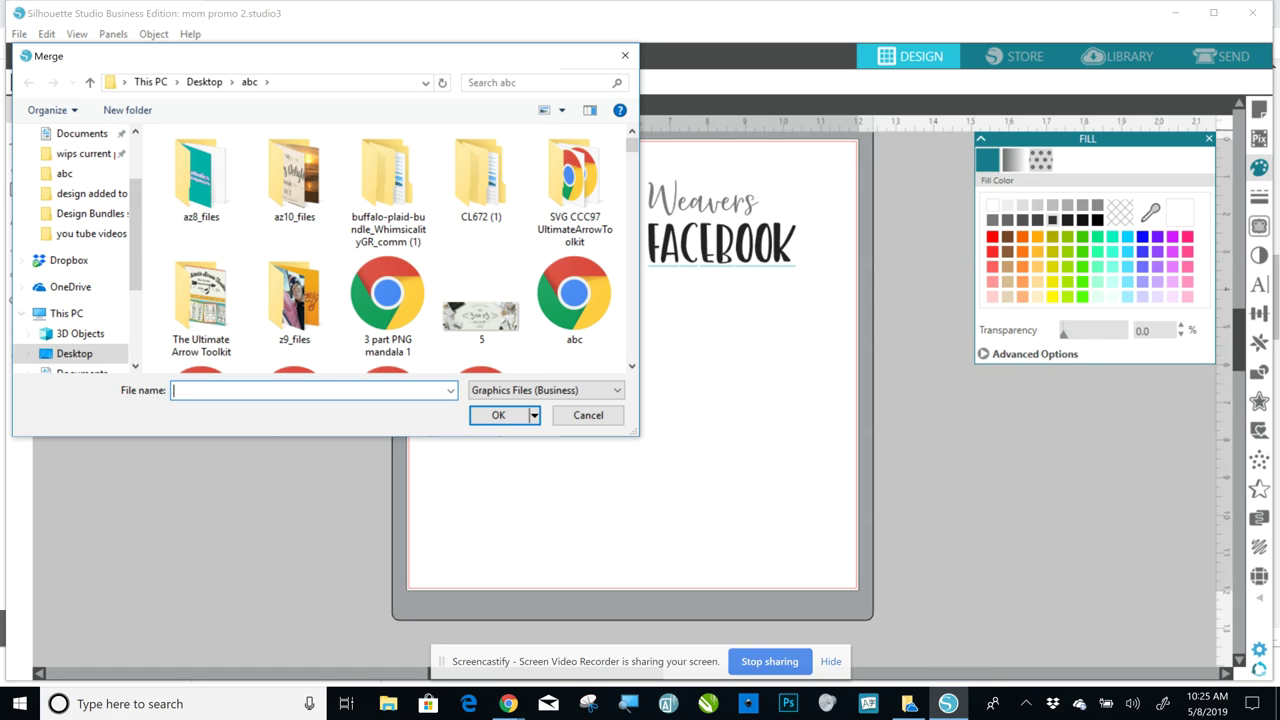
pyautogui.write('heart')
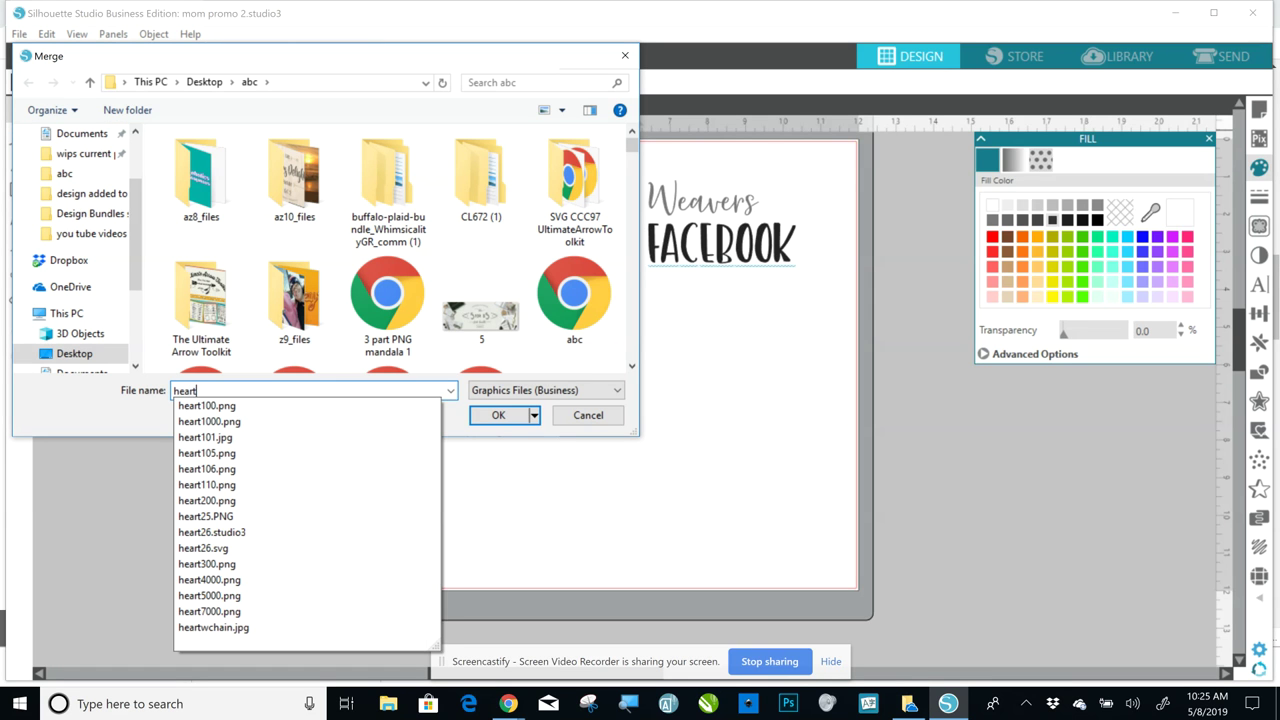
pyautogui.write('7000')
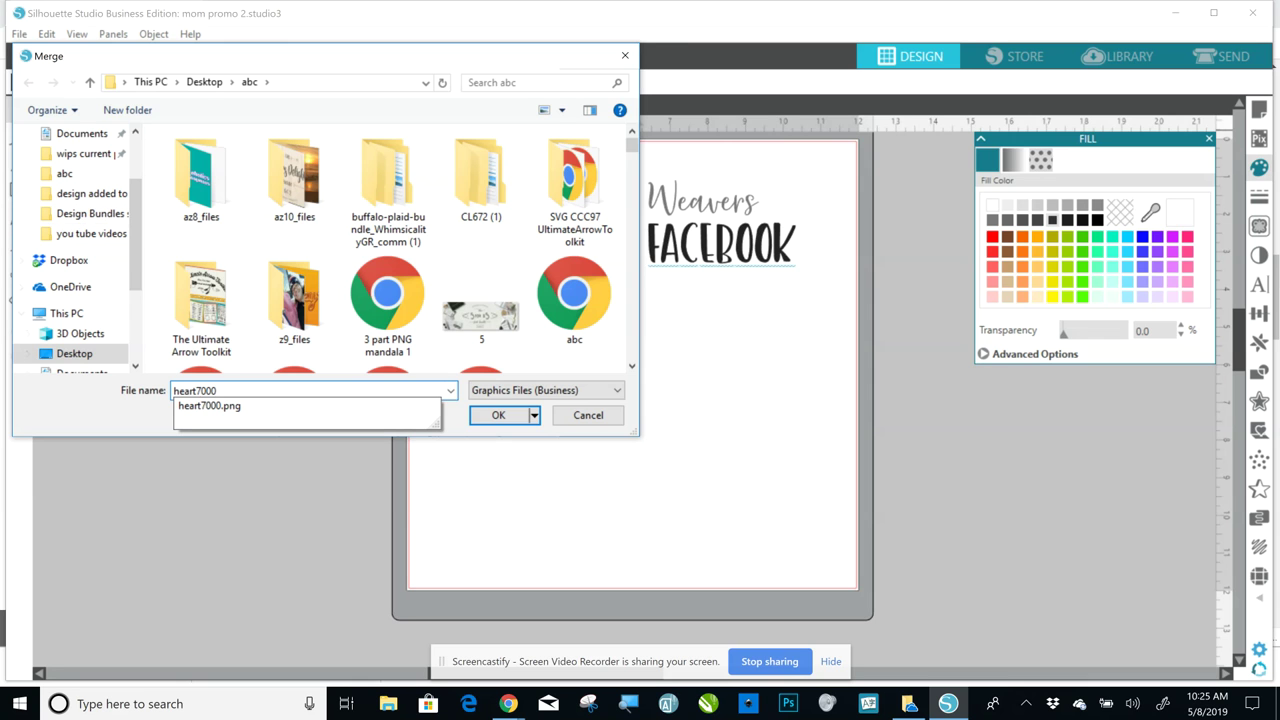
pyautogui.click(498, 415)
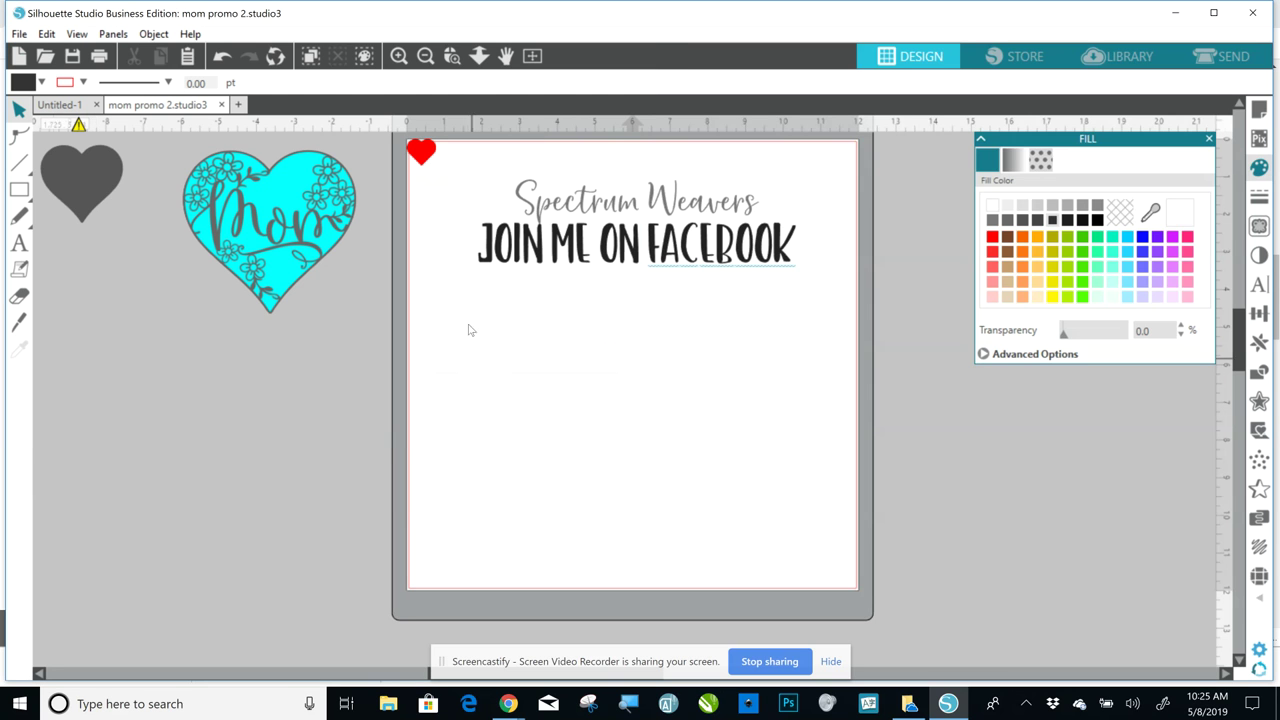
# - Move the red heart below the Facebook text, enlarge it to about 4.87 in wide, and centre it roughly on the page
pyautogui.moveTo(421, 151); pyautogui.dragTo(551, 391)
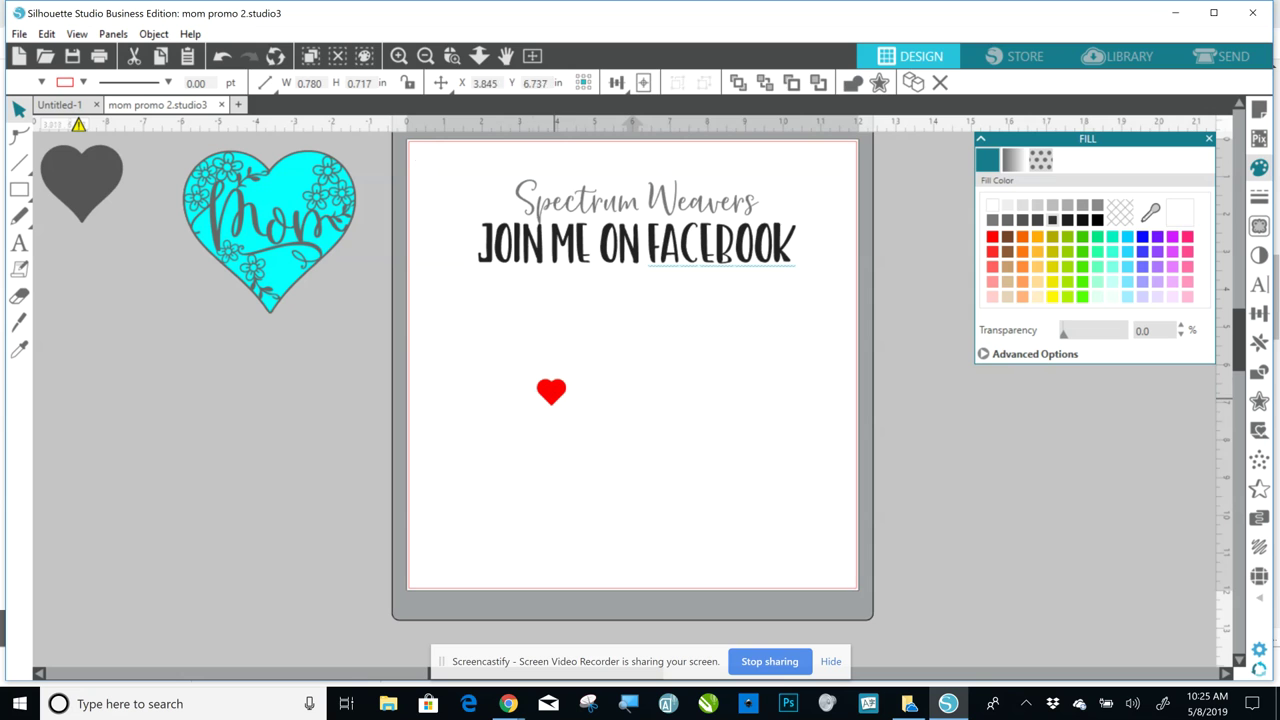
pyautogui.click(551, 391)
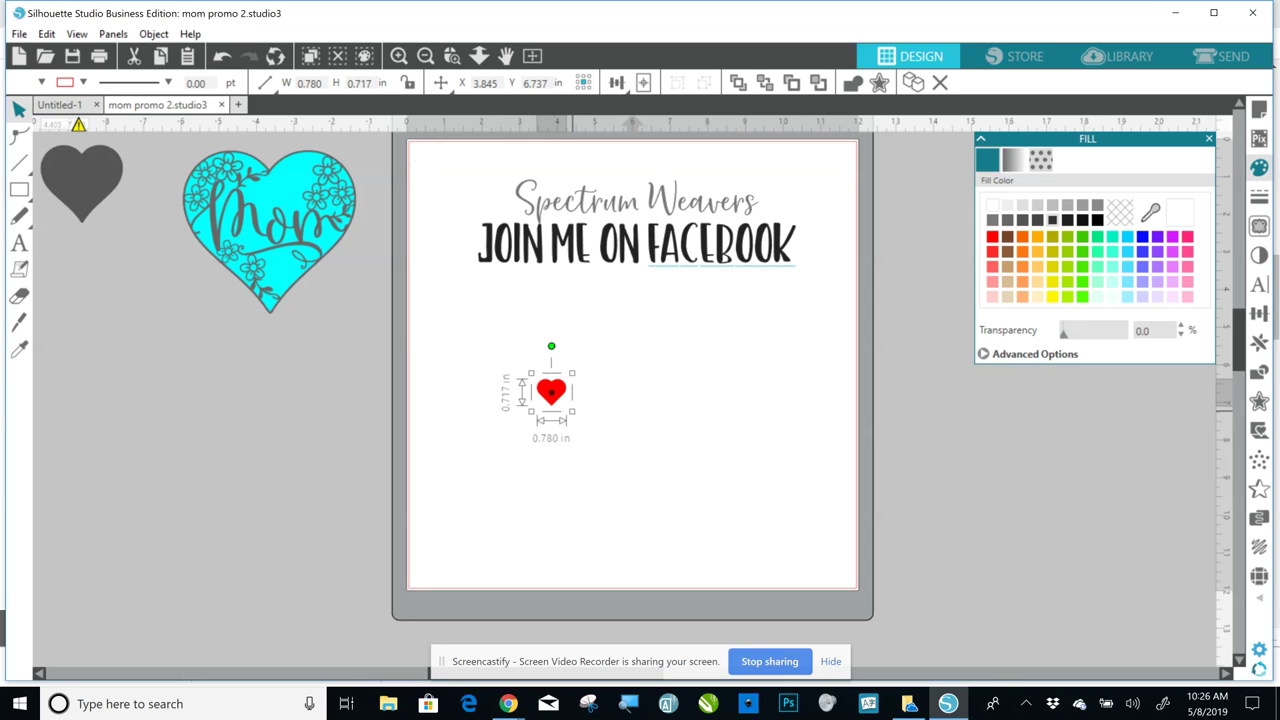
pyautogui.moveTo(572, 411); pyautogui.dragTo(726, 551)
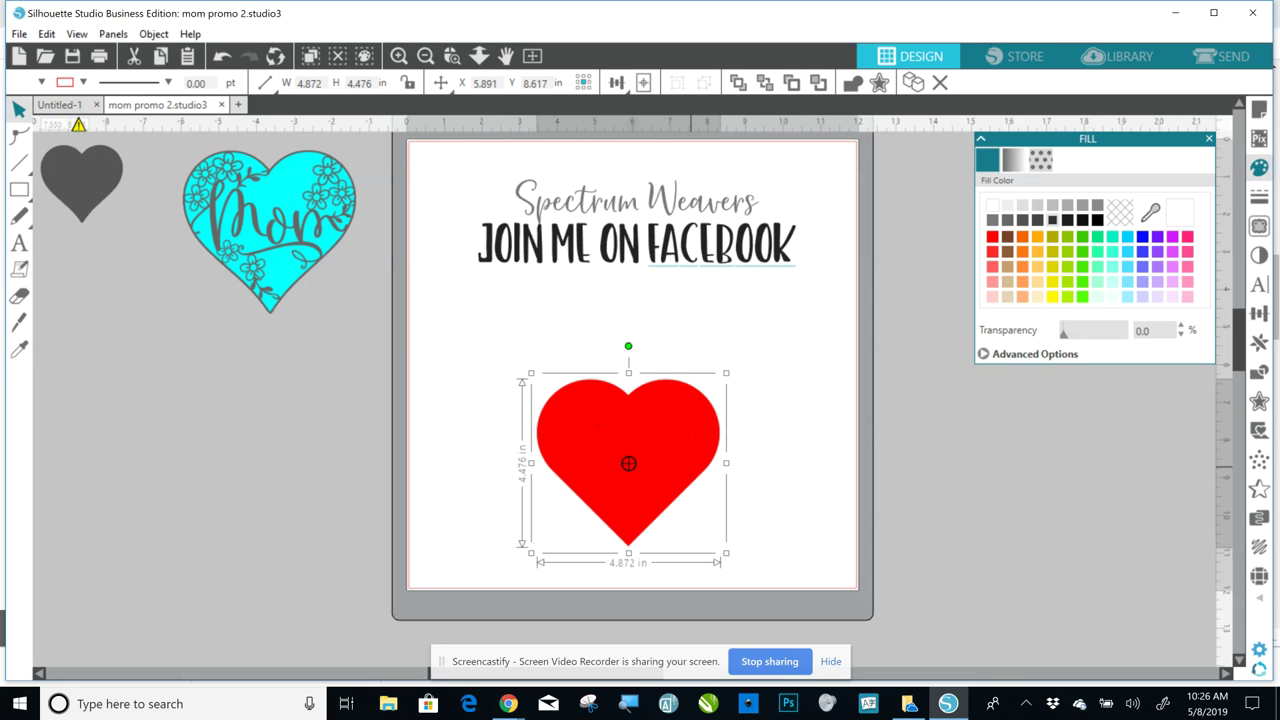
pyautogui.moveTo(691, 466); pyautogui.dragTo(630, 416)
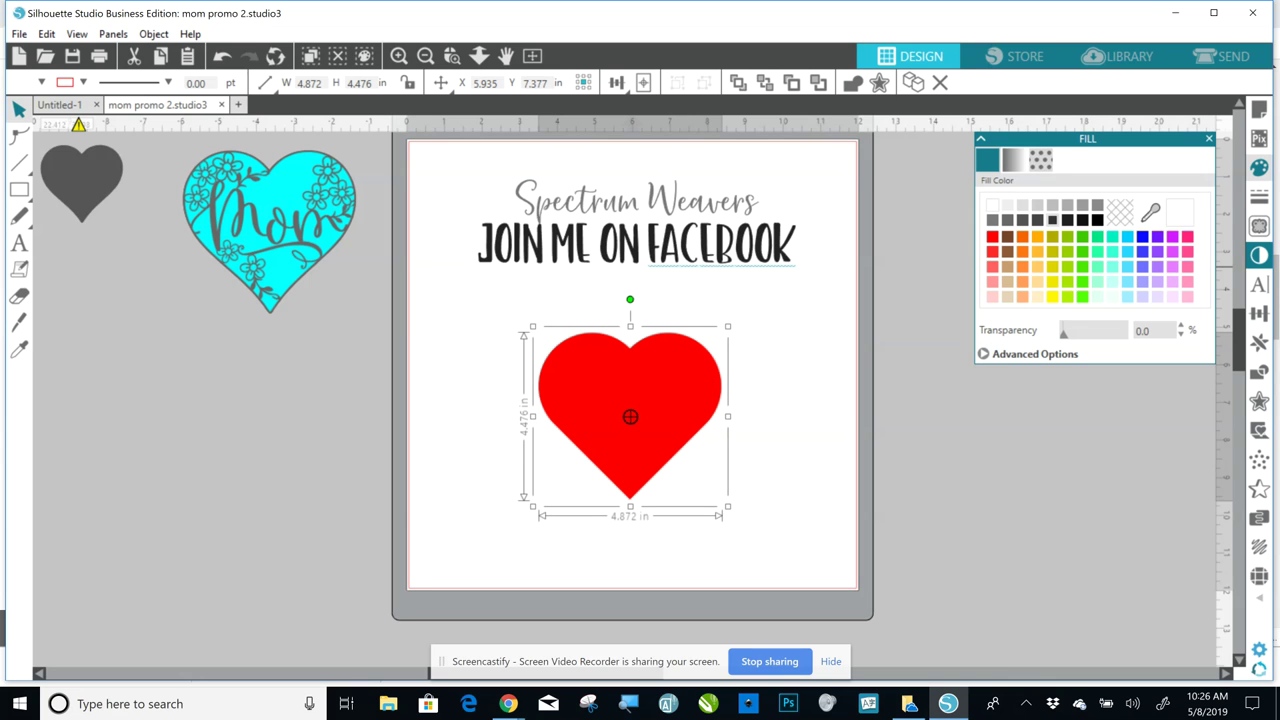
pyautogui.click(890, 416)
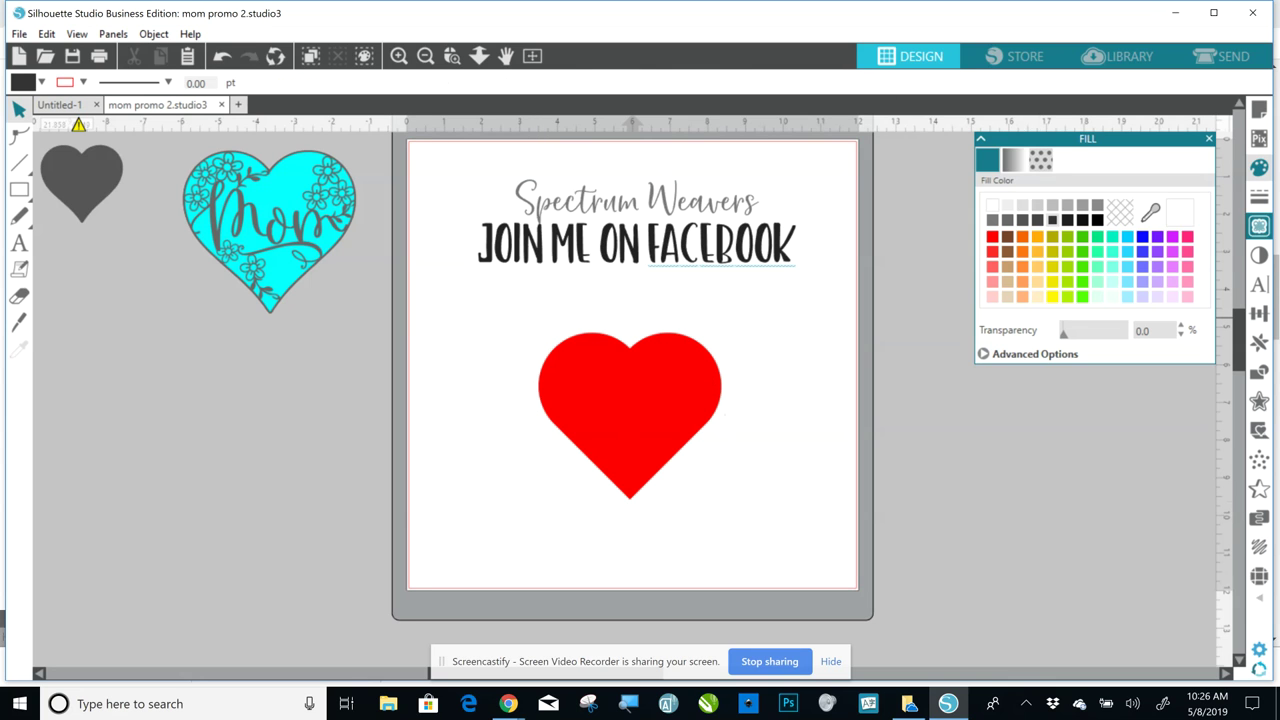
# - Trace the outer edge of the red heart image on the page and delete the original red image
pyautogui.click(1259, 226)
pyautogui.click(1045, 208)
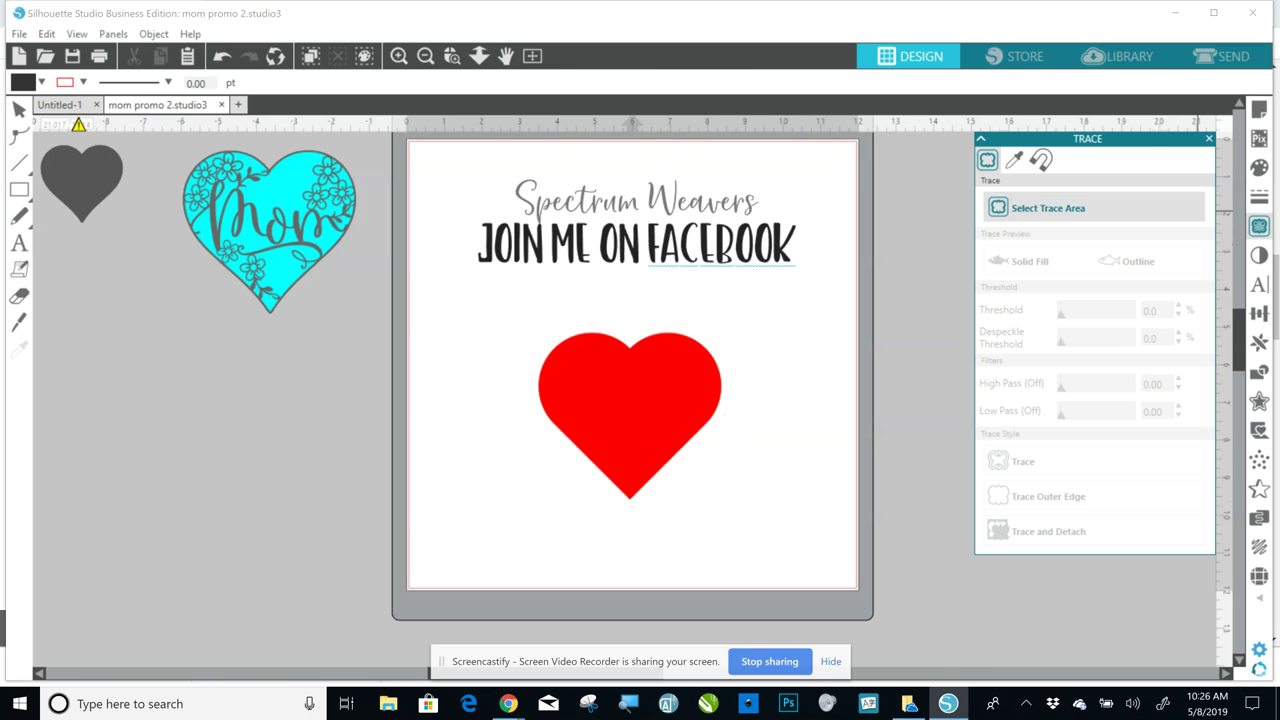
pyautogui.moveTo(482, 295)
pyautogui.mouseDown()
pyautogui.moveTo(634, 490)
pyautogui.moveTo(680, 522)
pyautogui.moveTo(790, 542)
pyautogui.mouseUp()
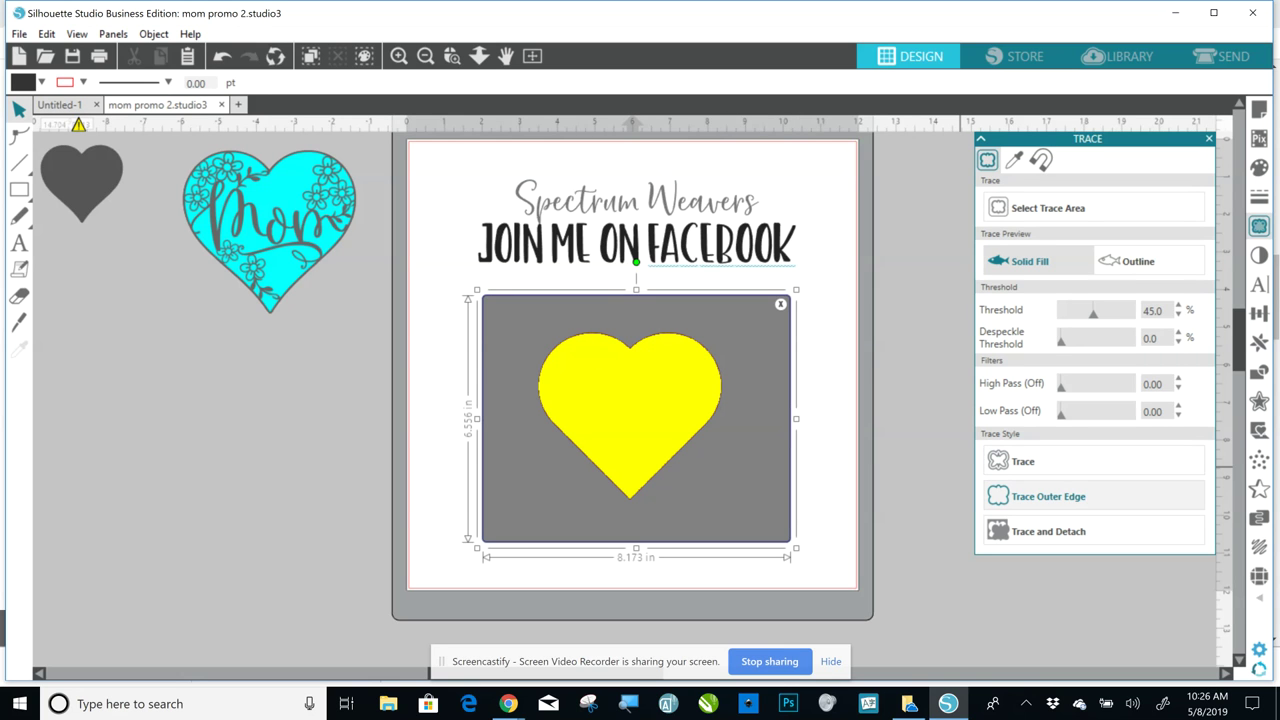
pyautogui.click(1048, 496)
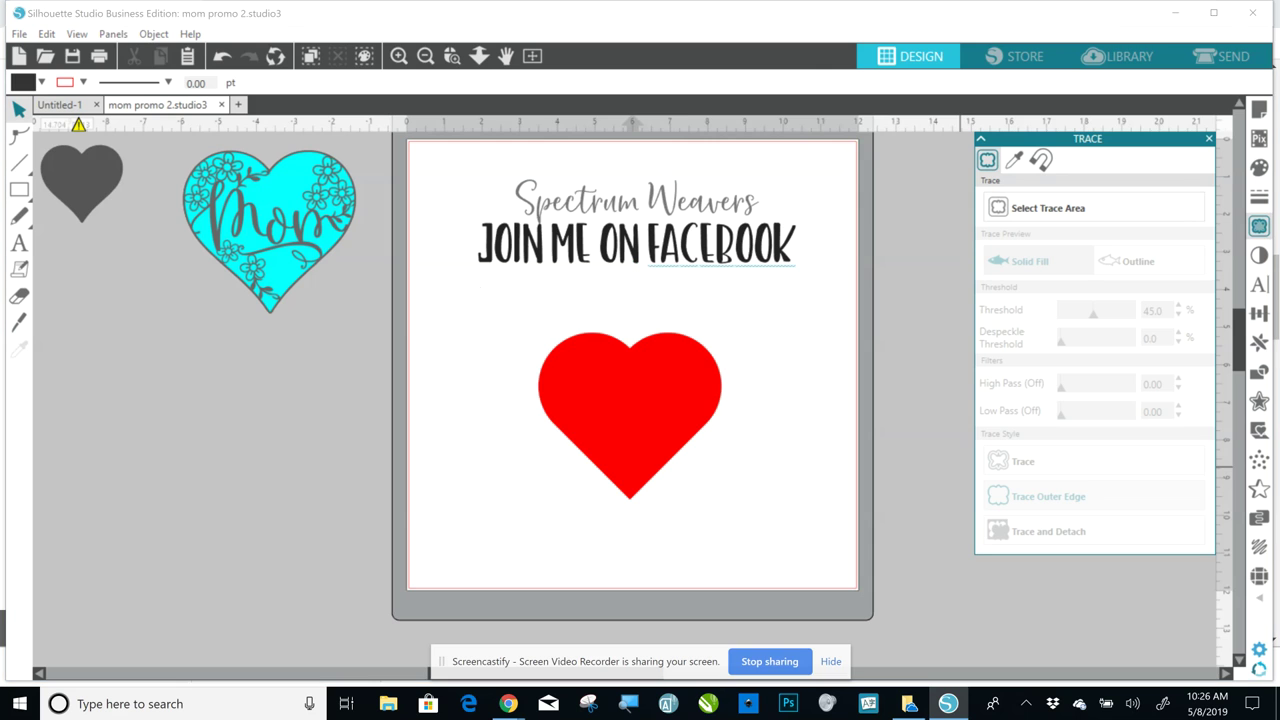
pyautogui.moveTo(631, 409); pyautogui.dragTo(835, 442)
pyautogui.press('Delete')
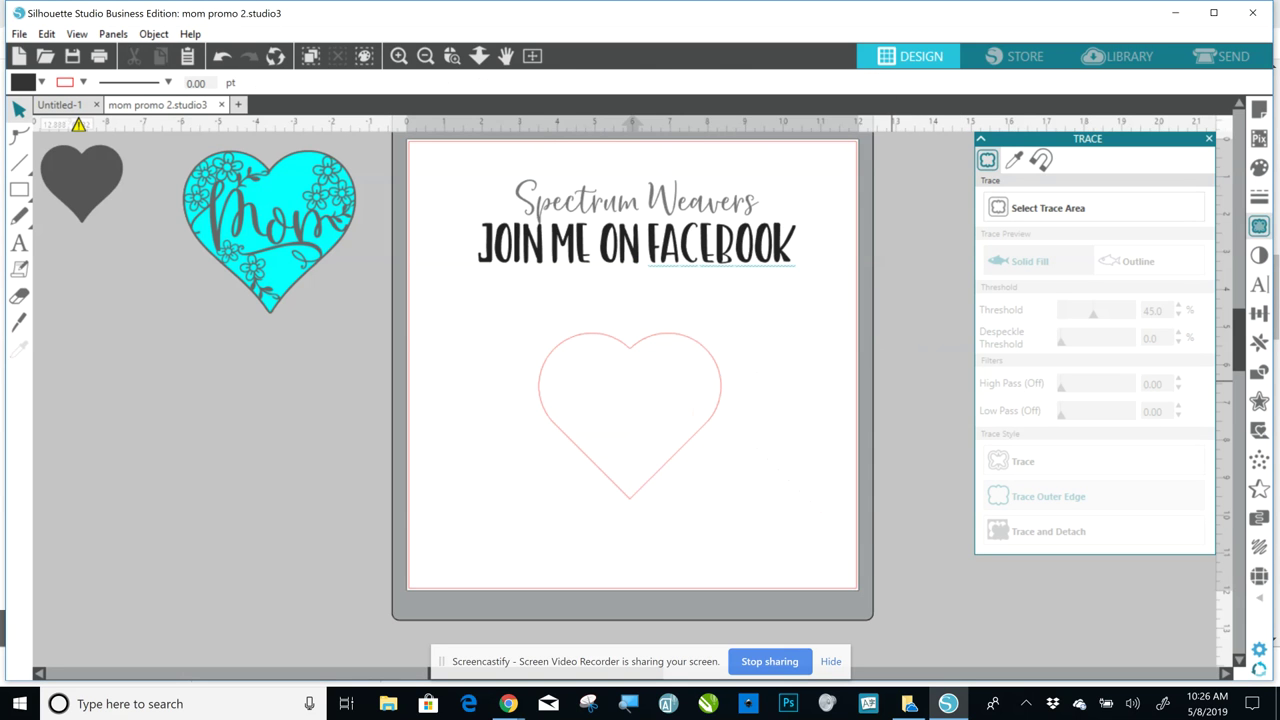
# - Fill the traced heart with bright pink and shift it slightly up and towards the page's left side
pyautogui.click(629, 416)
pyautogui.click(1259, 168)
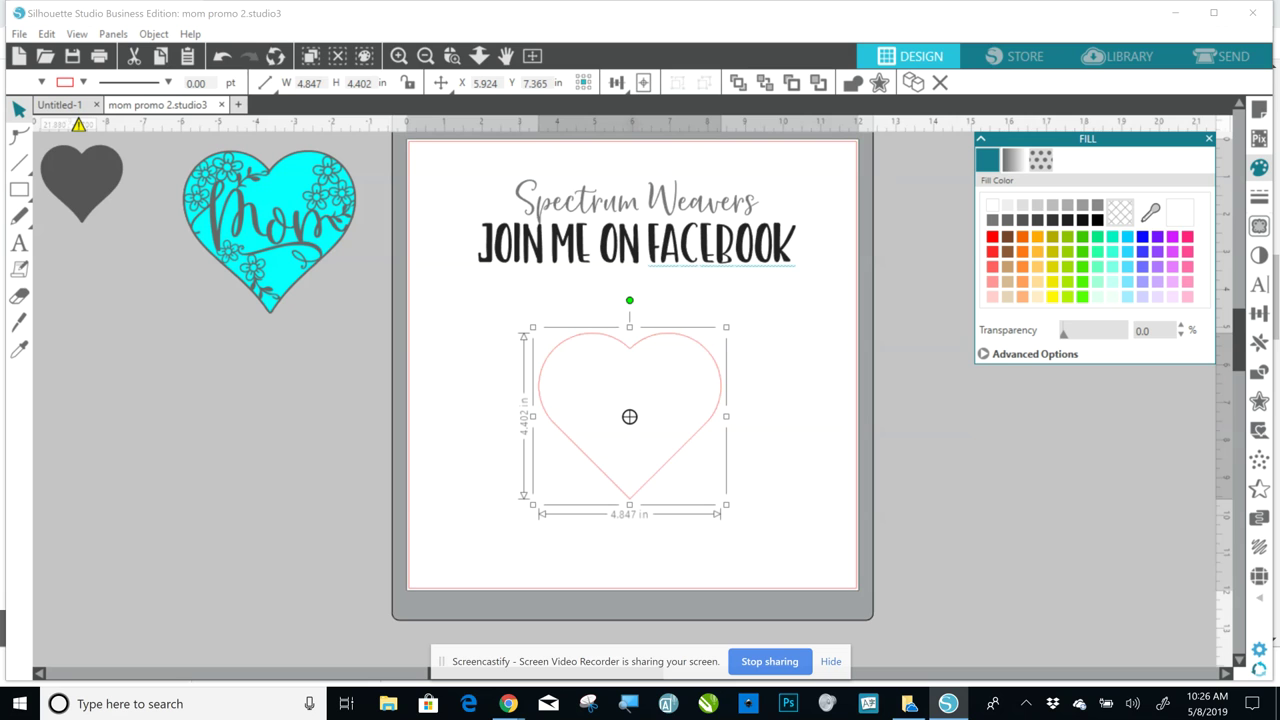
pyautogui.click(1187, 236)
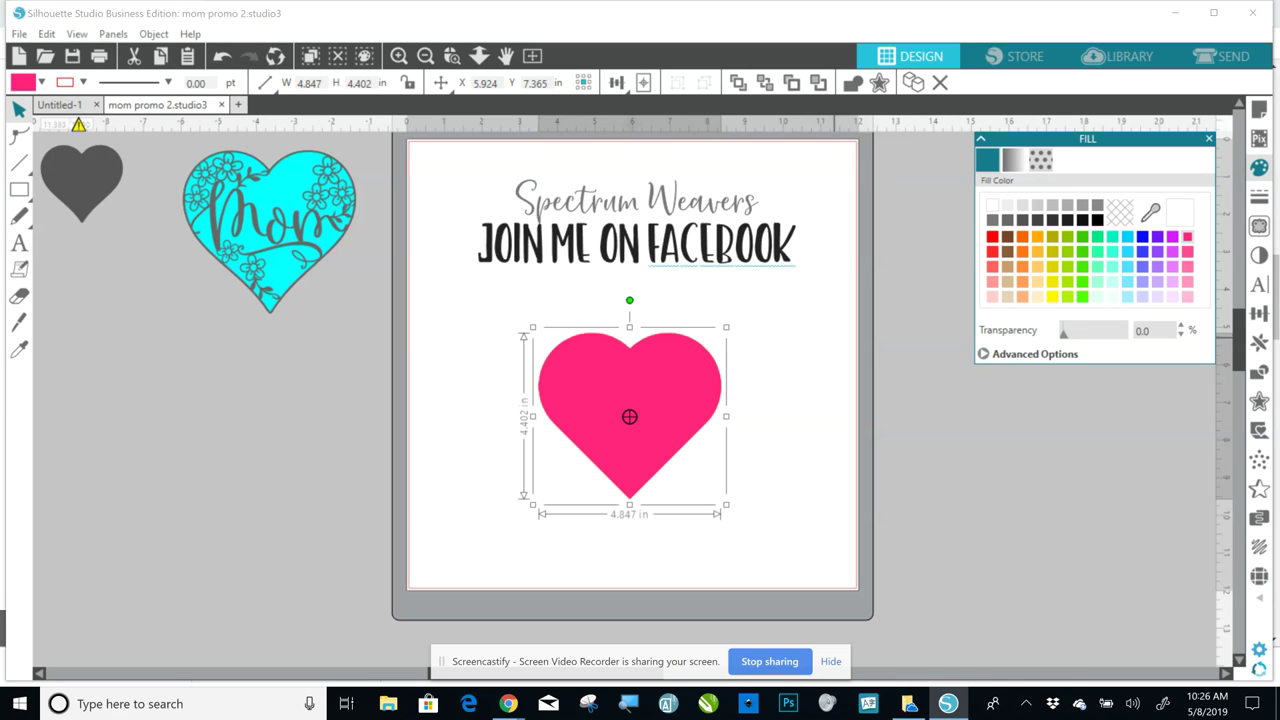
pyautogui.moveTo(629, 416); pyautogui.dragTo(593, 399)
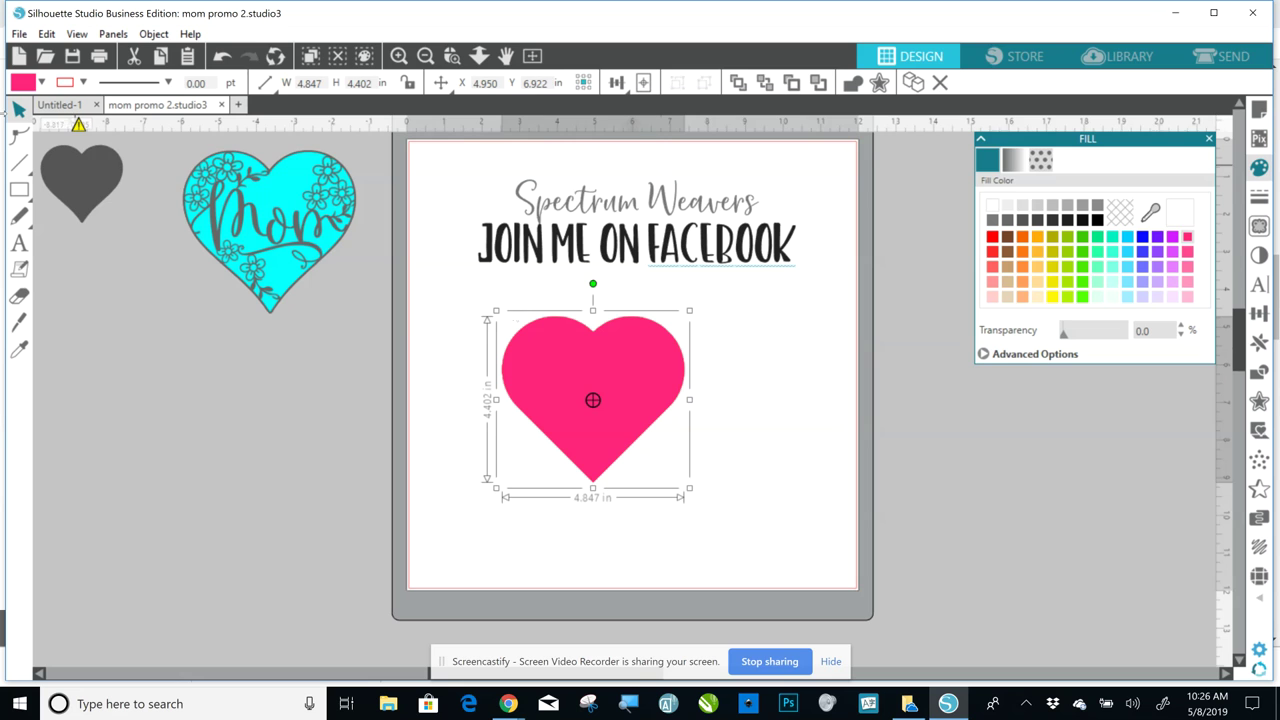
# - Replace the pink heart with the small grey heart beside the page, enlarged to about 5.94 in wide and roughly centred below the text
pyautogui.moveTo(75, 125)
pyautogui.press('Delete')
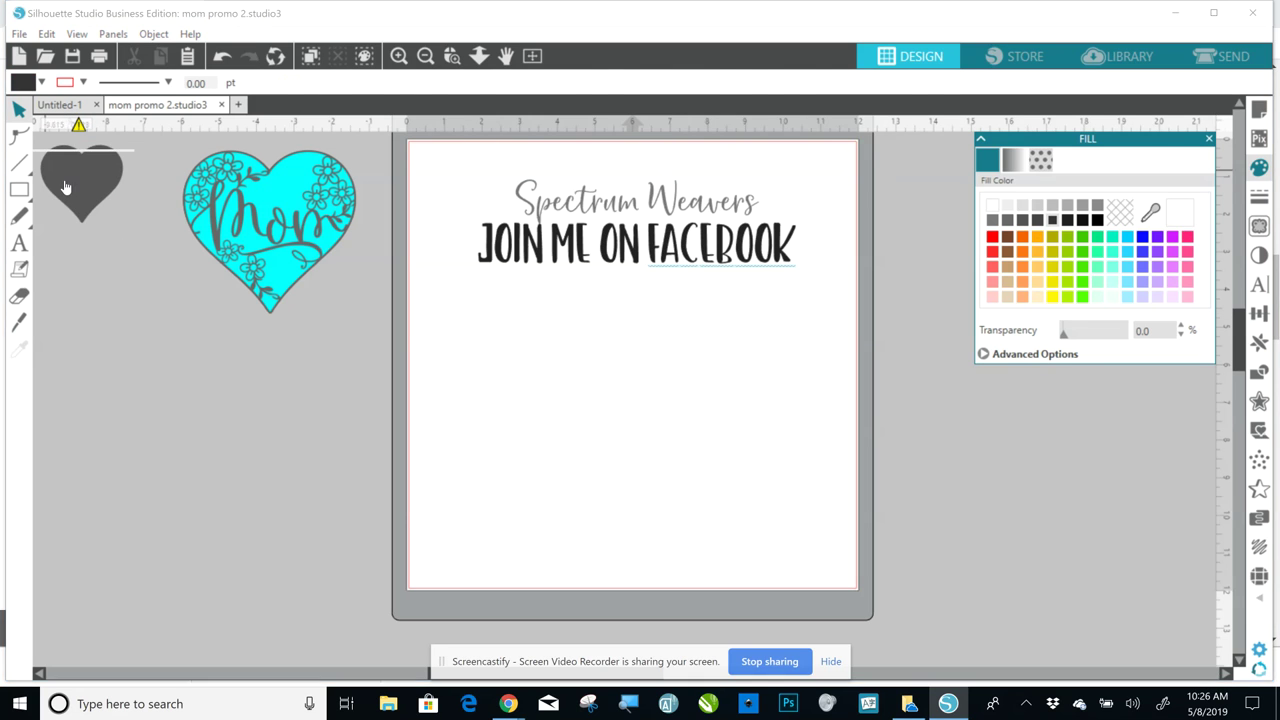
pyautogui.moveTo(82, 180); pyautogui.dragTo(593, 360)
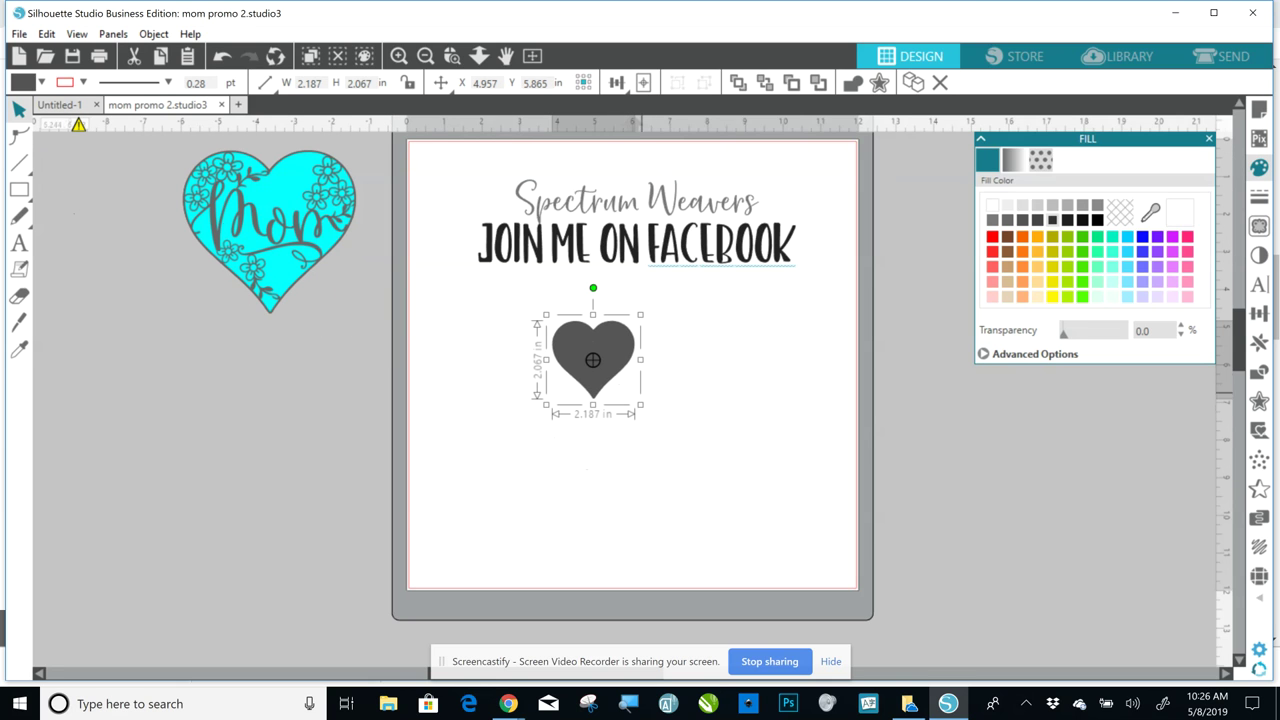
pyautogui.moveTo(640, 404); pyautogui.dragTo(781, 538)
pyautogui.moveTo(663, 426); pyautogui.dragTo(628, 414)
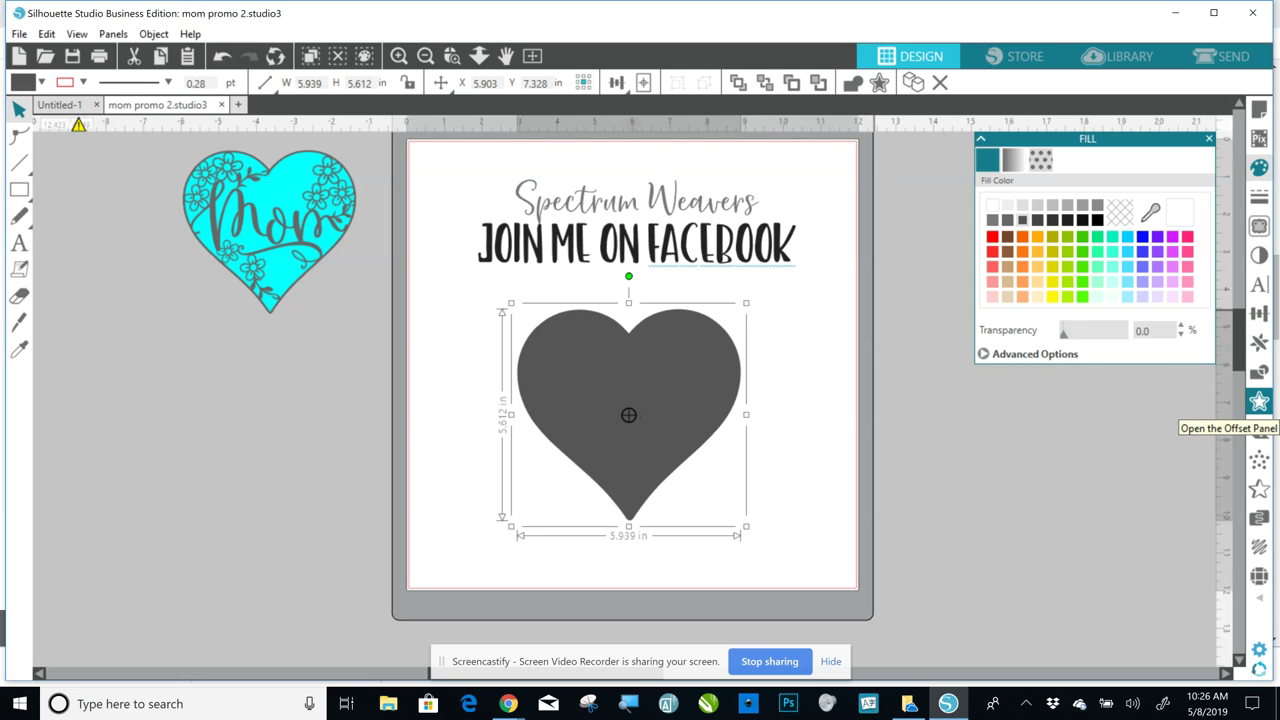
# - Create a 0.085 in outward offset with rounded corners around the grey heart
pyautogui.click(1258, 401)
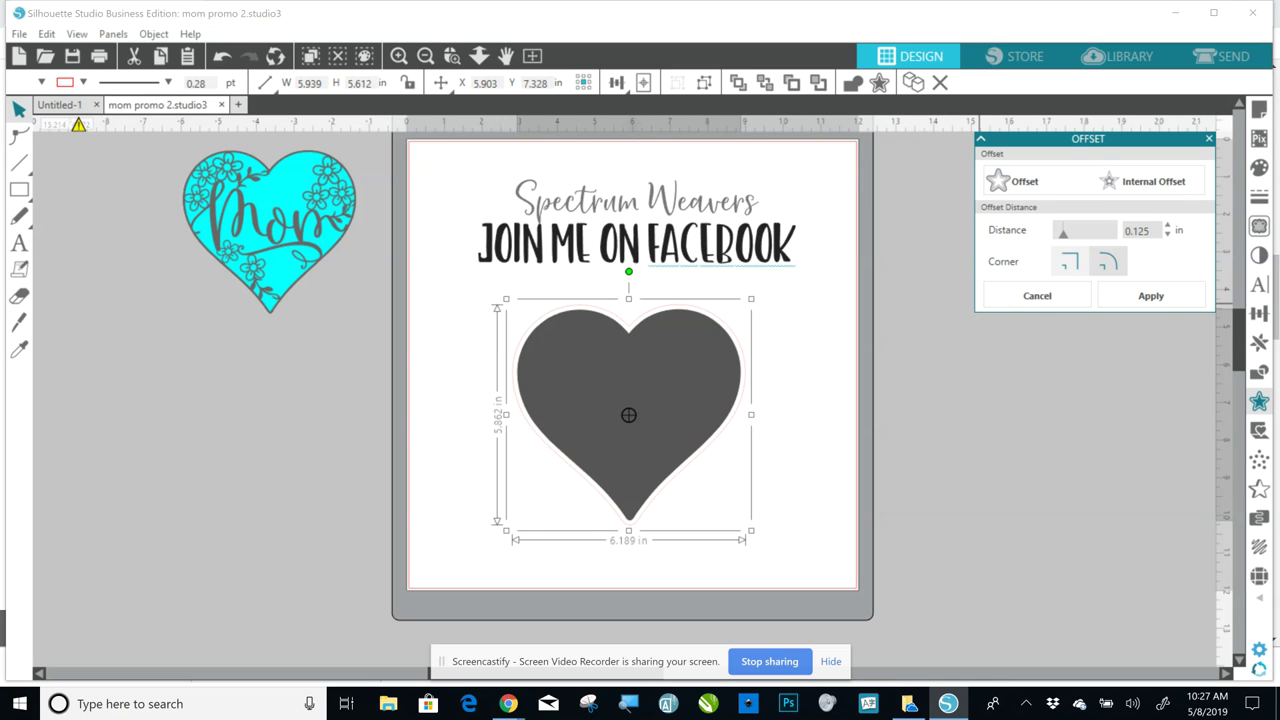
pyautogui.click(1167, 235)
pyautogui.click(1167, 235)
pyautogui.click(1167, 235)
pyautogui.click(1167, 235)
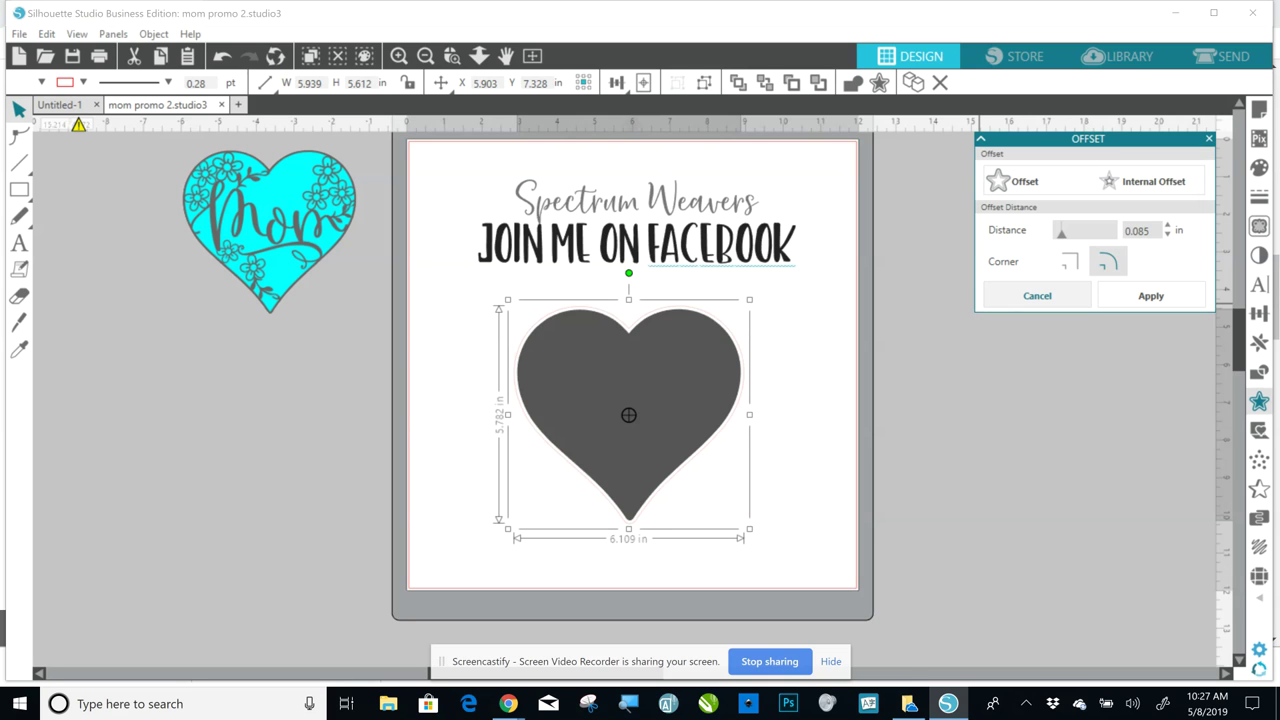
pyautogui.click(1151, 295)
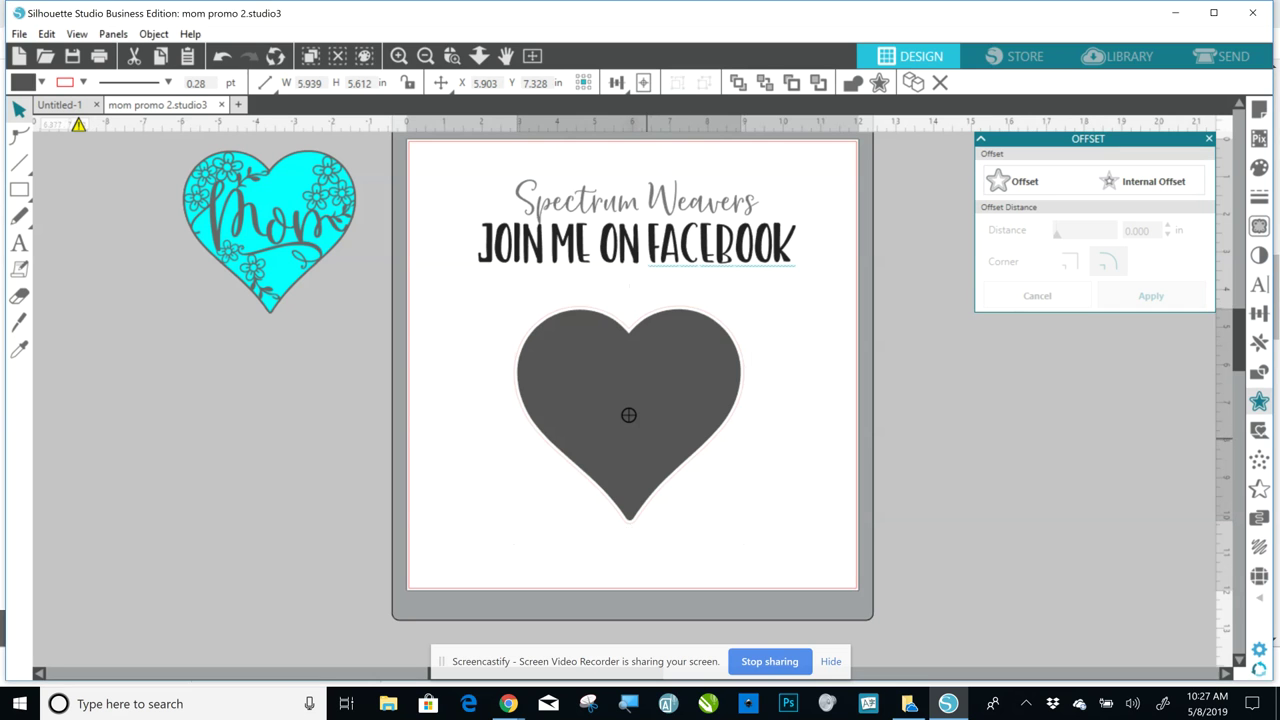
# - Move the grey heart aside from the offset outline and fill the offset heart with black
pyautogui.moveTo(628, 414); pyautogui.dragTo(998, 430)
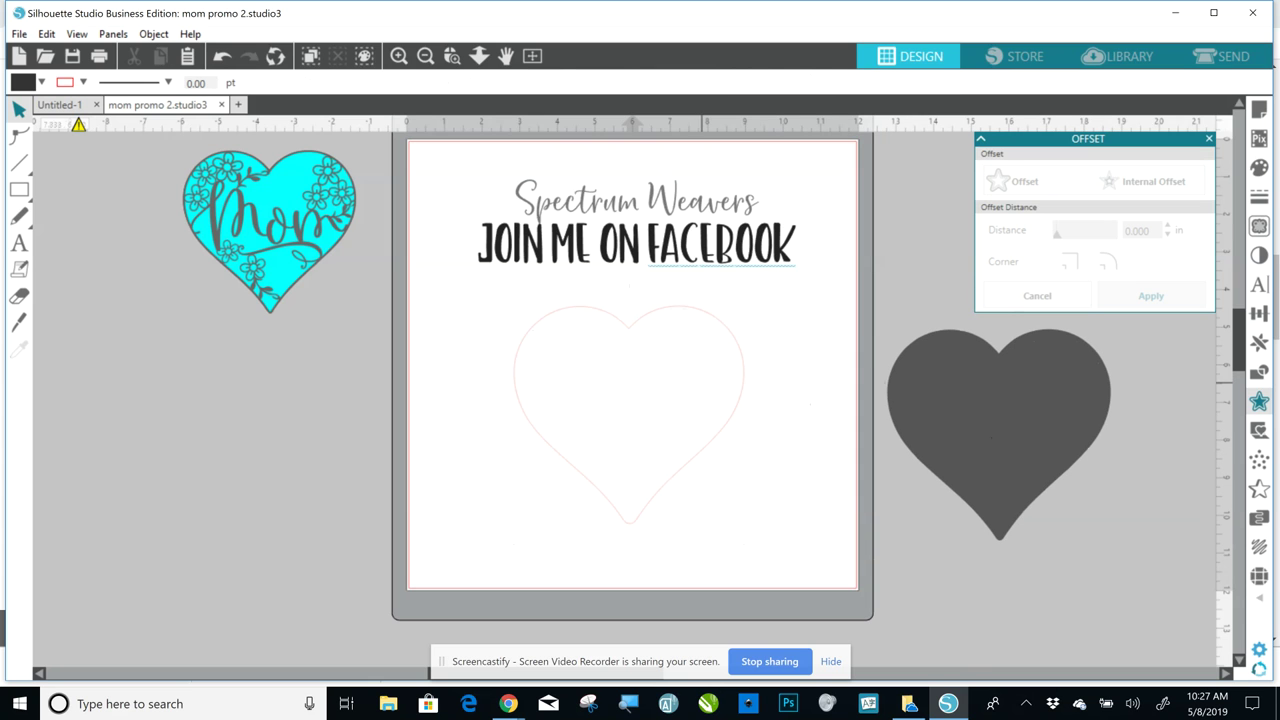
pyautogui.click(740, 354)
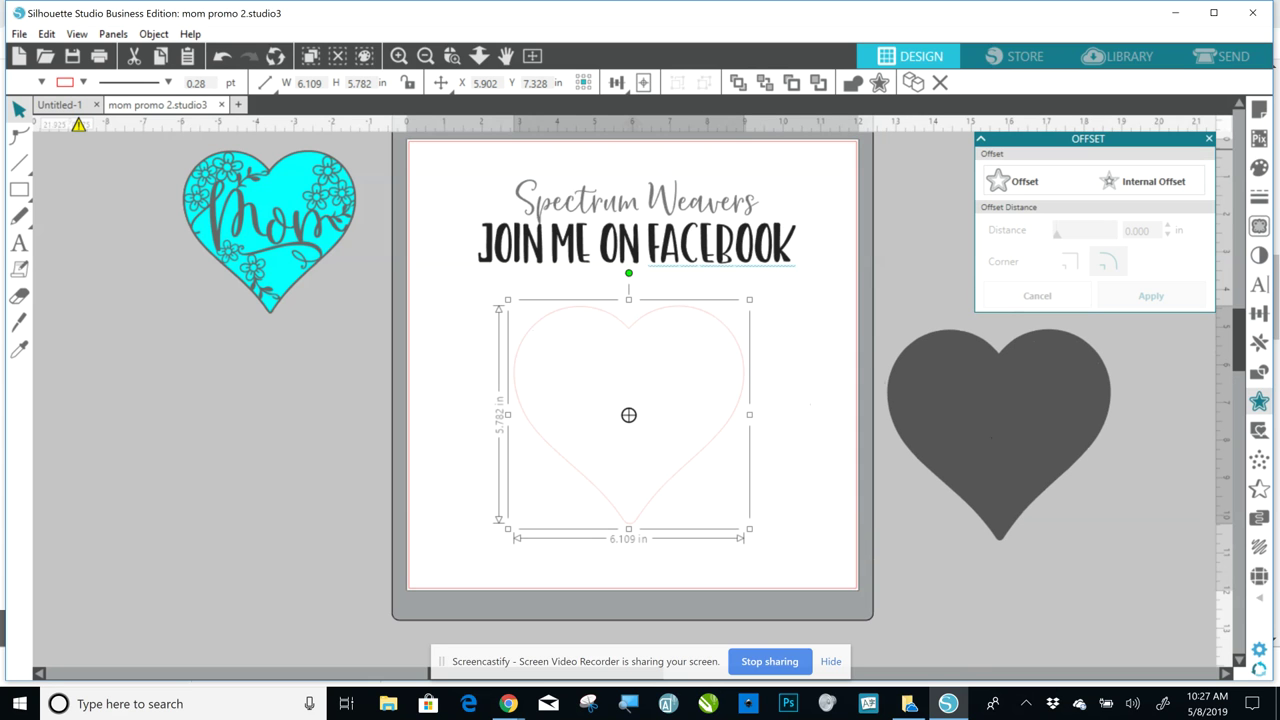
pyautogui.click(1259, 168)
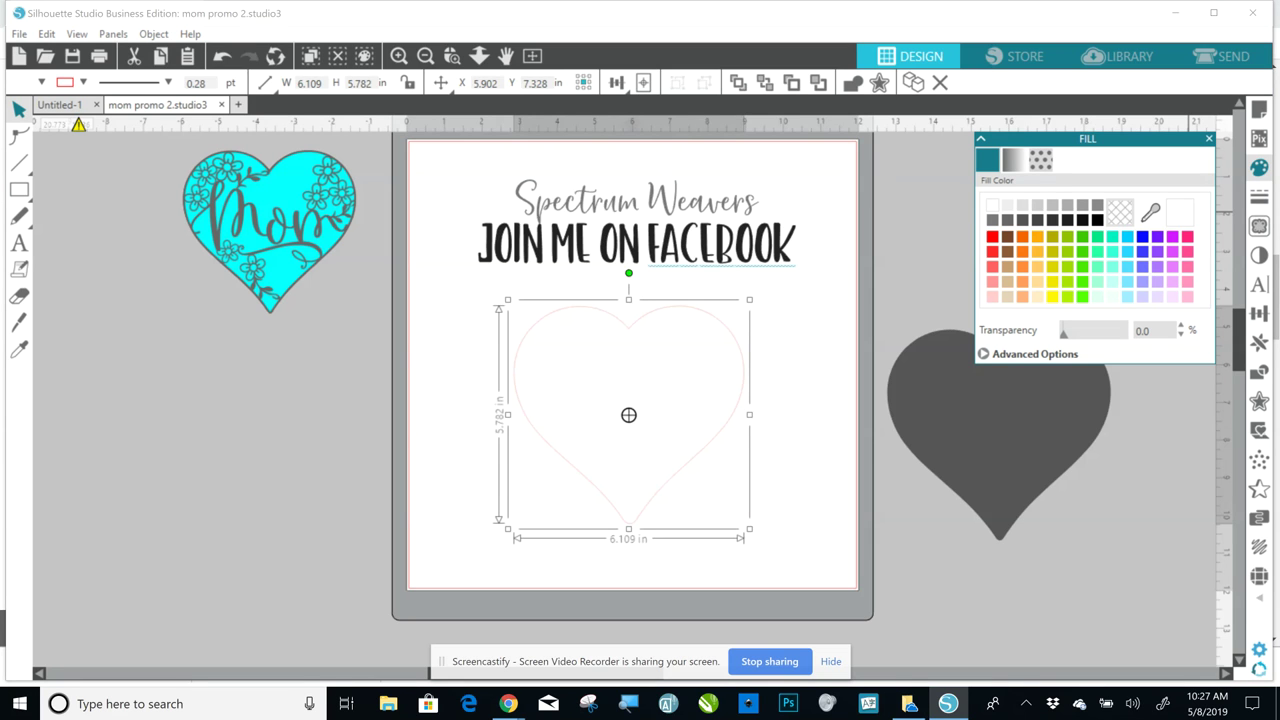
pyautogui.moveTo(997, 434); pyautogui.dragTo(817, 429)
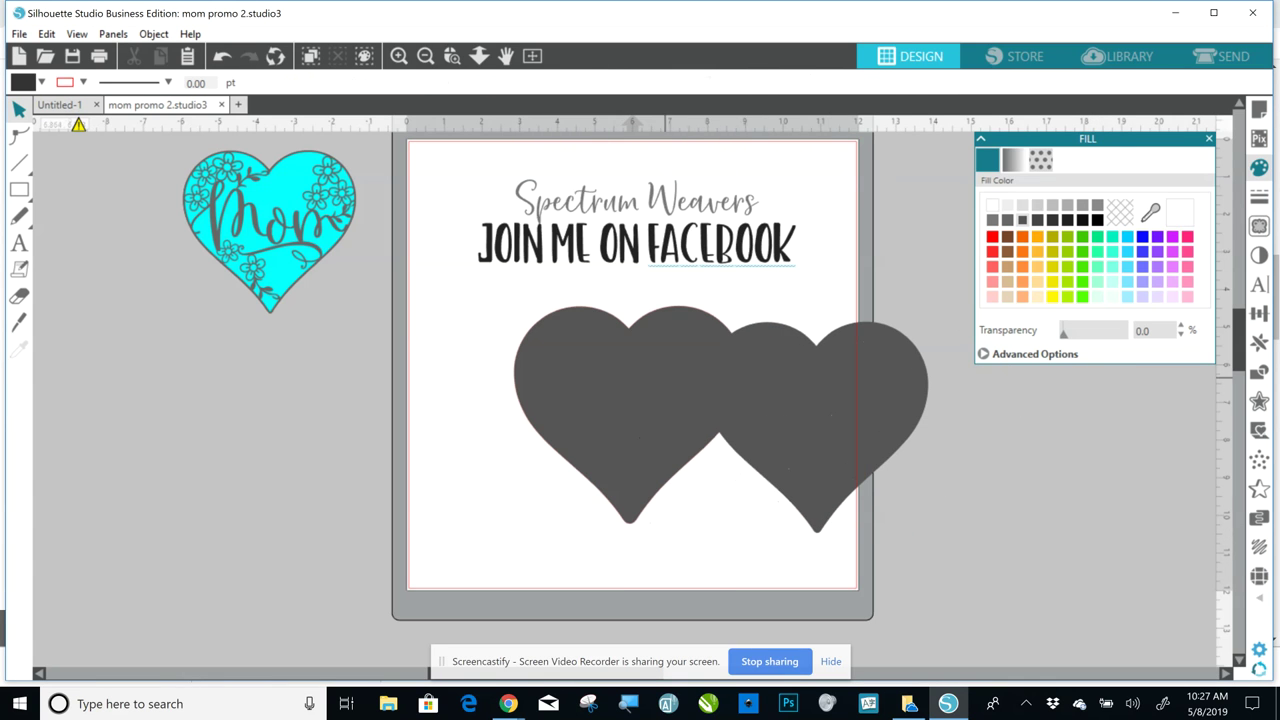
pyautogui.click(628, 414)
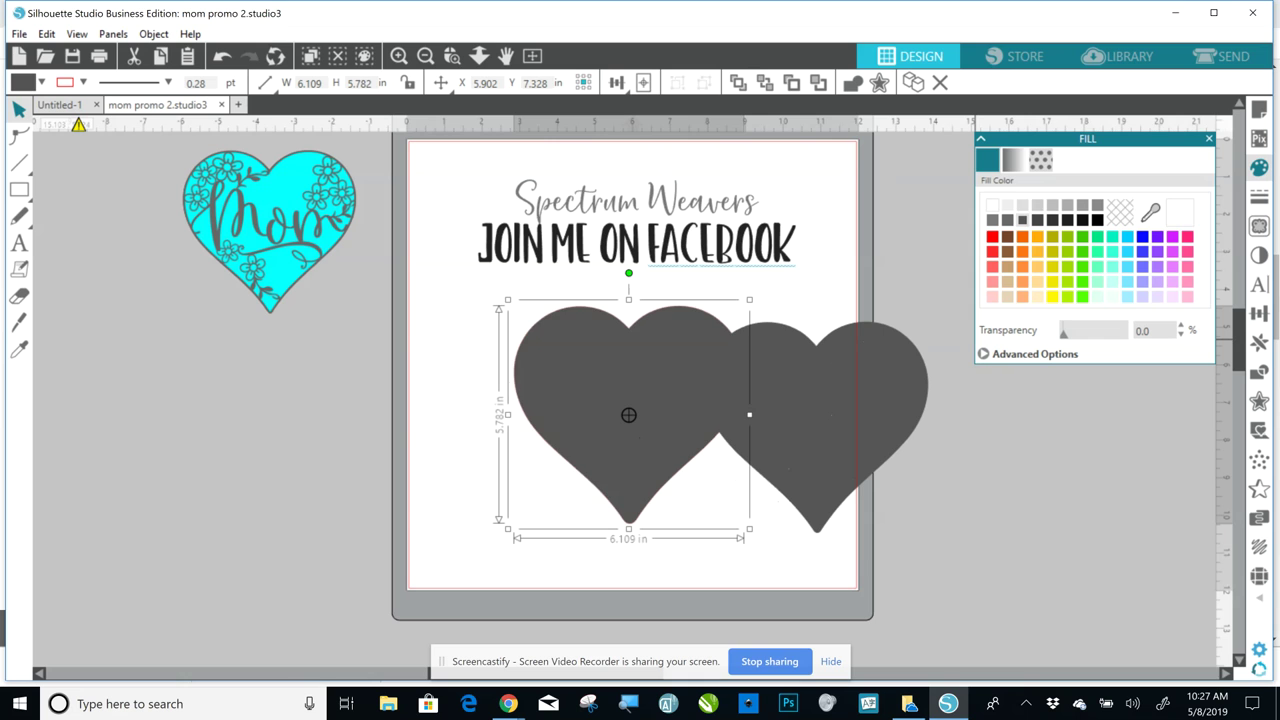
# - Place the grey heart back over the black offset heart and align the two by their centres
pyautogui.moveTo(814, 428); pyautogui.dragTo(629, 420)
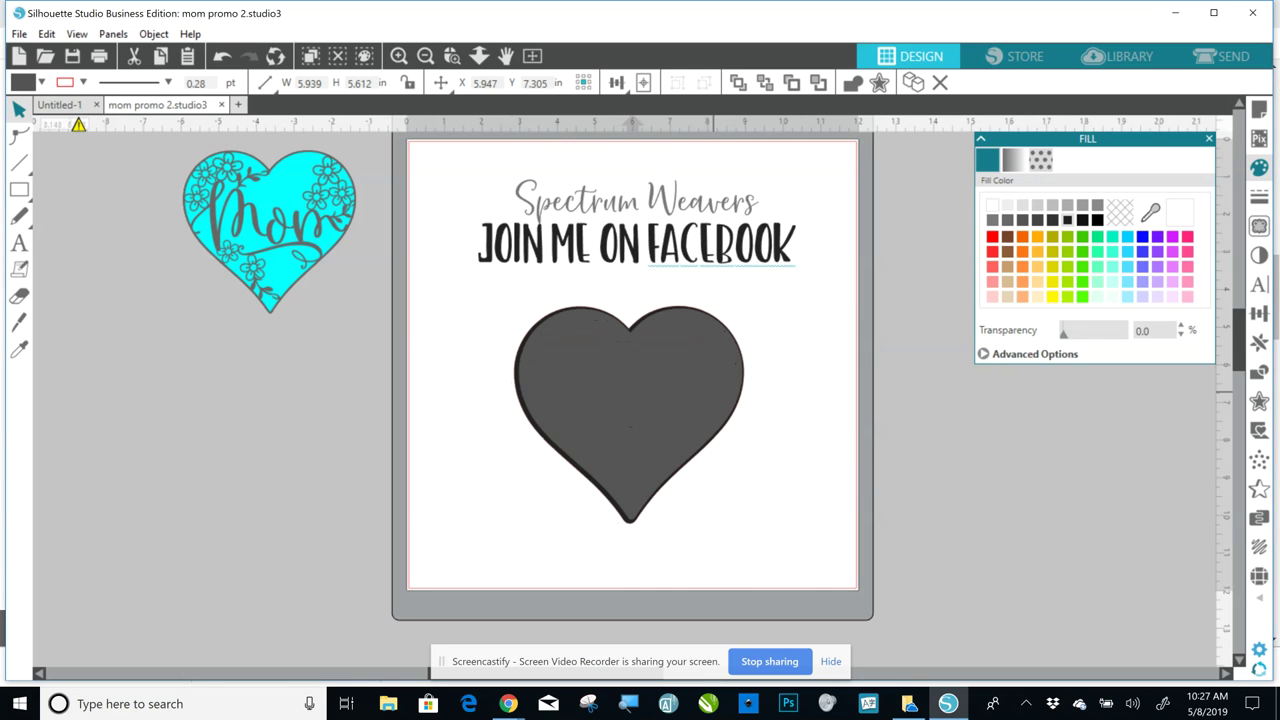
pyautogui.moveTo(466, 294); pyautogui.dragTo(760, 540)
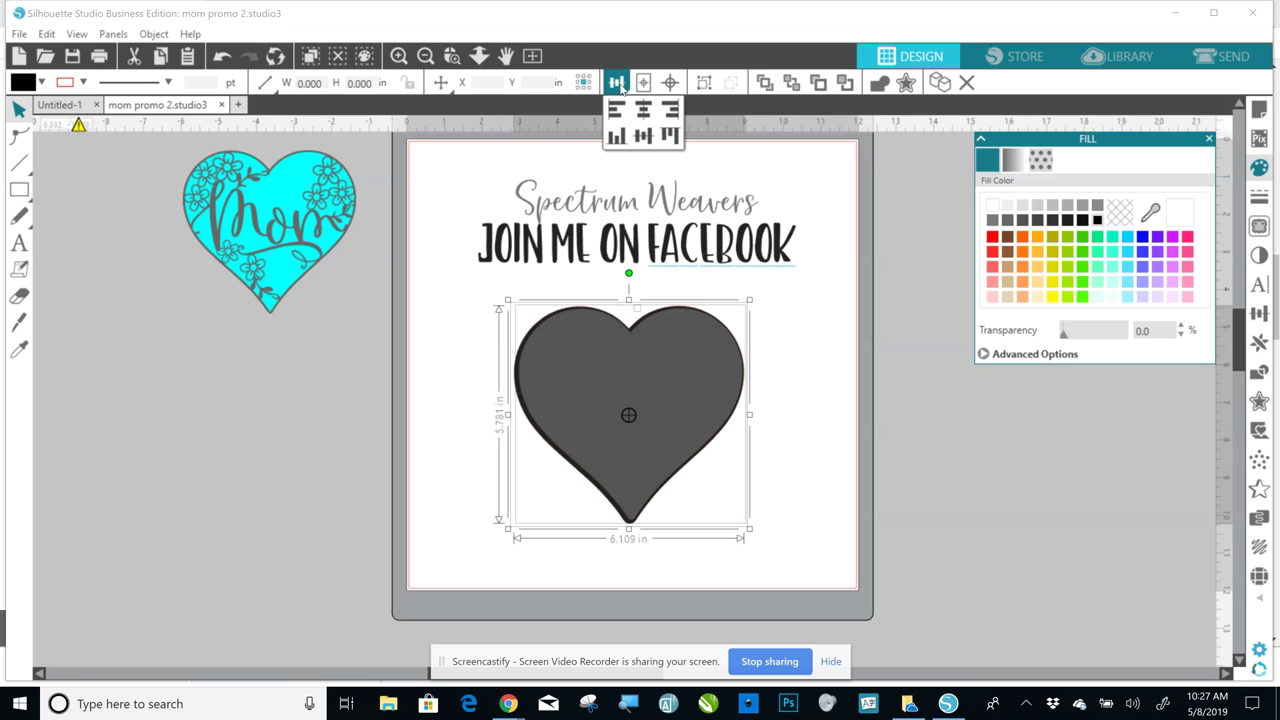
pyautogui.moveTo(618, 82)
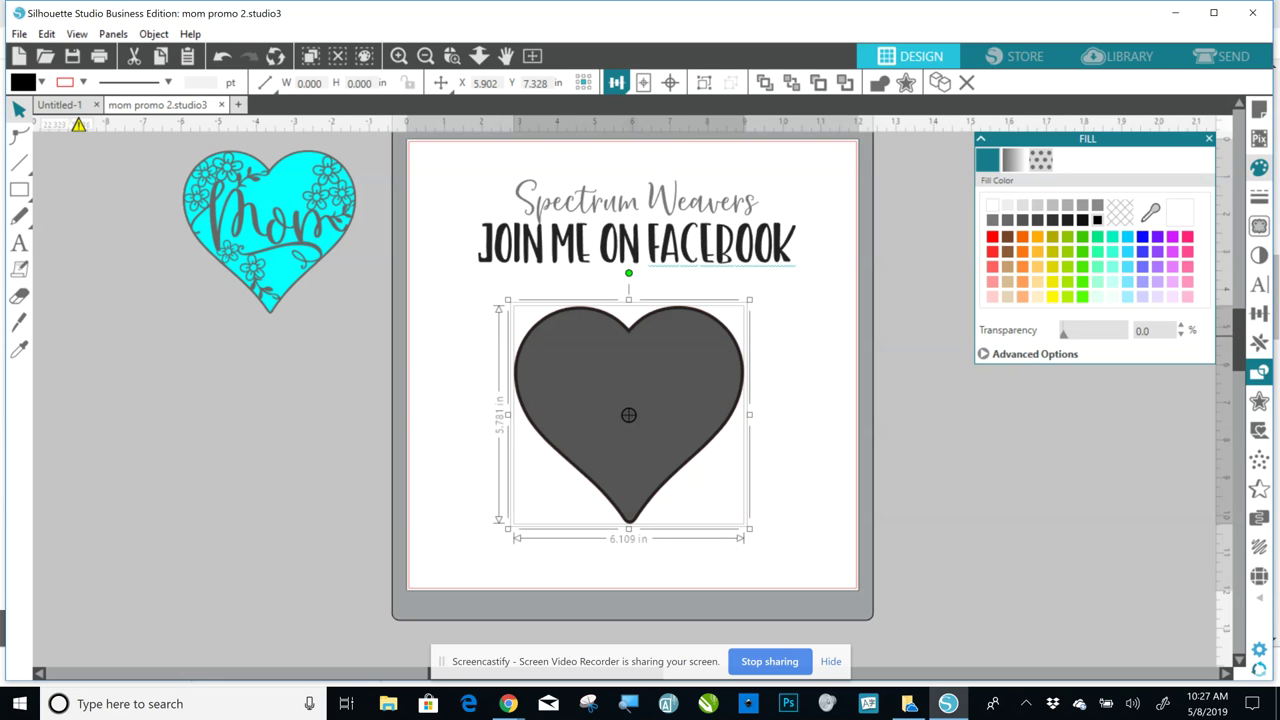
# - Try to subtract the overlapping hearts from each other, and undo the subtraction
pyautogui.click(1259, 371)
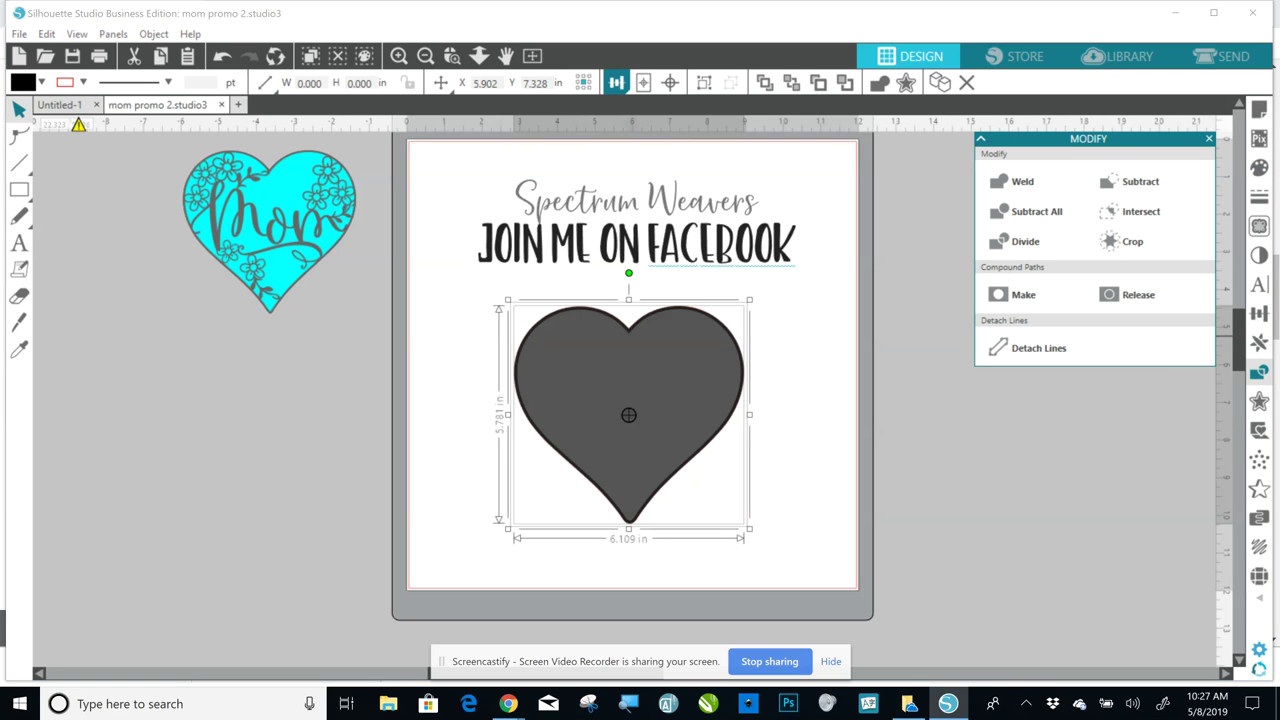
pyautogui.click(1138, 181)
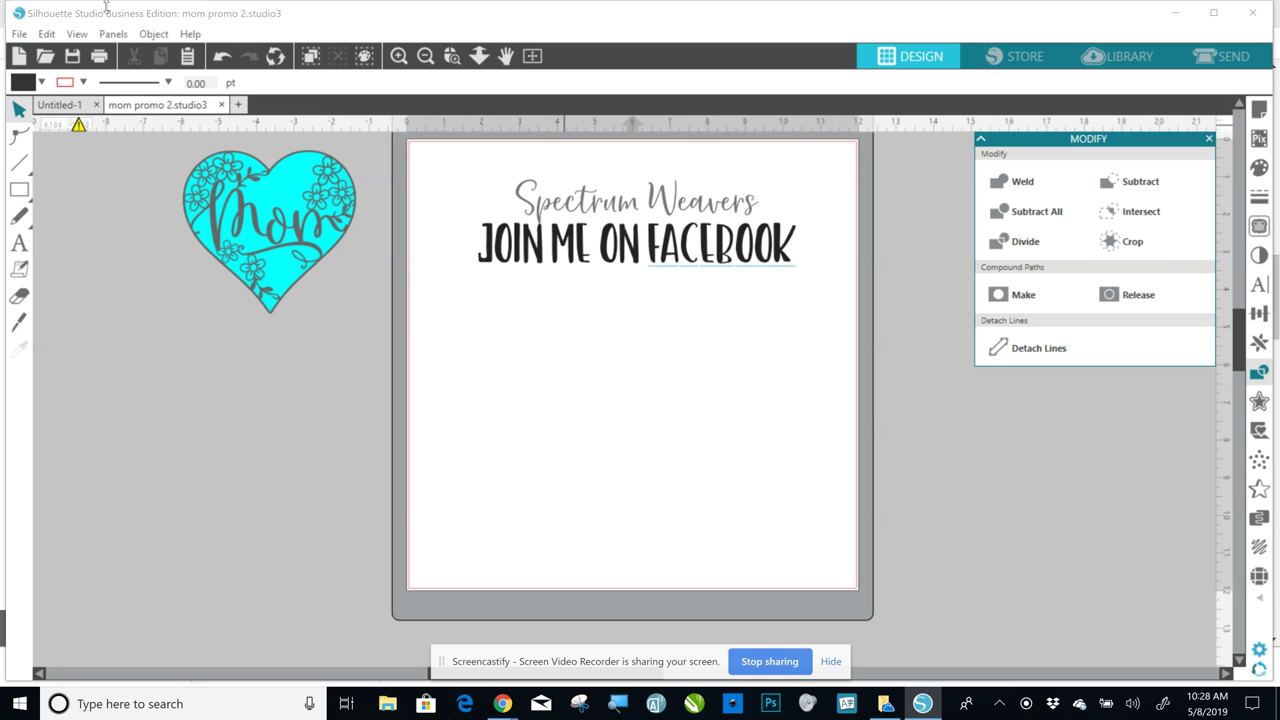
pyautogui.click(47, 35)
pyautogui.click(70, 51)
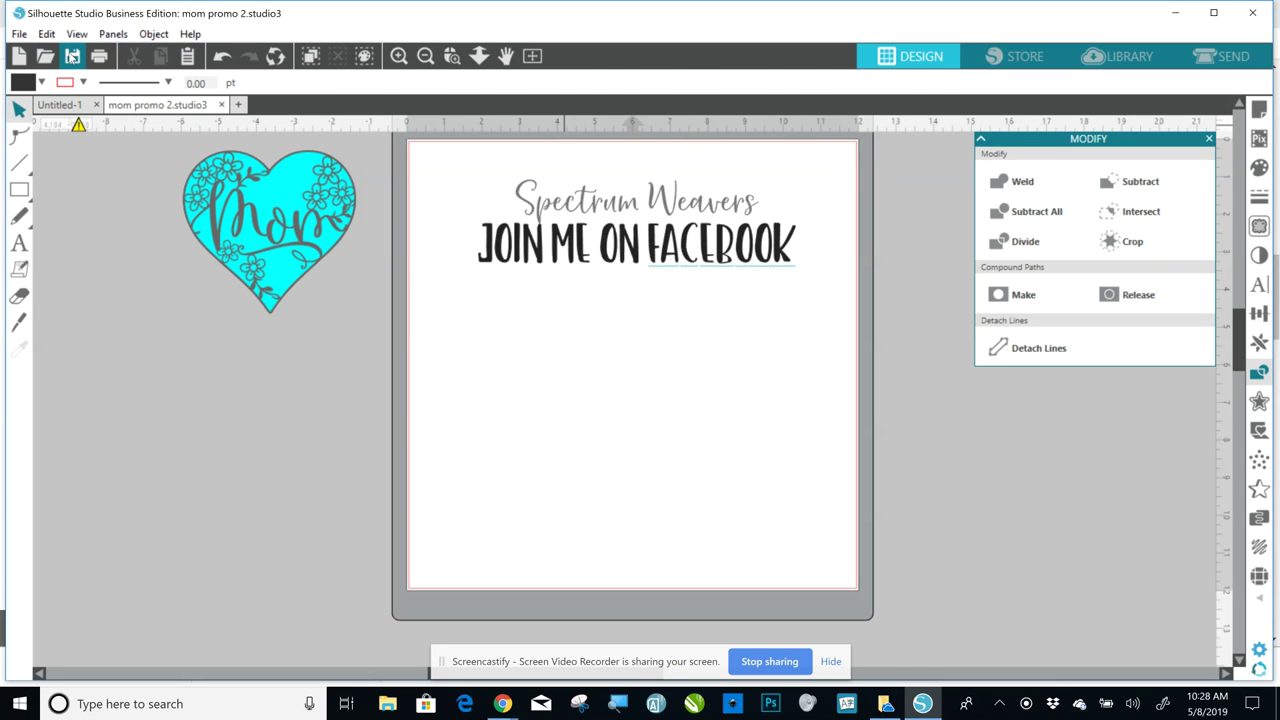
pyautogui.click(814, 394)
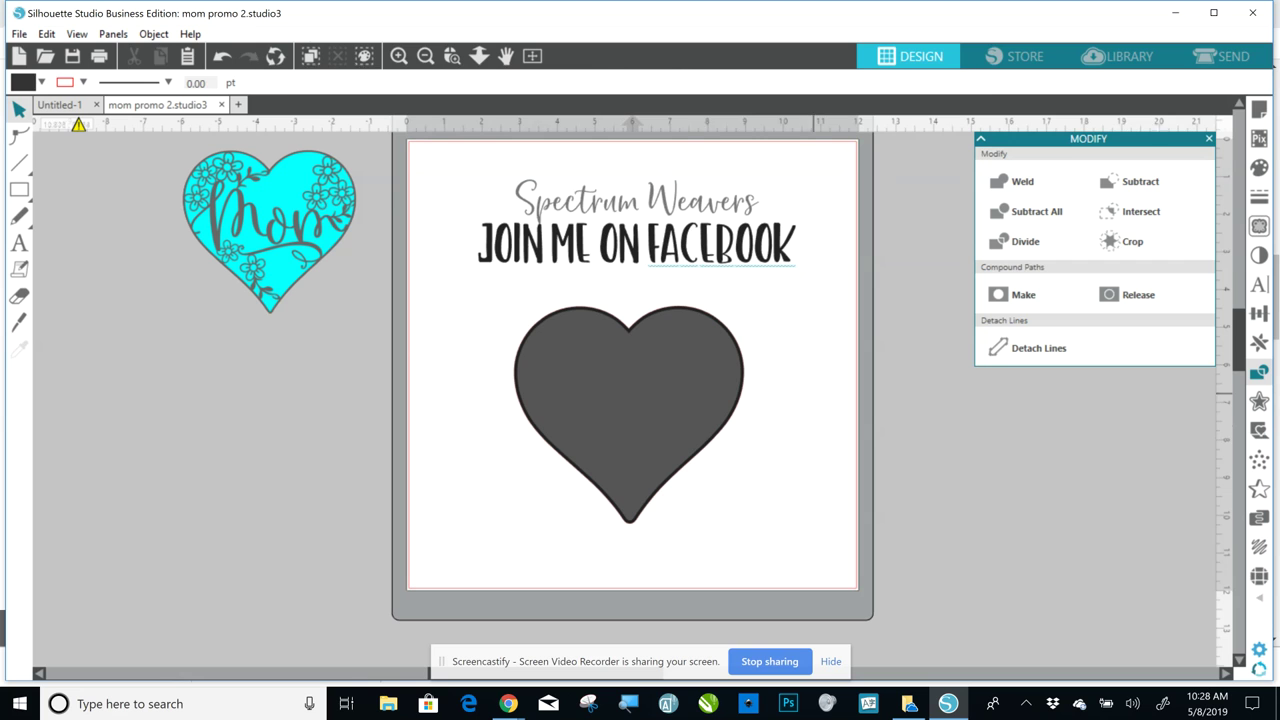
# - Divide the two overlapping hearts, separate the pieces, and delete the inner grey heart to keep only the black border
pyautogui.click(600, 430)
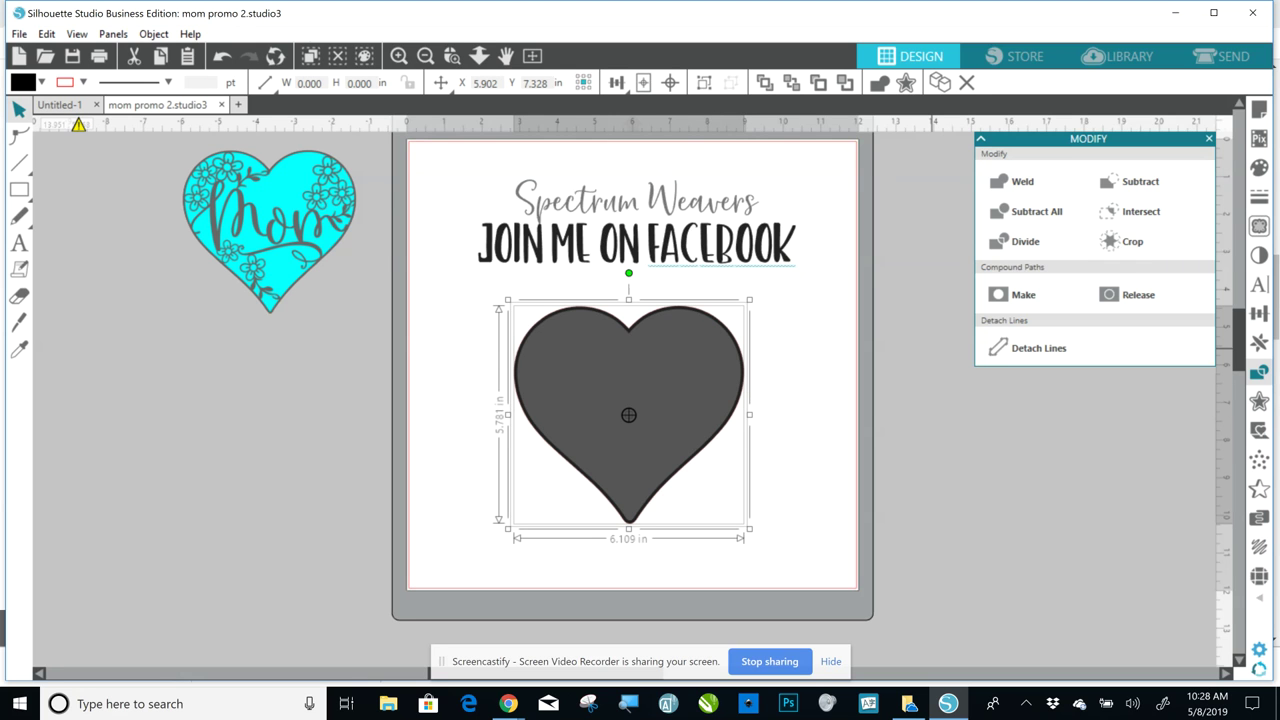
pyautogui.click(1022, 241)
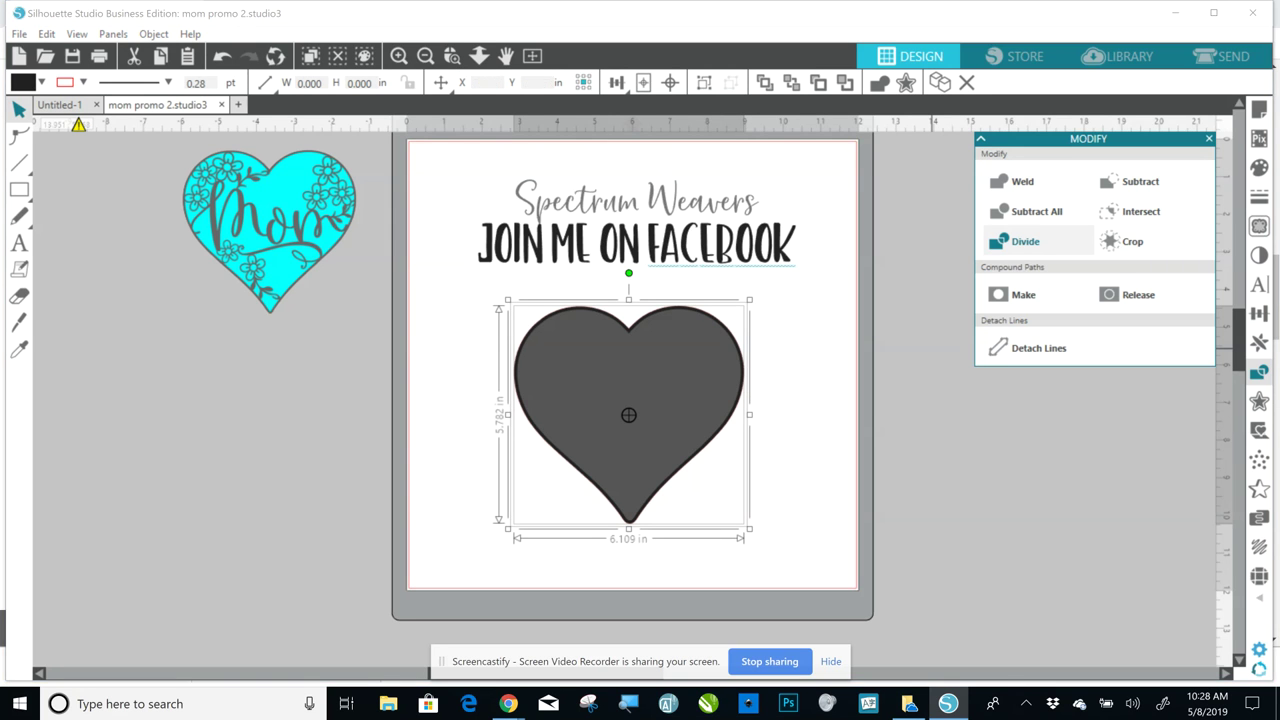
pyautogui.moveTo(612, 420); pyautogui.dragTo(843, 481)
pyautogui.click(778, 400)
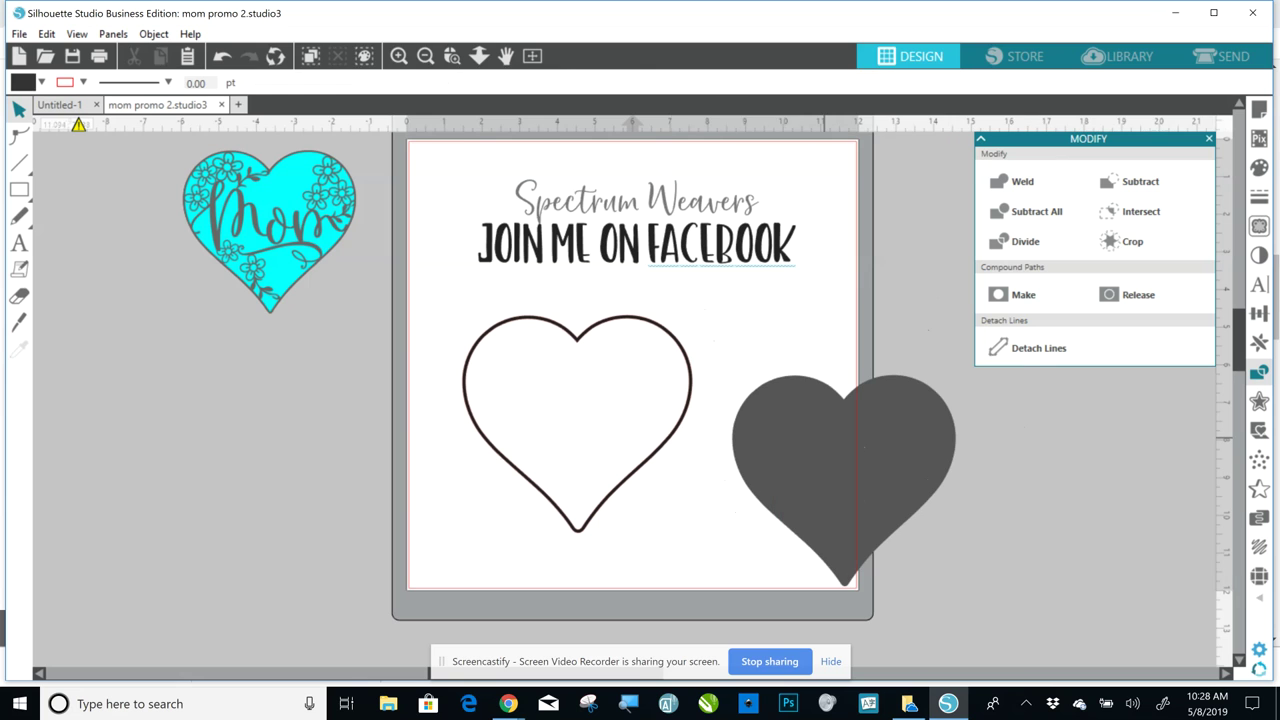
pyautogui.click(843, 481)
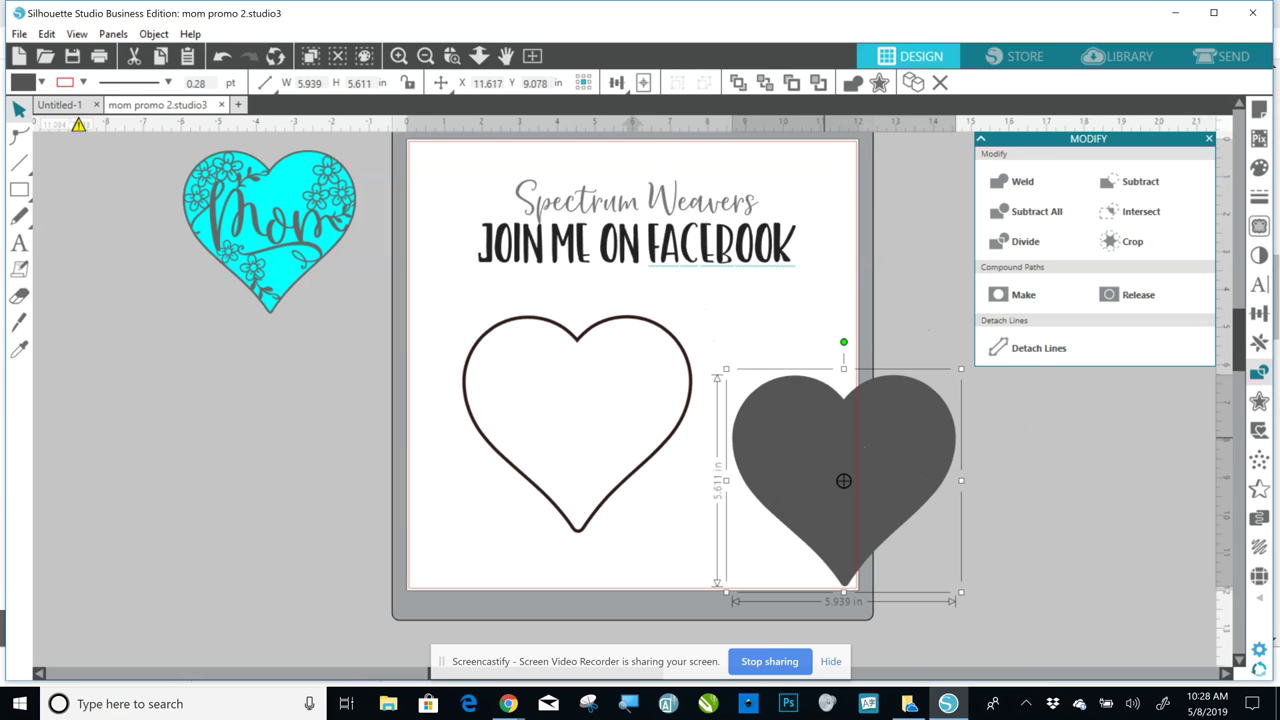
pyautogui.press('Delete')
# - Set the black heart border's line colour to transparent and move the border near the page's centre below the text
pyautogui.click(577, 424)
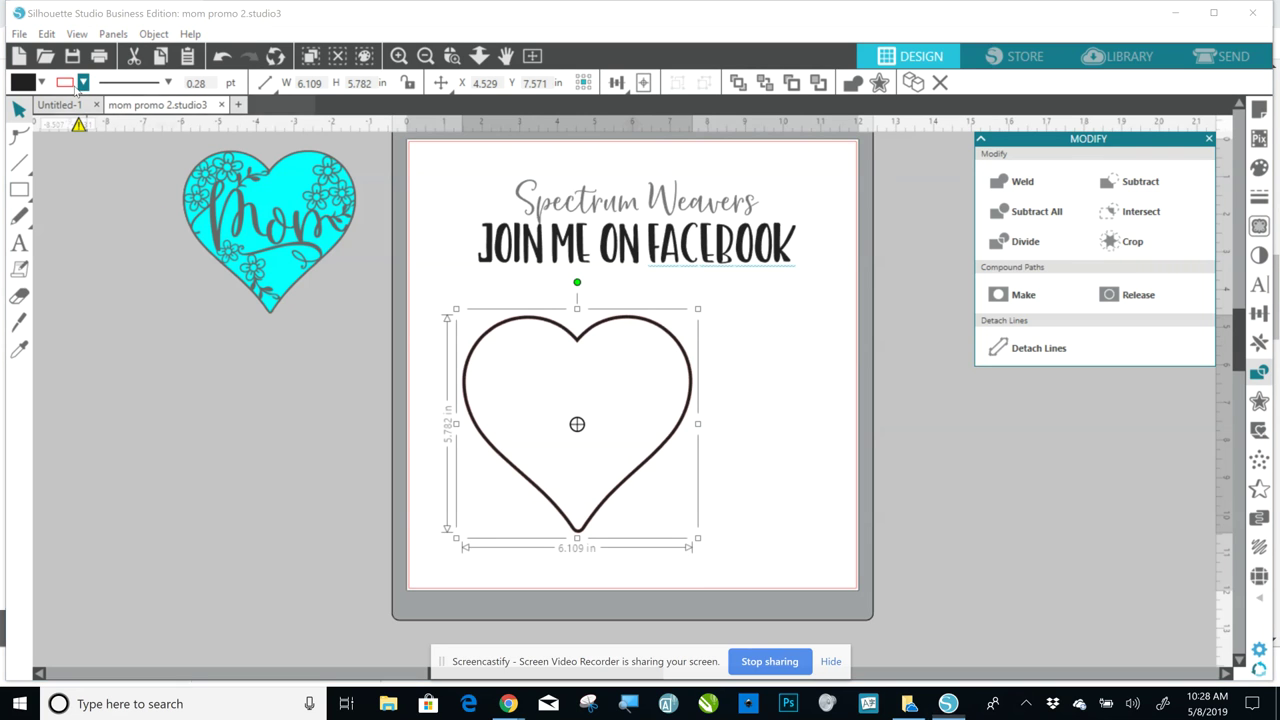
pyautogui.click(83, 82)
pyautogui.click(198, 121)
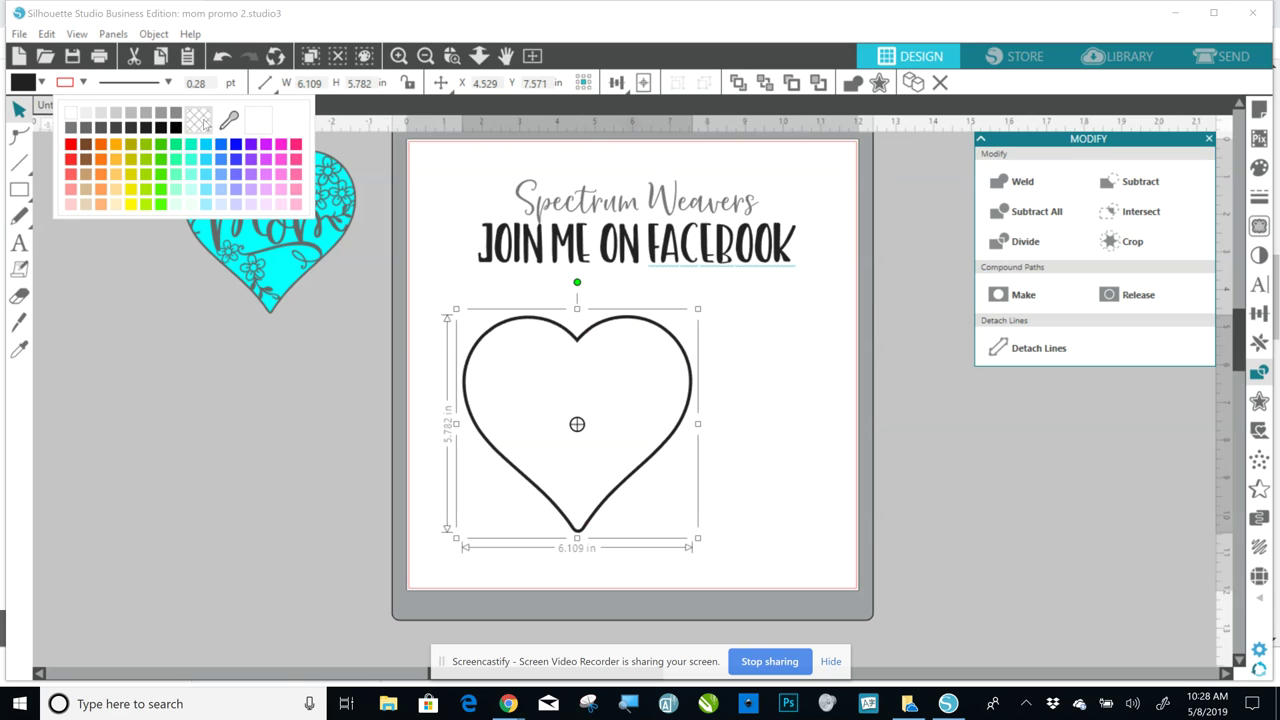
pyautogui.click(760, 318)
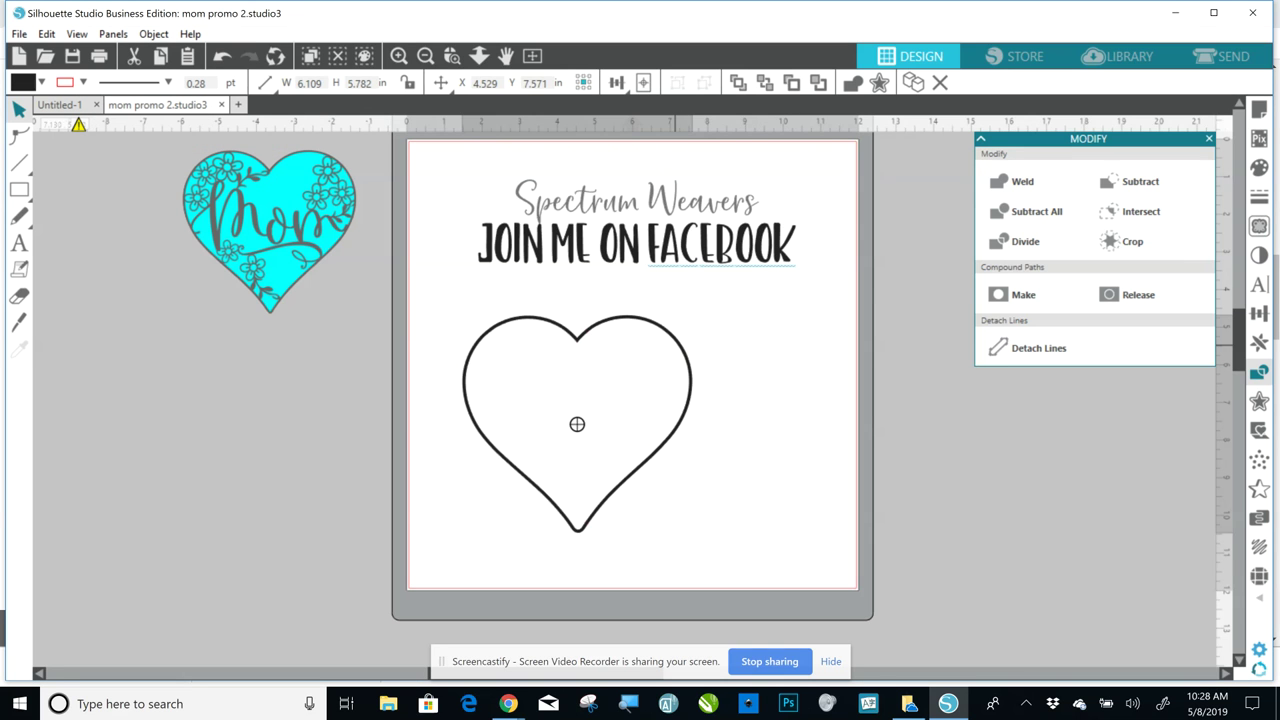
pyautogui.moveTo(577, 424); pyautogui.dragTo(642, 428)
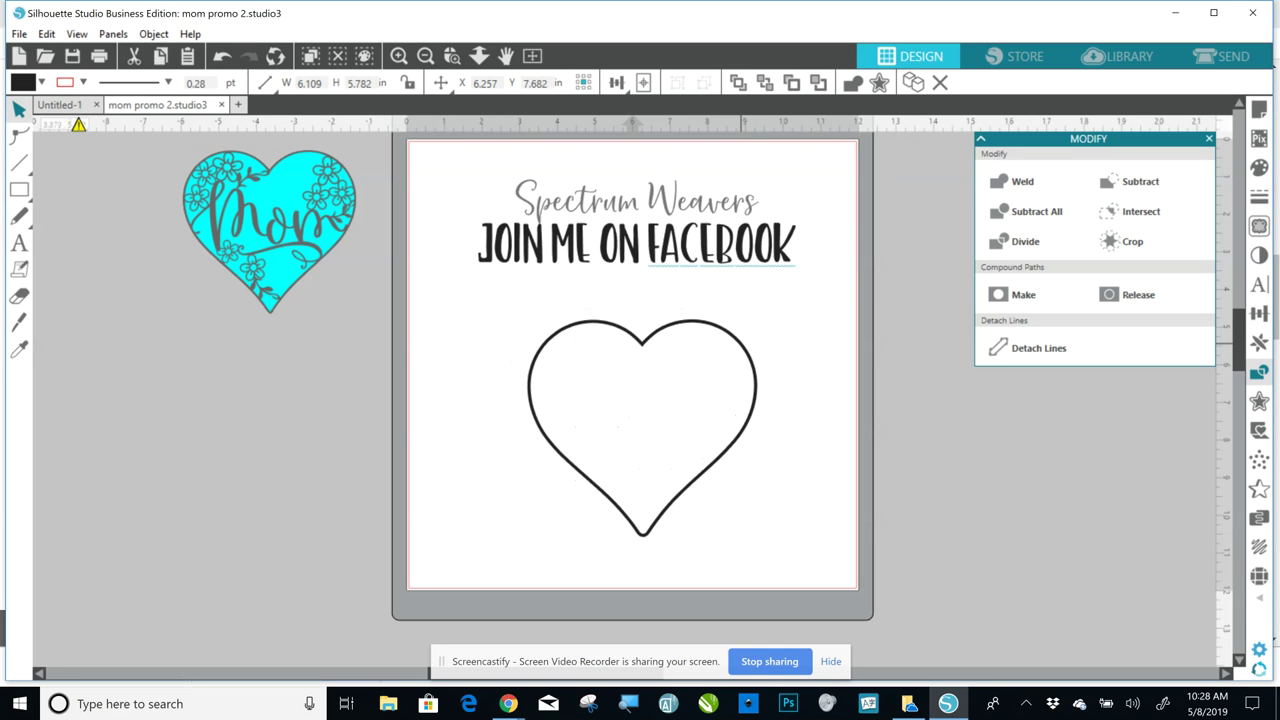
pyautogui.click(304, 286)
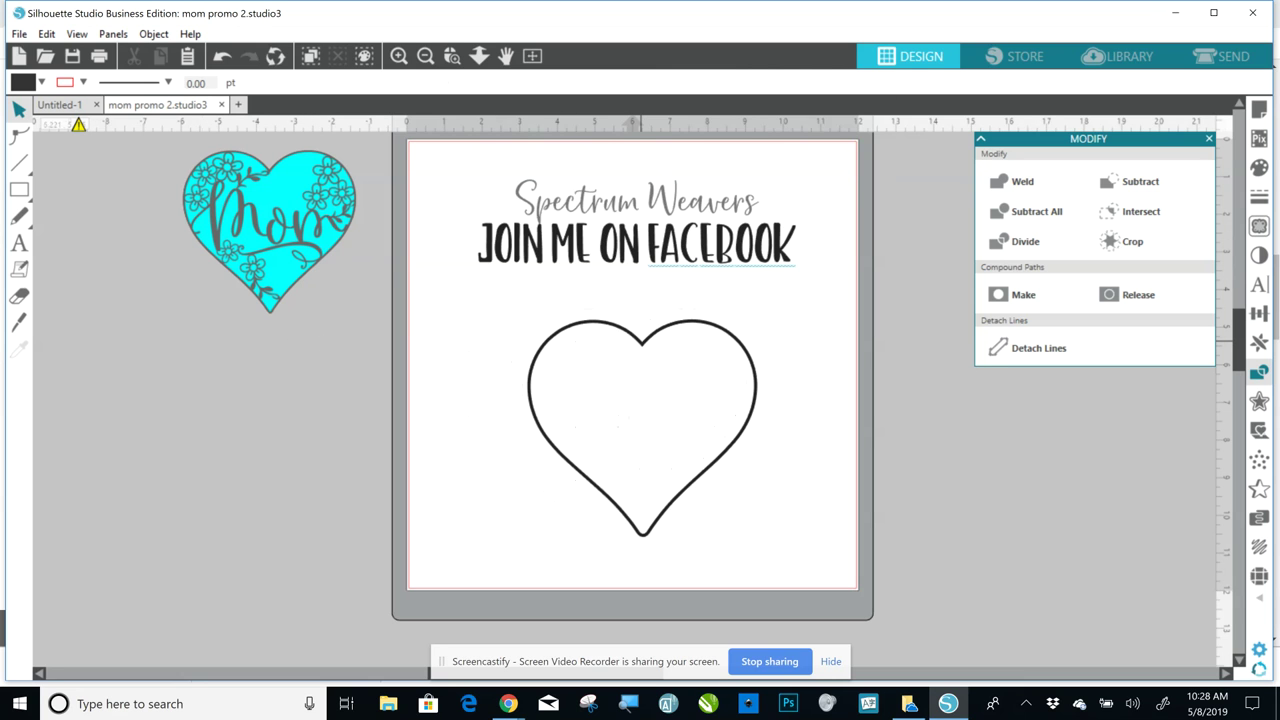
pyautogui.click(641, 348)
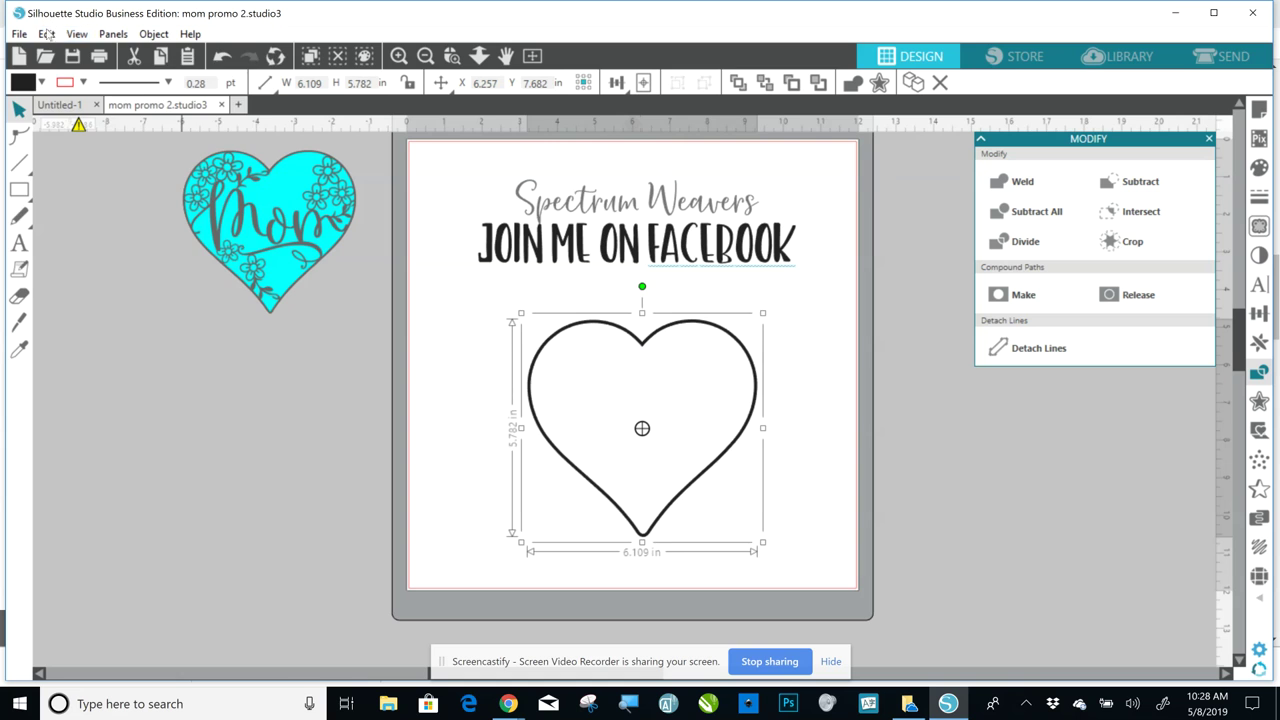
# - Duplicate the black heart border and place the copy off the page beside the mat
pyautogui.click(46, 34)
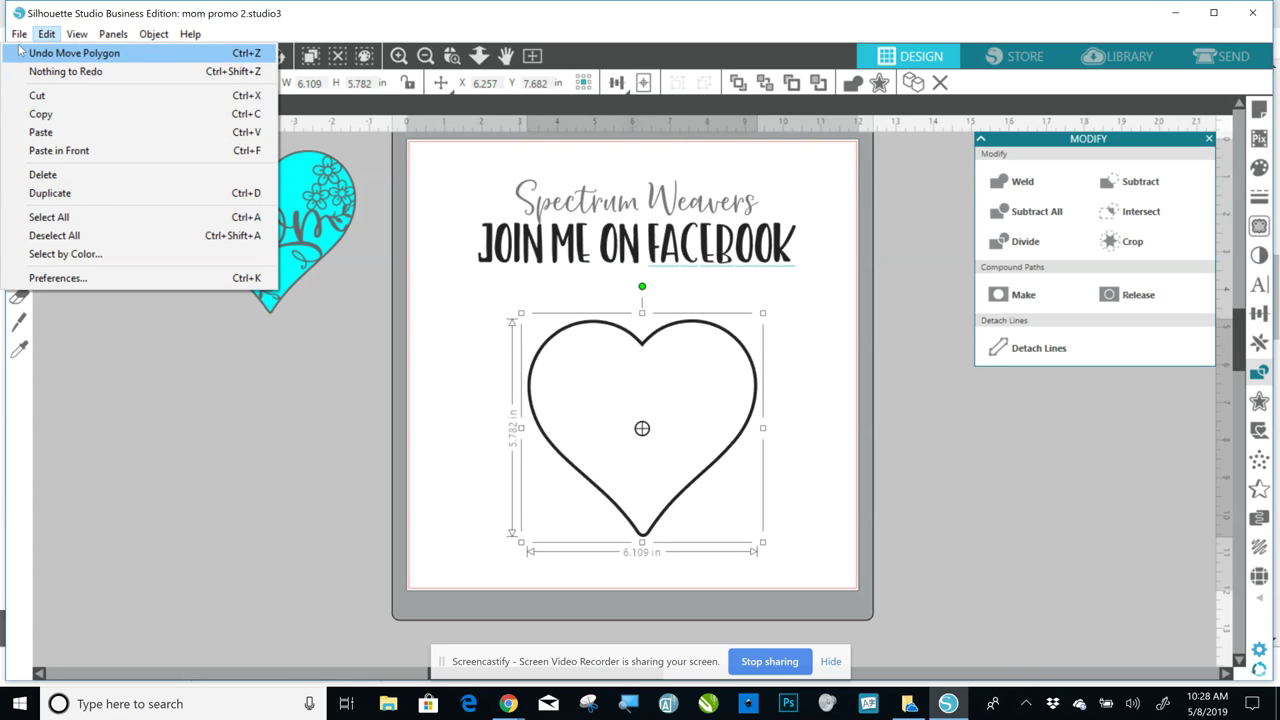
pyautogui.click(50, 193)
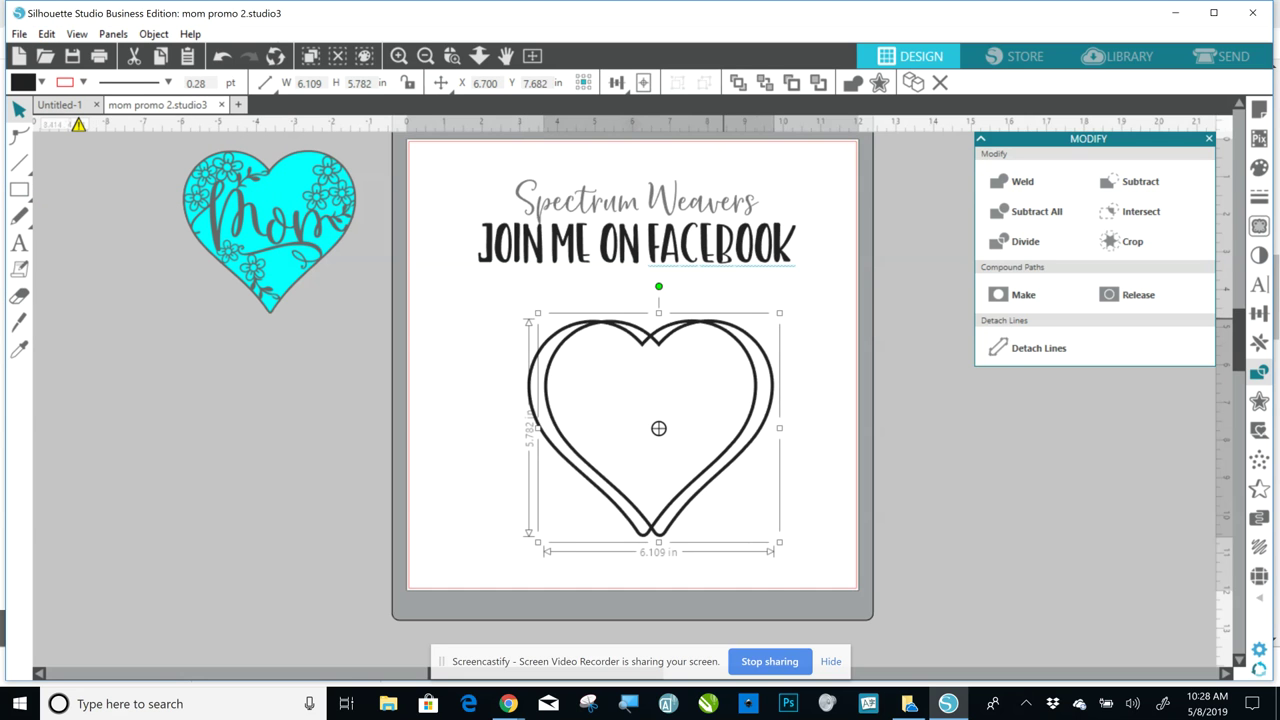
pyautogui.moveTo(658, 428); pyautogui.dragTo(1035, 510)
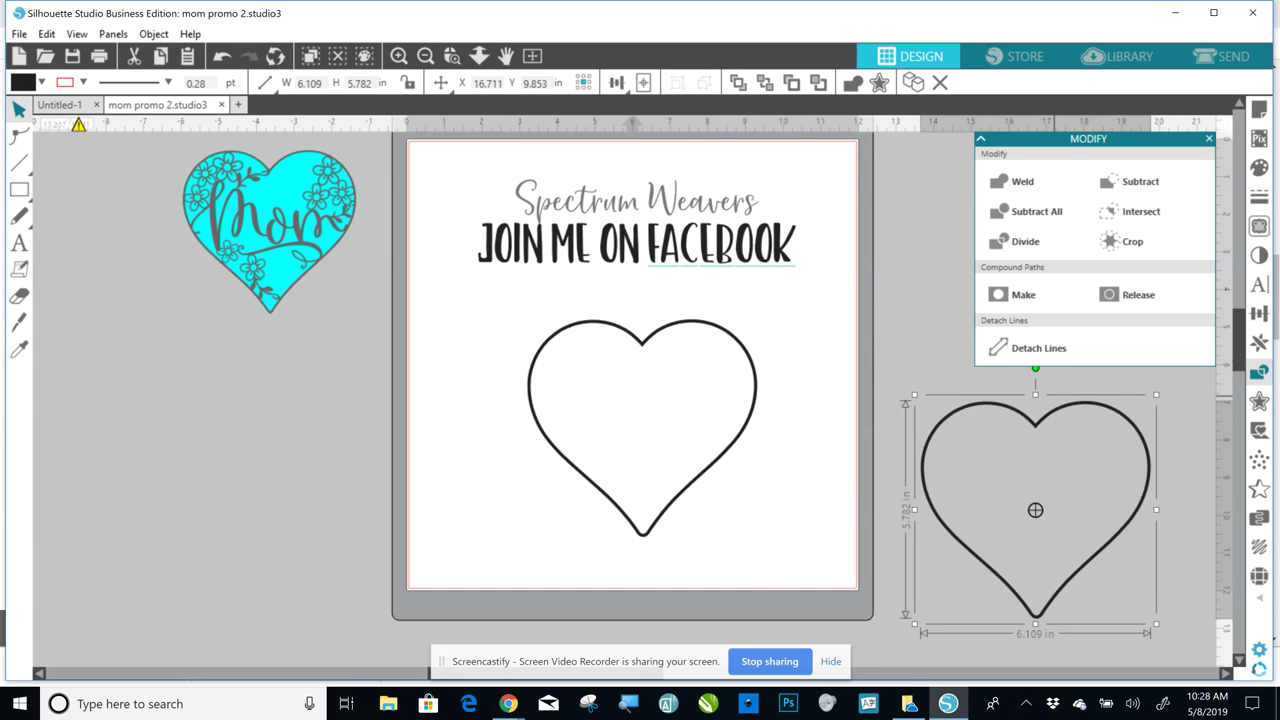
pyautogui.click(529, 380)
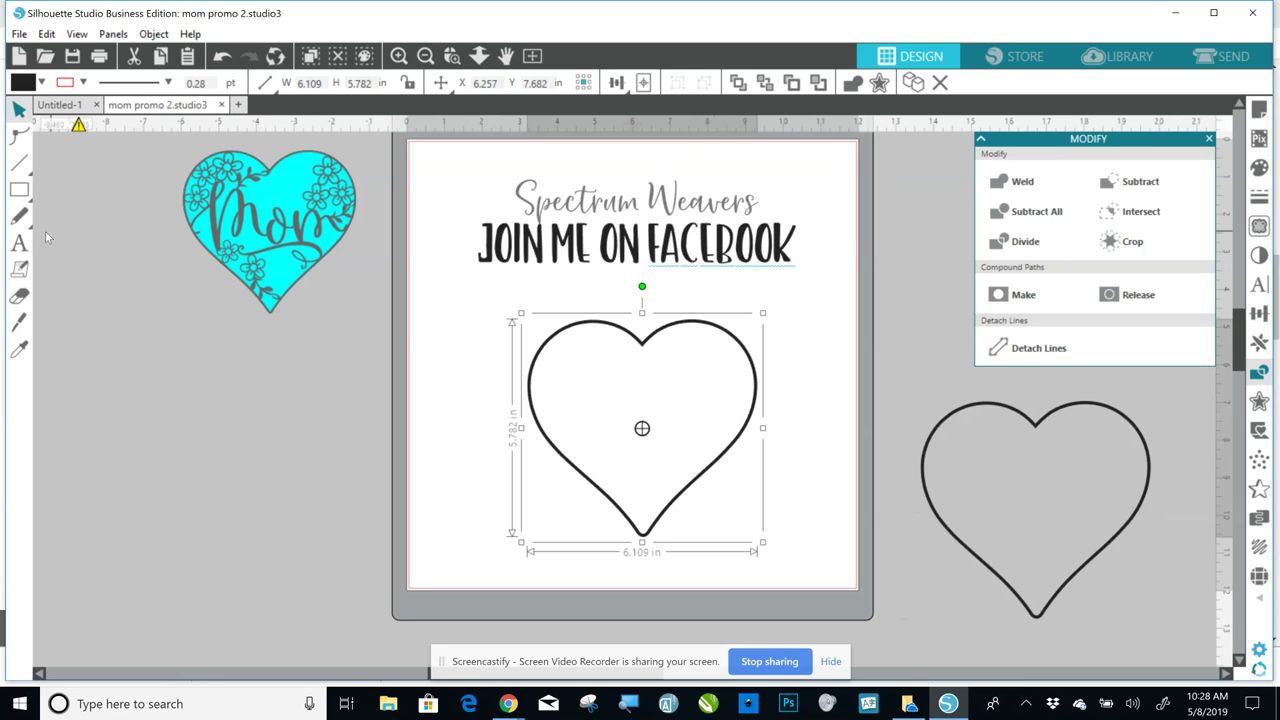
# - Add the text "Mom" in the DearOlive font on the page beside the heart border
pyautogui.click(19, 242)
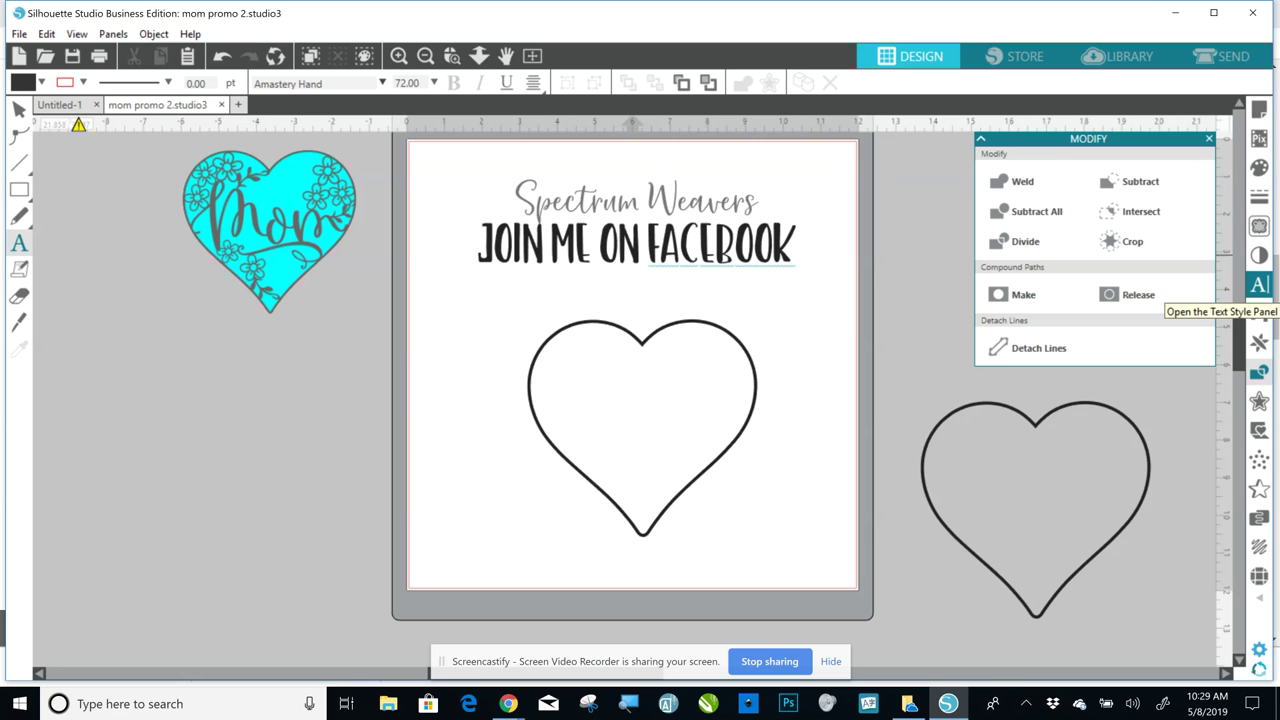
pyautogui.click(1259, 286)
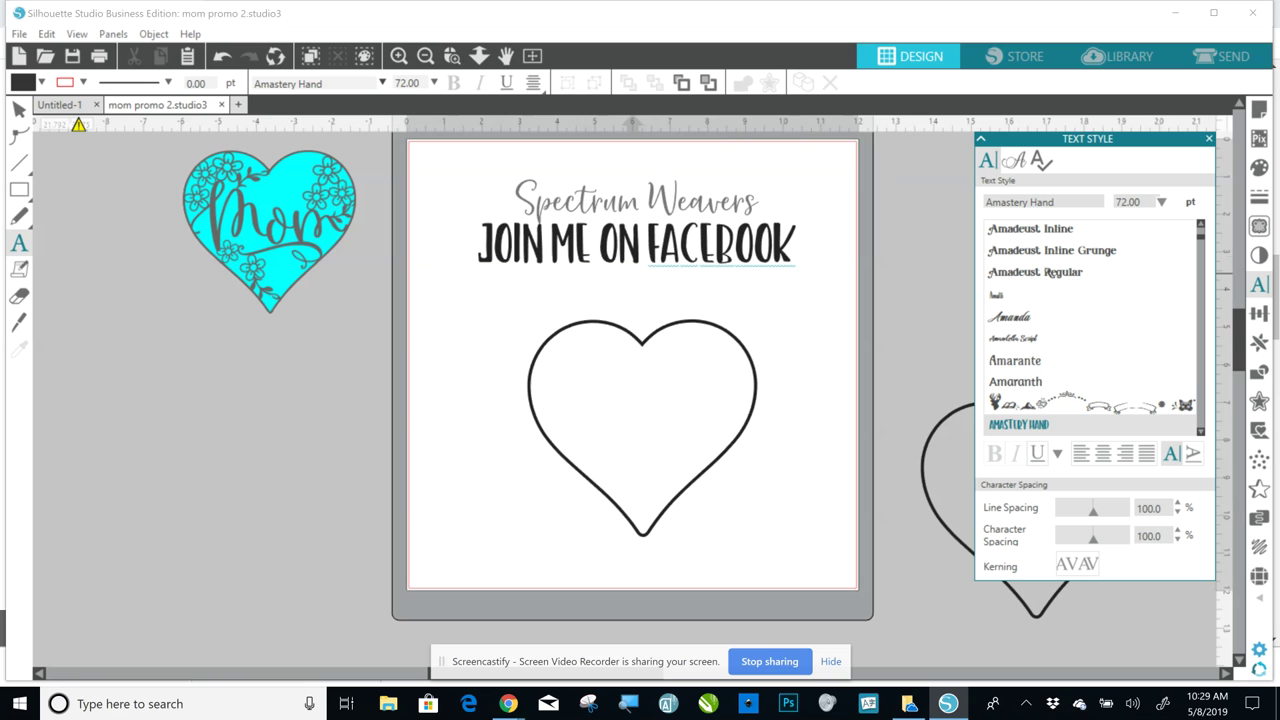
pyautogui.press('BackSpace')
pyautogui.press('BackSpace')
pyautogui.press('BackSpace')
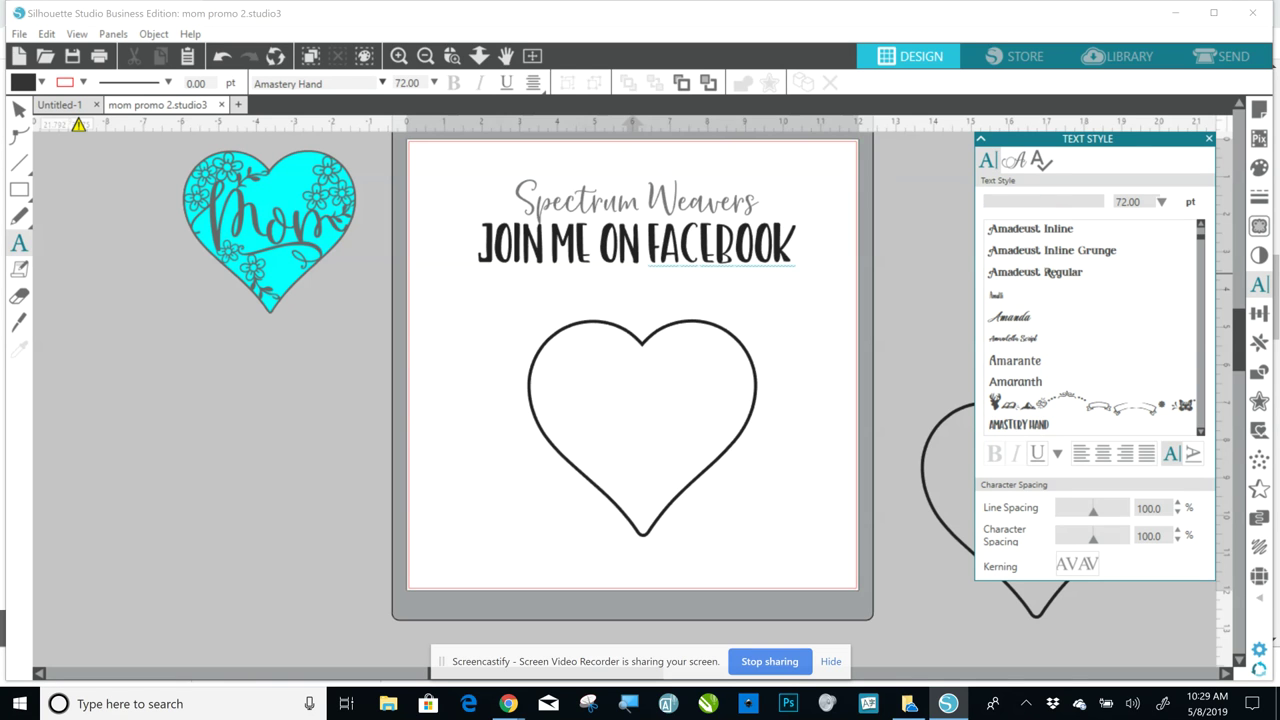
pyautogui.write('dear')
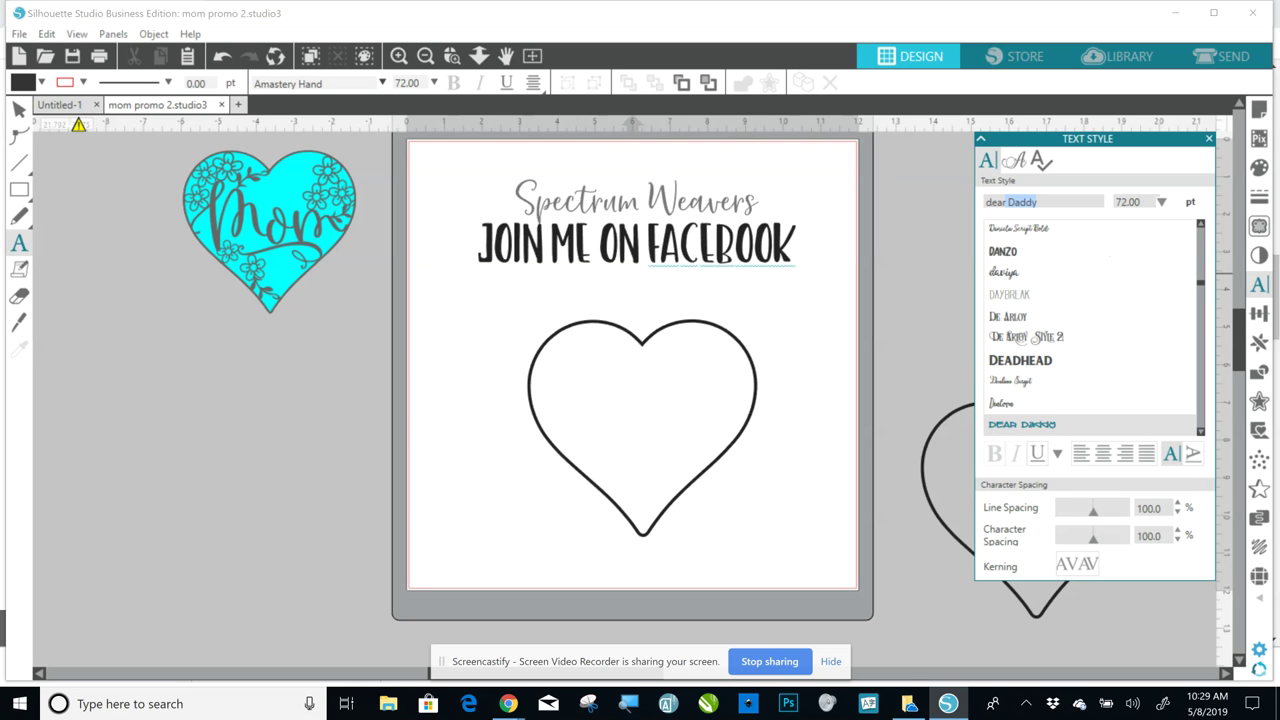
pyautogui.press('BackSpace')
pyautogui.press('BackSpace')
pyautogui.write('olive')
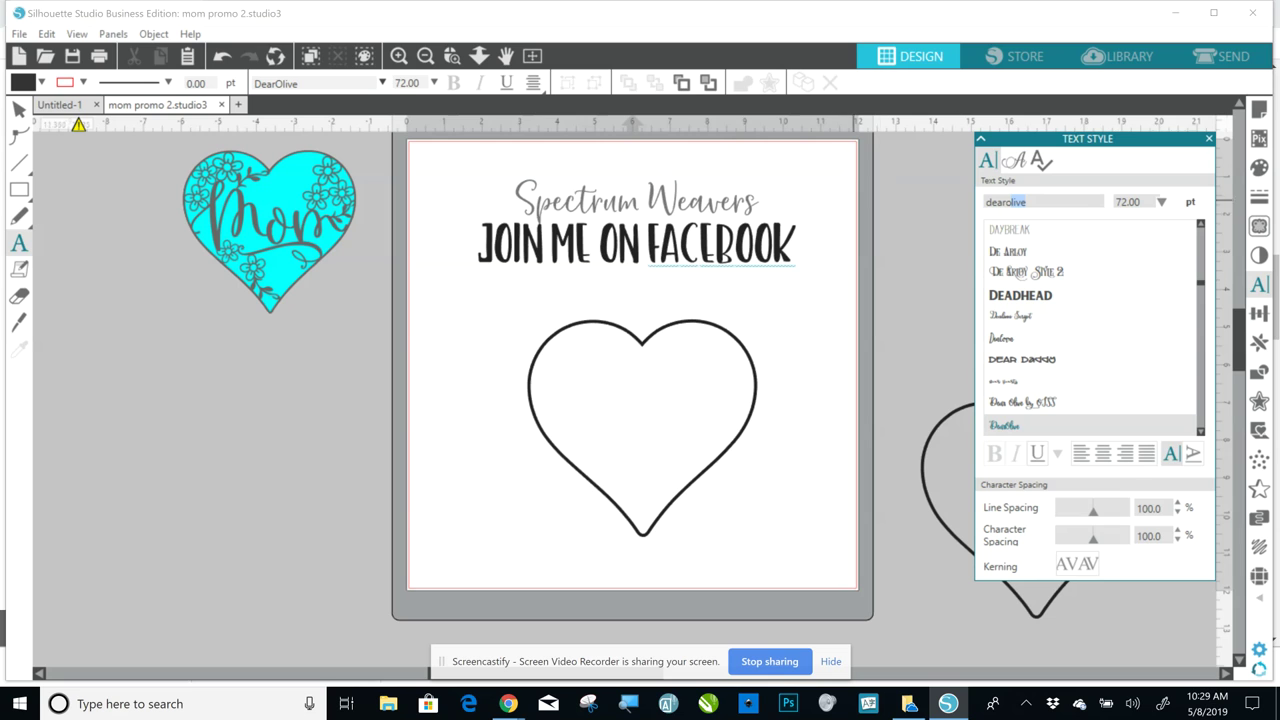
pyautogui.click(443, 309)
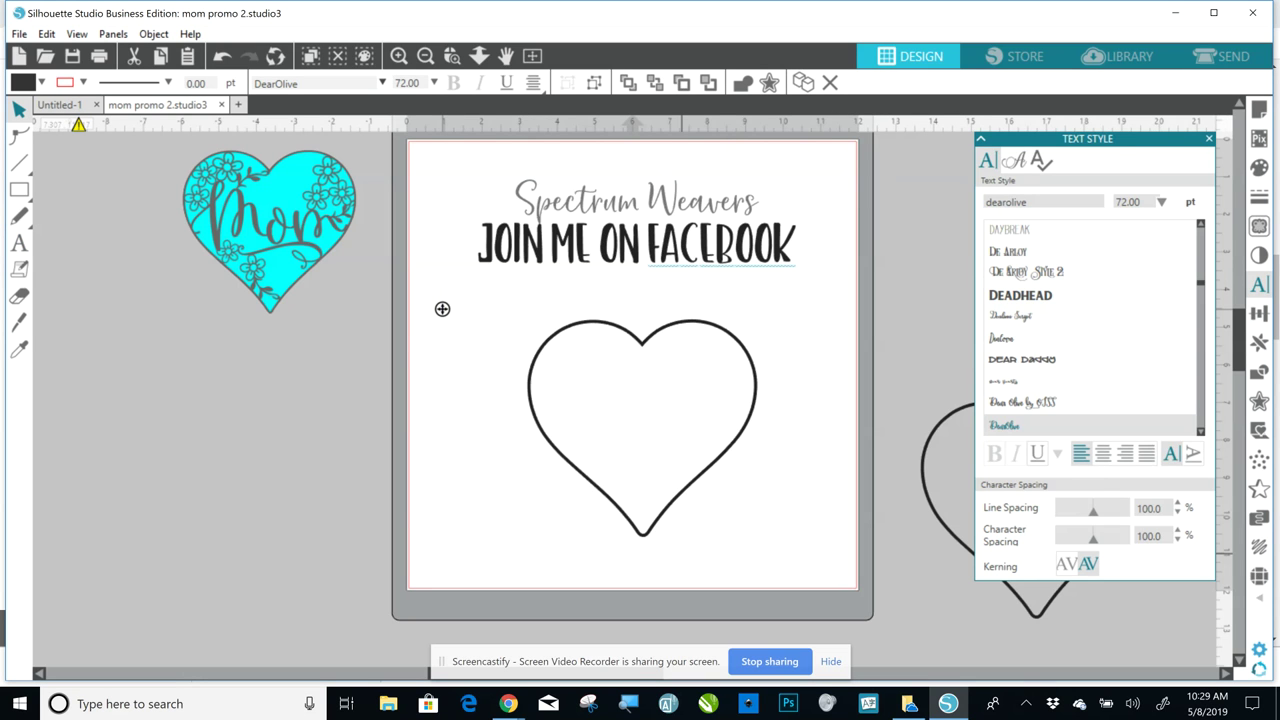
pyautogui.write('Mom')
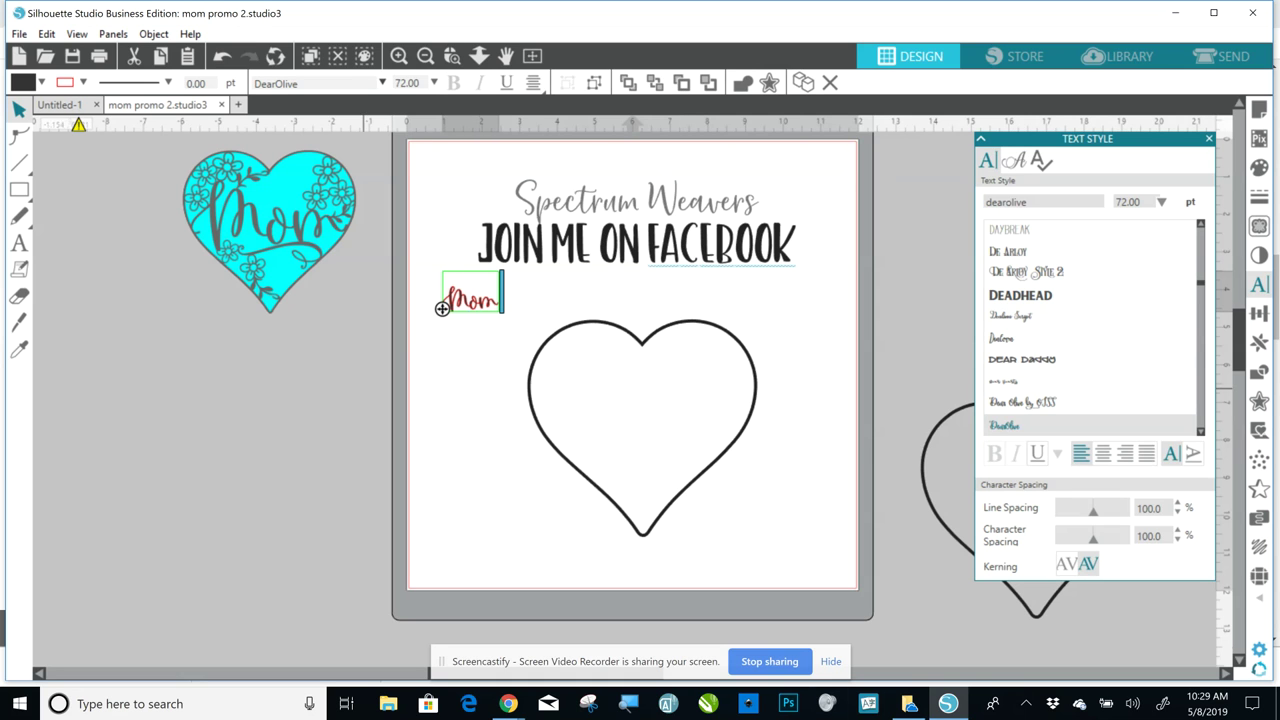
pyautogui.press('Escape')
pyautogui.press('Escape')
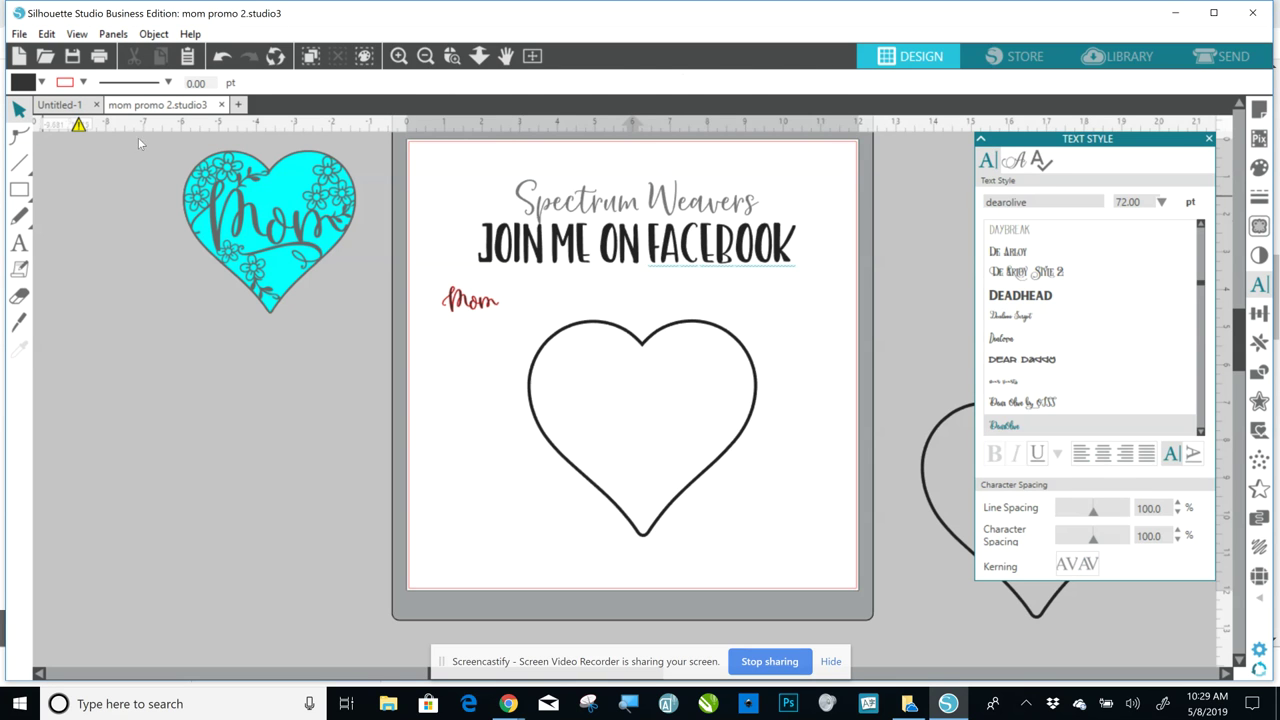
# - Enlarge the Mom text to about 5.28 in wide and position it across the heart so its ends meet the border
pyautogui.click(470, 300)
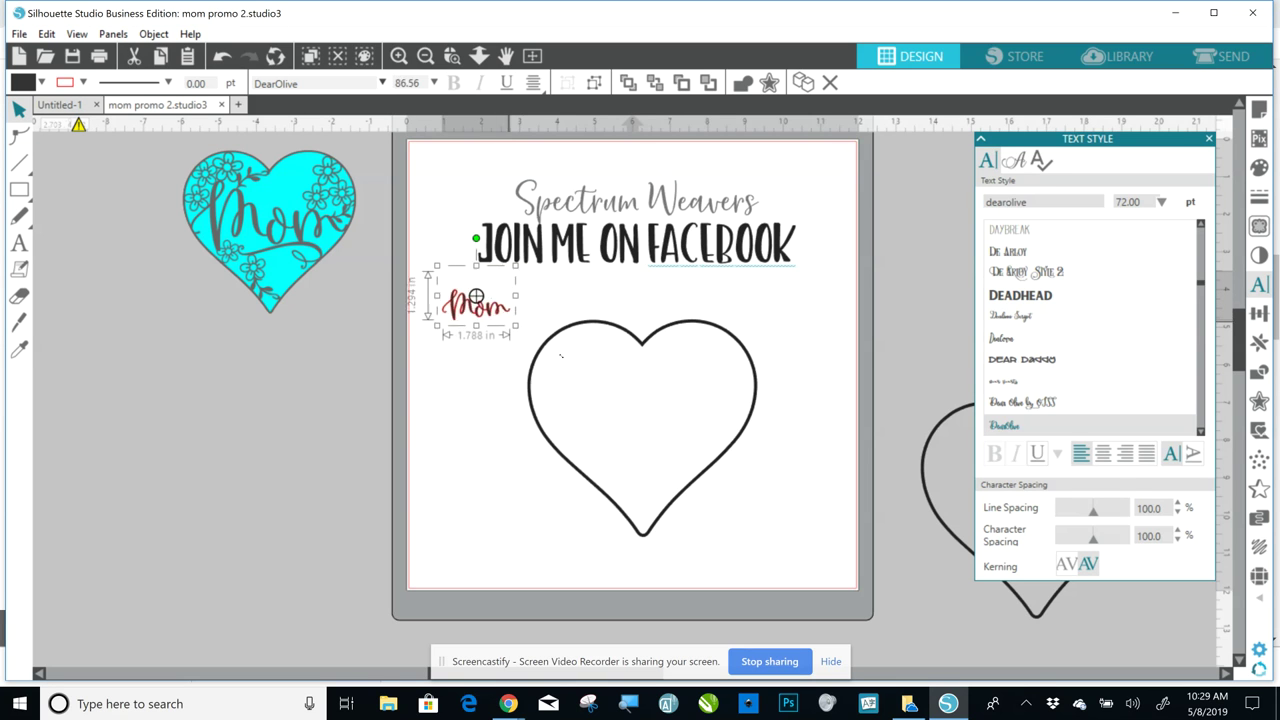
pyautogui.moveTo(475, 297); pyautogui.dragTo(641, 371)
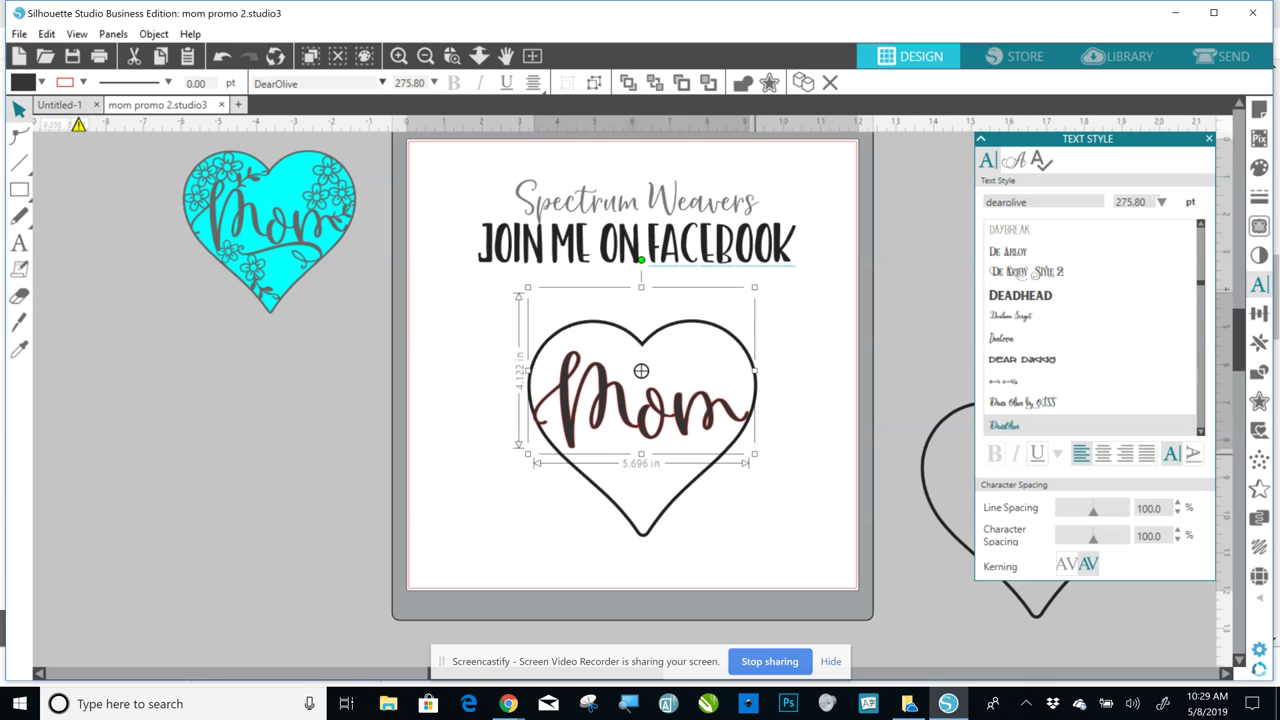
pyautogui.moveTo(754, 287); pyautogui.dragTo(736, 298)
pyautogui.moveTo(632, 375); pyautogui.dragTo(637, 384)
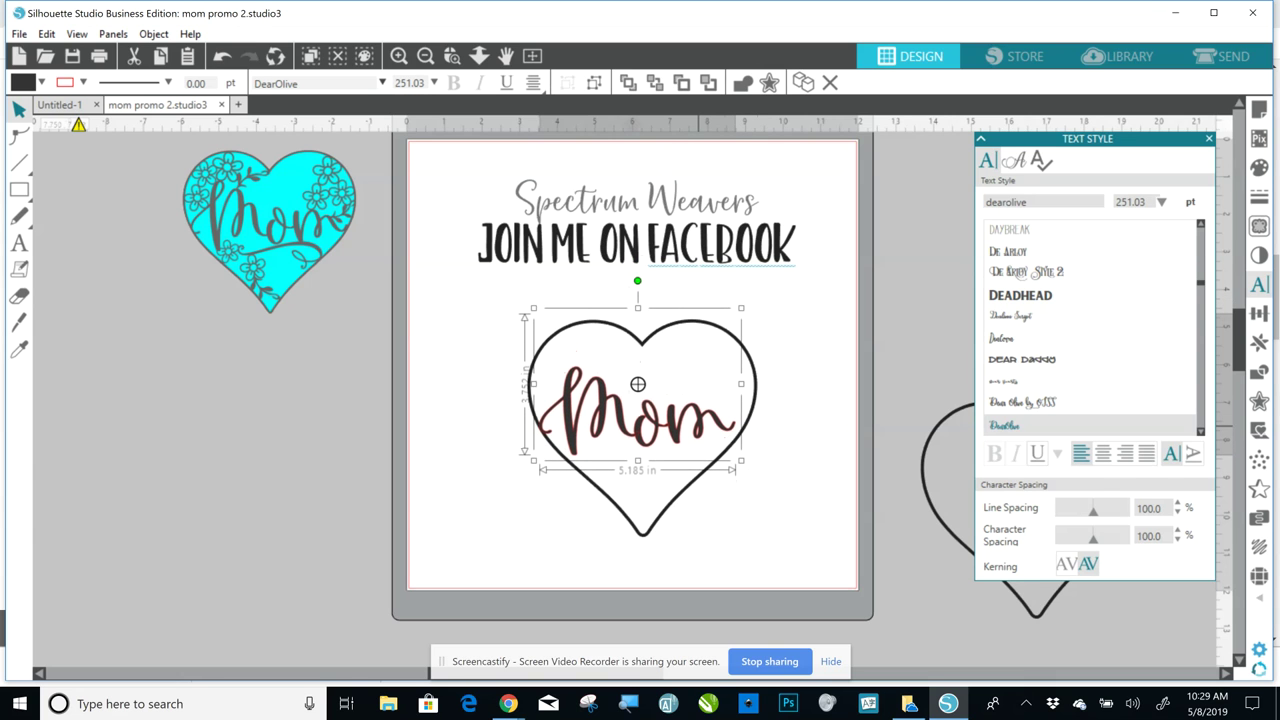
pyautogui.moveTo(741, 461); pyautogui.dragTo(748, 466)
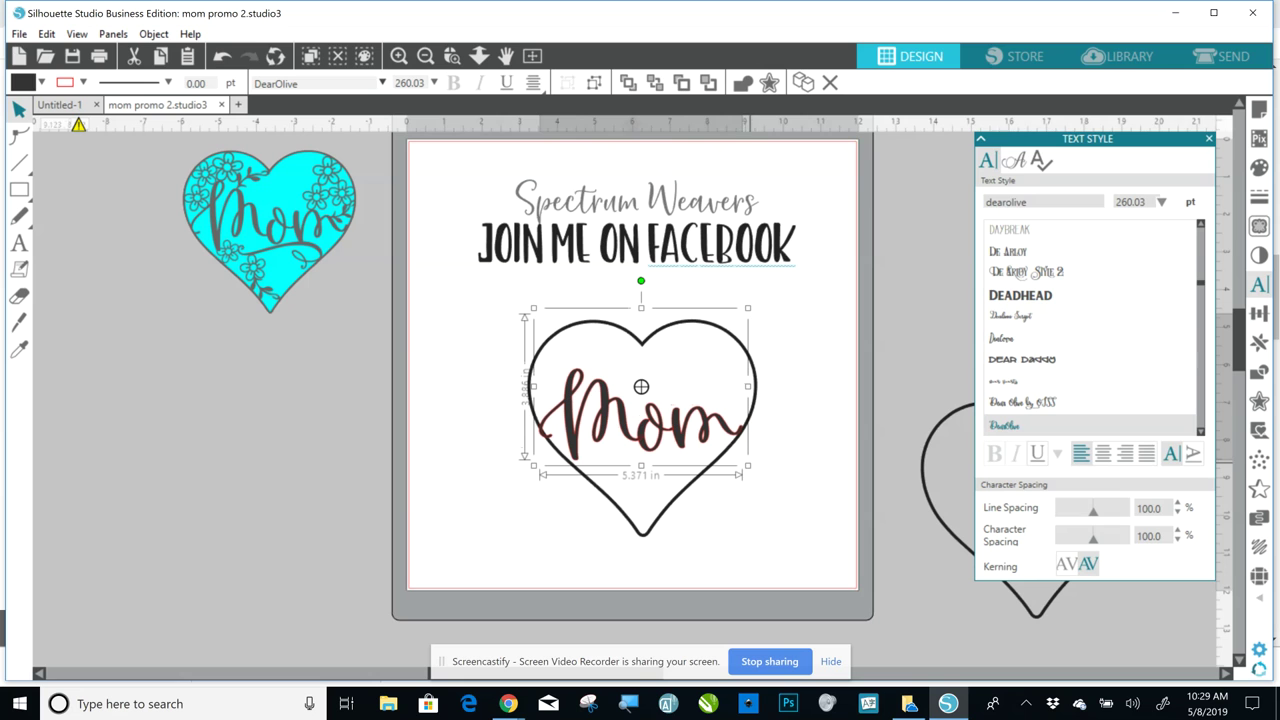
pyautogui.moveTo(748, 466); pyautogui.dragTo(744, 463)
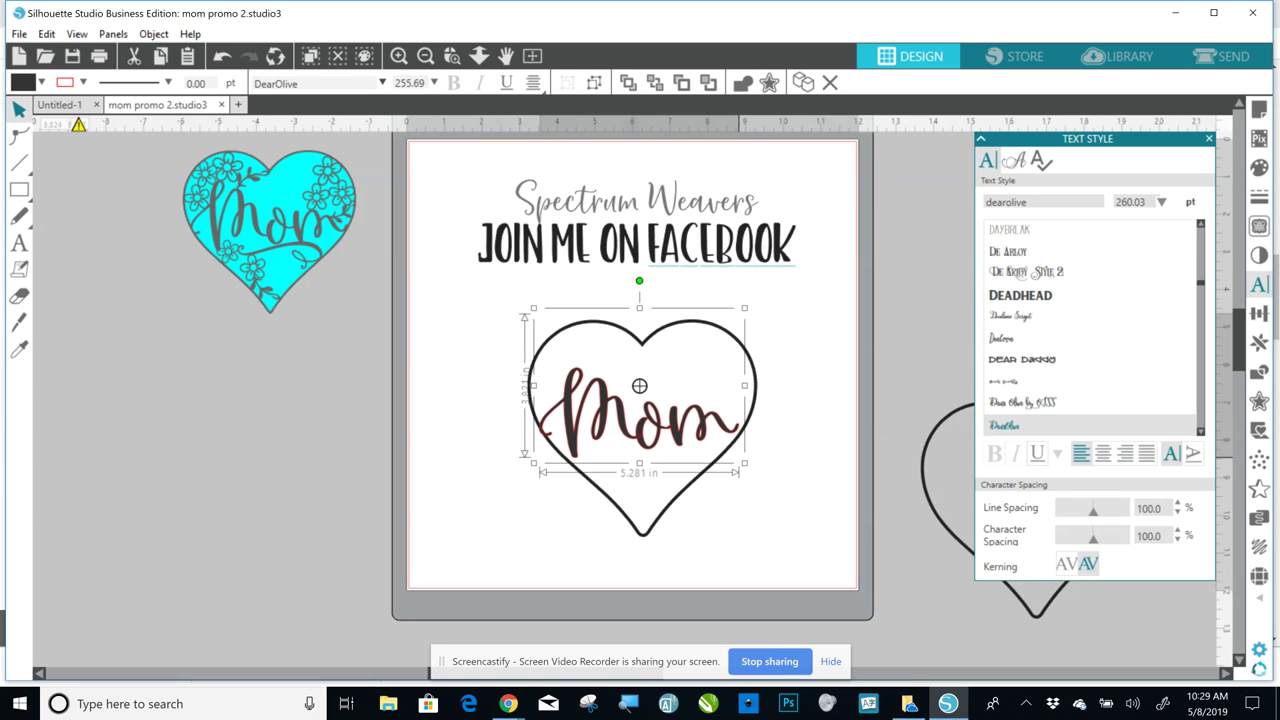
pyautogui.moveTo(684, 420); pyautogui.dragTo(688, 422)
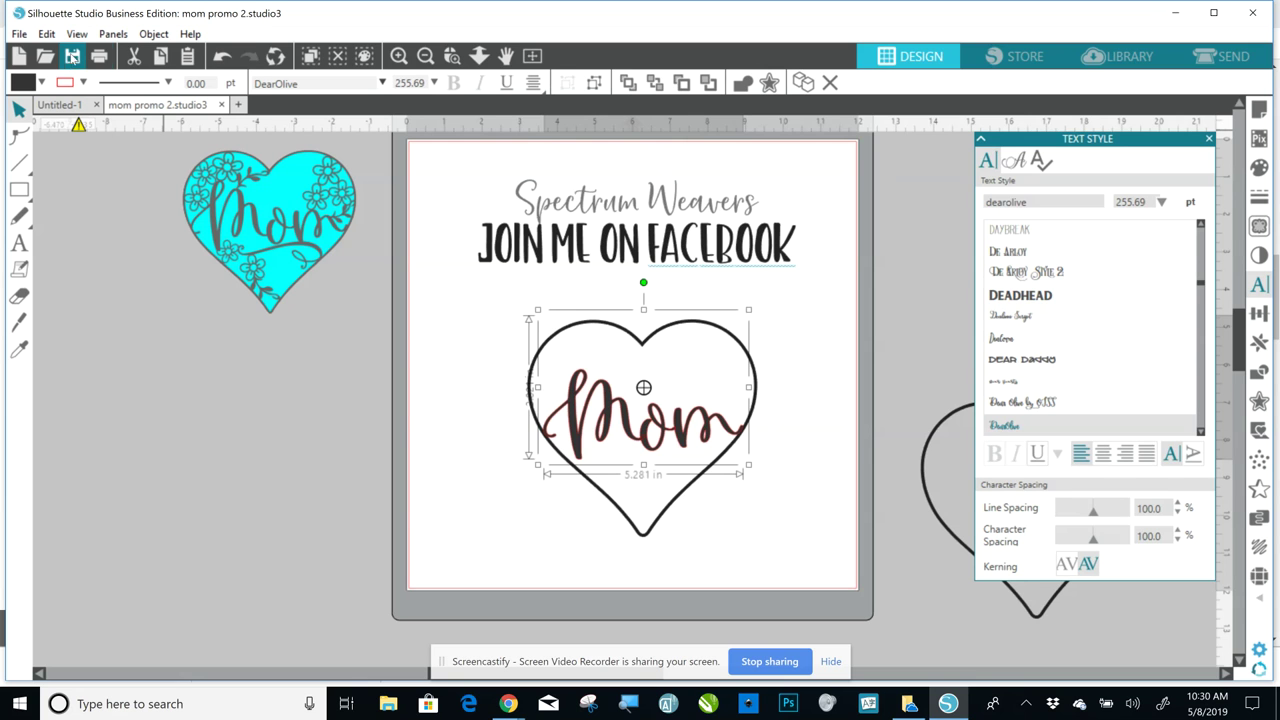
# - Set the Mom text's line colour to transparent
pyautogui.click(83, 83)
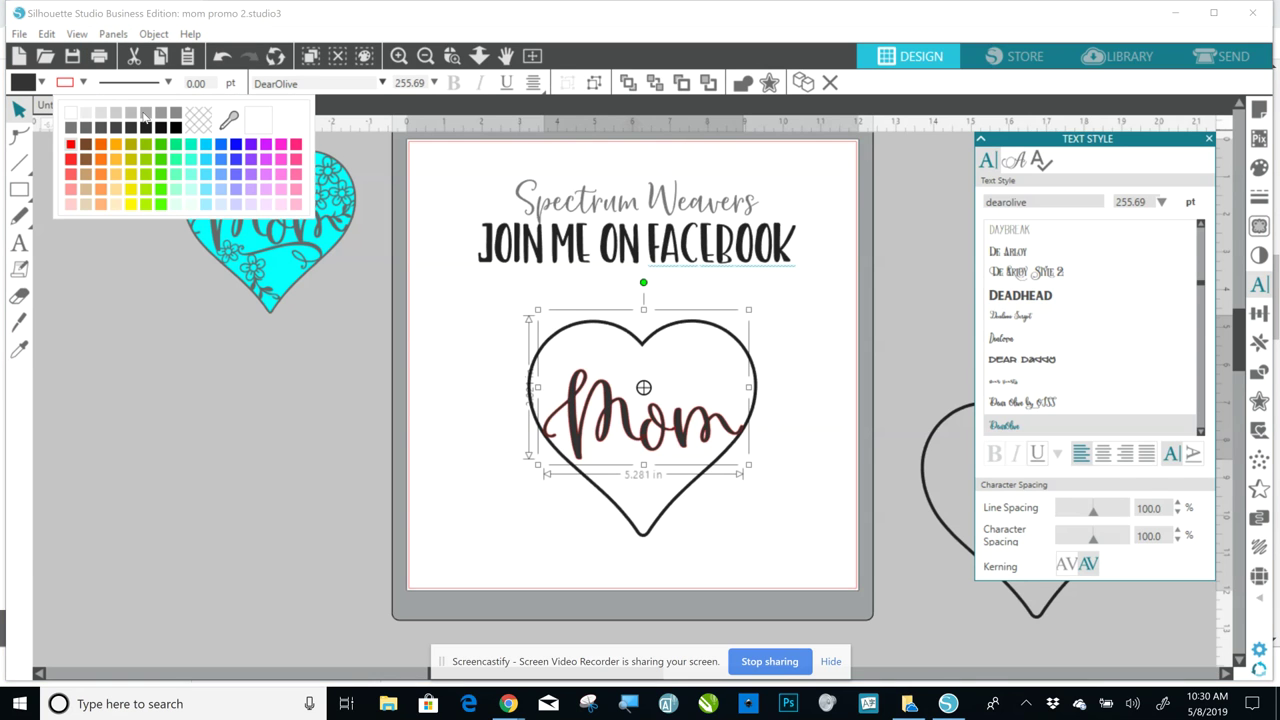
pyautogui.click(201, 131)
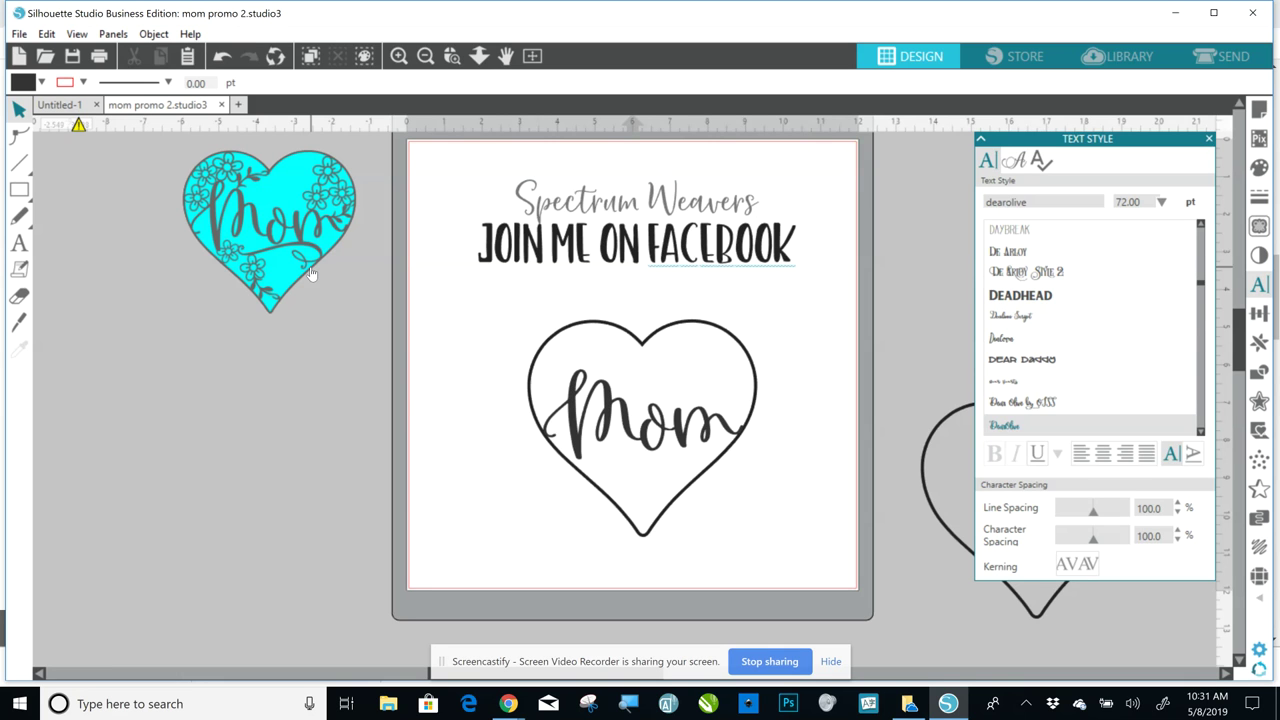
pyautogui.press('super+s')
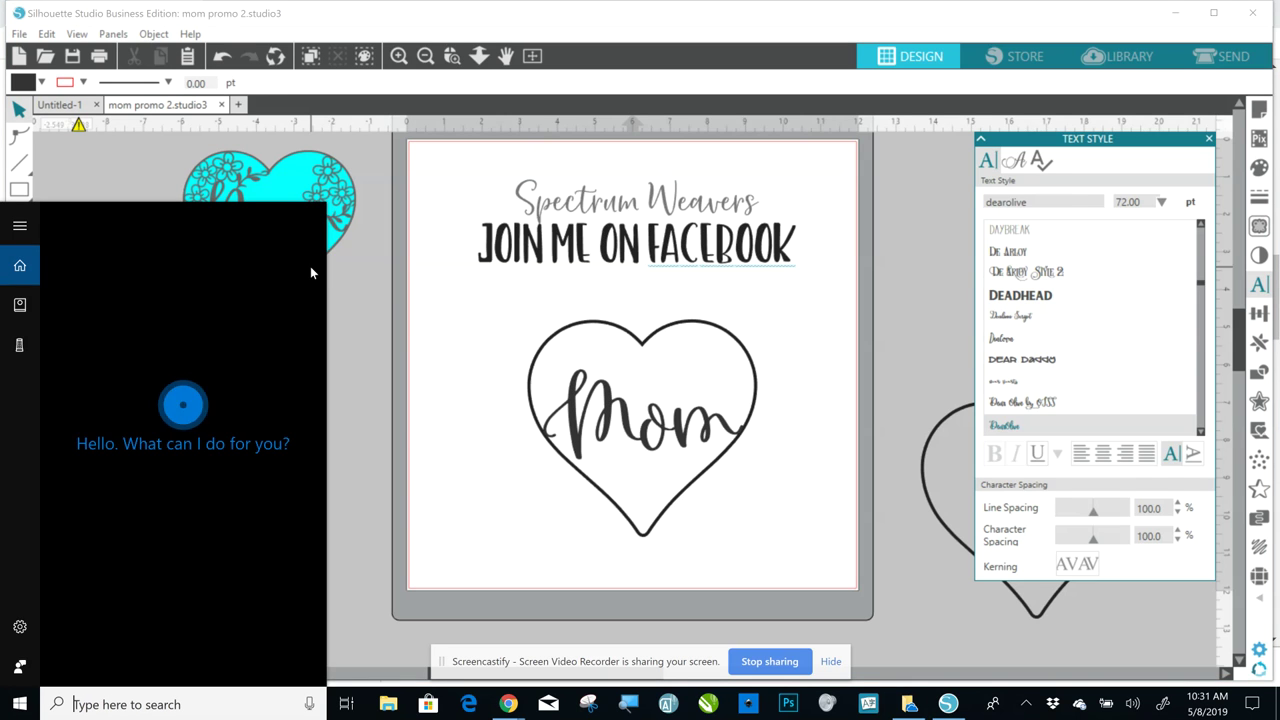
pyautogui.press('Escape')
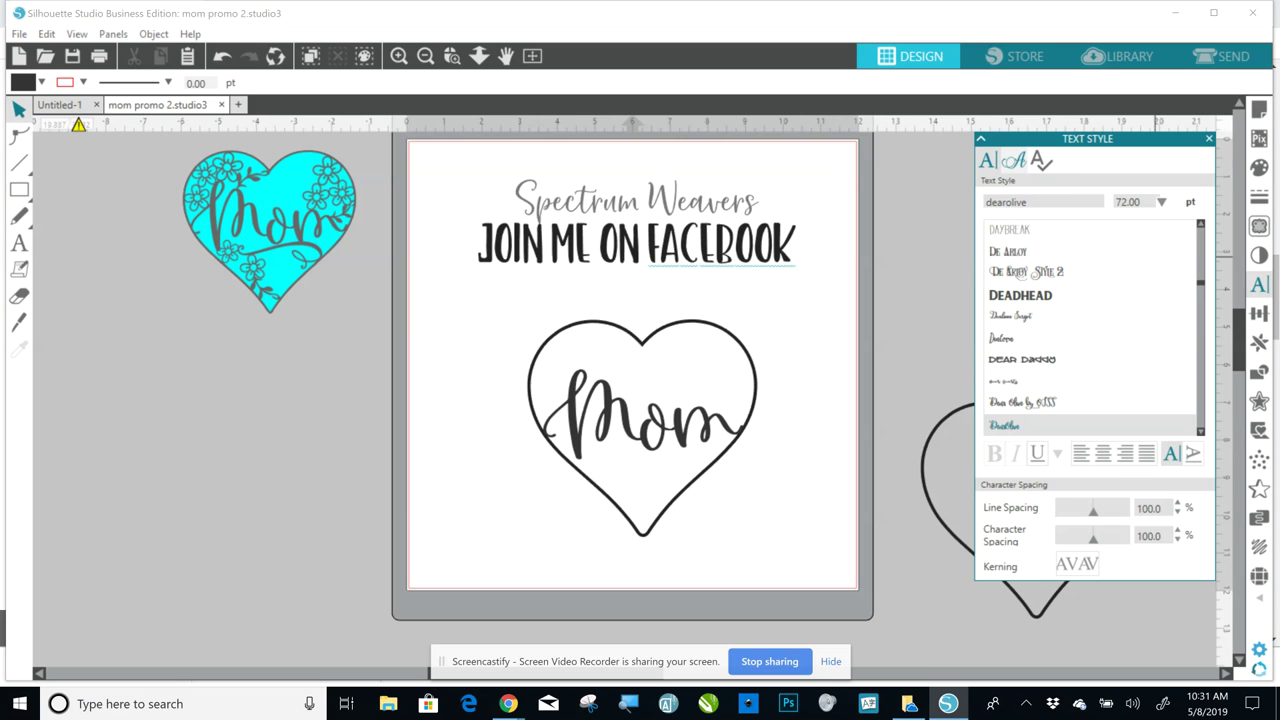
# - Show the text glyphs of the Amastery Extras font
pyautogui.click(1014, 160)
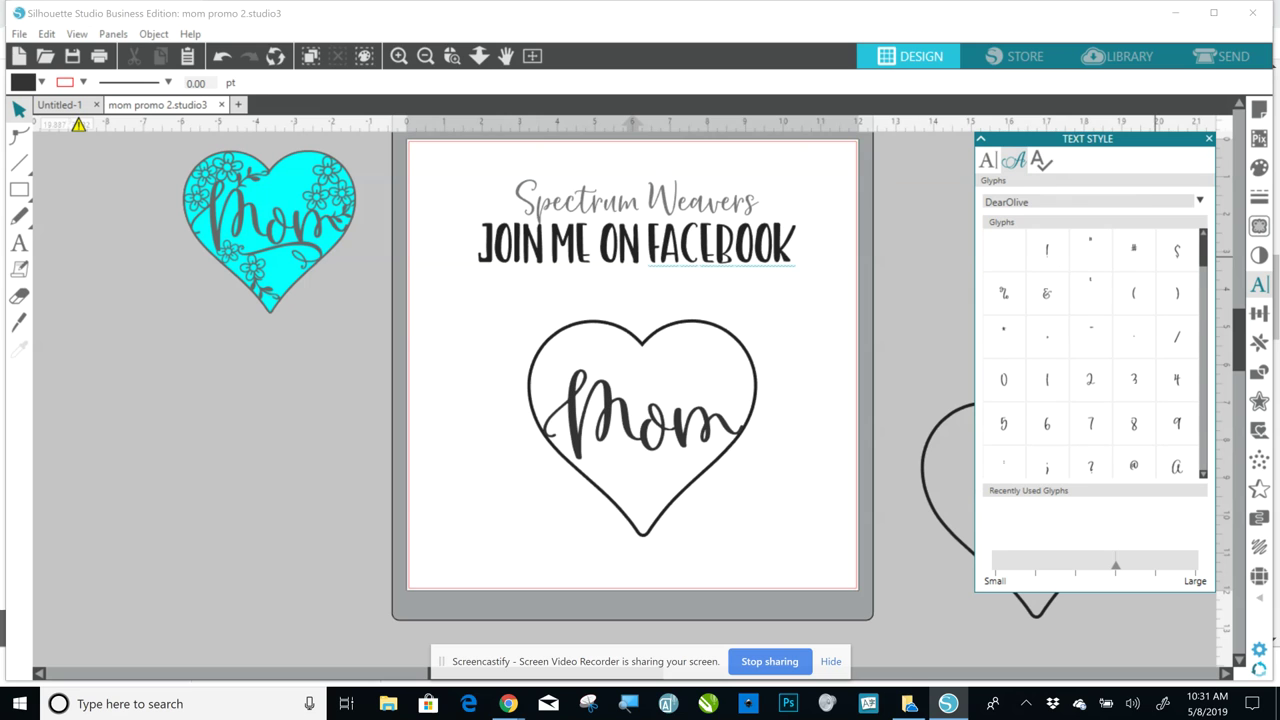
pyautogui.press('BackSpace')
pyautogui.press('BackSpace')
pyautogui.press('BackSpace')
pyautogui.press('BackSpace')
pyautogui.press('BackSpace')
pyautogui.press('BackSpace')
pyautogui.press('BackSpace')
pyautogui.press('BackSpace')
pyautogui.press('BackSpace')
pyautogui.write('amastery')
pyautogui.press('Return')
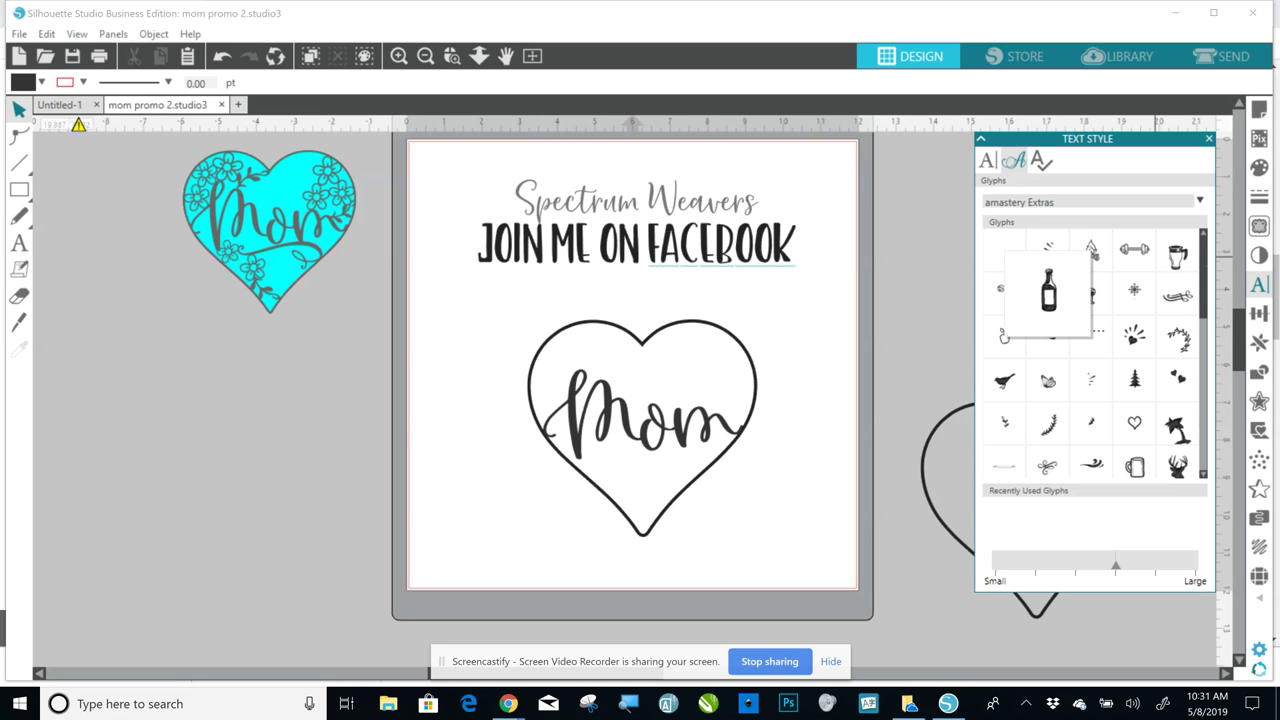
# - Insert the small leafy sprig glyph and place it on the page just left of the heart border
pyautogui.click(1005, 421)
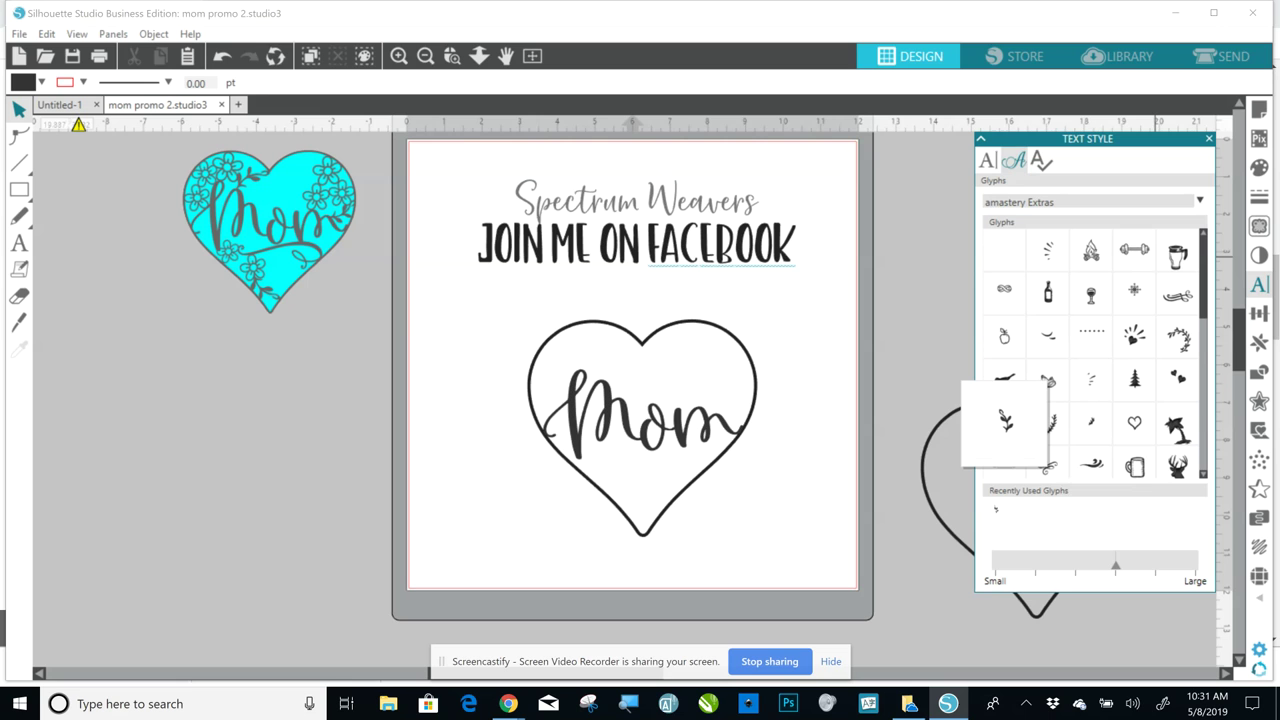
pyautogui.moveTo(1005, 421); pyautogui.dragTo(408, 160)
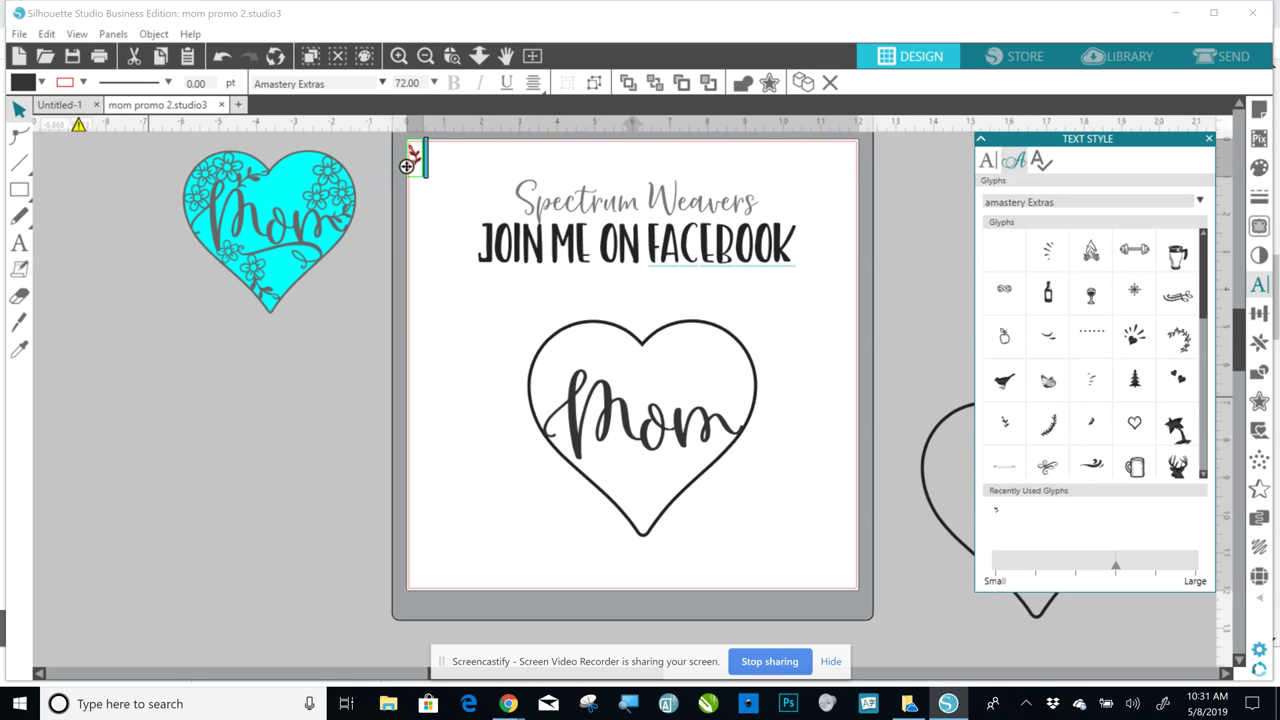
pyautogui.click(185, 235)
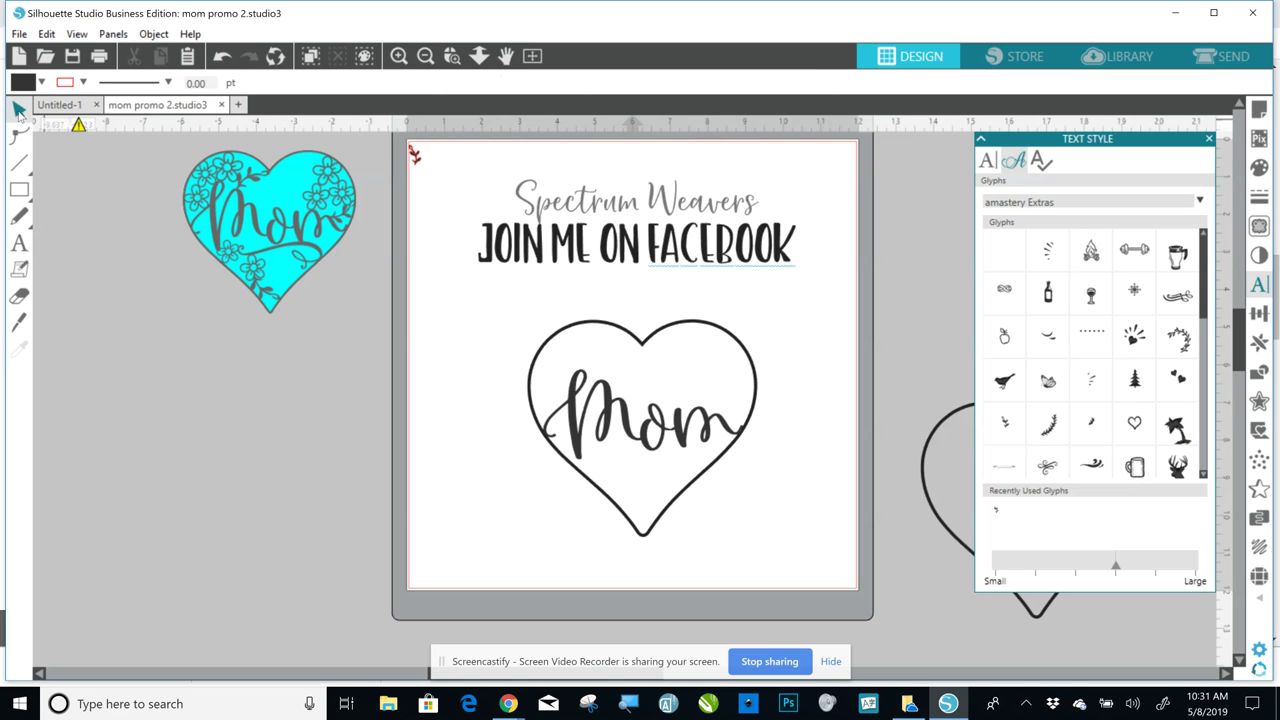
pyautogui.moveTo(413, 157); pyautogui.dragTo(460, 336)
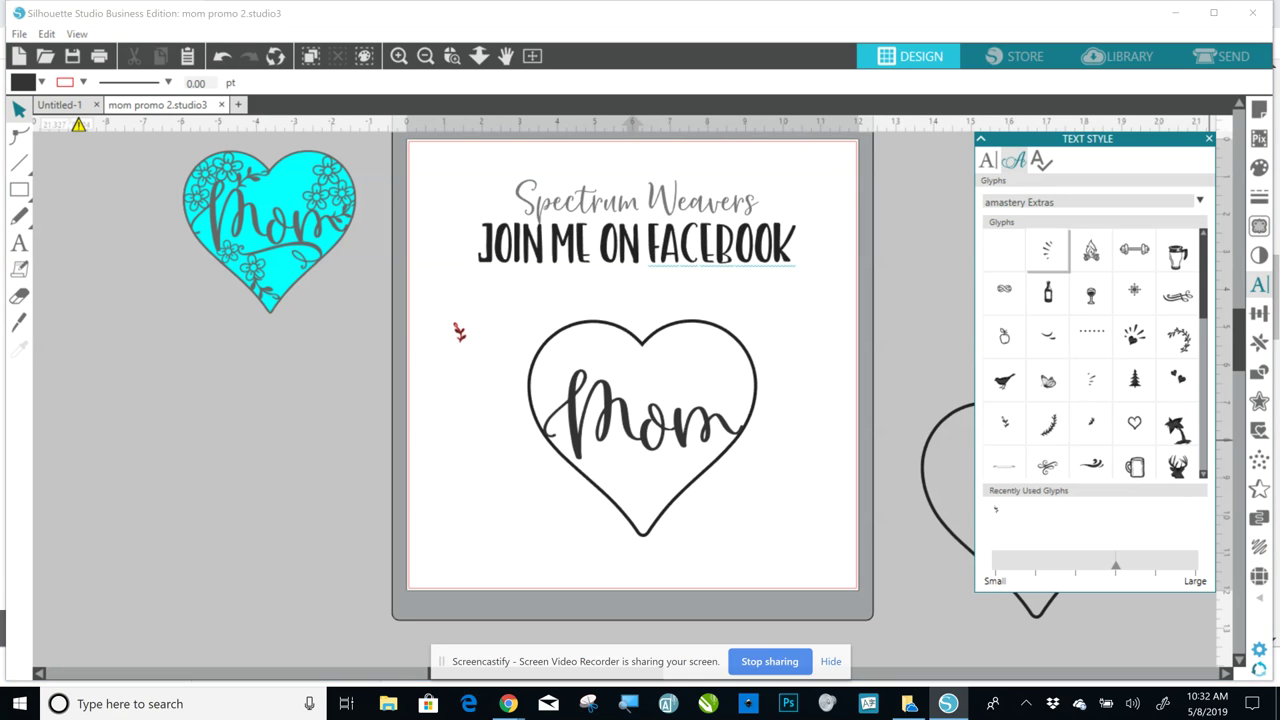
# - Insert the long swash flourish glyph with a looped end from the Amastery Extras font
pyautogui.moveTo(1177, 468)
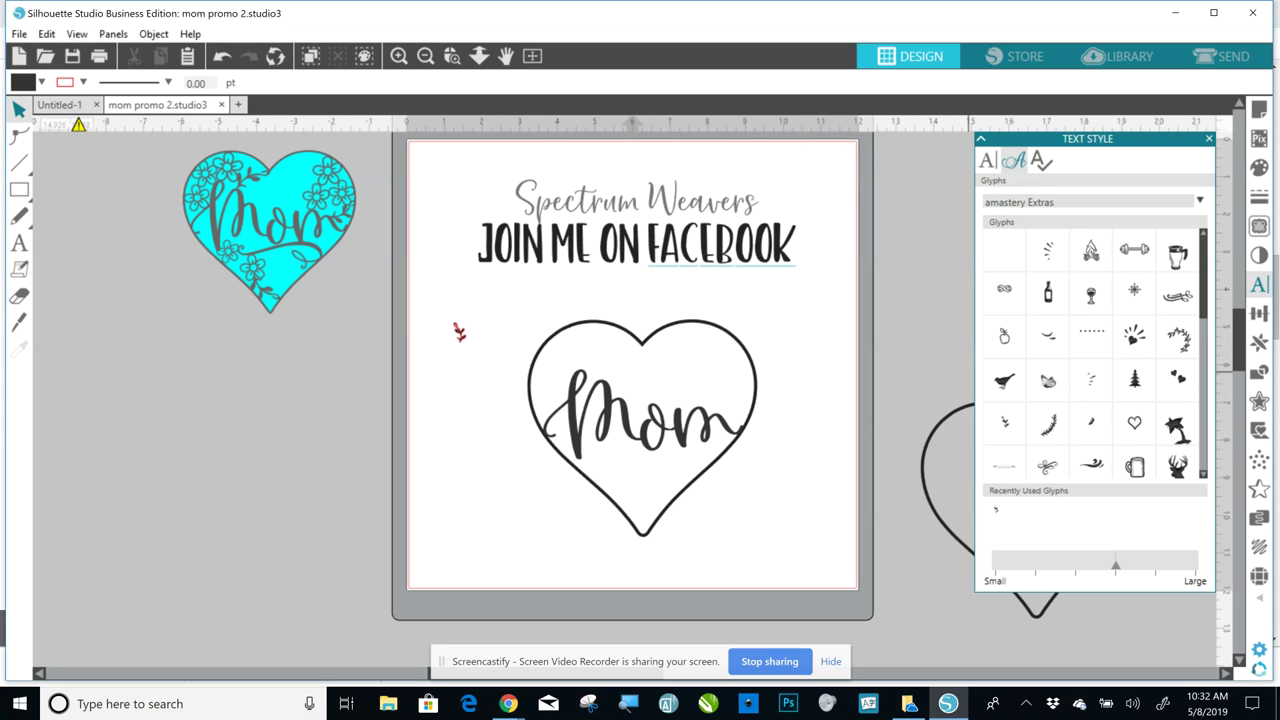
pyautogui.scroll(-3, 1096, 354)
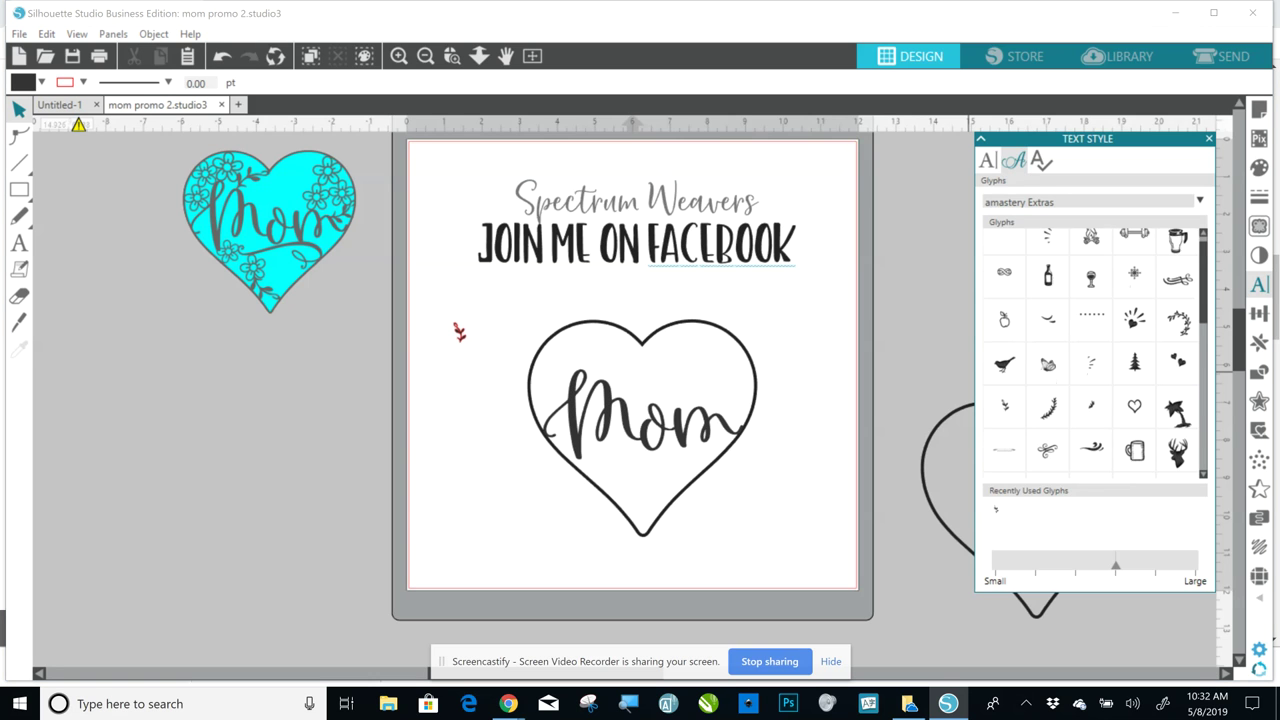
pyautogui.scroll(-2, 1096, 354)
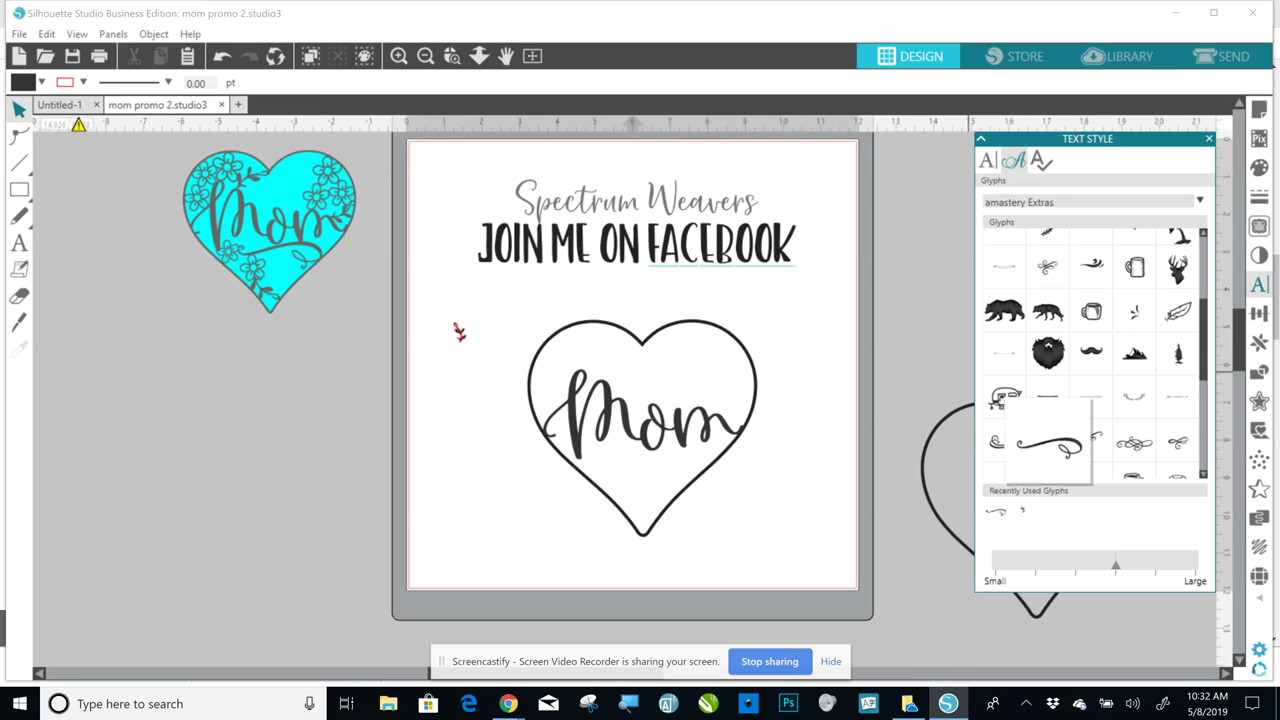
pyautogui.click(1048, 441)
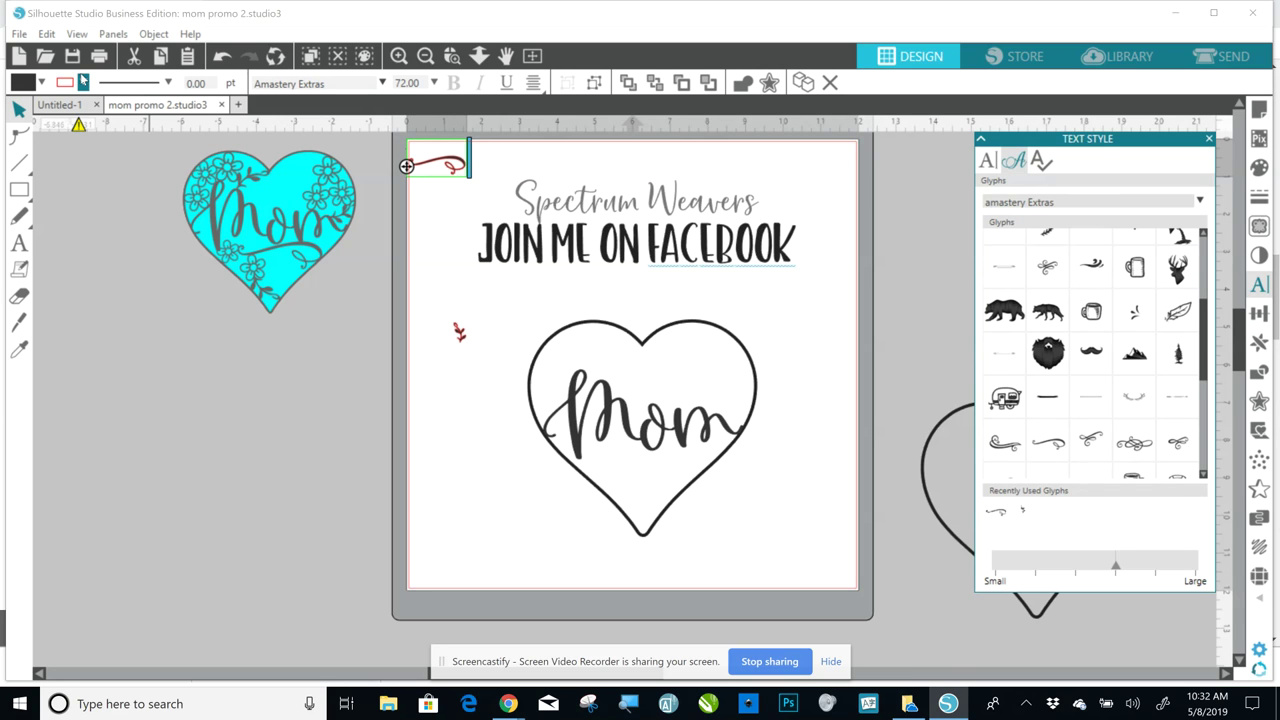
# - Set the flourish glyph's line colour to transparent
pyautogui.click(83, 82)
pyautogui.click(206, 118)
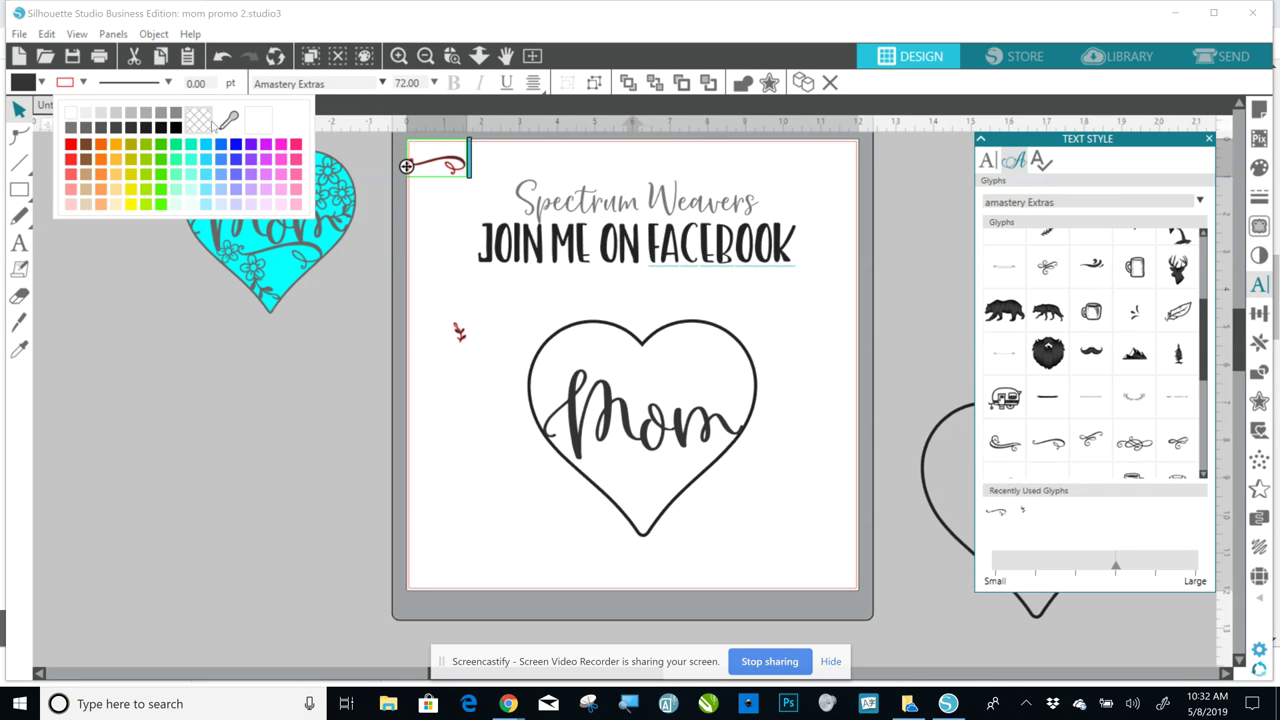
pyautogui.click(414, 280)
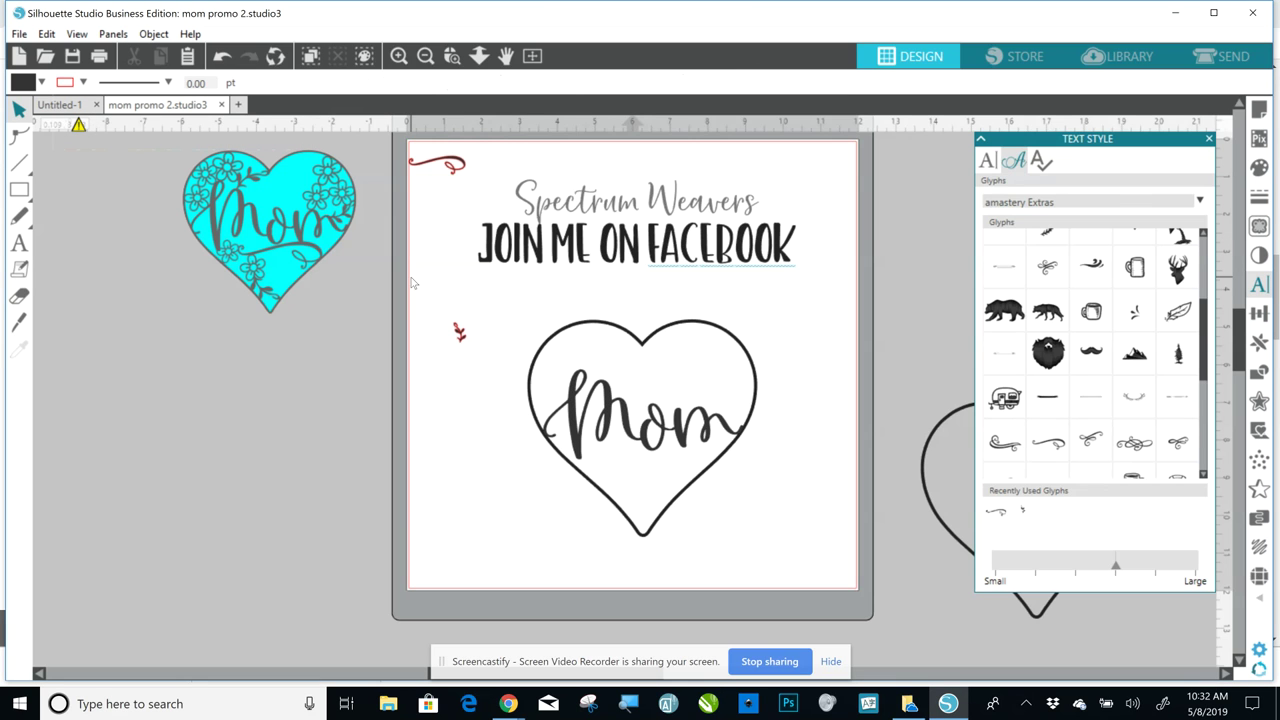
pyautogui.click(430, 162)
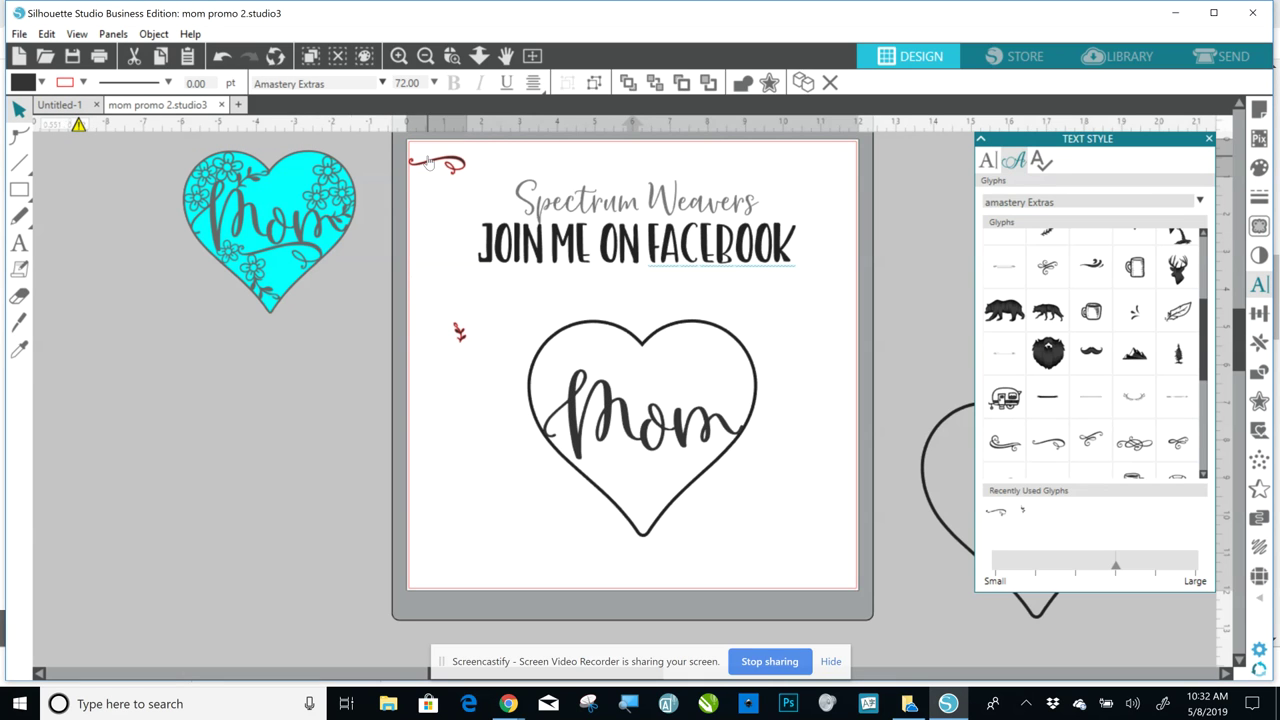
pyautogui.click(80, 84)
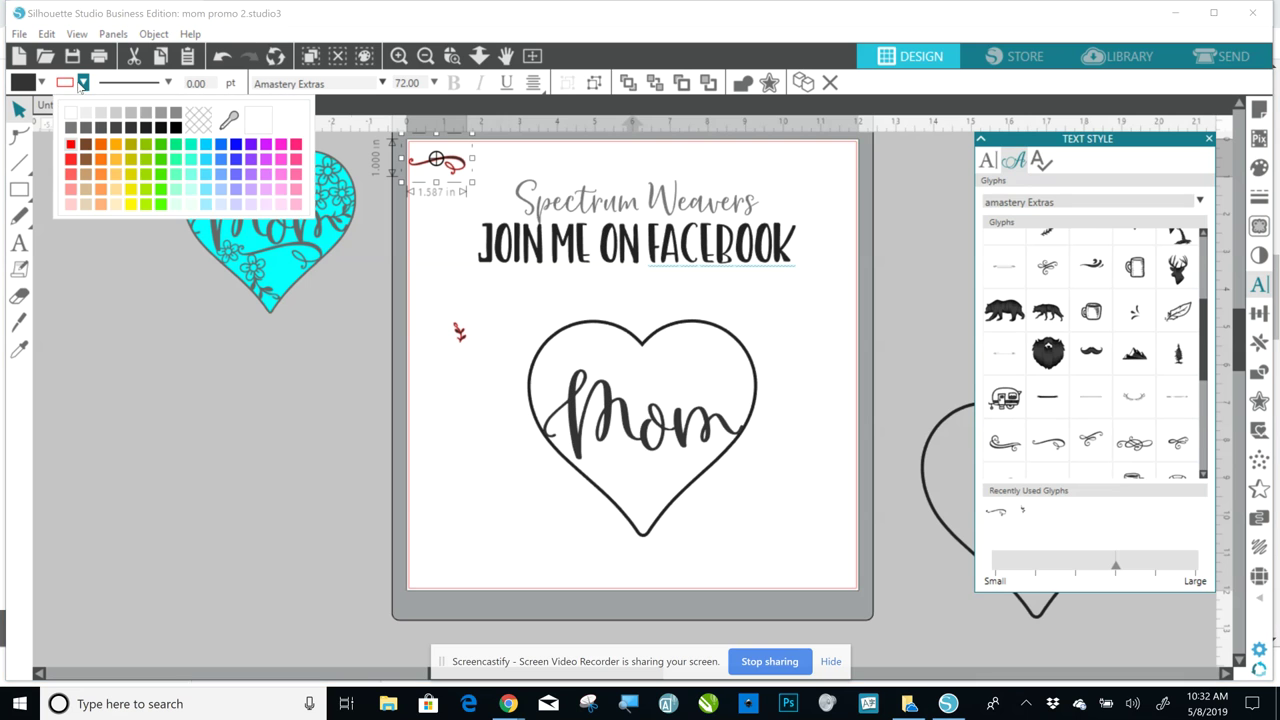
pyautogui.click(205, 121)
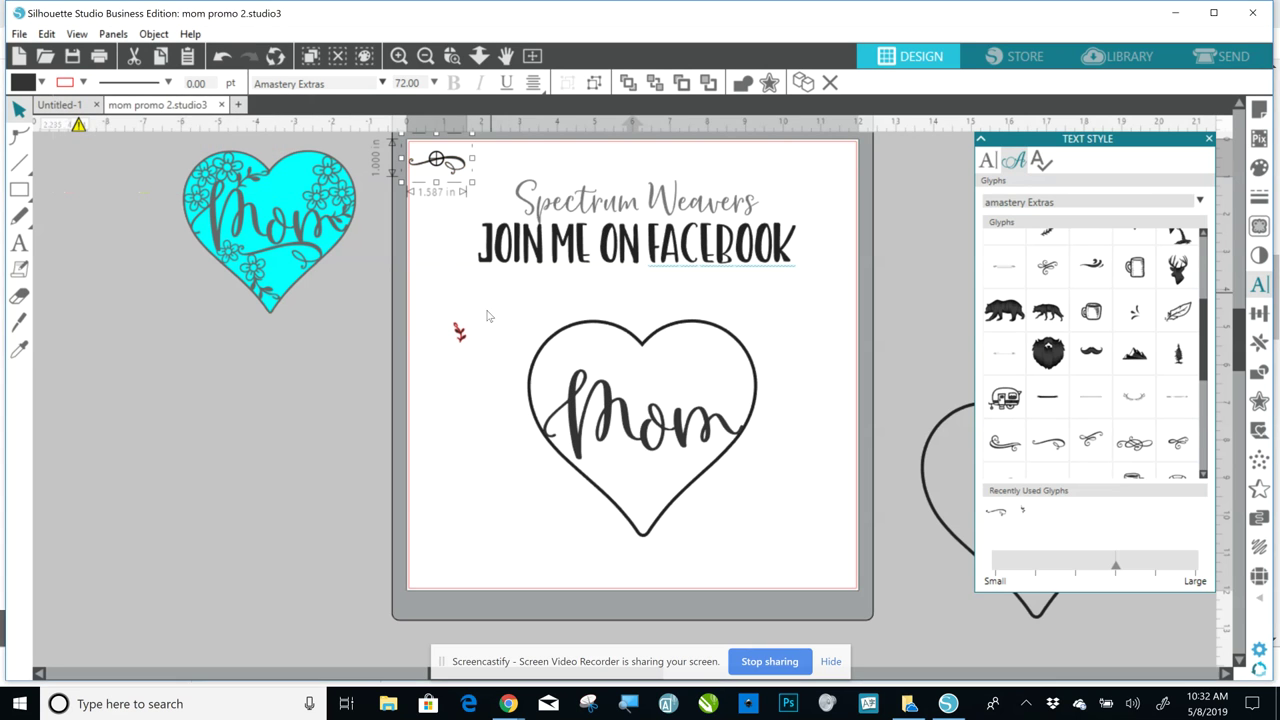
# - Set the leafy sprig's line colour to transparent and move the sprig just below the flourish
pyautogui.click(461, 334)
pyautogui.click(83, 83)
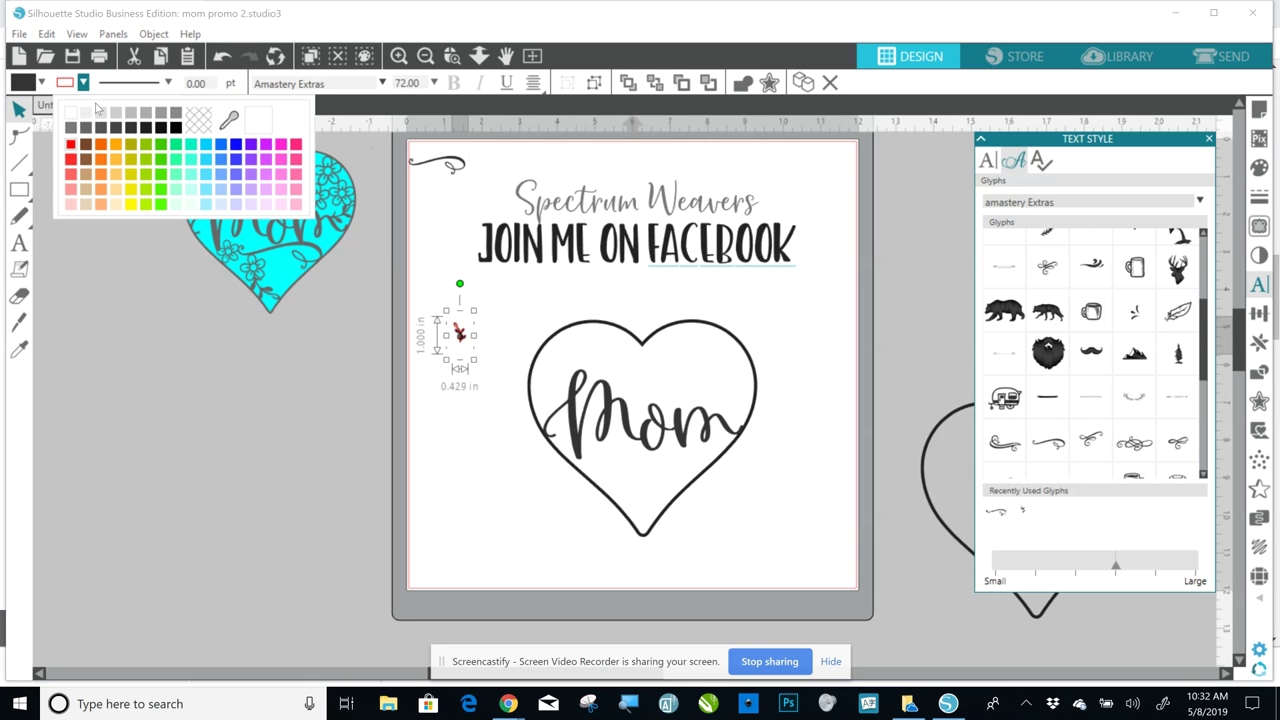
pyautogui.click(205, 124)
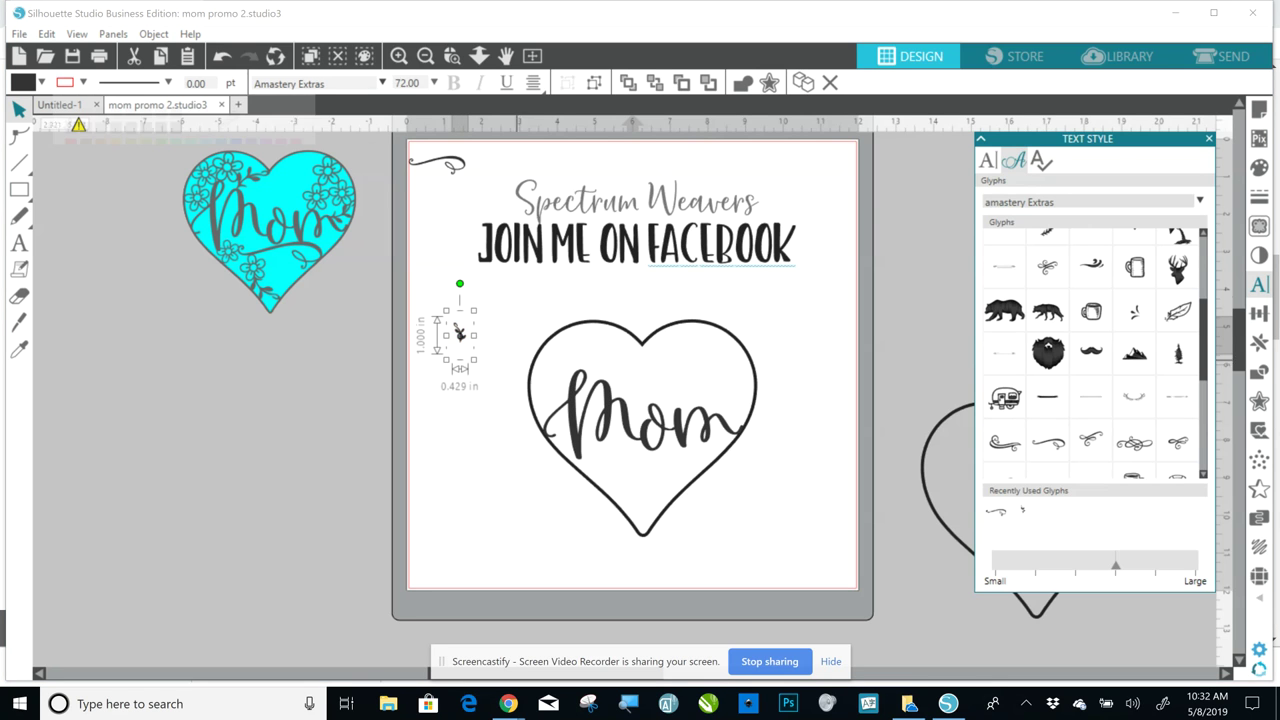
pyautogui.press('Escape')
pyautogui.moveTo(459, 332); pyautogui.dragTo(430, 207)
pyautogui.press('Escape')
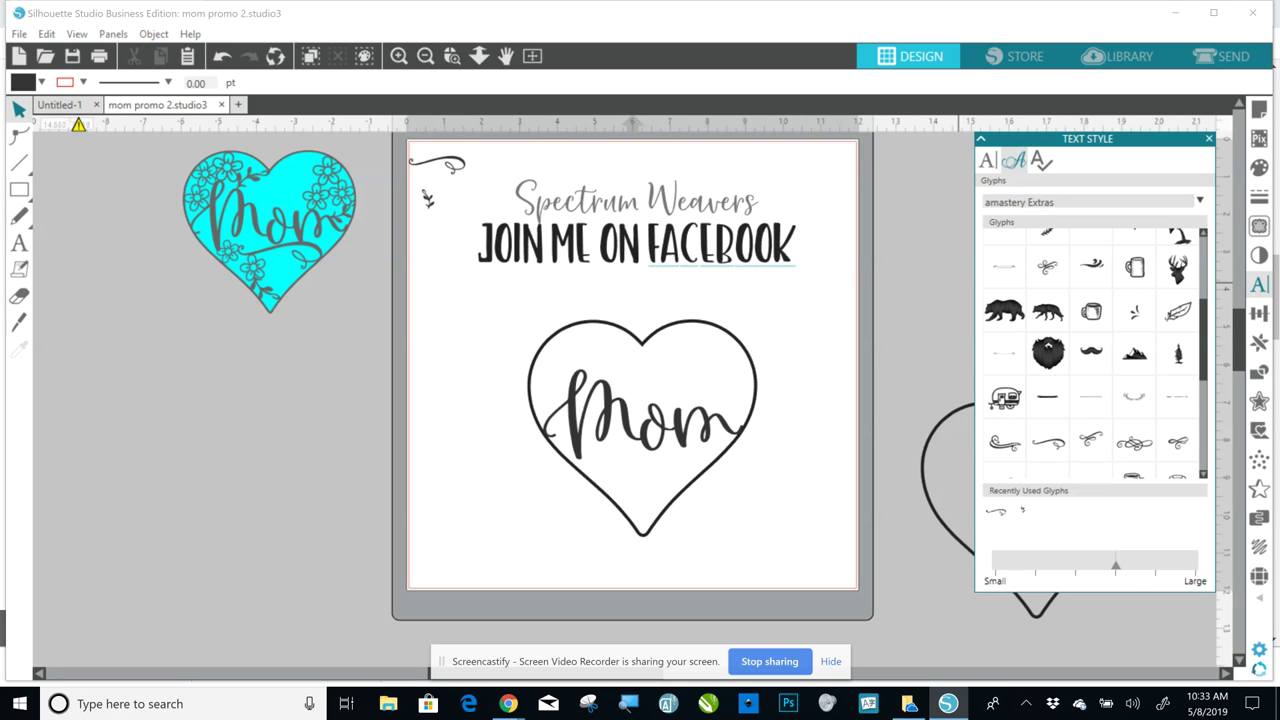
# - Show the text glyphs of the Bambi Flowerstick font
pyautogui.press('BackSpace')
pyautogui.press('BackSpace')
pyautogui.press('BackSpace')
pyautogui.press('BackSpace')
pyautogui.press('BackSpace')
pyautogui.press('BackSpace')
pyautogui.press('BackSpace')
pyautogui.press('BackSpace')
pyautogui.press('BackSpace')
pyautogui.press('BackSpace')
pyautogui.press('BackSpace')
pyautogui.press('BackSpace')
pyautogui.press('BackSpace')
pyautogui.write('flower')
pyautogui.press('BackSpace')
pyautogui.write('s')
pyautogui.press('BackSpace')
pyautogui.press('BackSpace')
pyautogui.press('BackSpace')
pyautogui.press('BackSpace')
pyautogui.press('BackSpace')
pyautogui.press('BackSpace')
pyautogui.press('BackSpace')
pyautogui.press('BackSpace')
pyautogui.write('bambi f')
pyautogui.press('Return')
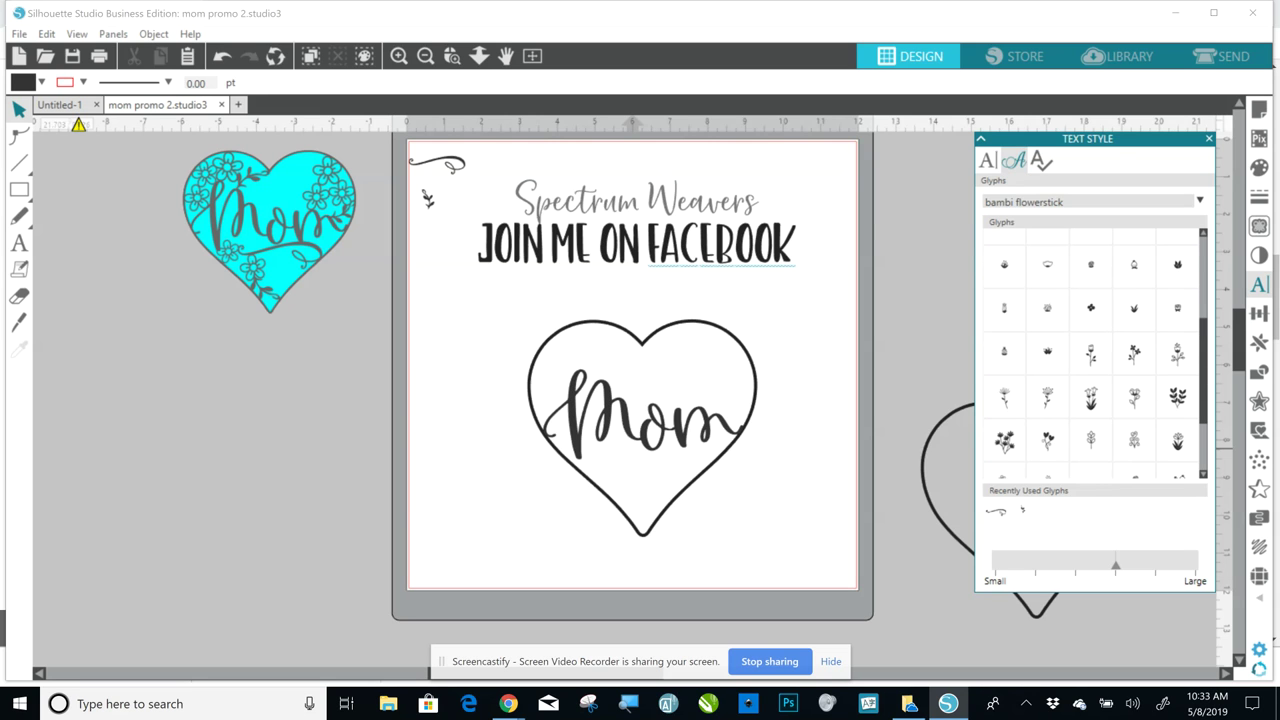
# - Insert the outlined five-petal flower glyph and place it on the page beside the heart border, clear of the sprig and flourish
pyautogui.scroll(-2, 1092, 360)
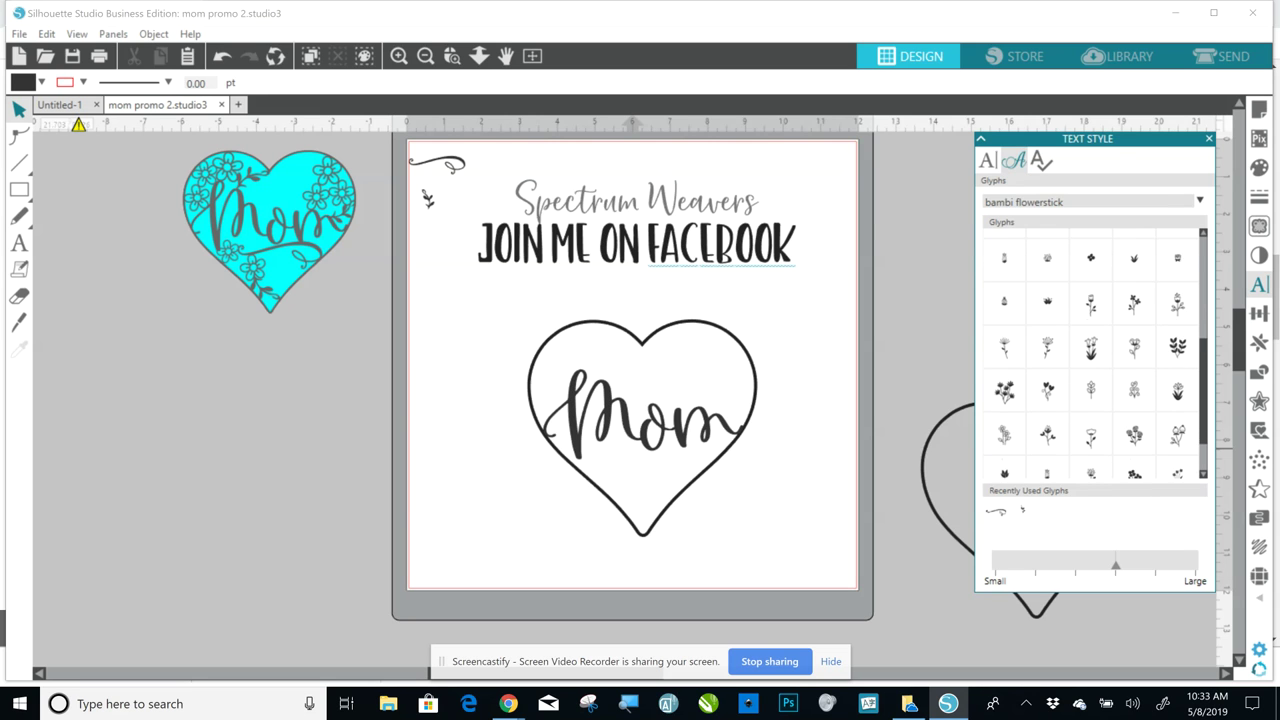
pyautogui.scroll(4, 1092, 350)
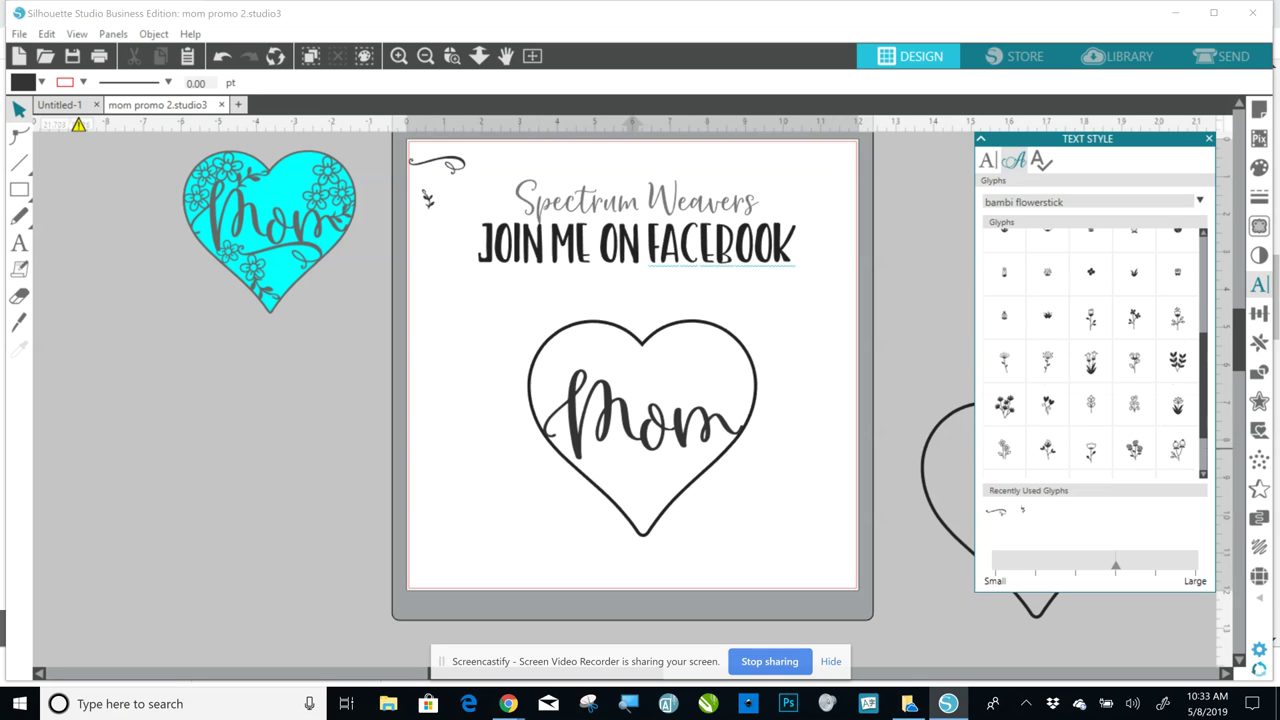
pyautogui.scroll(1, 1092, 350)
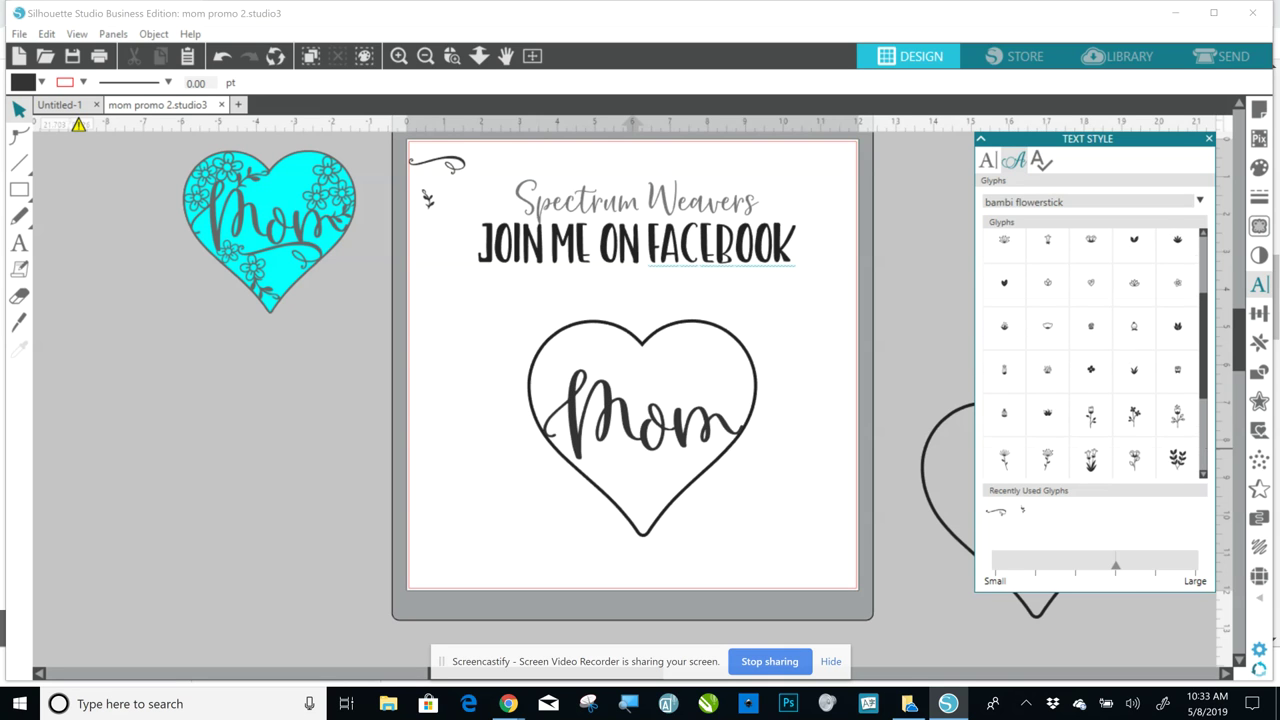
pyautogui.scroll(3, 1092, 350)
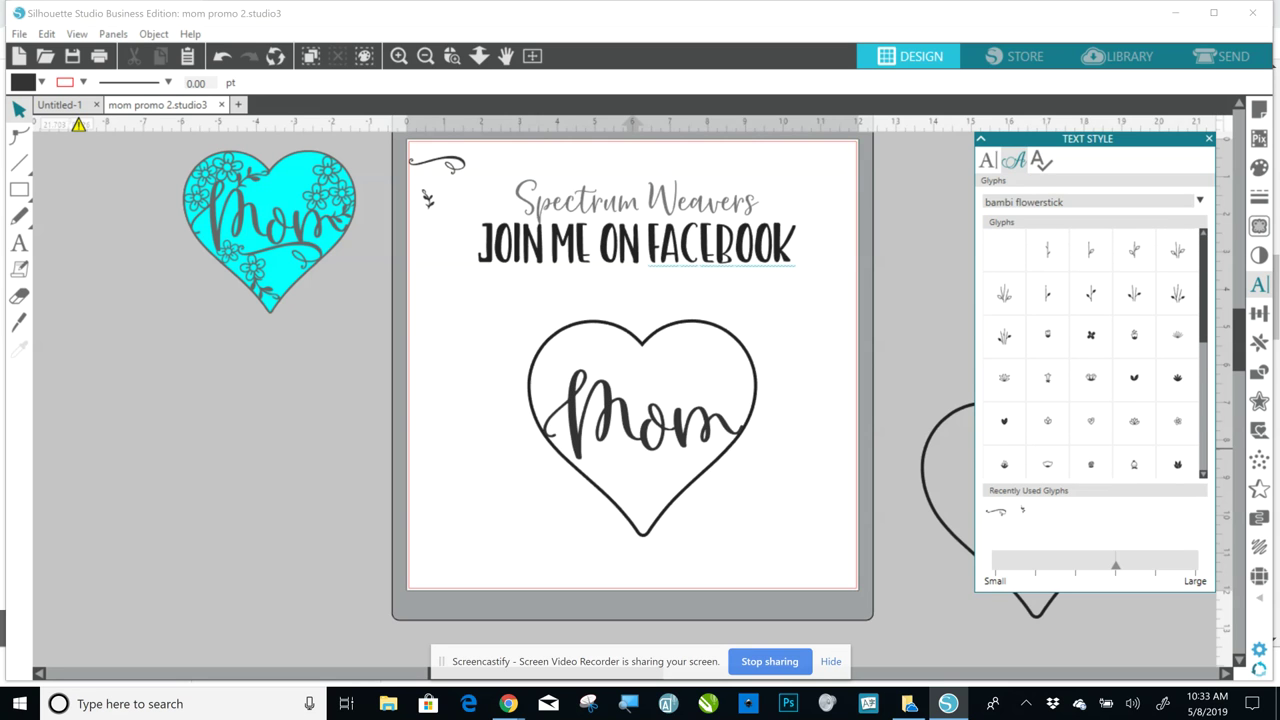
pyautogui.scroll(-1, 1092, 350)
pyautogui.scroll(-1, 1092, 350)
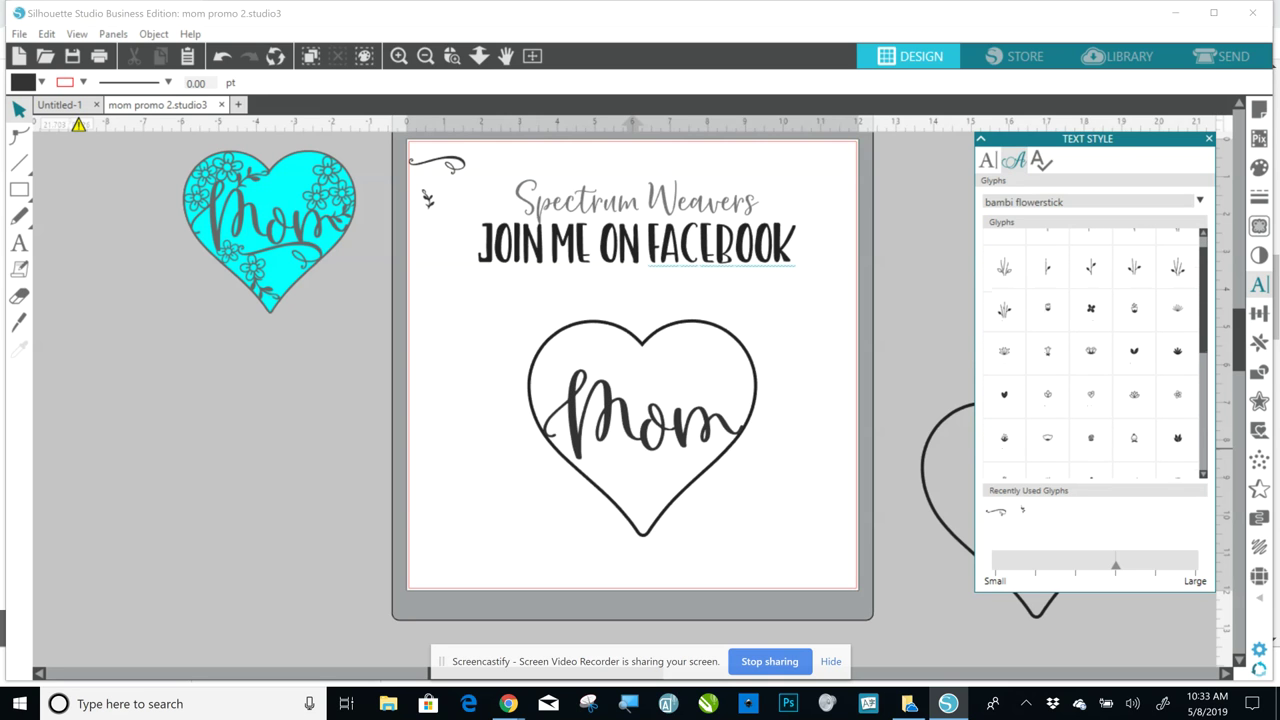
pyautogui.click(1177, 394)
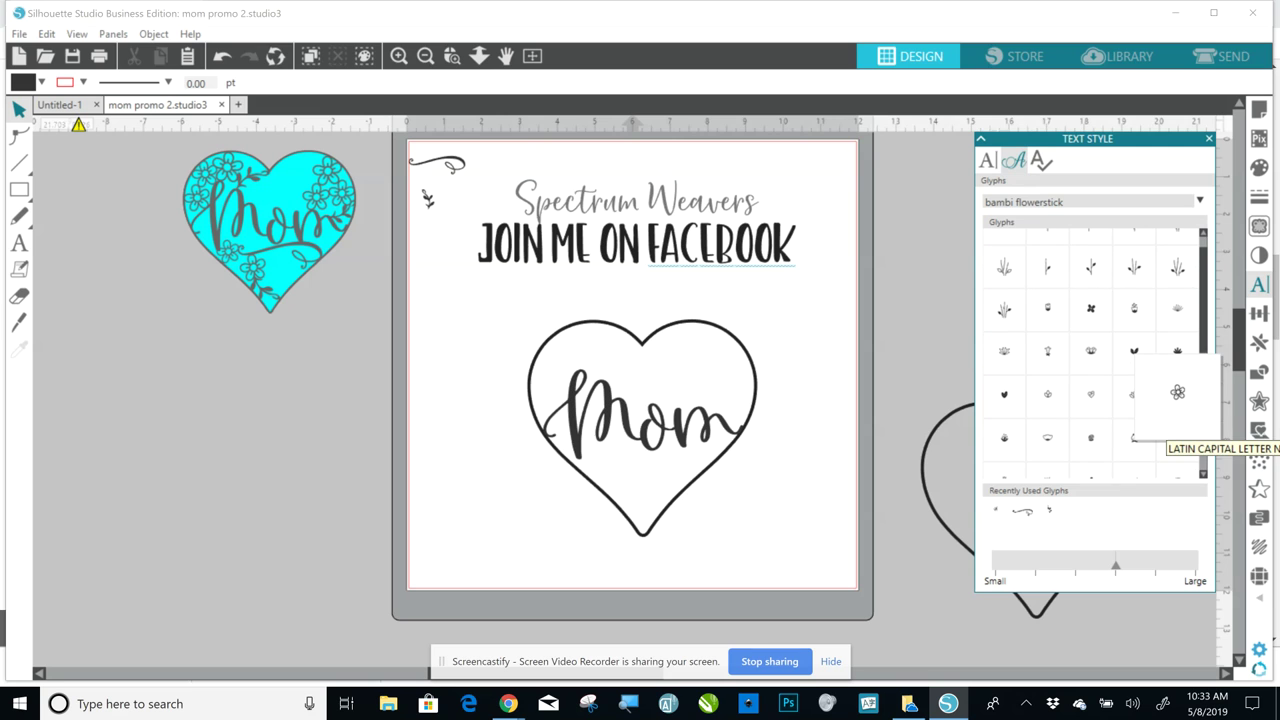
pyautogui.doubleClick(409, 167)
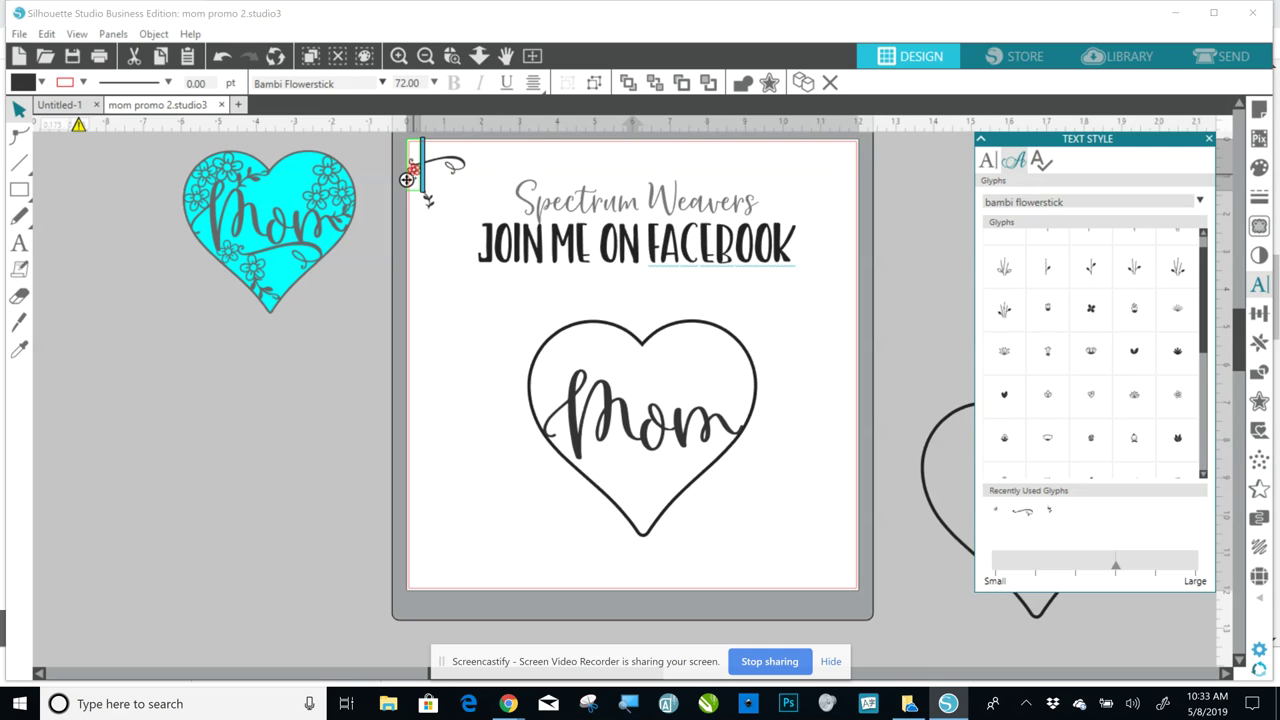
pyautogui.moveTo(406, 179); pyautogui.dragTo(452, 358)
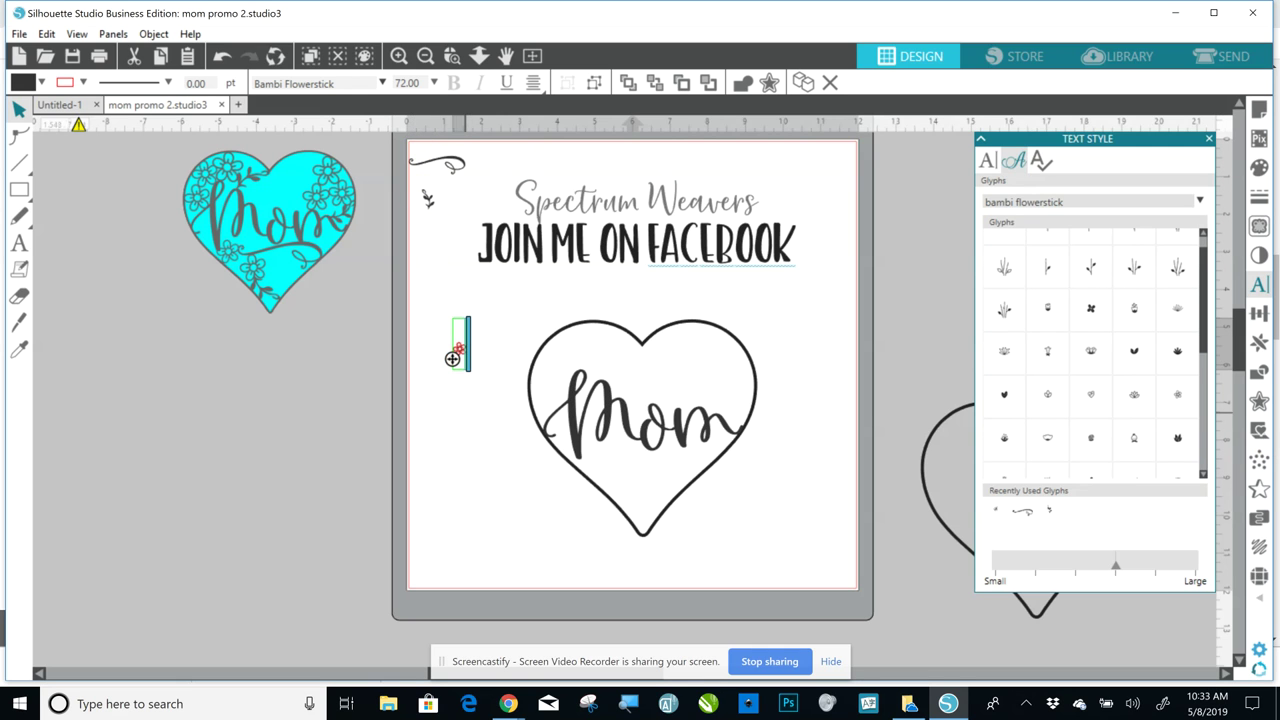
pyautogui.click(465, 411)
pyautogui.click(460, 350)
pyautogui.click(472, 379)
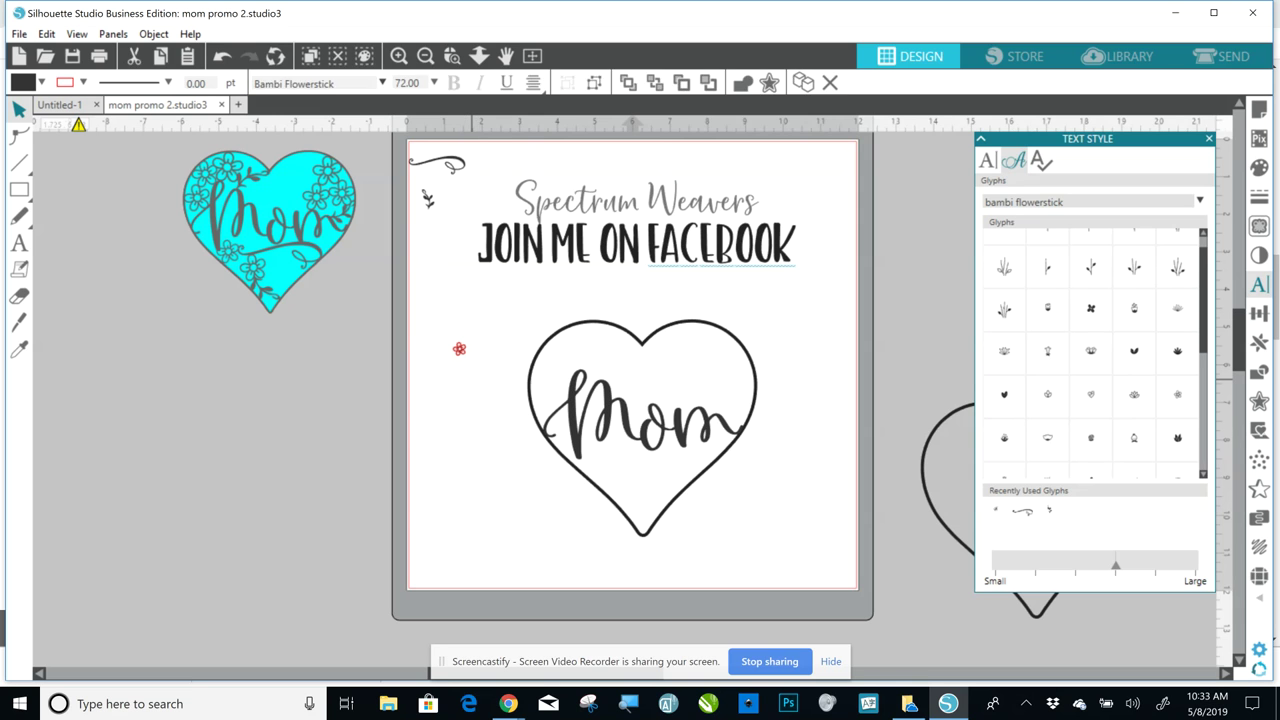
# - Enlarge the flower glyph to about 0.94 in wide and set its line colour to transparent
pyautogui.click(459, 346)
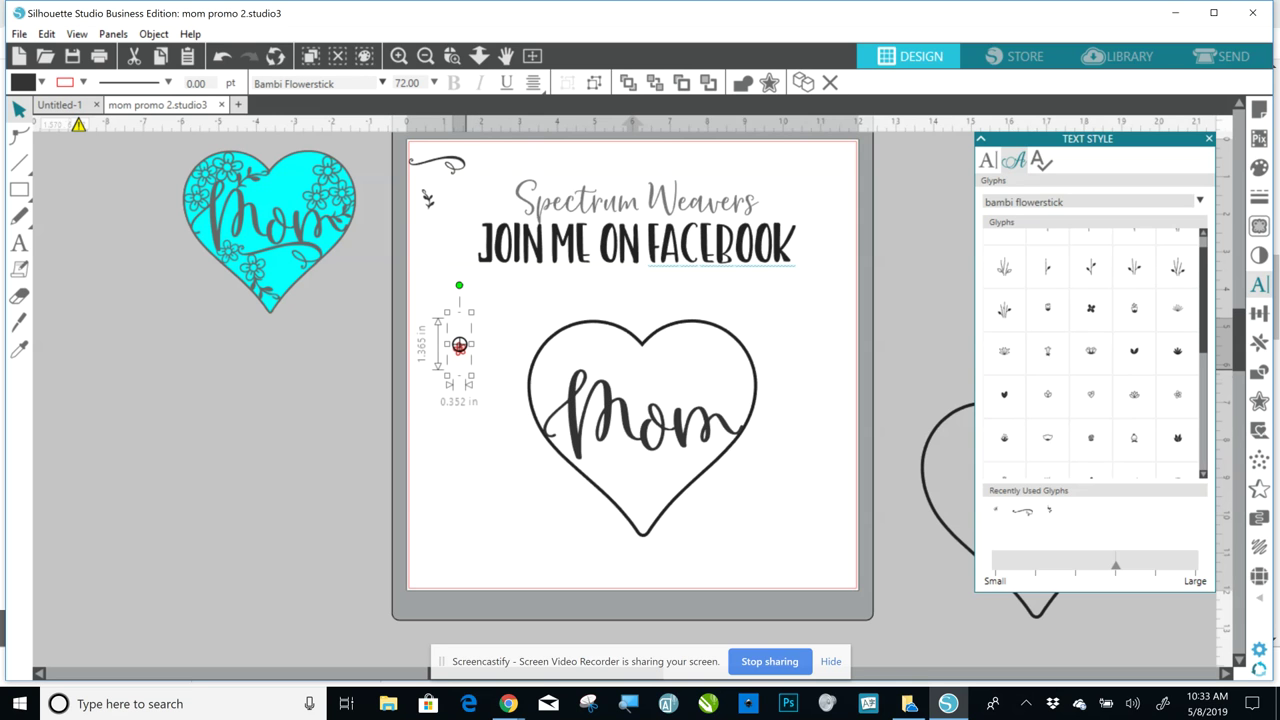
pyautogui.moveTo(471, 376); pyautogui.dragTo(490, 447)
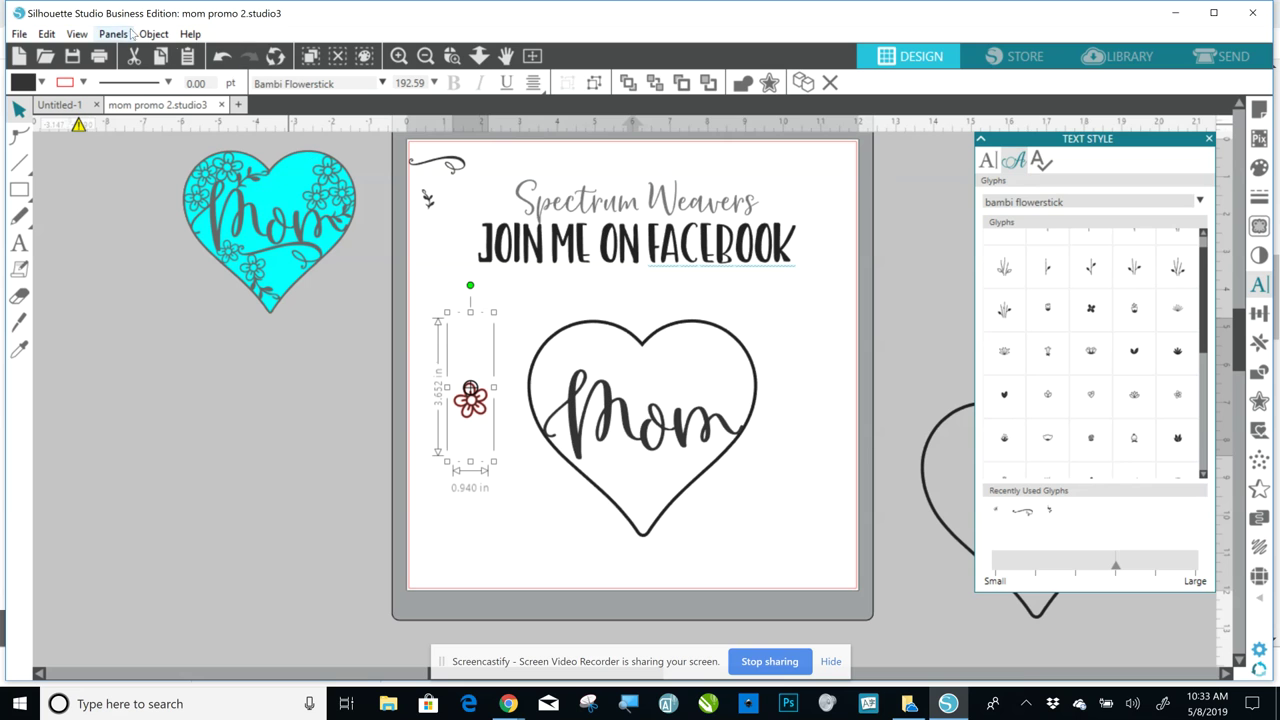
pyautogui.click(85, 82)
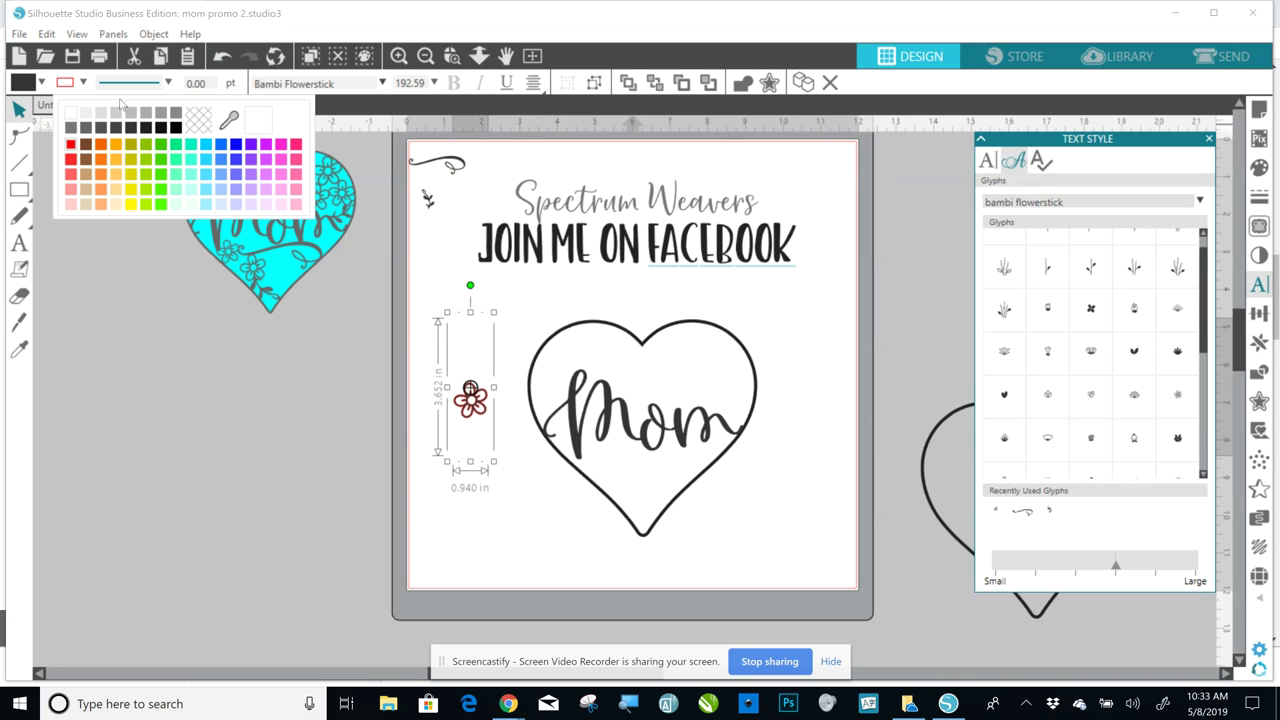
pyautogui.click(195, 118)
pyautogui.click(425, 219)
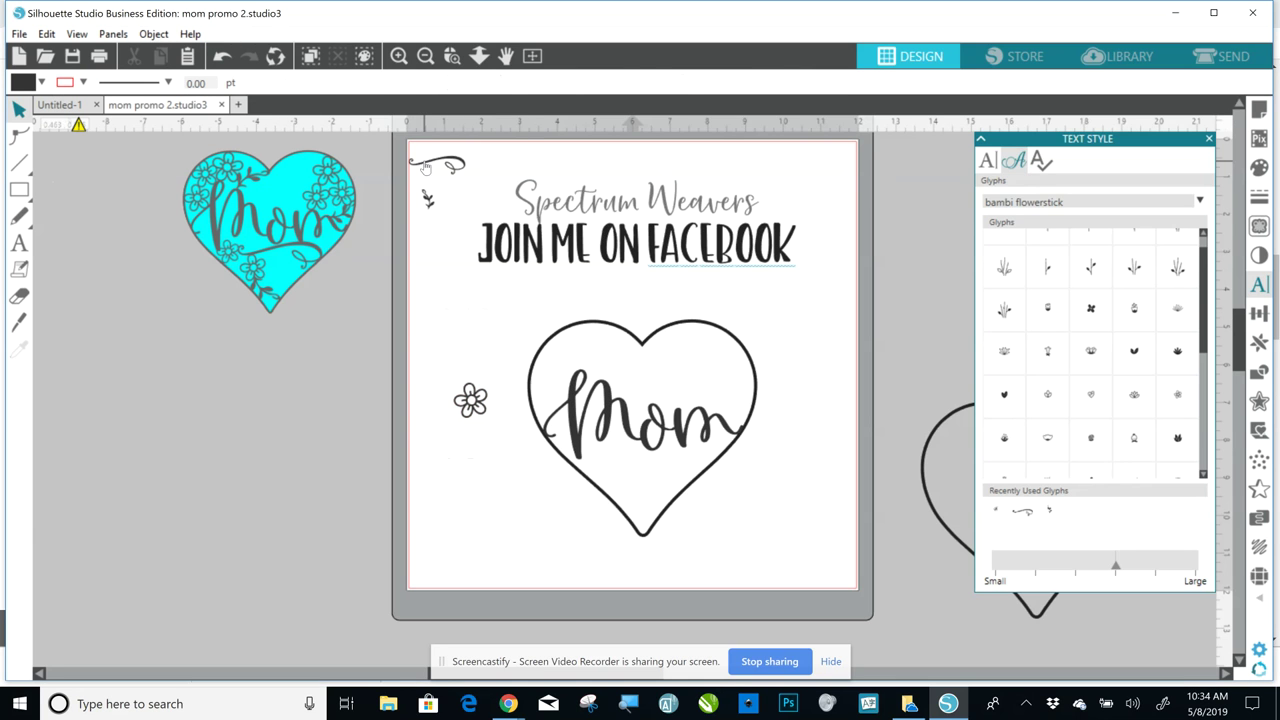
# - Move the flourish below the flower and the leafy sprig above it
pyautogui.moveTo(438, 163); pyautogui.dragTo(469, 474)
pyautogui.click(468, 447)
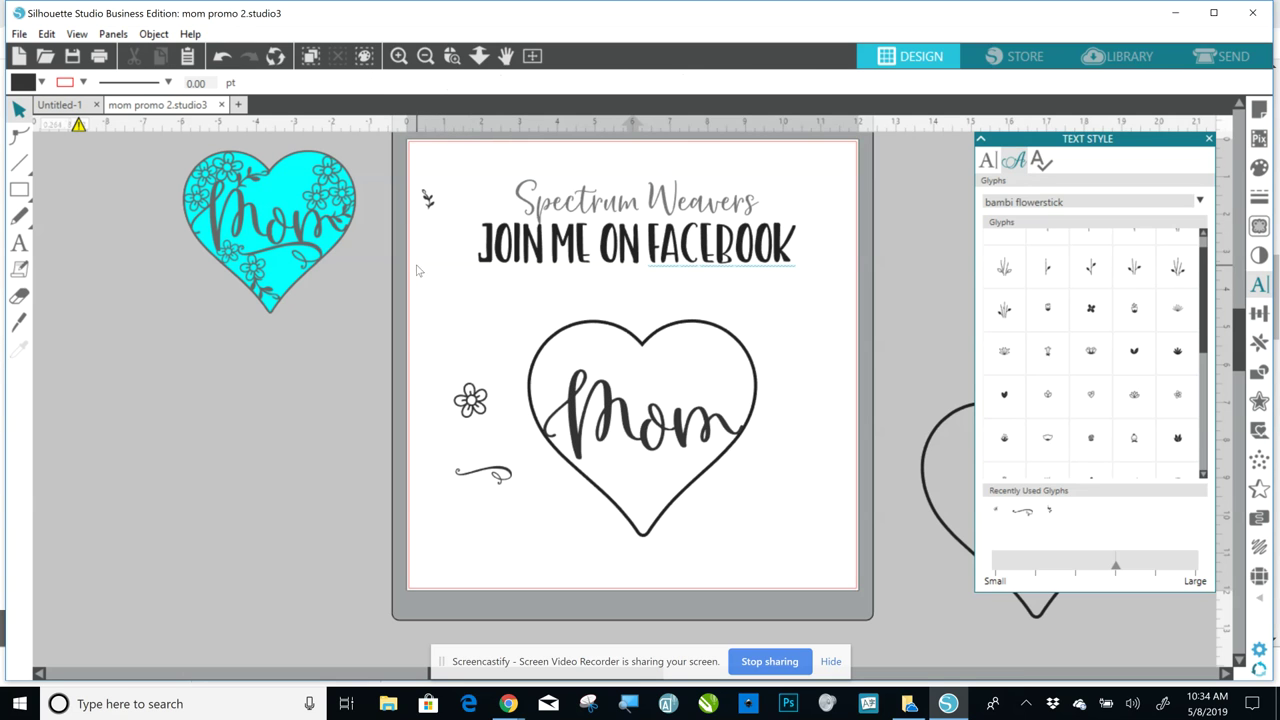
pyautogui.moveTo(428, 202); pyautogui.dragTo(449, 330)
pyautogui.click(452, 339)
pyautogui.click(440, 316)
pyautogui.click(440, 316)
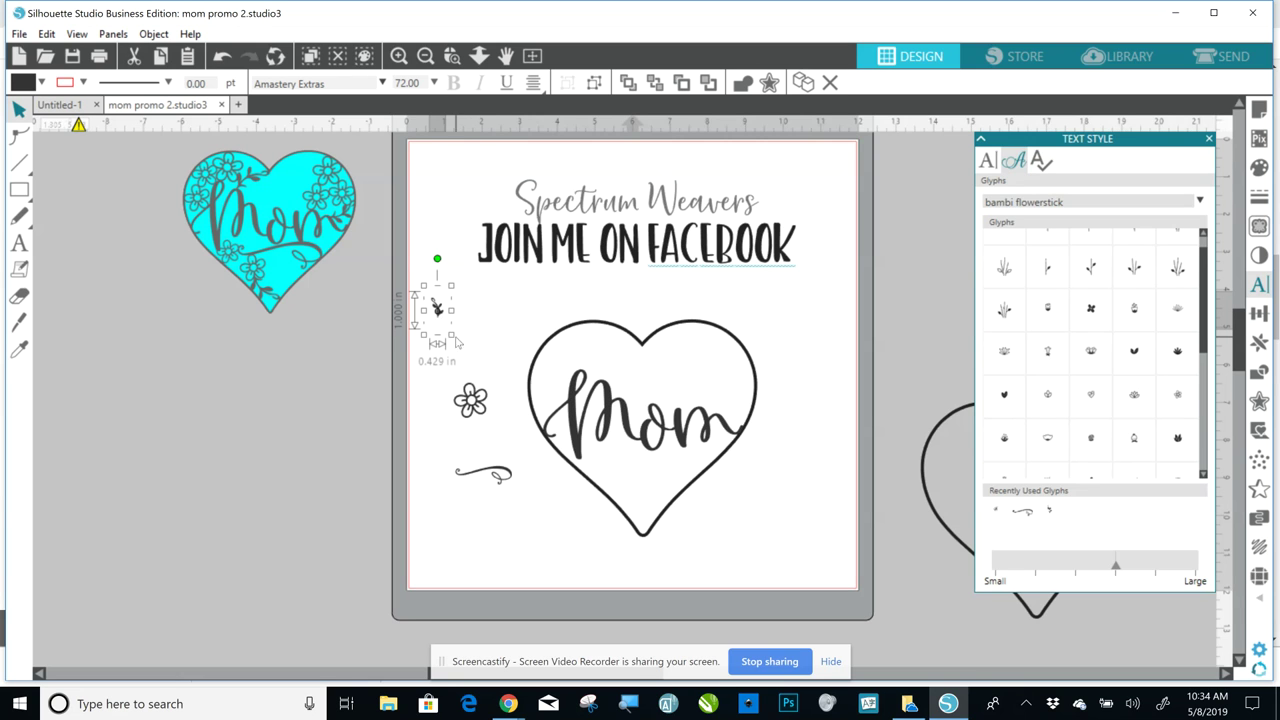
# - Enlarge the leafy sprig to about 1.16 in wide and duplicate it twice
pyautogui.moveTo(444, 330); pyautogui.dragTo(479, 399)
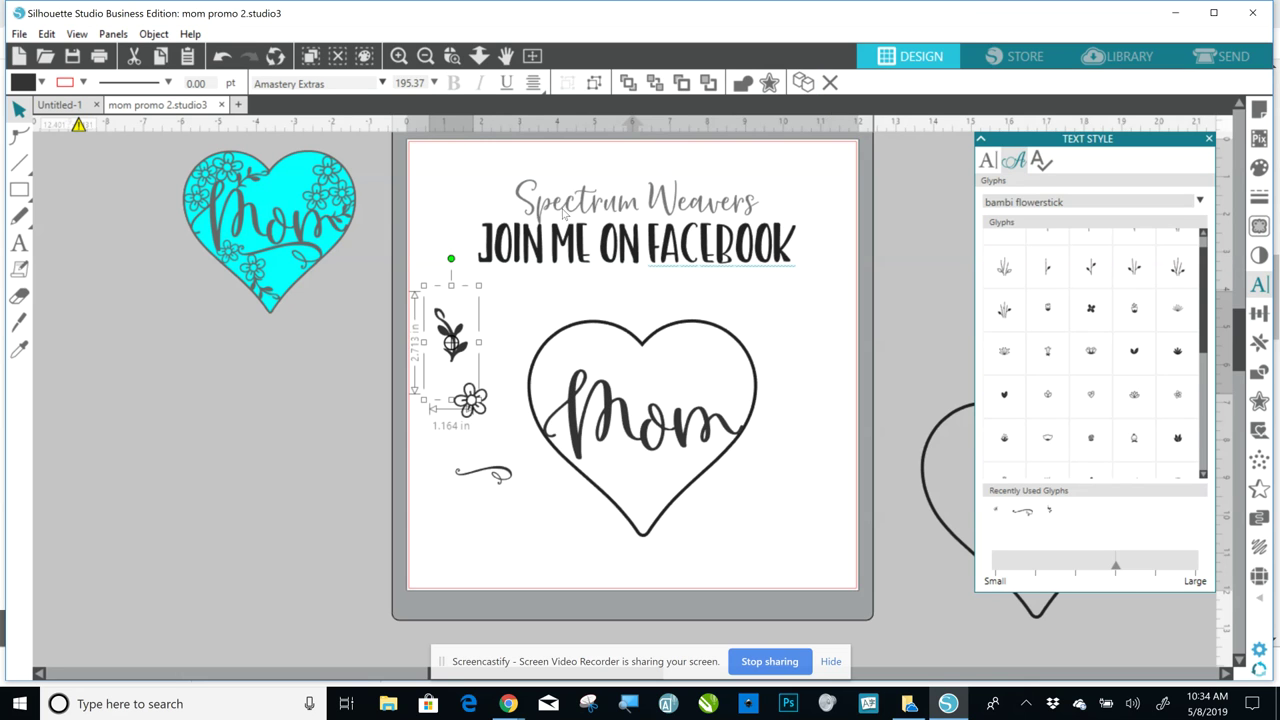
pyautogui.click(803, 82)
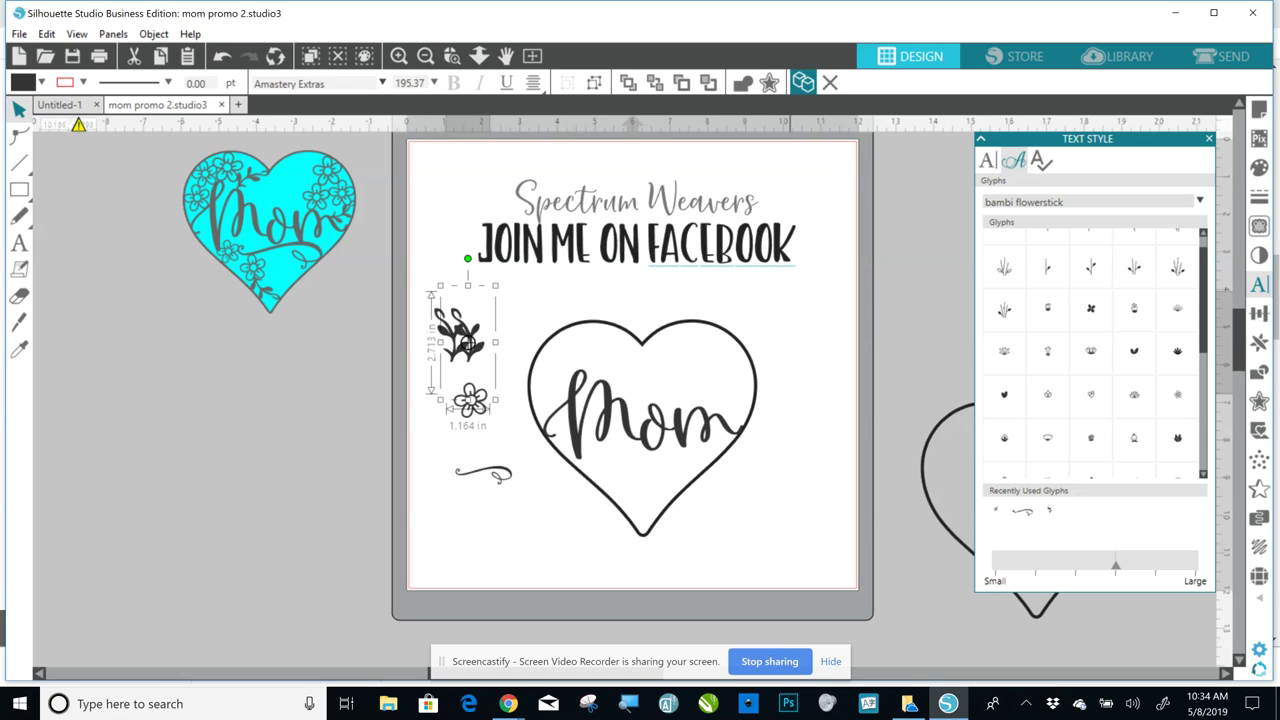
pyautogui.click(803, 82)
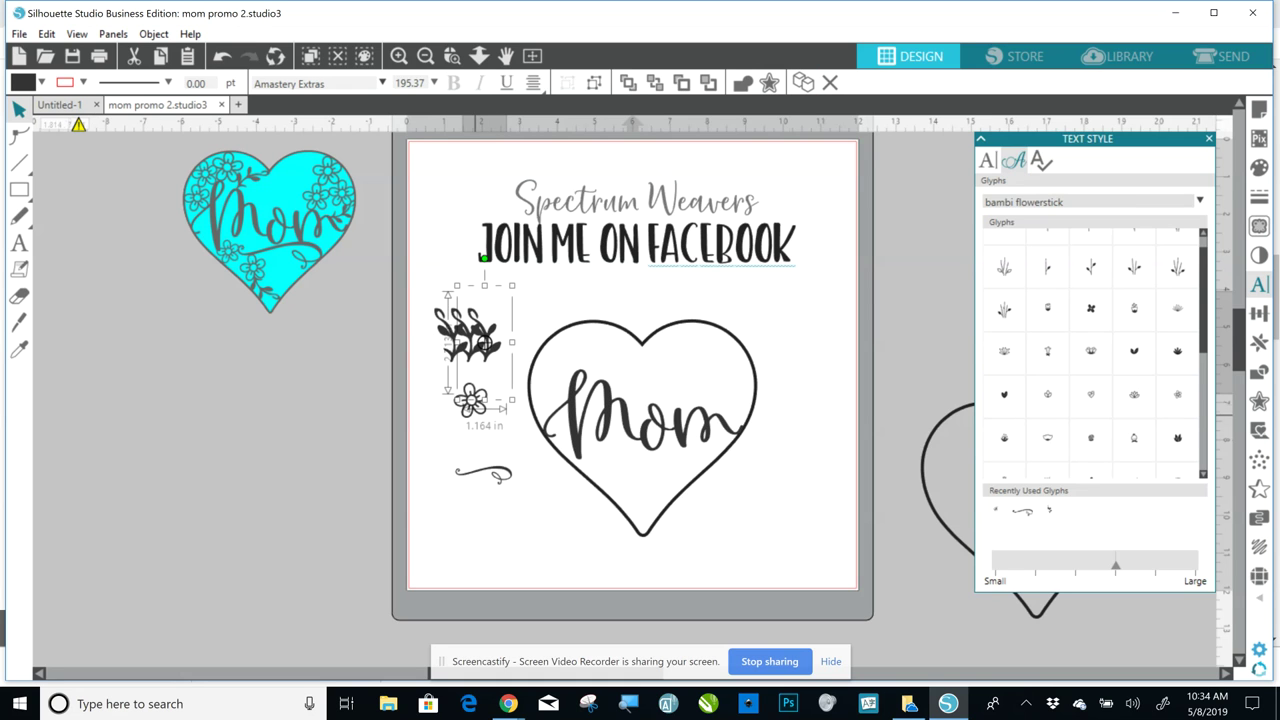
# - Place the flower between the heart's left edge and the M of Mom, and enlarge it to about 1.04 in wide
pyautogui.click(465, 413)
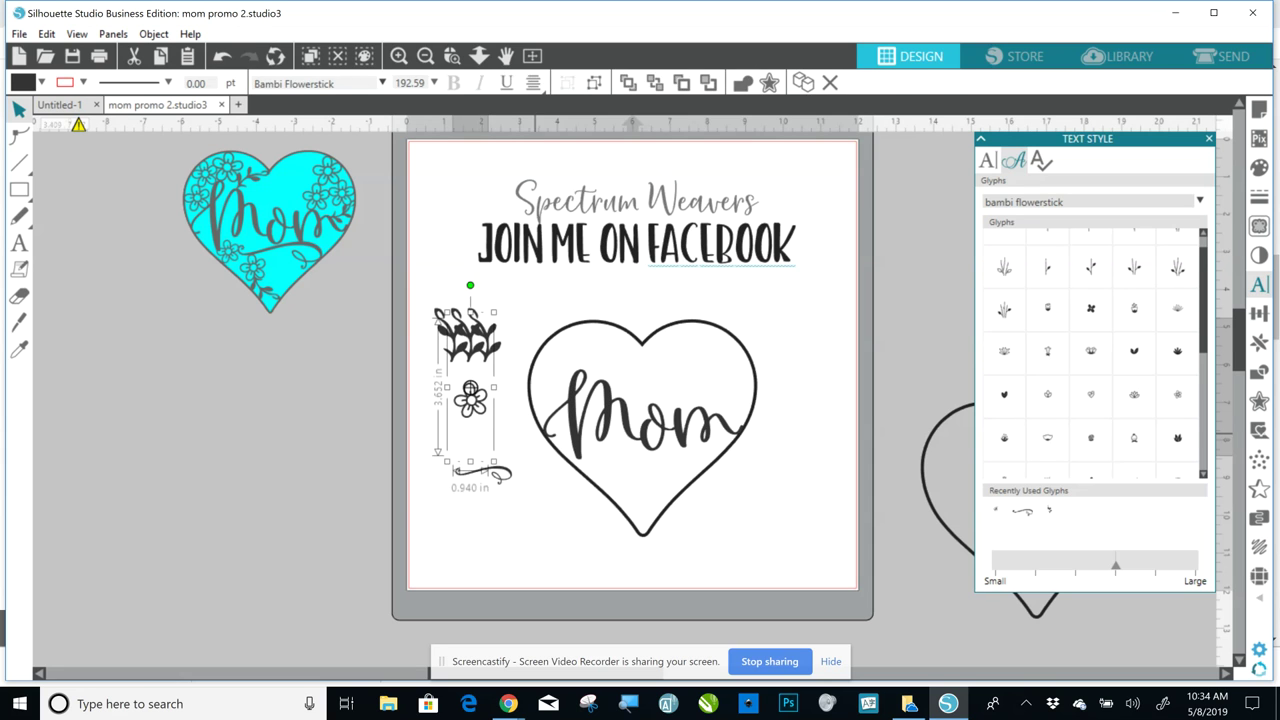
pyautogui.click(482, 360)
pyautogui.moveTo(470, 400)
pyautogui.mouseDown()
pyautogui.moveTo(452, 415)
pyautogui.moveTo(546, 396)
pyautogui.moveTo(547, 384)
pyautogui.mouseUp()
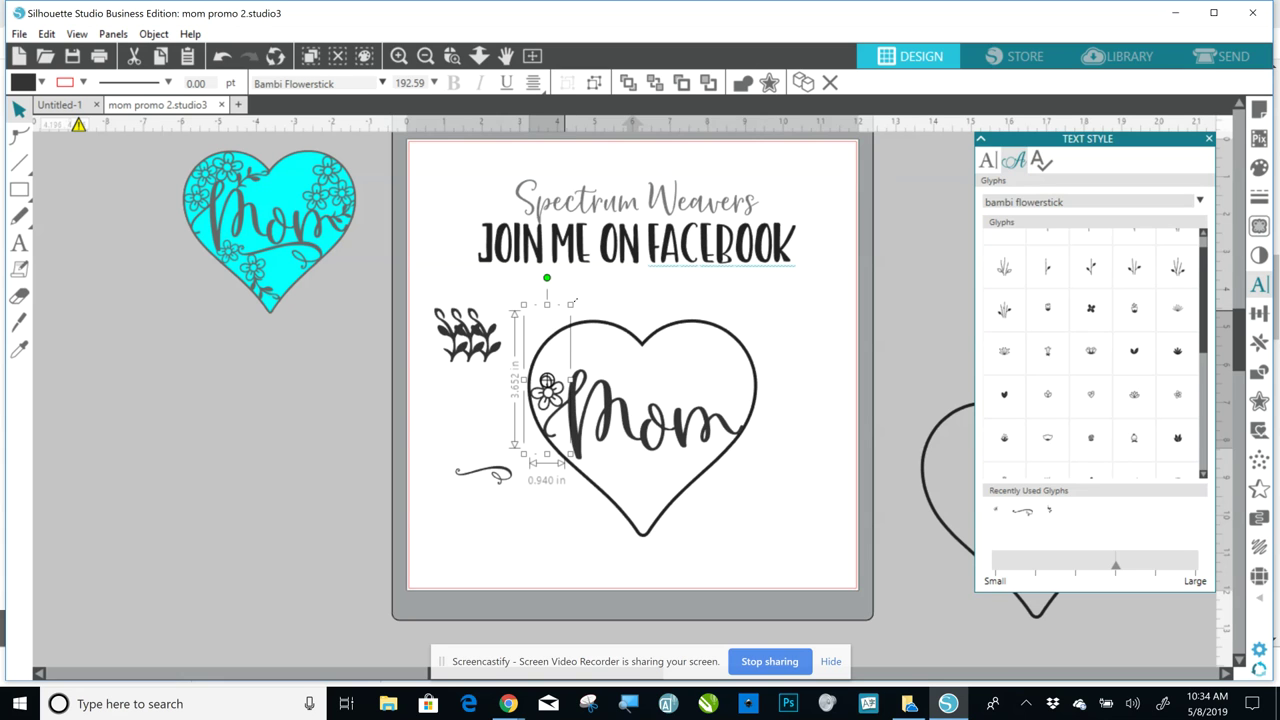
pyautogui.moveTo(575, 301); pyautogui.dragTo(585, 290)
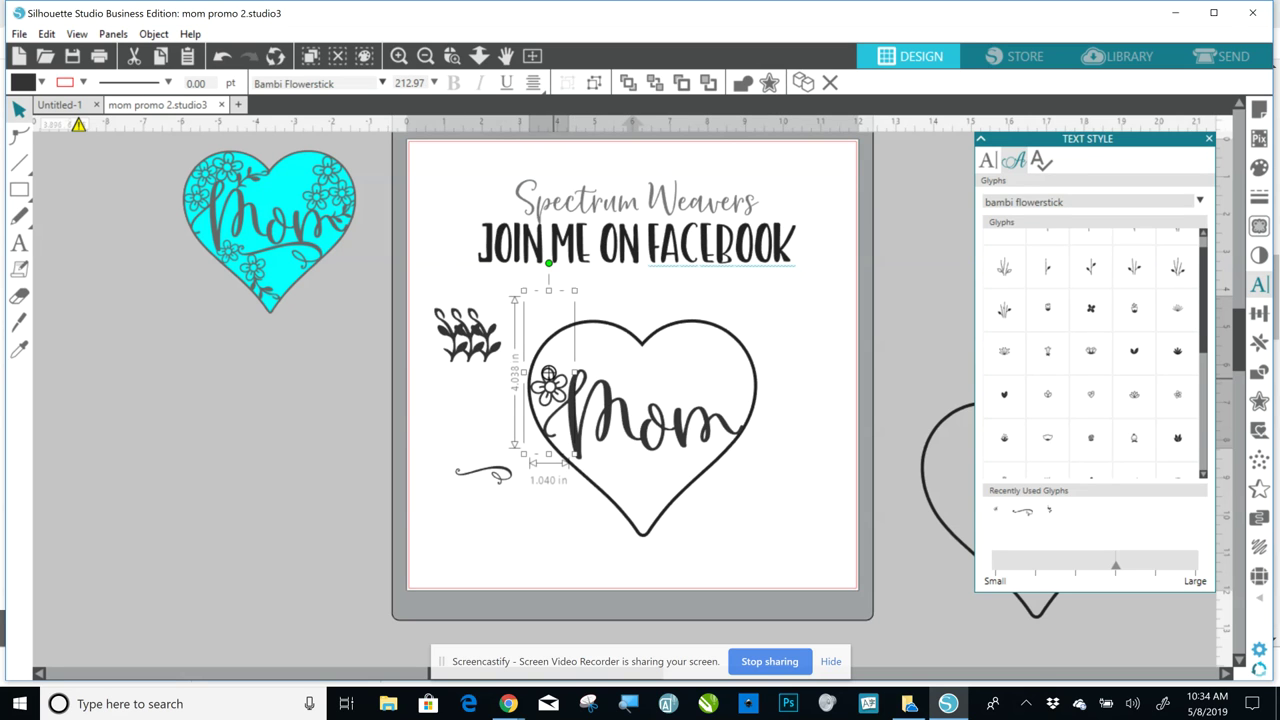
pyautogui.click(480, 390)
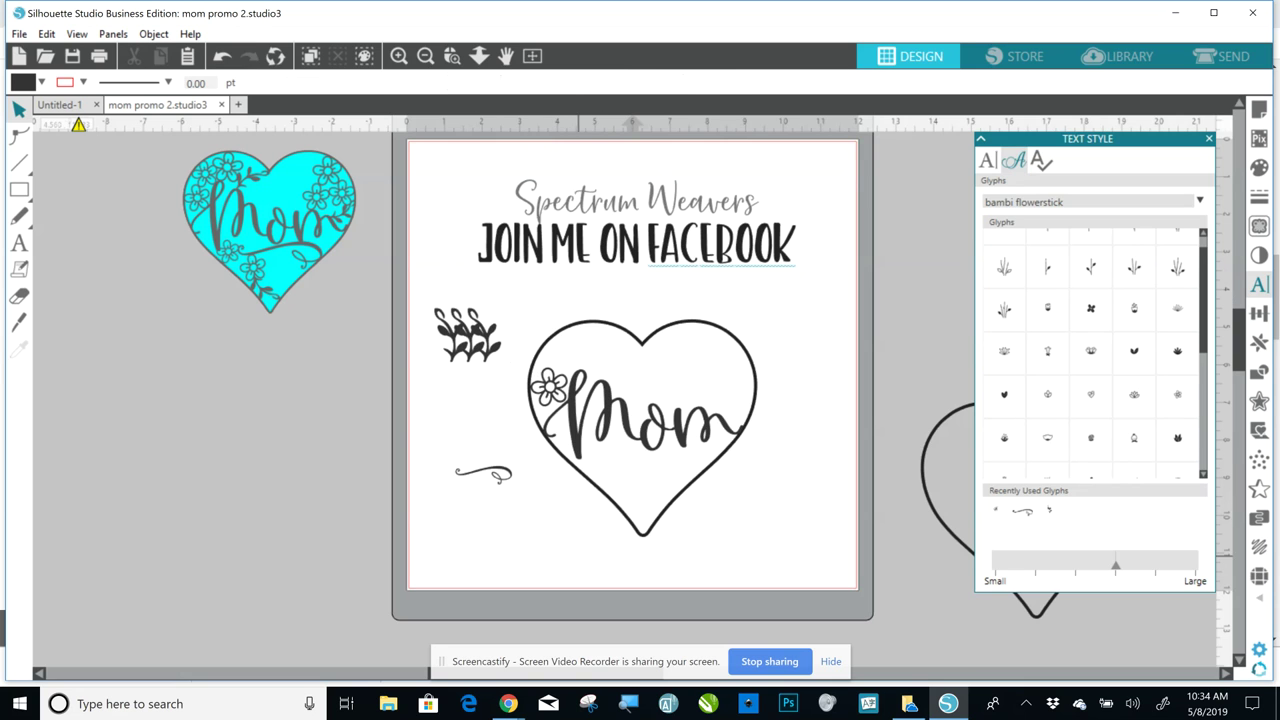
# - Move the flower out of the heart to below the leafy sprigs, and the flourish to the heart's lower-right edge
pyautogui.moveTo(549, 387); pyautogui.dragTo(452, 387)
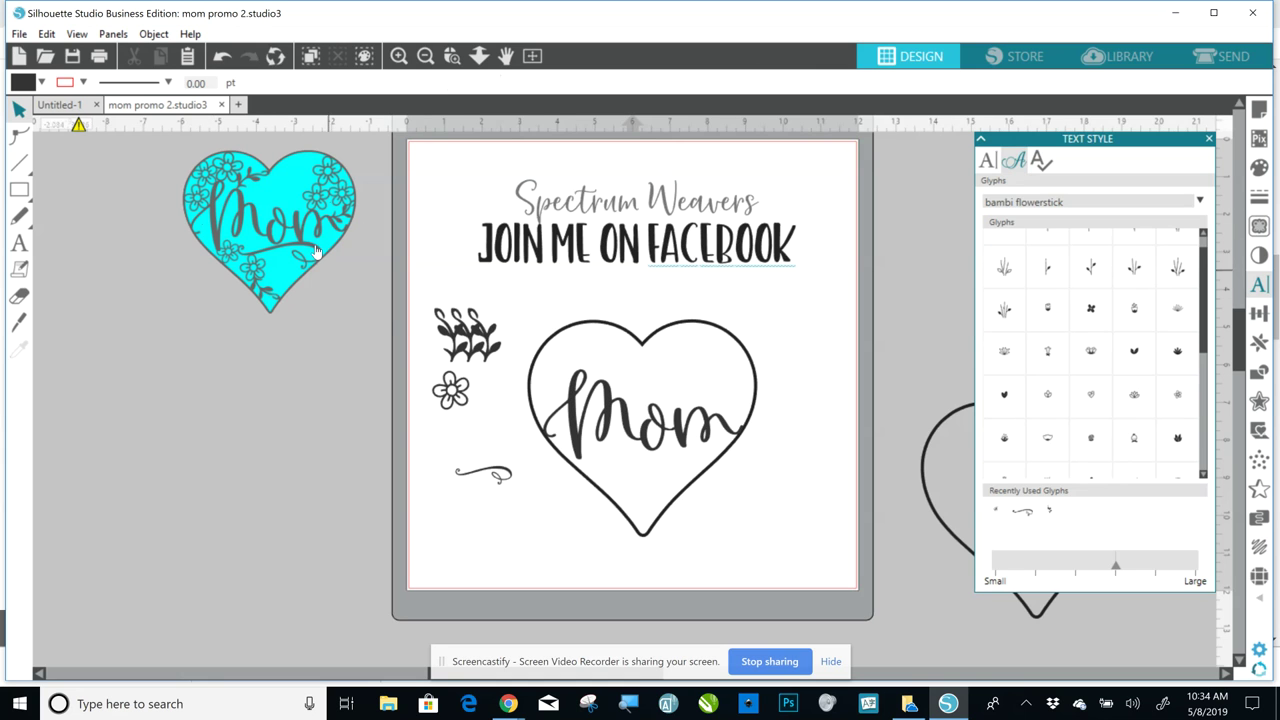
pyautogui.click(450, 390)
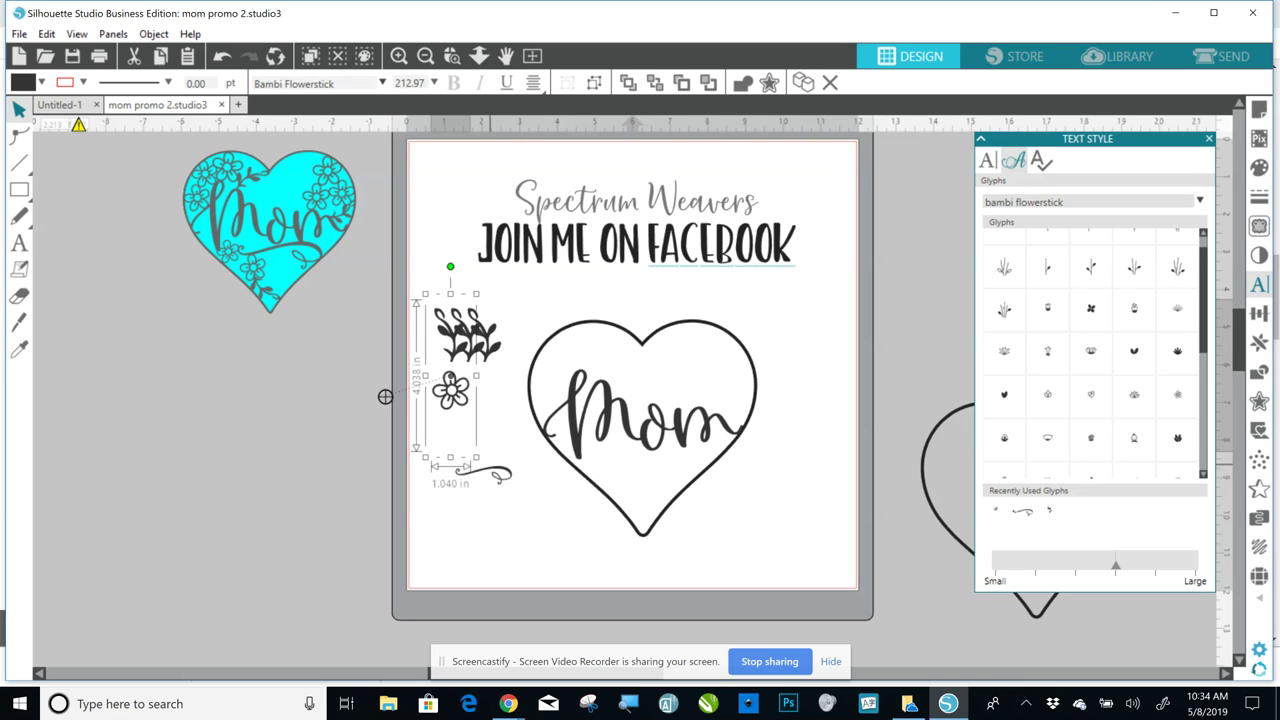
pyautogui.moveTo(474, 473); pyautogui.dragTo(694, 483)
pyautogui.click(450, 390)
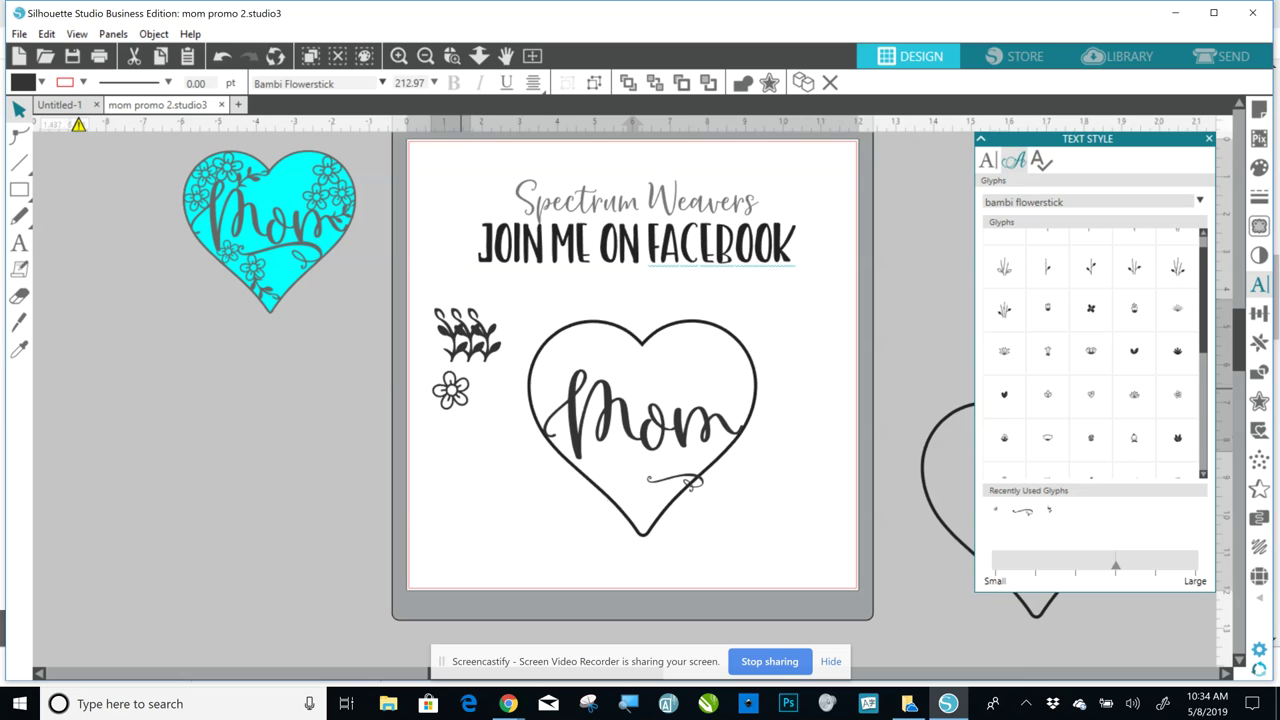
pyautogui.moveTo(450, 390); pyautogui.dragTo(463, 449)
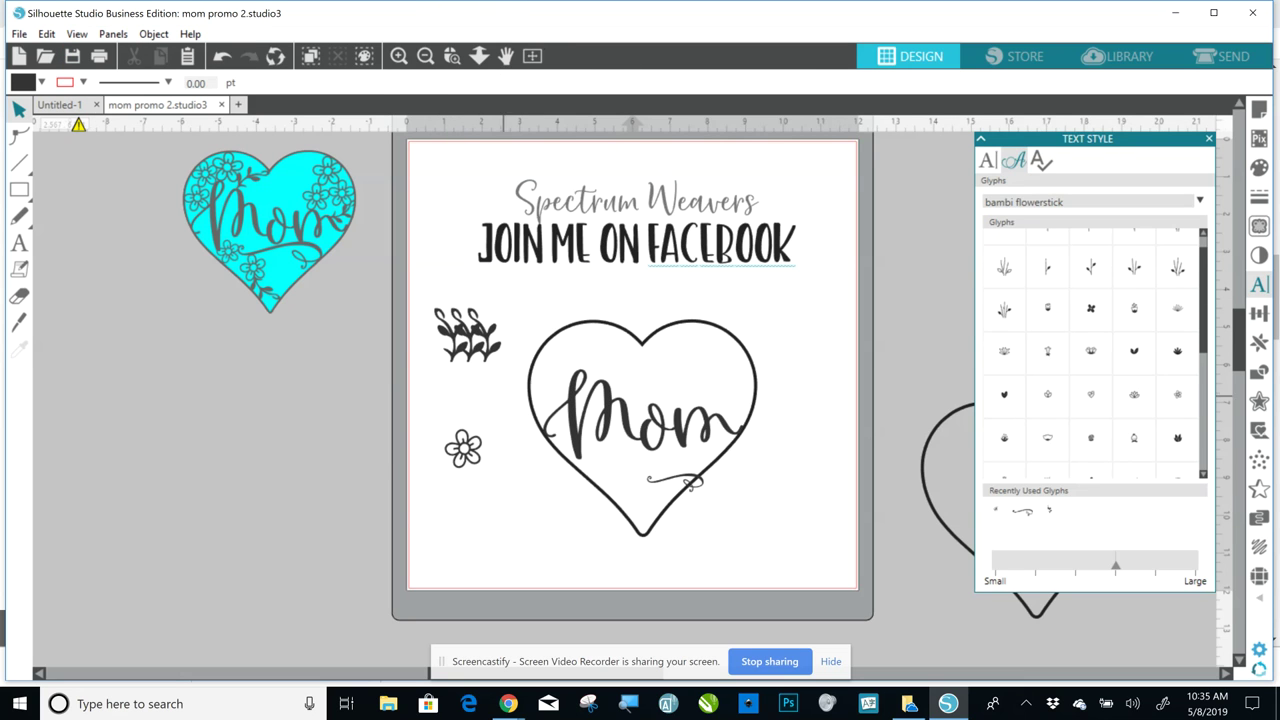
# - Duplicate the flower five times to form an overlapping horizontal row
pyautogui.click(466, 448)
pyautogui.click(803, 82)
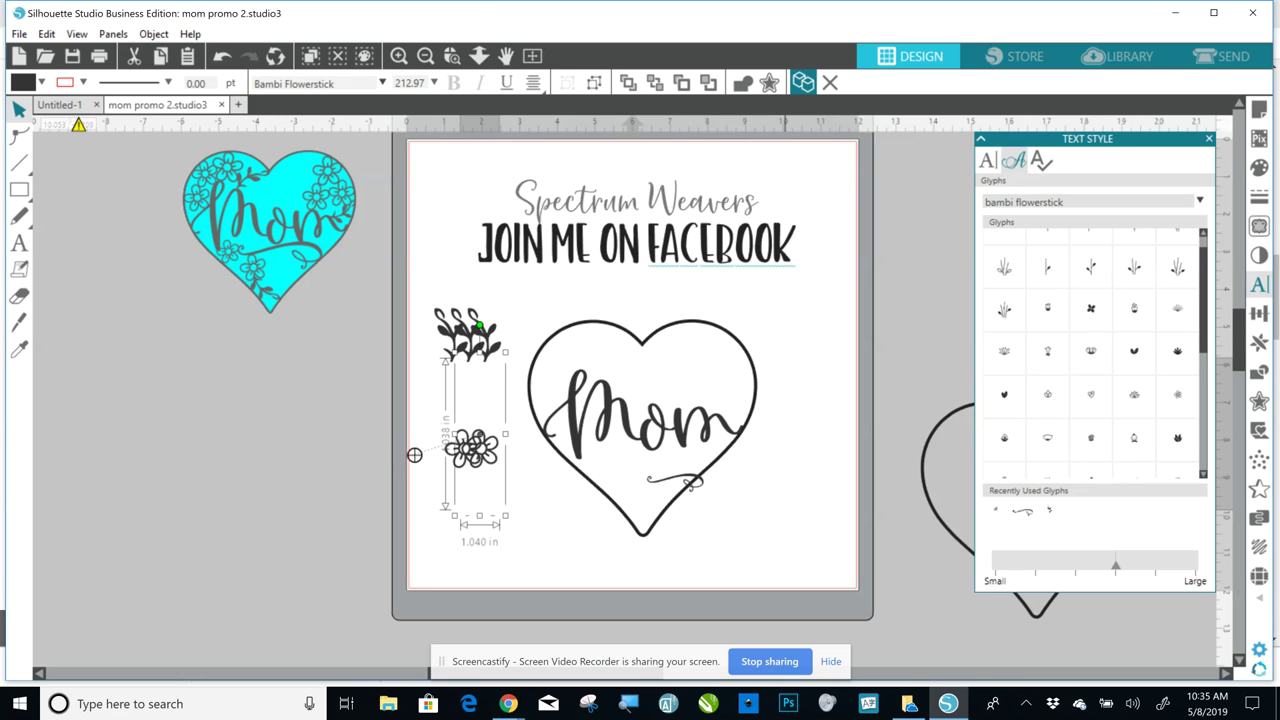
pyautogui.click(803, 82)
pyautogui.click(803, 82)
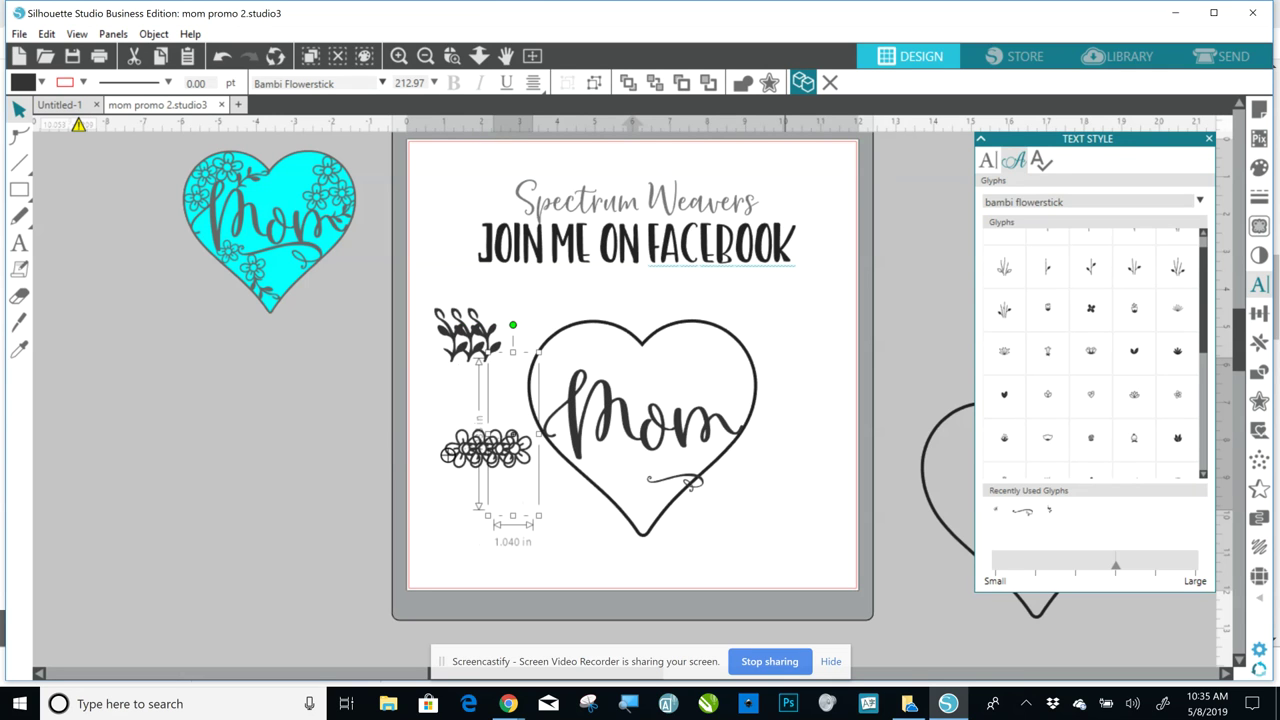
pyautogui.click(803, 82)
pyautogui.click(803, 82)
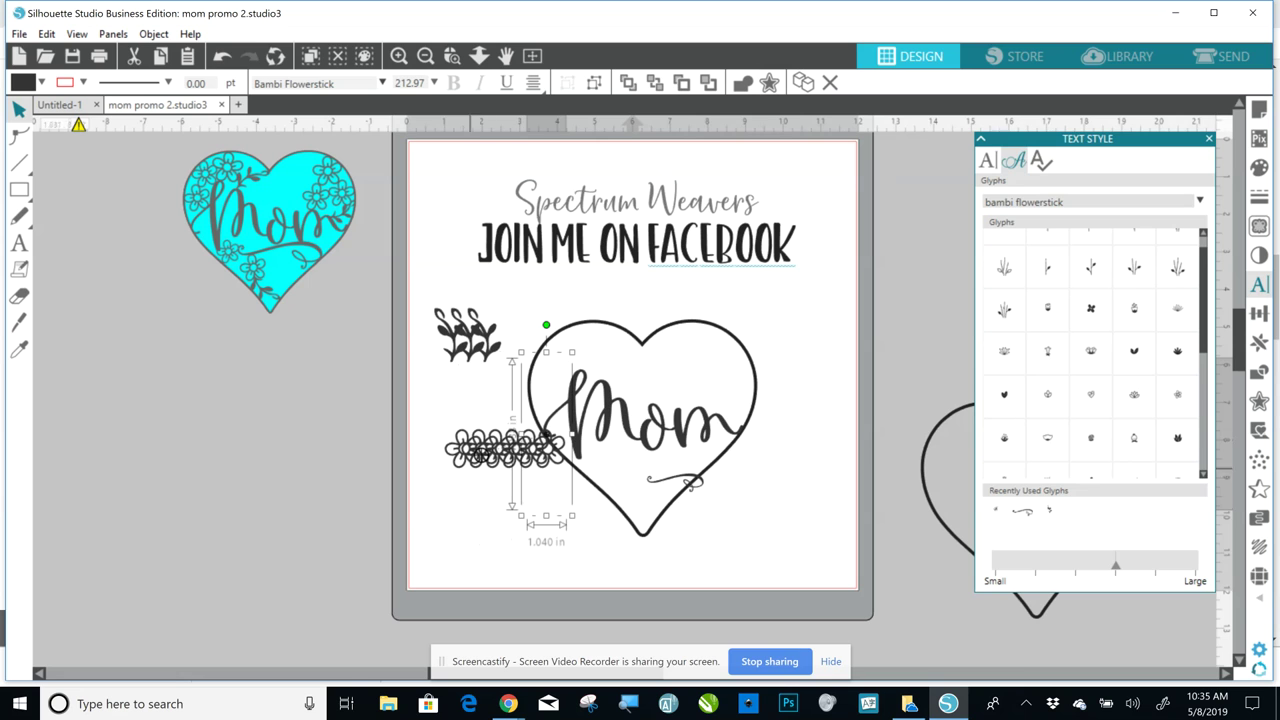
# - Move the last flower copy below the row and duplicate it three times to form a second row
pyautogui.moveTo(546, 440); pyautogui.dragTo(451, 487)
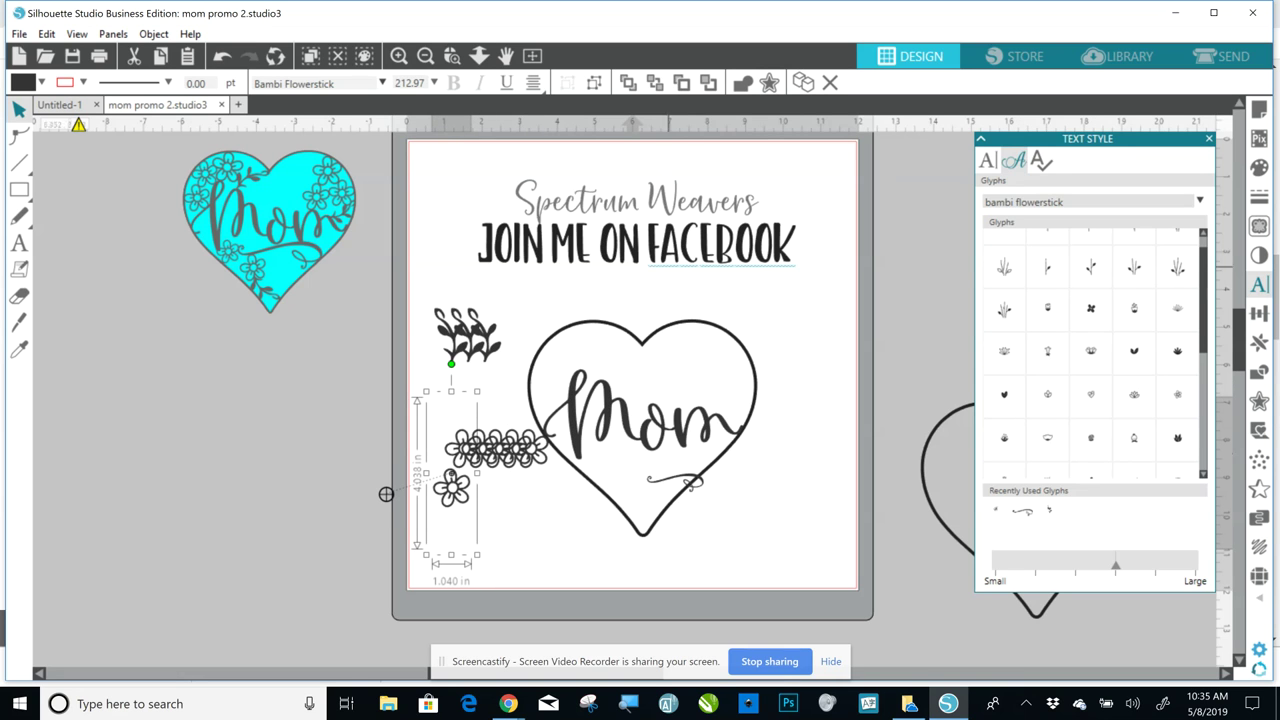
pyautogui.click(803, 82)
pyautogui.click(803, 82)
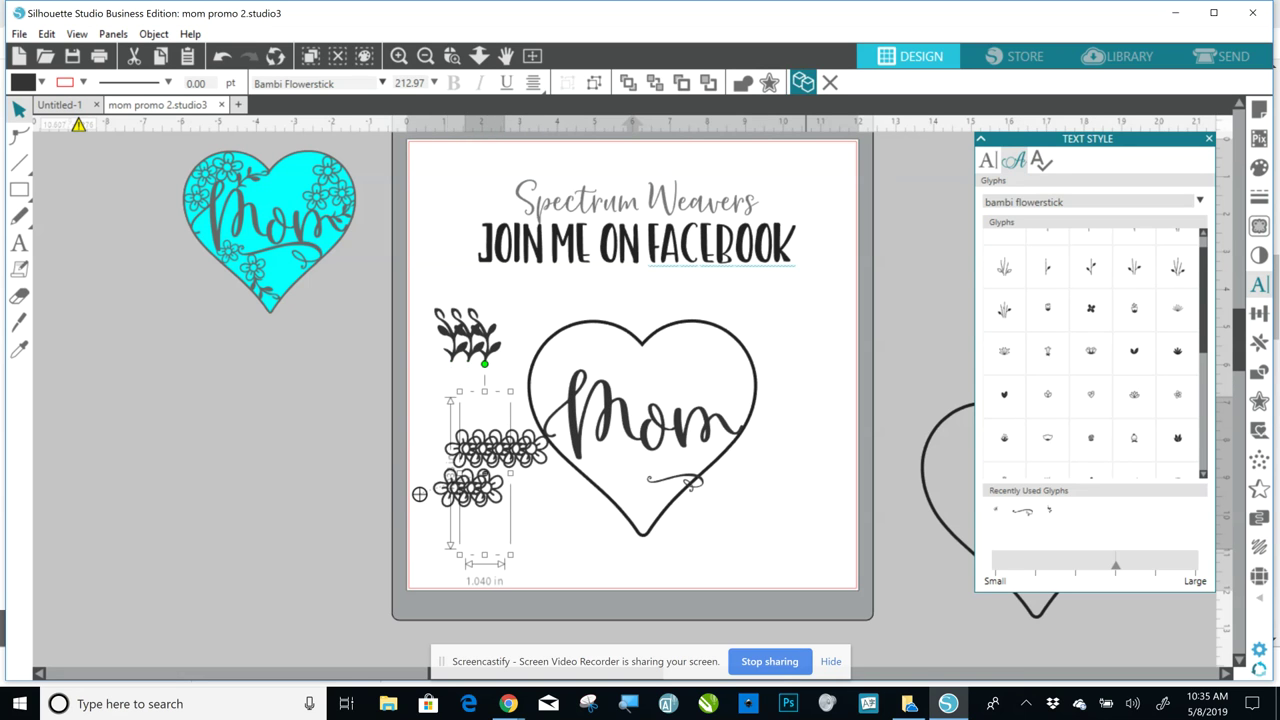
pyautogui.click(803, 82)
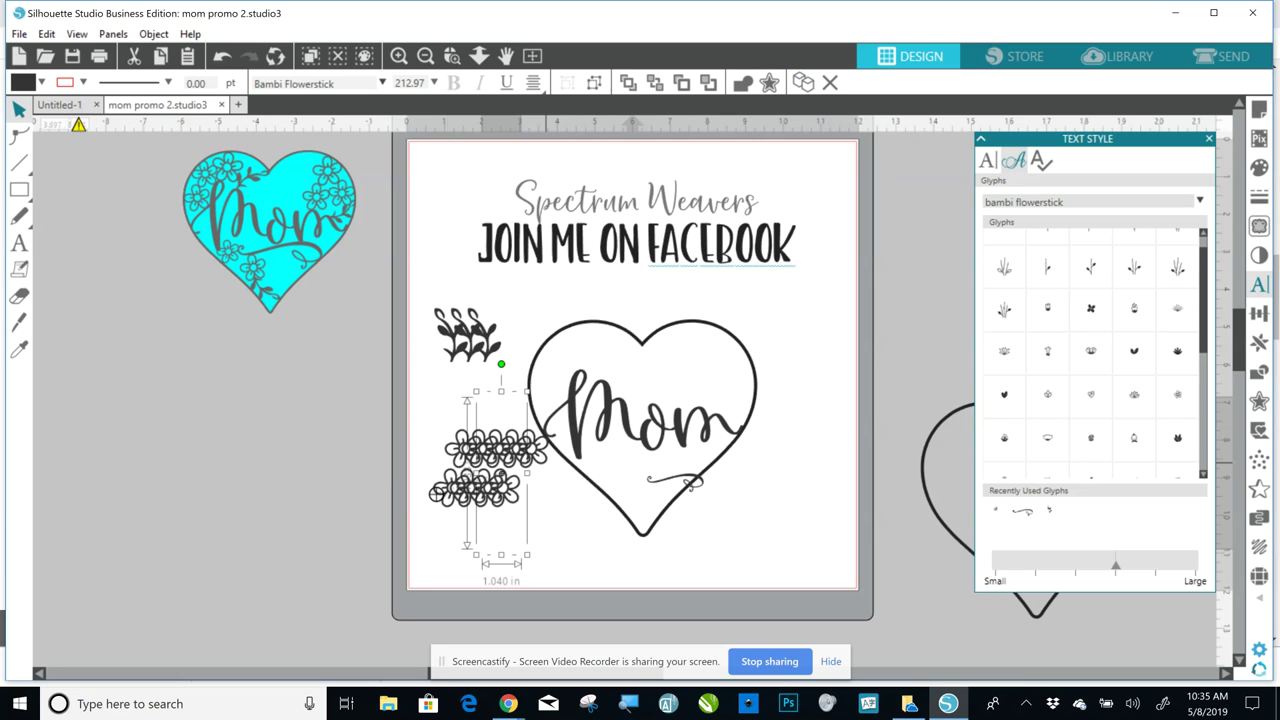
# - Set one flower apart at the upper row's left end, and move the flourish outside the heart to its right
pyautogui.click(544, 565)
pyautogui.moveTo(538, 450); pyautogui.dragTo(422, 445)
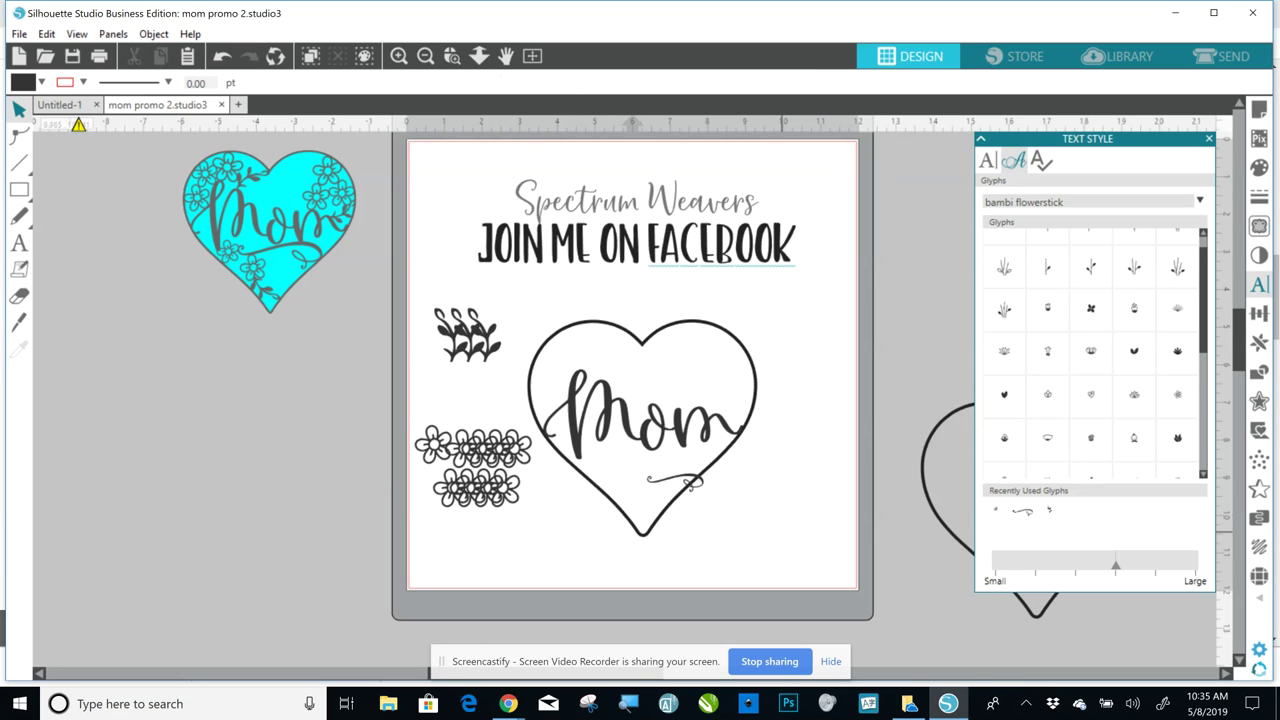
pyautogui.moveTo(642, 425)
pyautogui.mouseDown()
pyautogui.moveTo(630, 495)
pyautogui.moveTo(643, 426)
pyautogui.mouseUp()
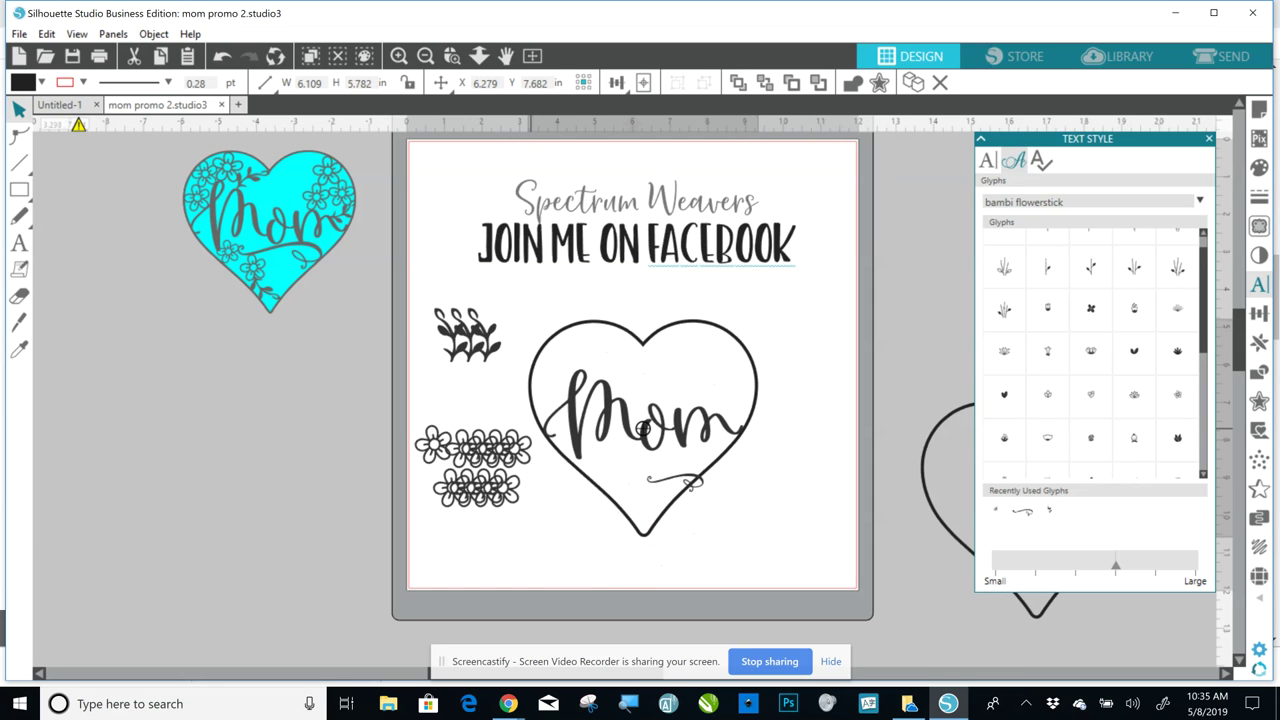
pyautogui.press('Escape')
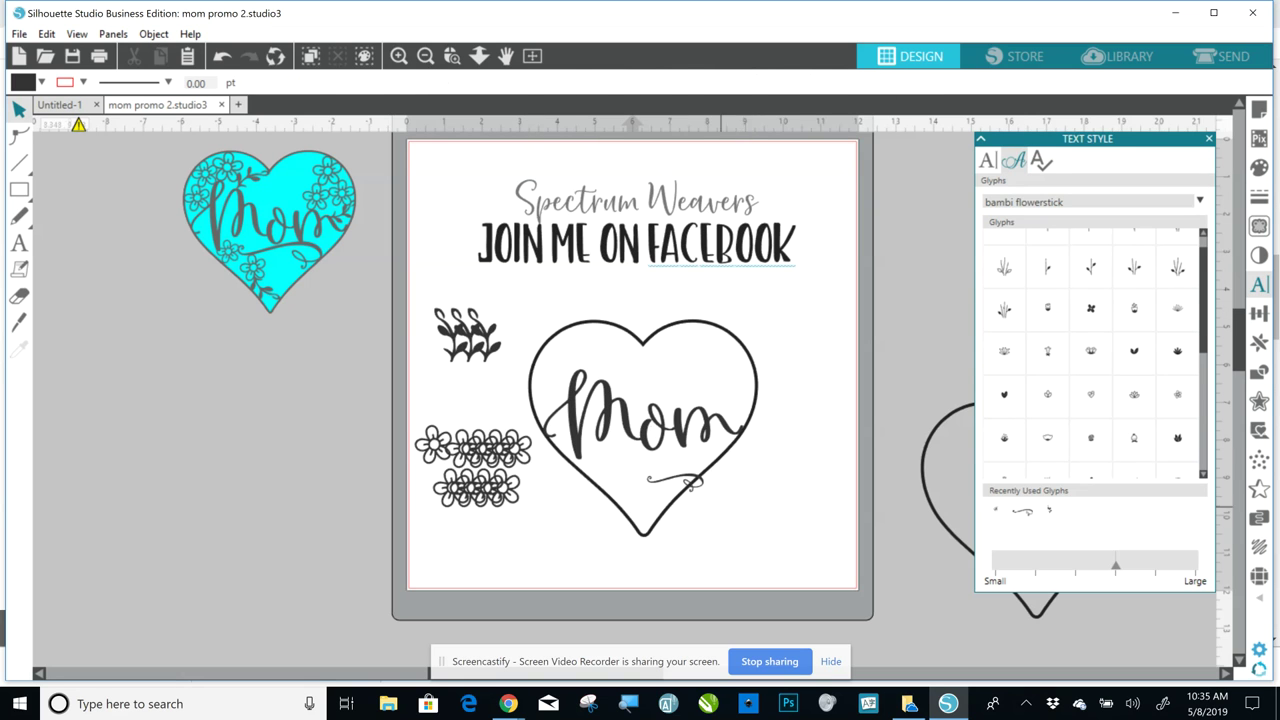
pyautogui.moveTo(690, 482); pyautogui.dragTo(793, 484)
pyautogui.press('Escape')
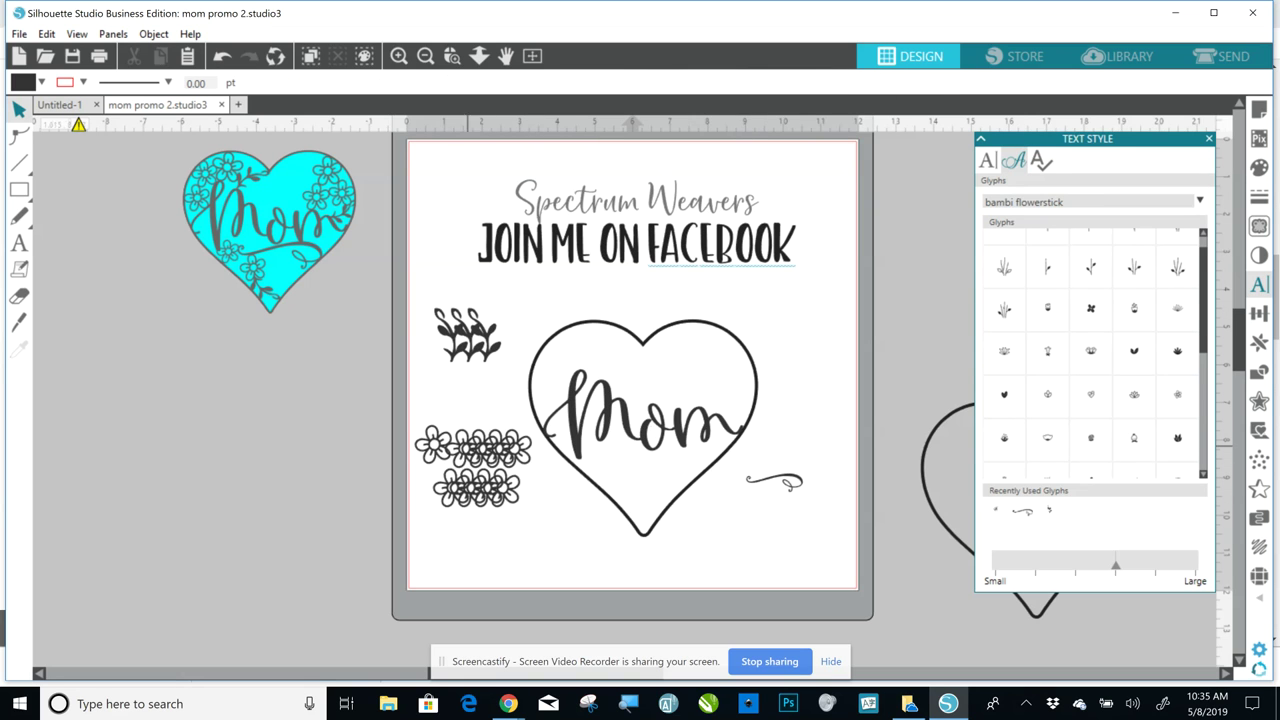
# - Move the upper row of overlapping flowers off the page to the left, leaving the single flower beside it
pyautogui.moveTo(430, 300); pyautogui.dragTo(760, 545)
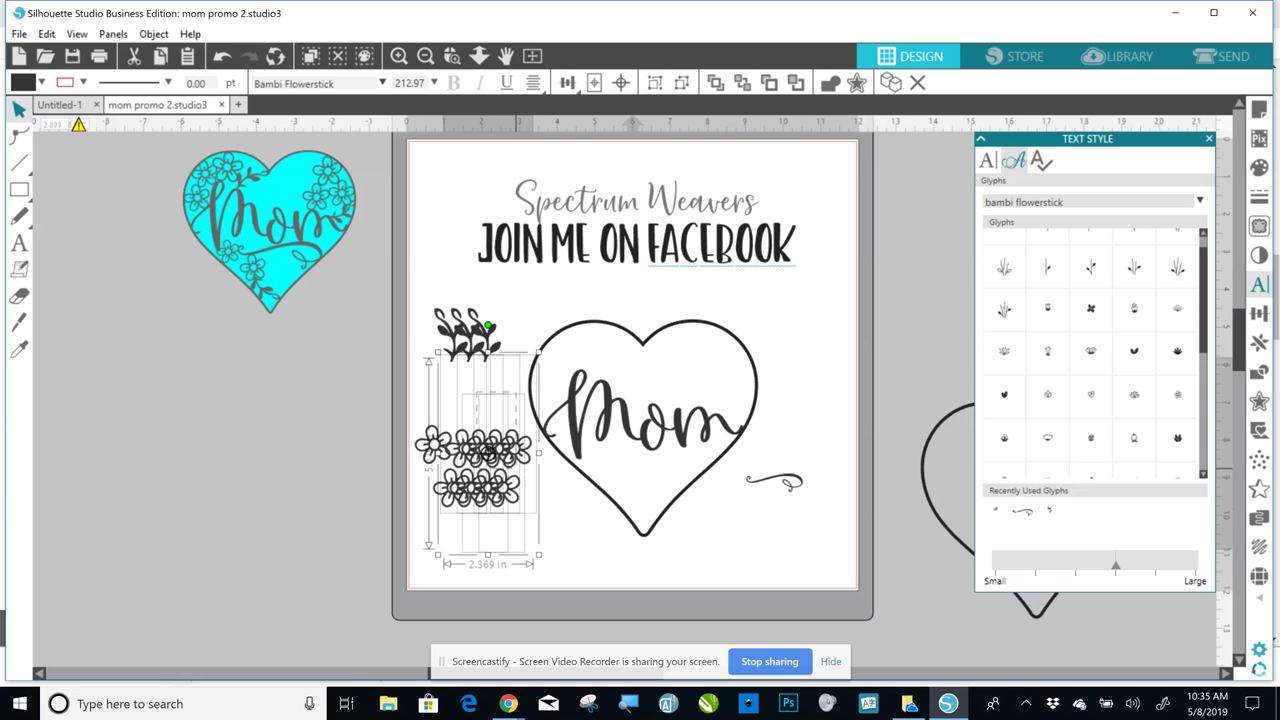
pyautogui.keyDown('shift'); pyautogui.click(516, 467); pyautogui.keyUp('shift')
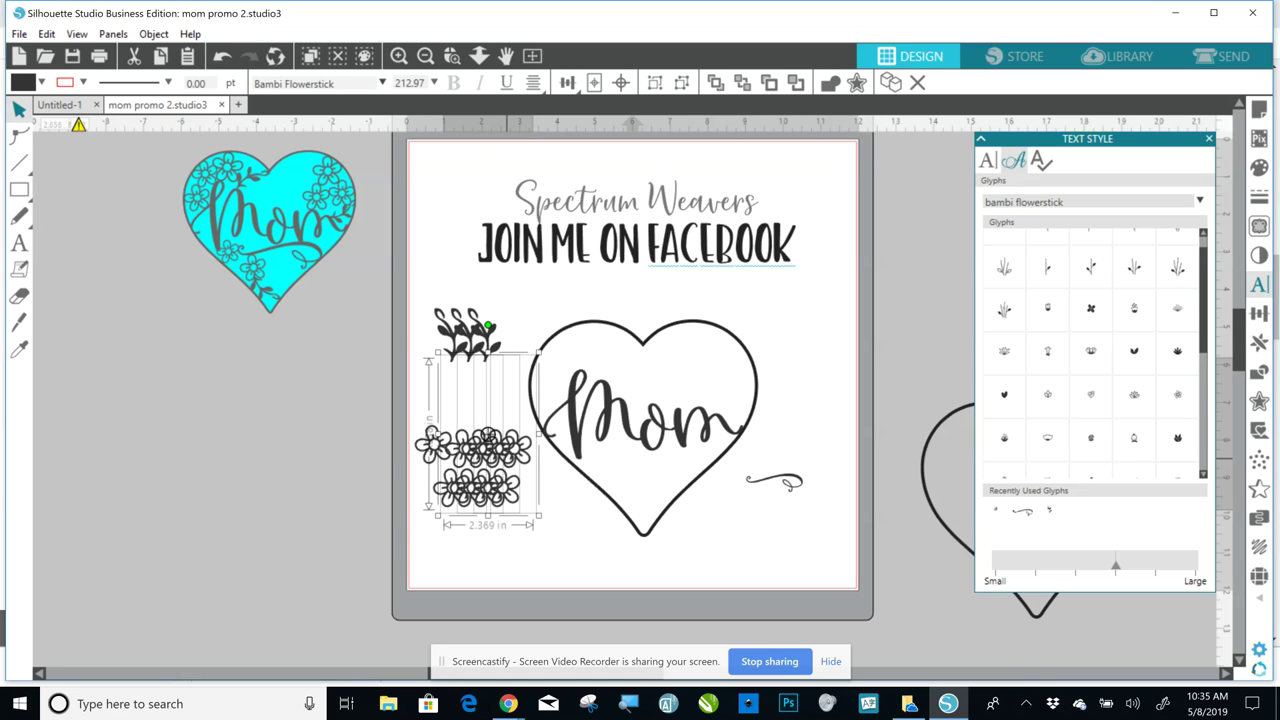
pyautogui.moveTo(487, 438); pyautogui.dragTo(352, 432)
pyautogui.press('Escape')
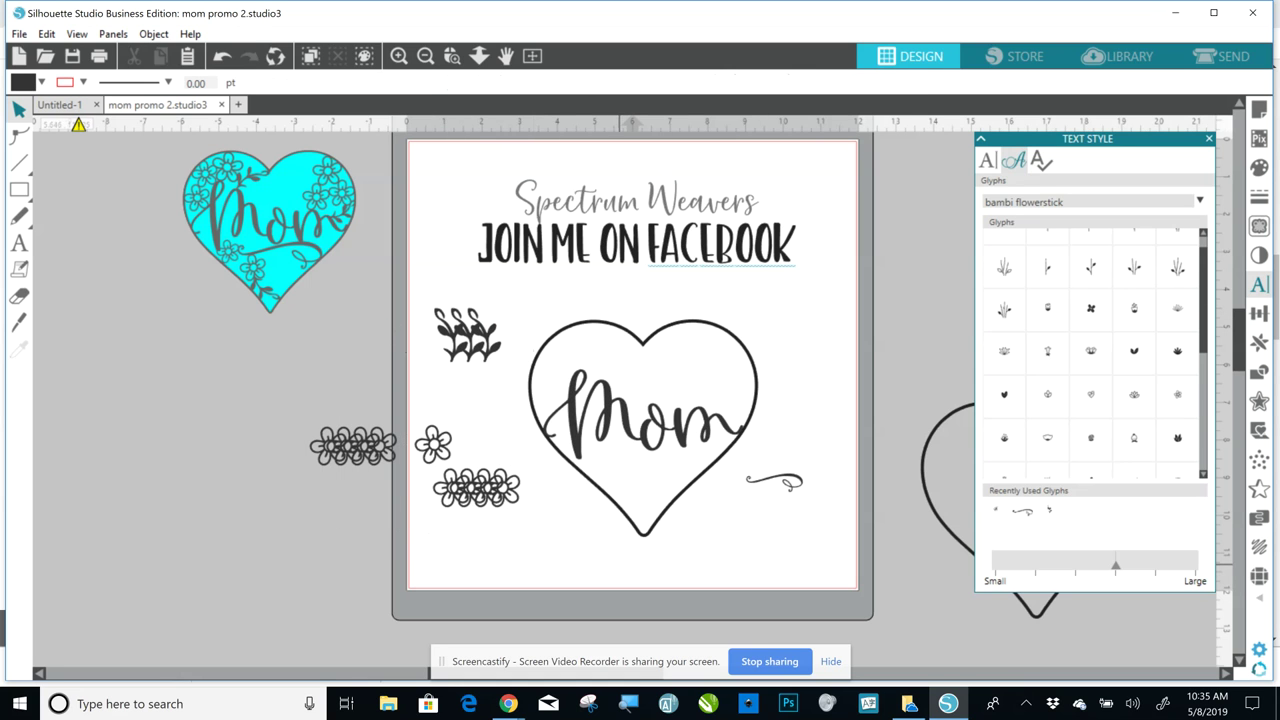
# - Enlarge the flourish to about 2.82 in wide and place it beneath Mom, with its curl on the heart's lower-right edge
pyautogui.click(773, 480)
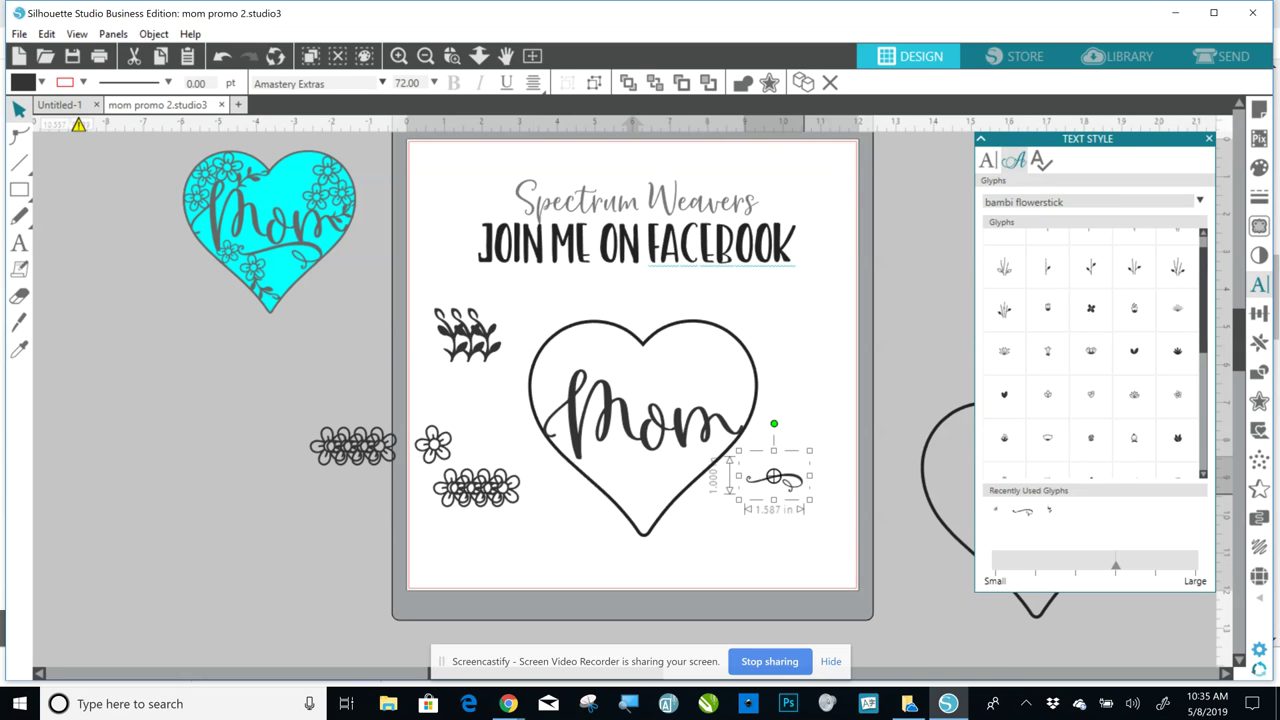
pyautogui.moveTo(809, 498); pyautogui.dragTo(863, 534)
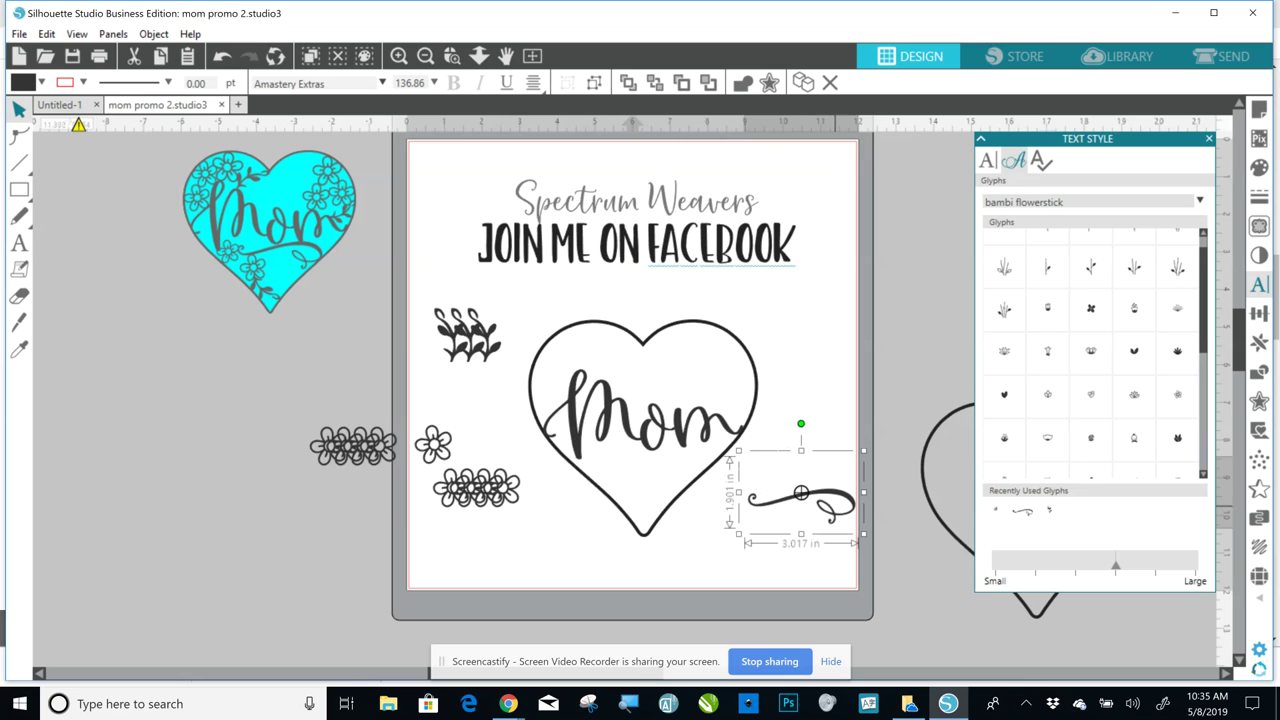
pyautogui.moveTo(801, 493); pyautogui.dragTo(654, 453)
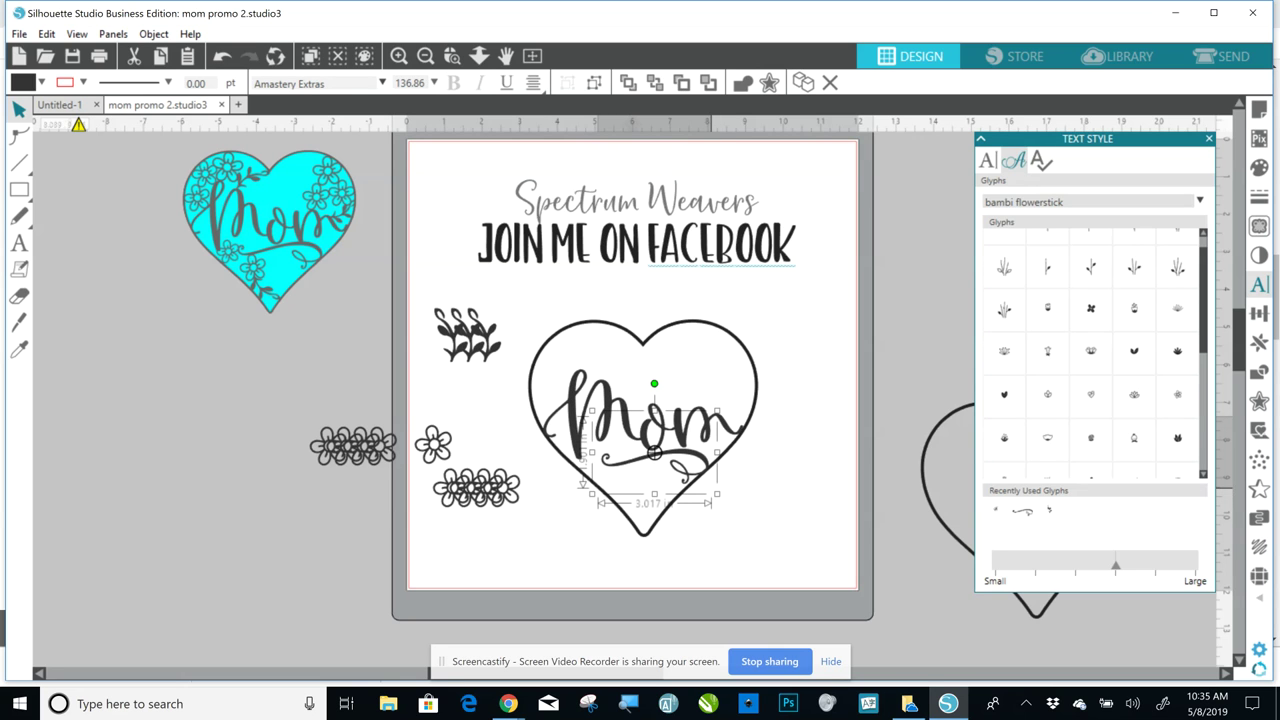
pyautogui.moveTo(717, 494); pyautogui.dragTo(710, 489)
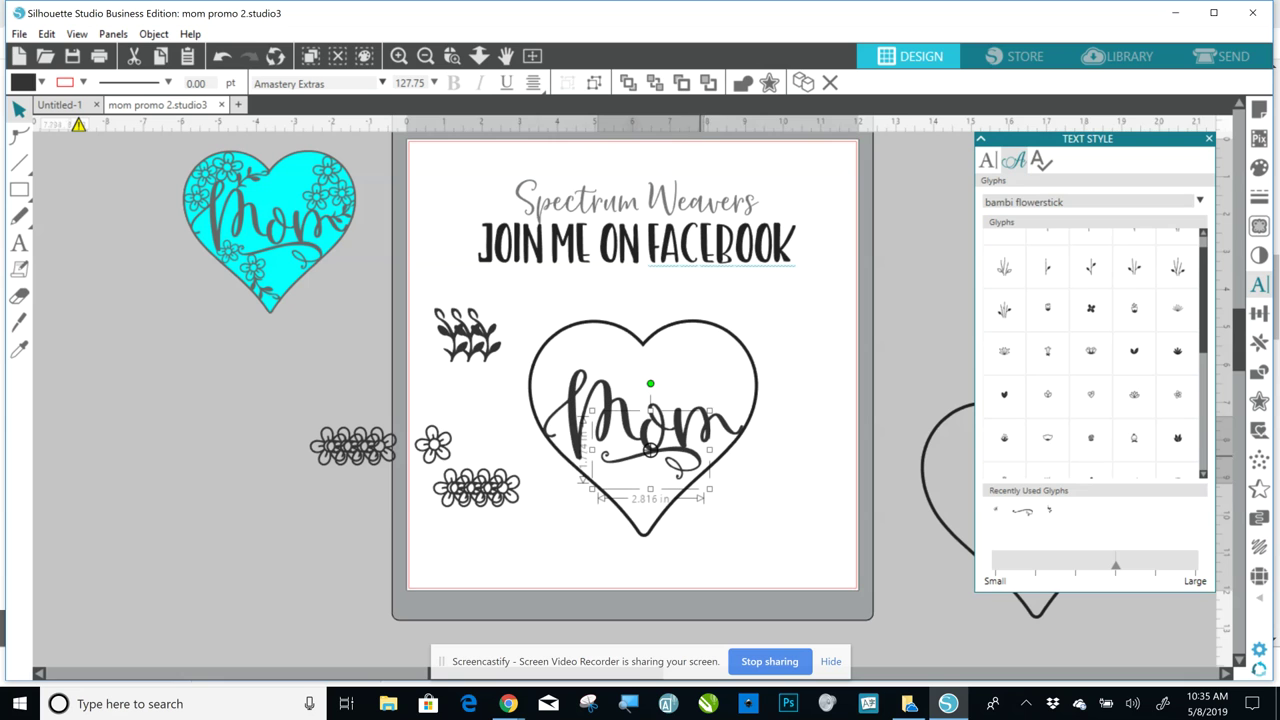
pyautogui.moveTo(650, 450); pyautogui.dragTo(660, 450)
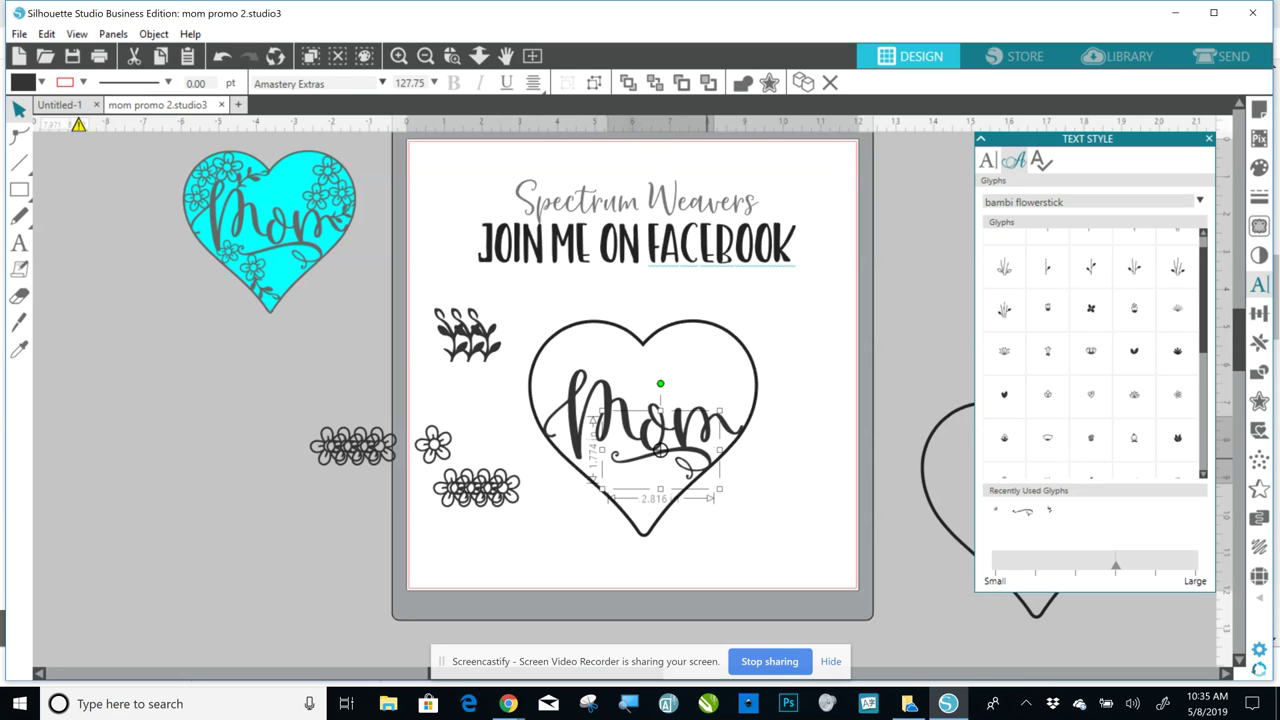
pyautogui.click(730, 470)
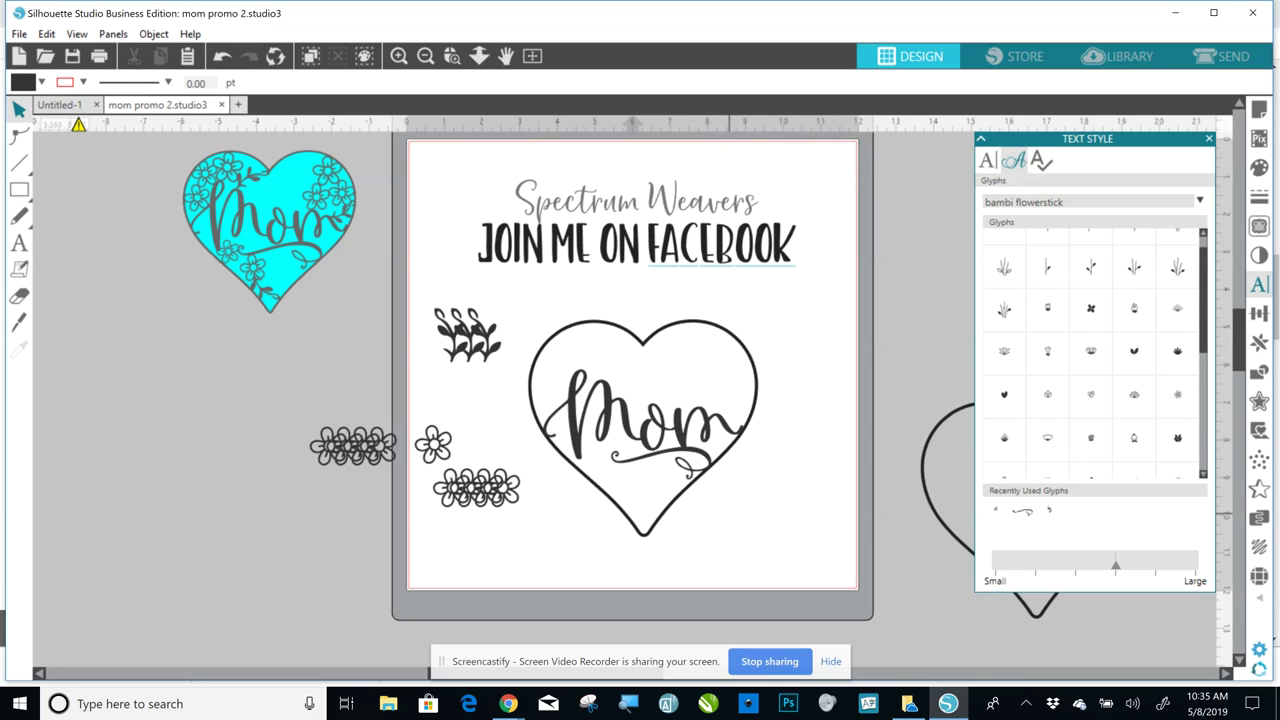
# - Place one flower between the heart's left edge and the M, and a second flower directly above it
pyautogui.moveTo(435, 444); pyautogui.dragTo(549, 390)
pyautogui.click(560, 413)
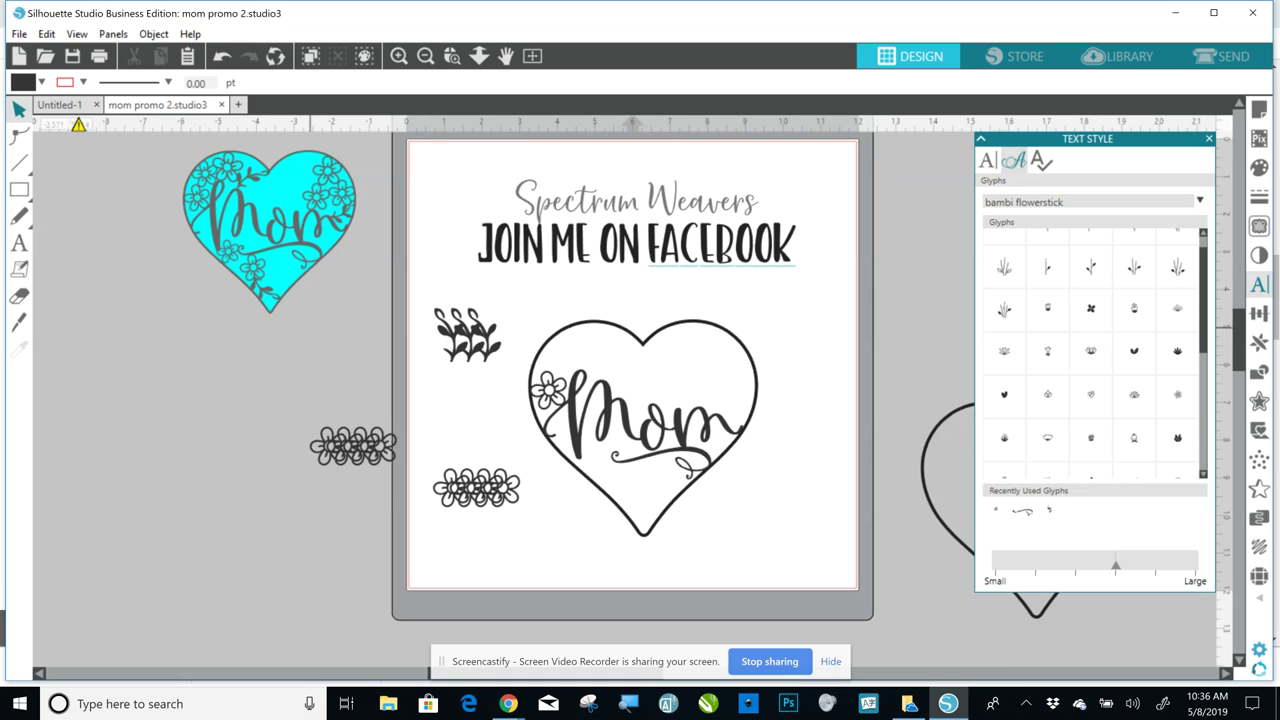
pyautogui.moveTo(510, 495)
pyautogui.mouseDown()
pyautogui.moveTo(561, 360)
pyautogui.moveTo(583, 358)
pyautogui.mouseUp()
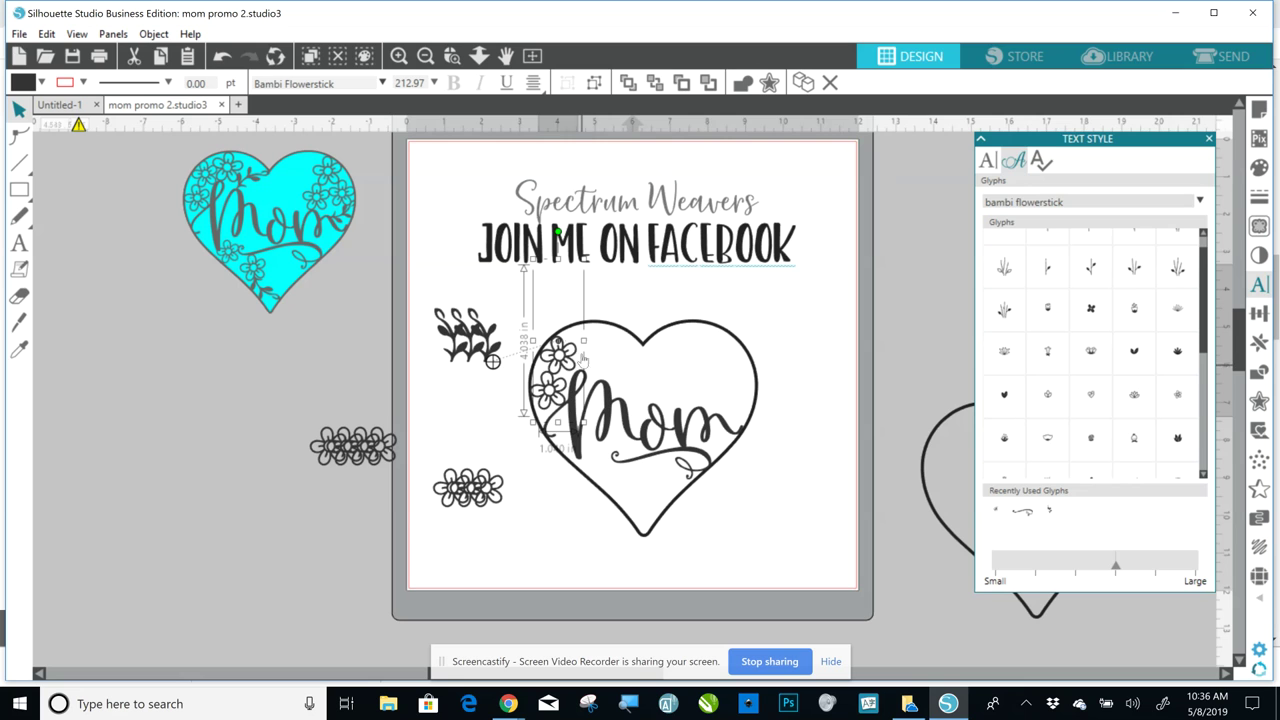
pyautogui.click(619, 312)
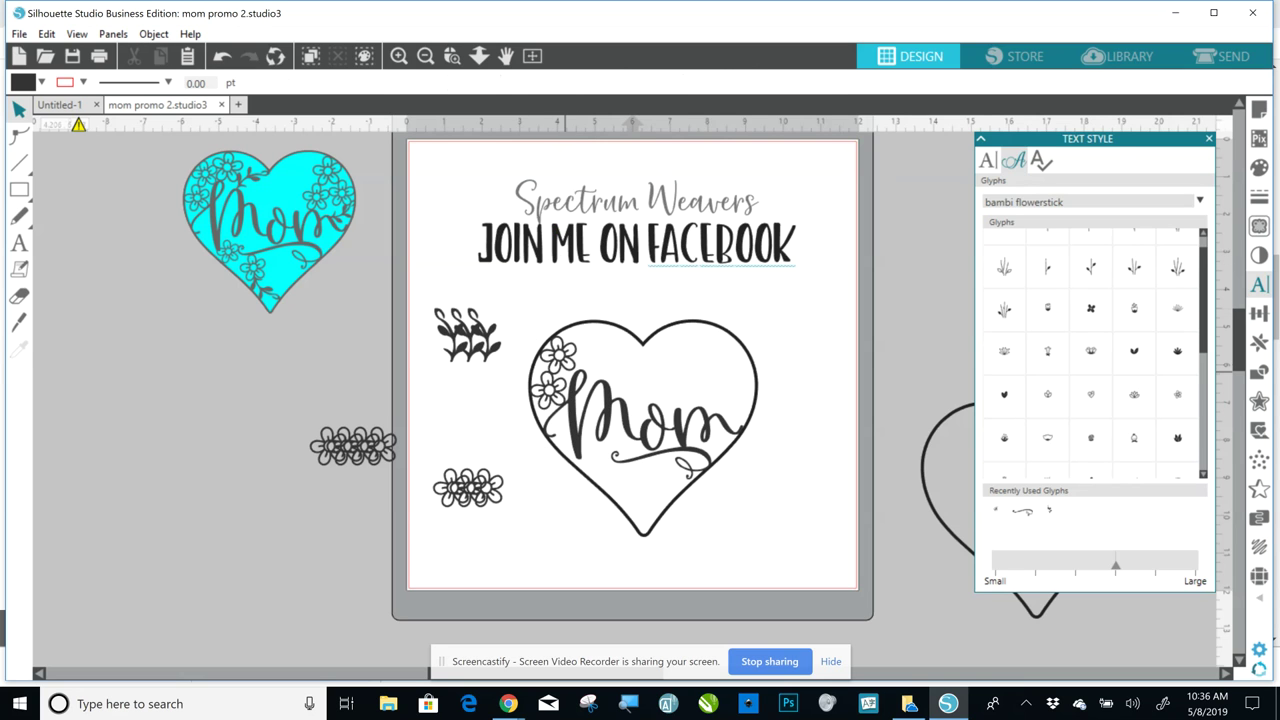
# - Enlarge the upper flower in the heart to 230.60 pt and rotate it slightly counterclockwise
pyautogui.click(560, 362)
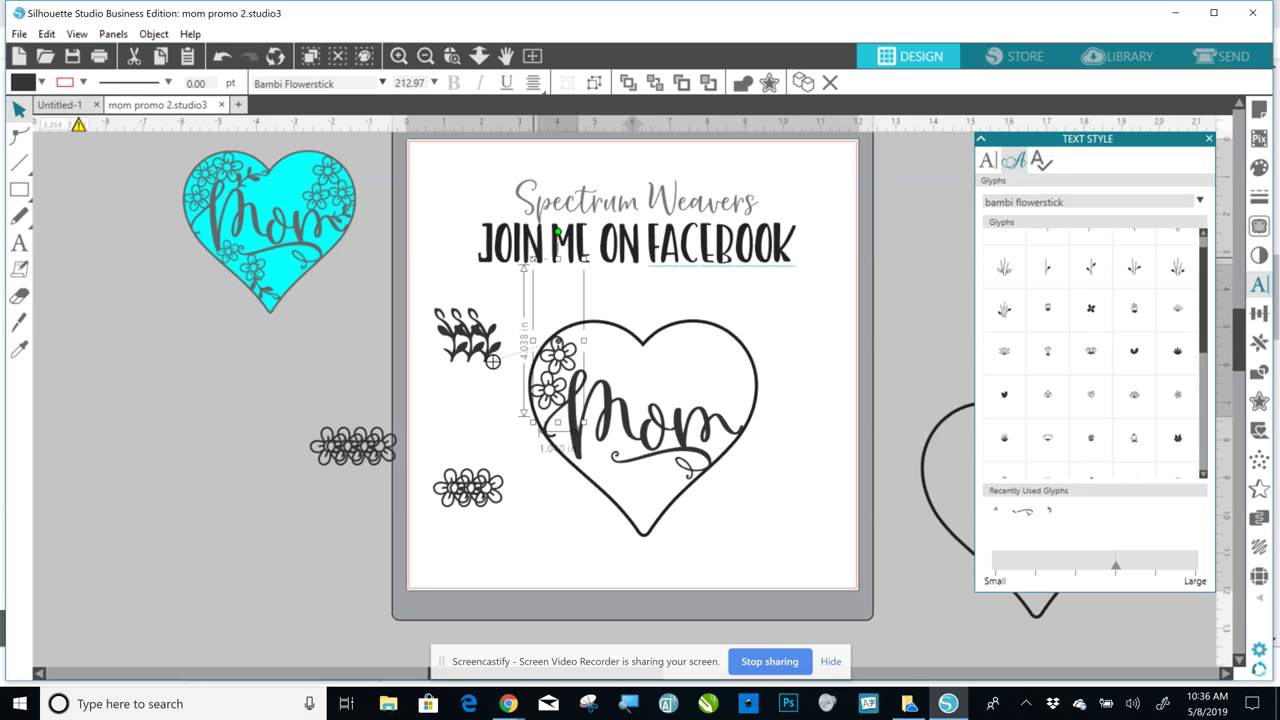
pyautogui.moveTo(537, 262); pyautogui.dragTo(532, 249)
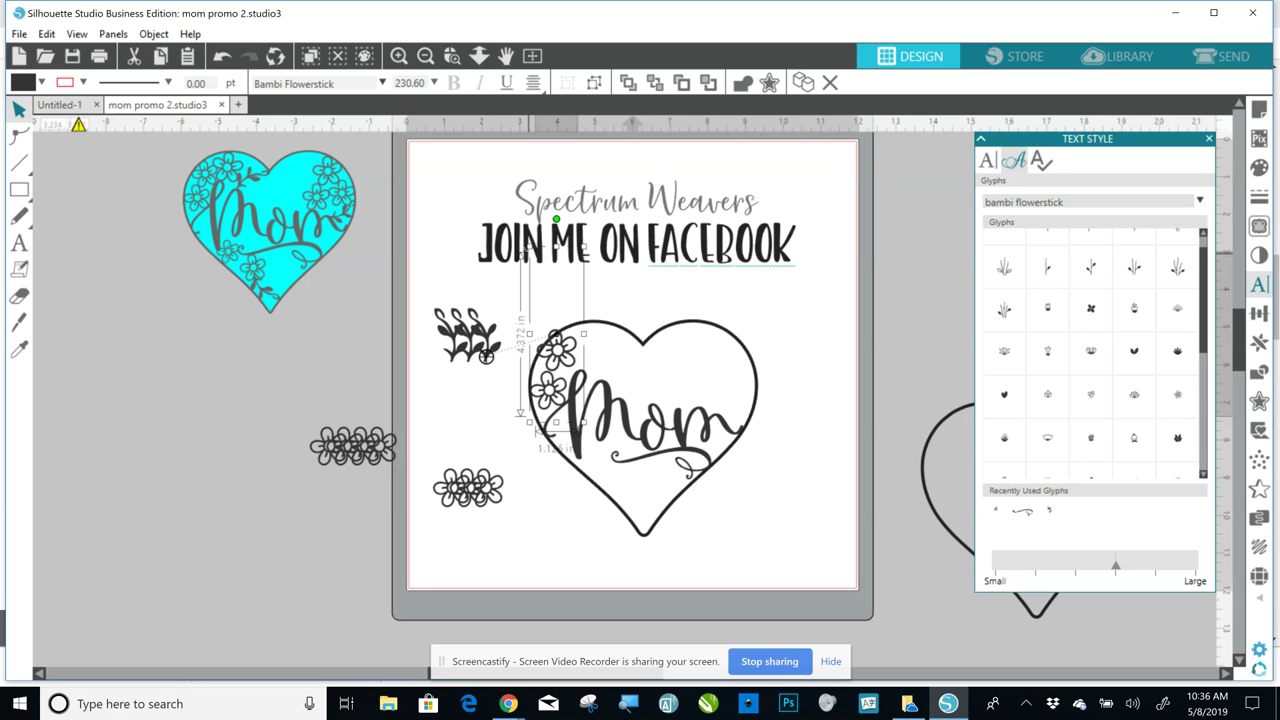
pyautogui.moveTo(485, 356); pyautogui.dragTo(491, 362)
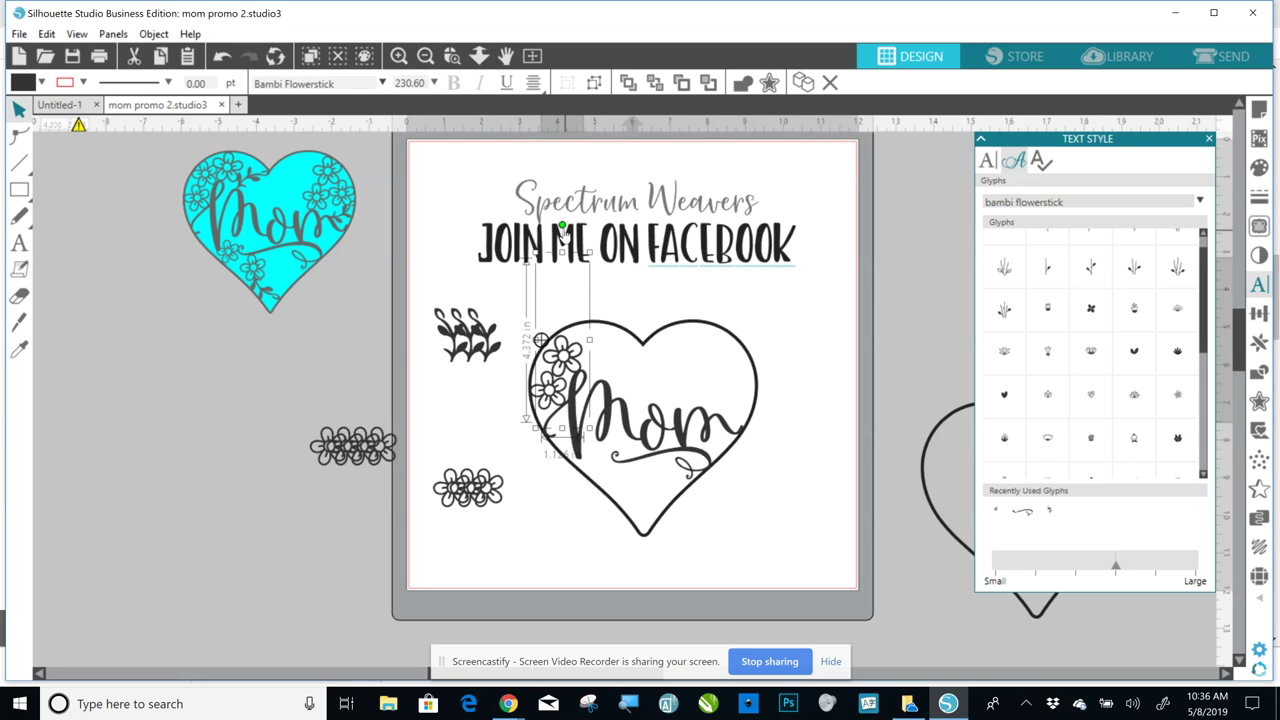
pyautogui.moveTo(562, 226); pyautogui.dragTo(553, 222)
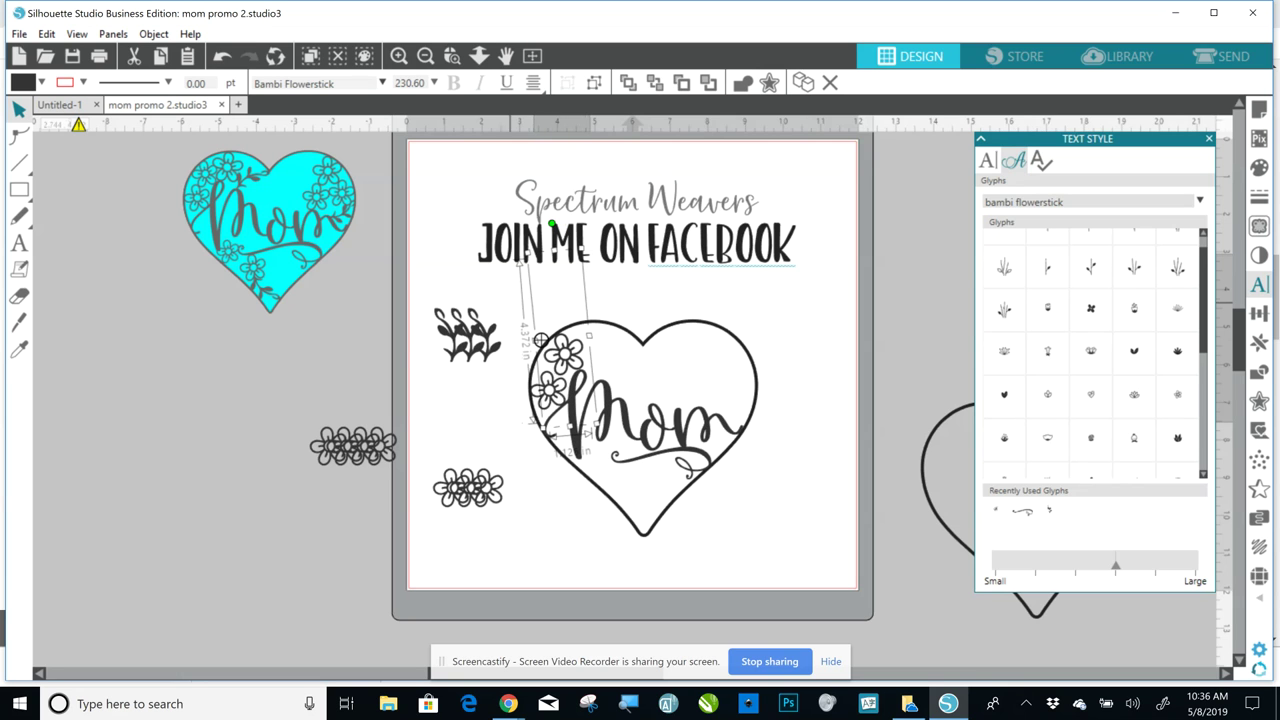
pyautogui.click(512, 318)
# - Nudge the upper flower against the heart's left outline and enlarge it to 237.46 pt
pyautogui.moveTo(565, 357); pyautogui.dragTo(560, 362)
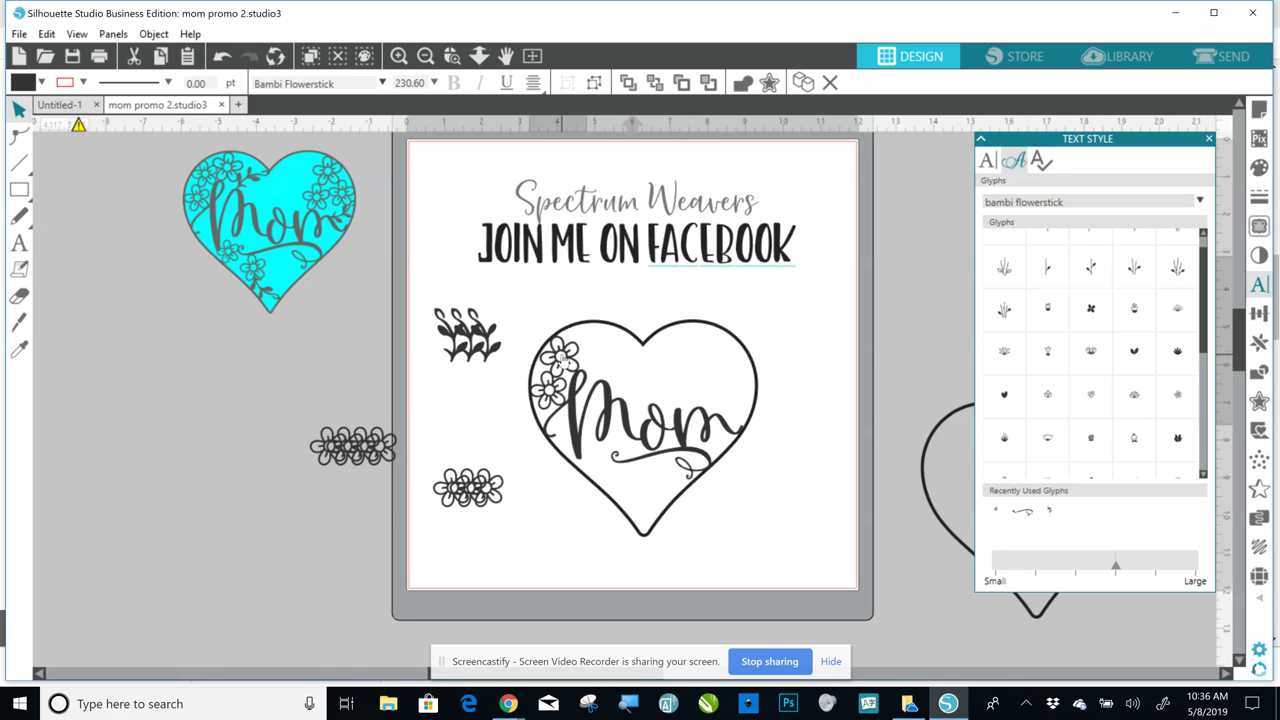
pyautogui.moveTo(561, 358); pyautogui.dragTo(562, 358)
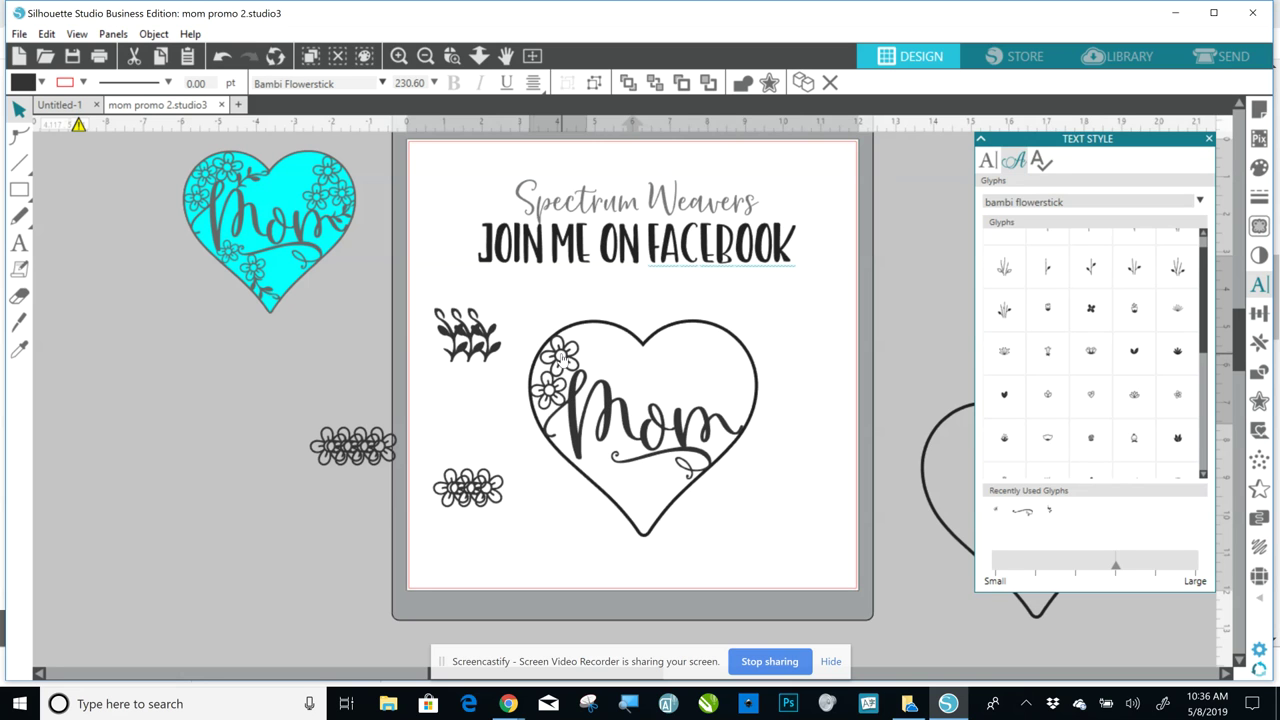
pyautogui.click(558, 356)
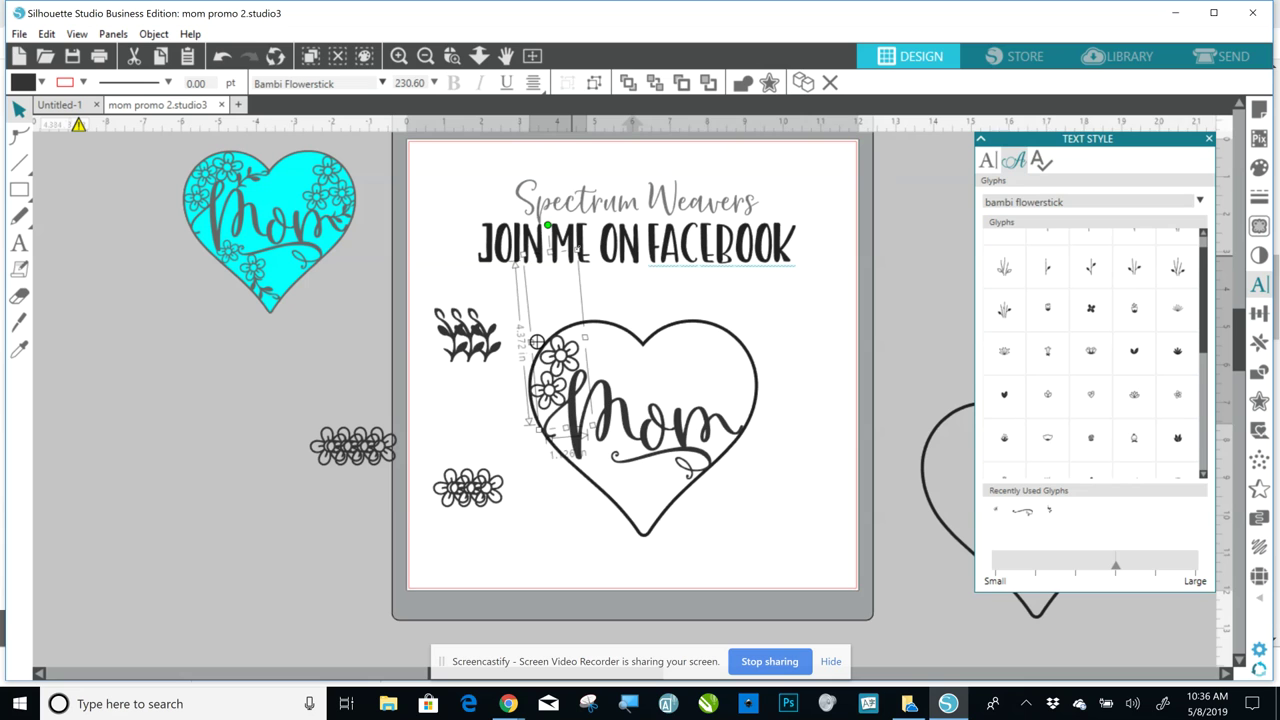
pyautogui.moveTo(537, 342); pyautogui.dragTo(536, 340)
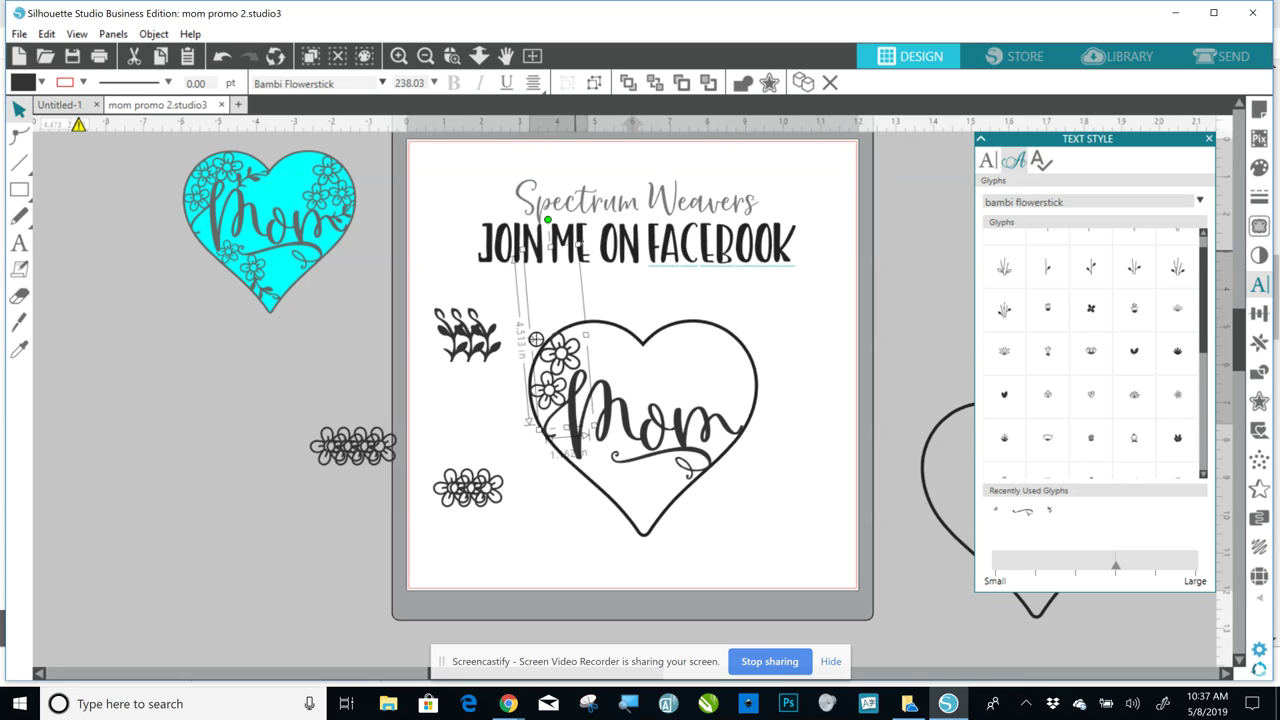
pyautogui.click(565, 365)
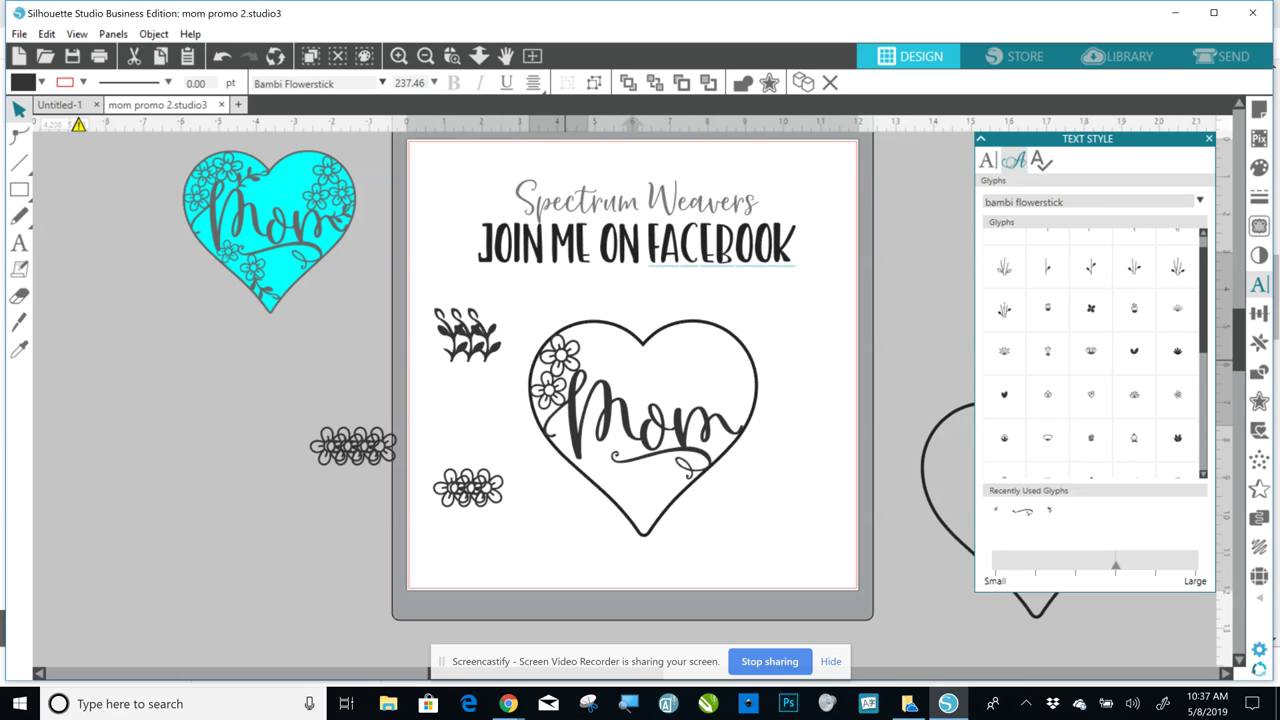
# - Place a third flower at the top of the heart's left lobe, tilted clockwise beside the upper flower and against the outline
pyautogui.click(536, 341)
pyautogui.click(454, 421)
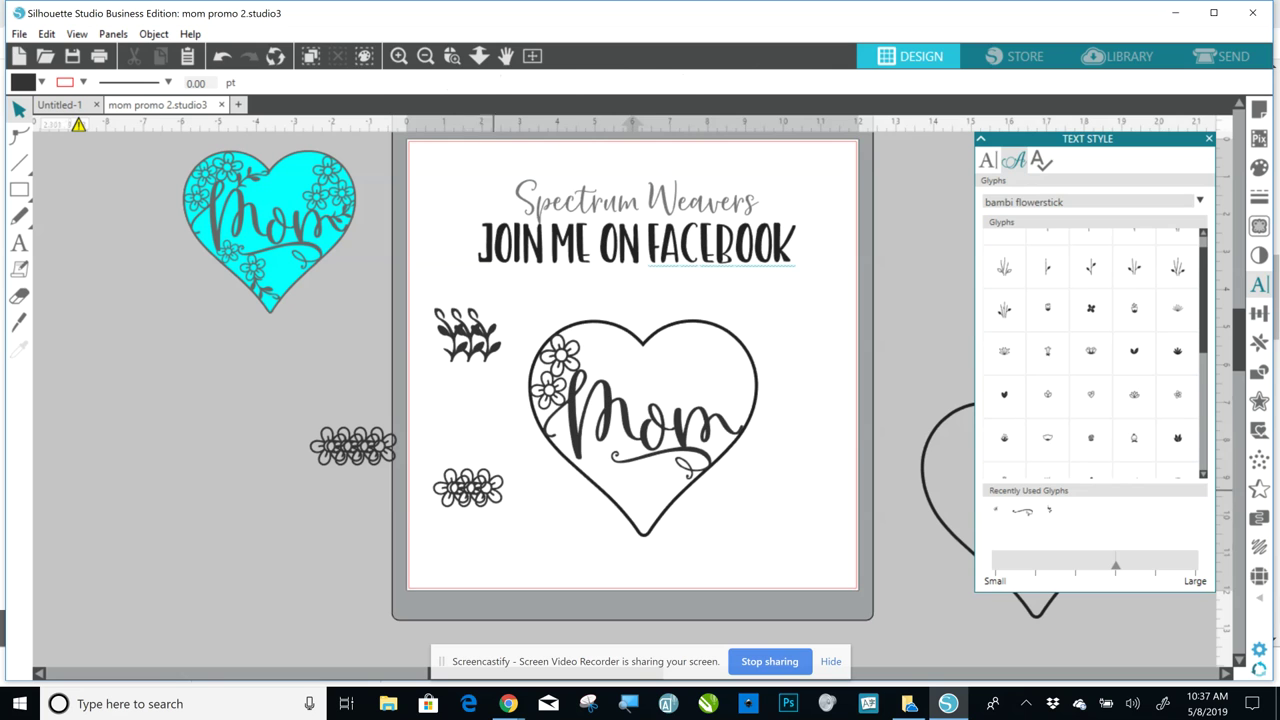
pyautogui.moveTo(490, 487); pyautogui.dragTo(602, 349)
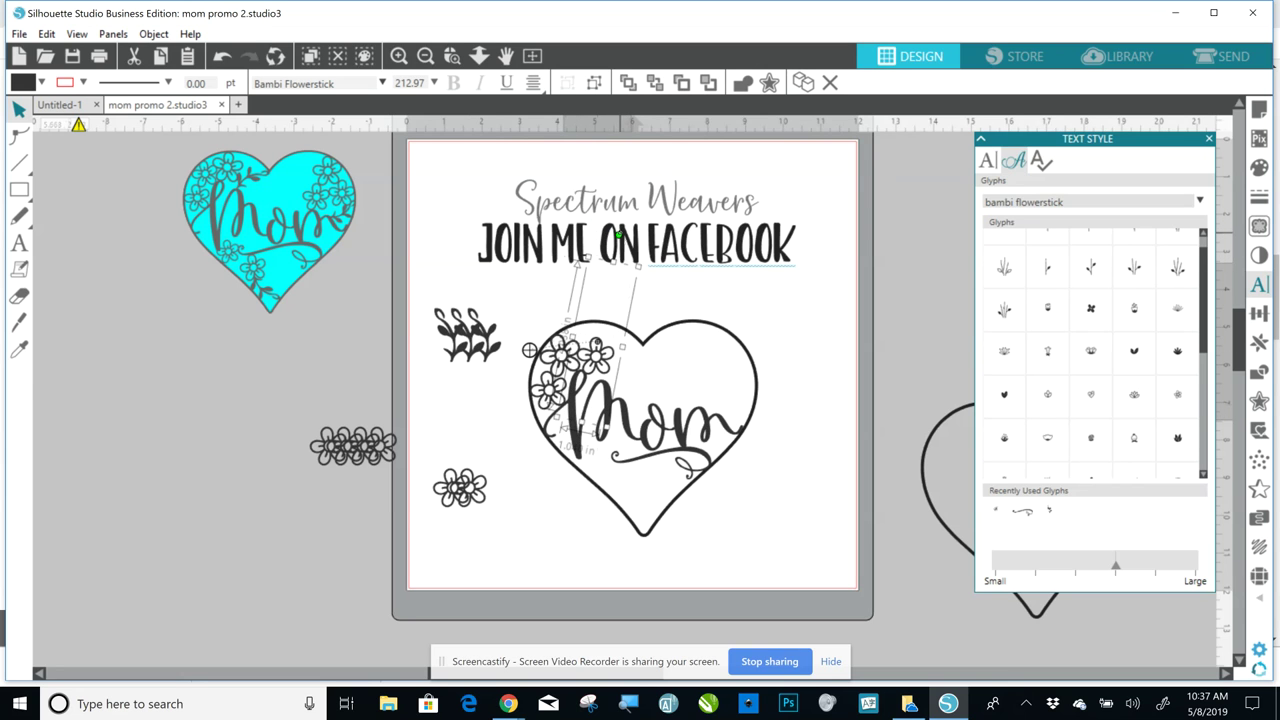
pyautogui.click(643, 387)
pyautogui.click(565, 278)
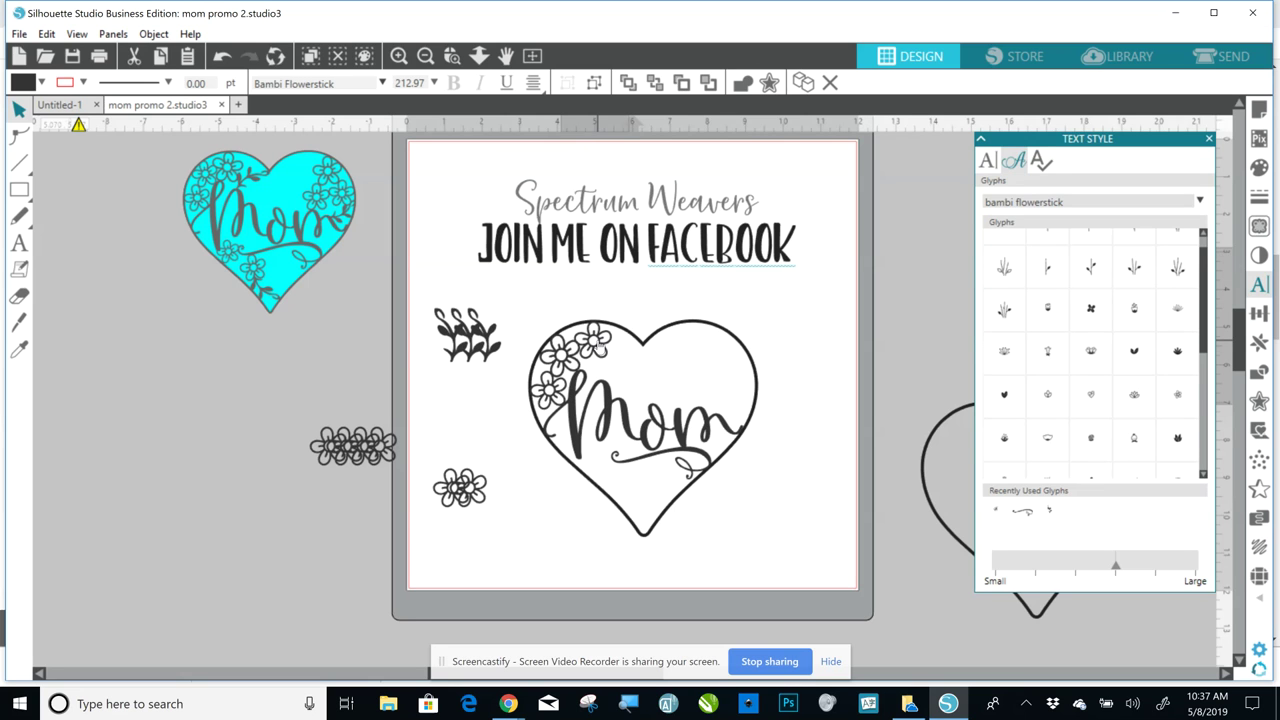
# - Enlarge the third flower to 231.06 pt, rotate it slightly clockwise, and nudge it against the neighbouring flower and the heart outline
pyautogui.click(610, 350)
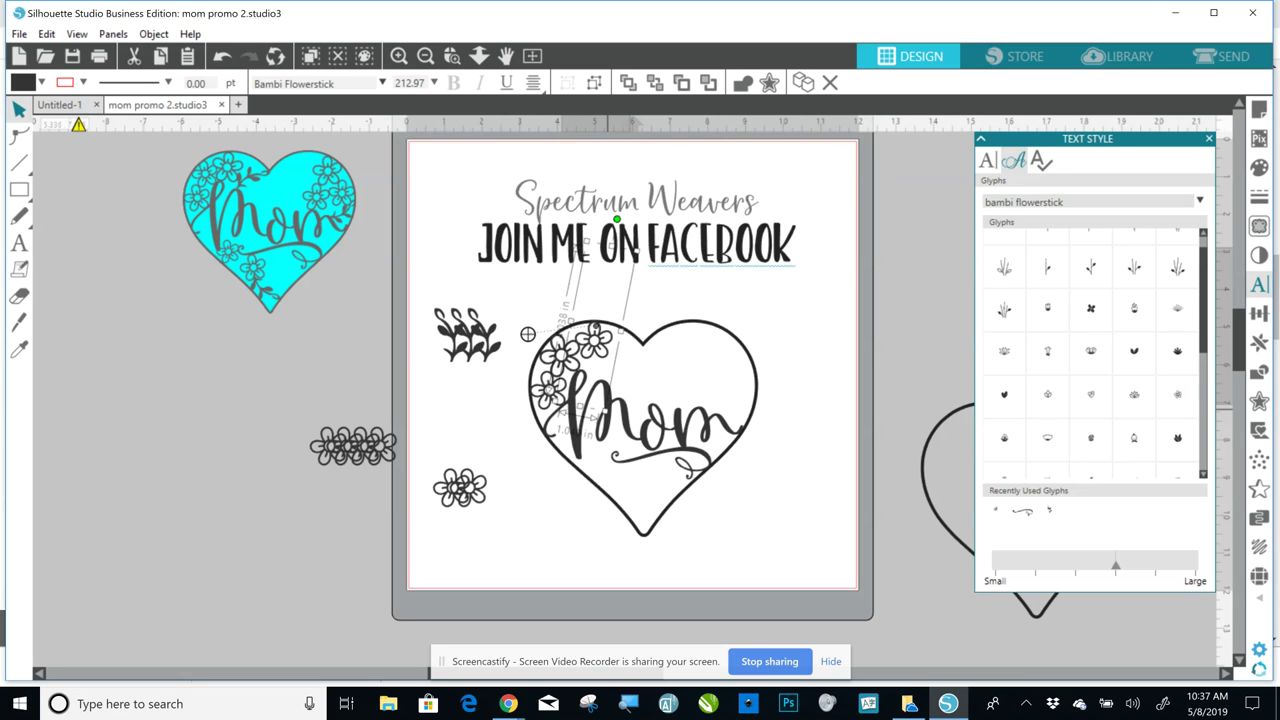
pyautogui.moveTo(606, 336)
pyautogui.mouseDown()
pyautogui.moveTo(593, 330)
pyautogui.moveTo(611, 342)
pyautogui.mouseUp()
pyautogui.click(828, 350)
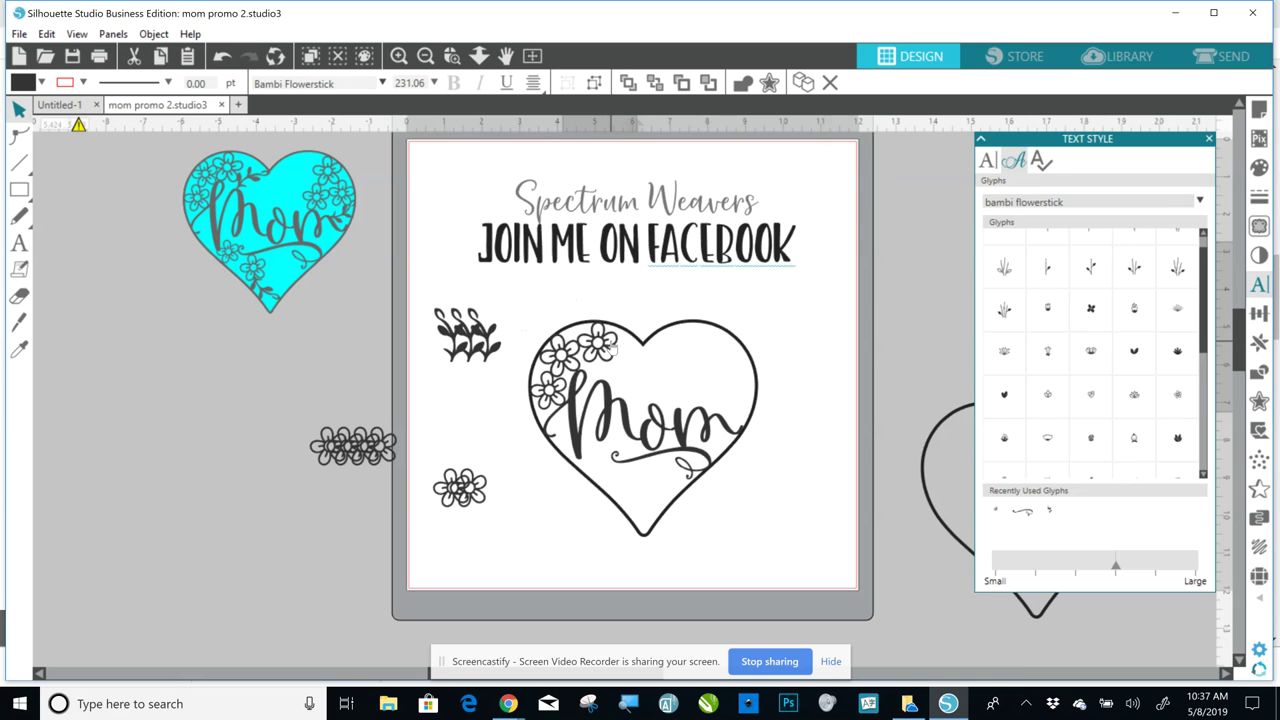
pyautogui.click(612, 347)
pyautogui.click(609, 346)
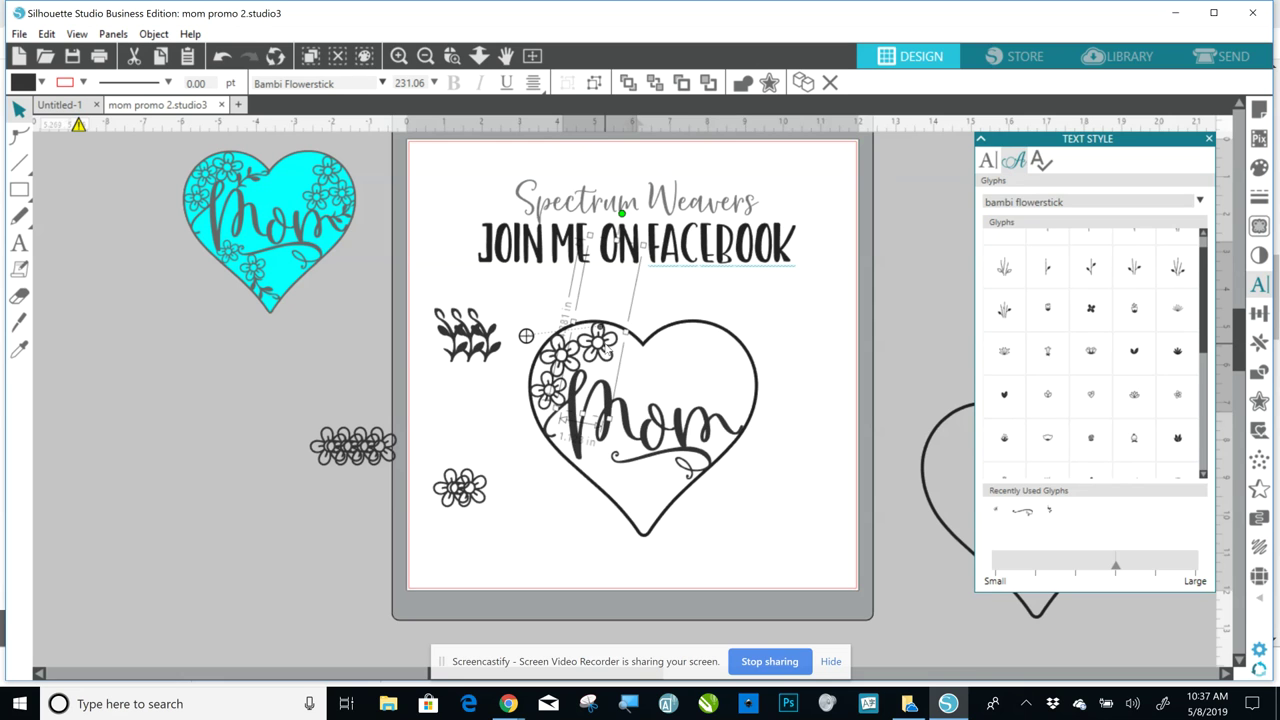
pyautogui.moveTo(621, 213); pyautogui.dragTo(635, 222)
pyautogui.moveTo(600, 357); pyautogui.dragTo(595, 357)
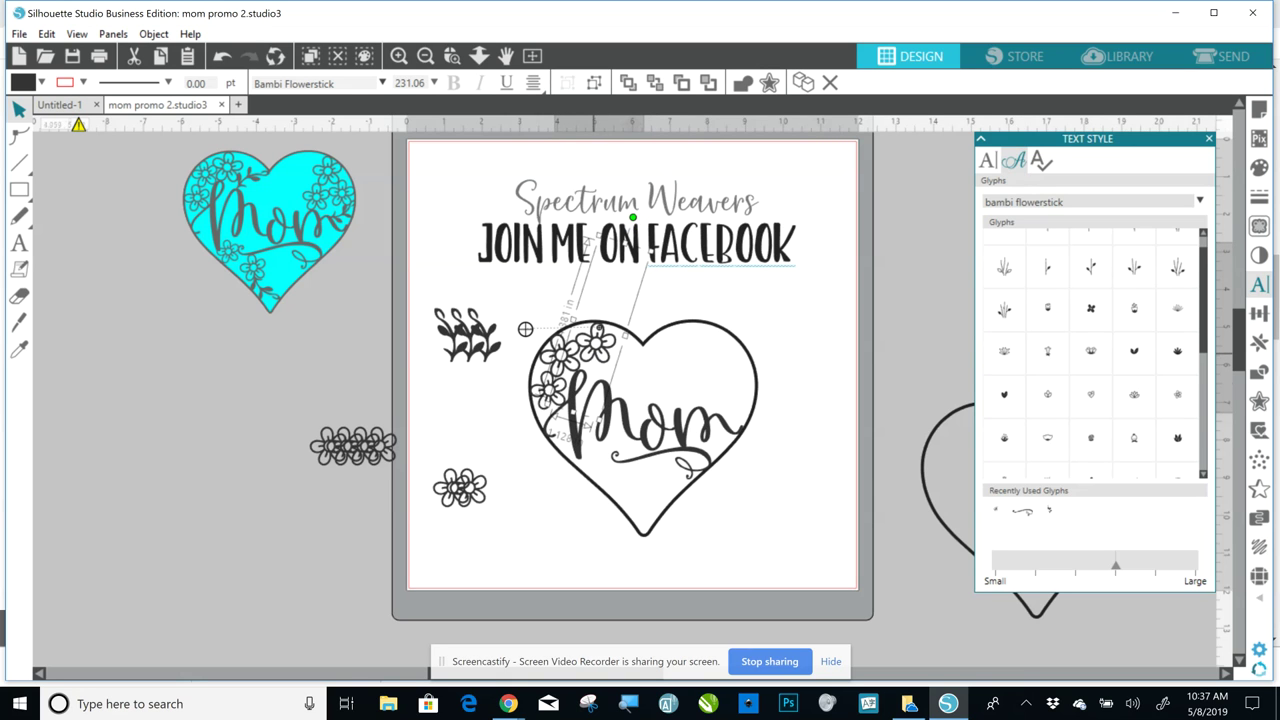
pyautogui.click(465, 395)
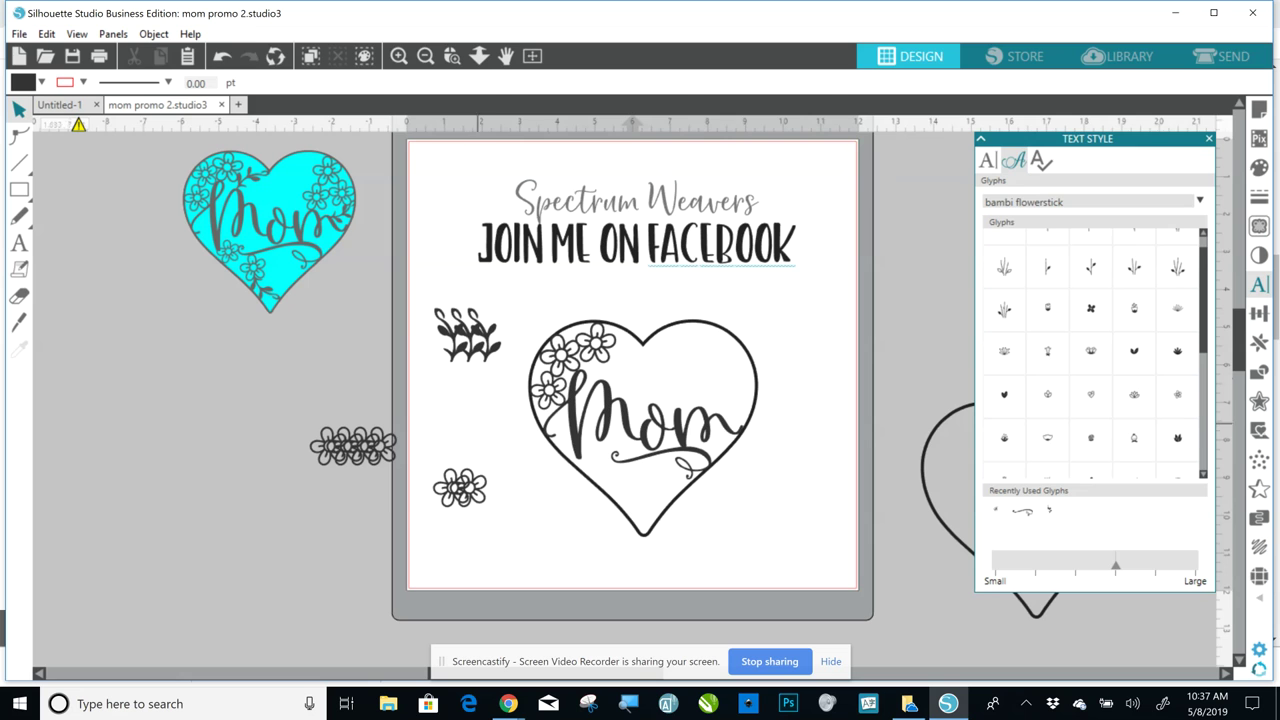
# - Flip one leafy sprig horizontally and place it above the M, rotated clockwise so its tip points towards the heart's notch
pyautogui.click(487, 348)
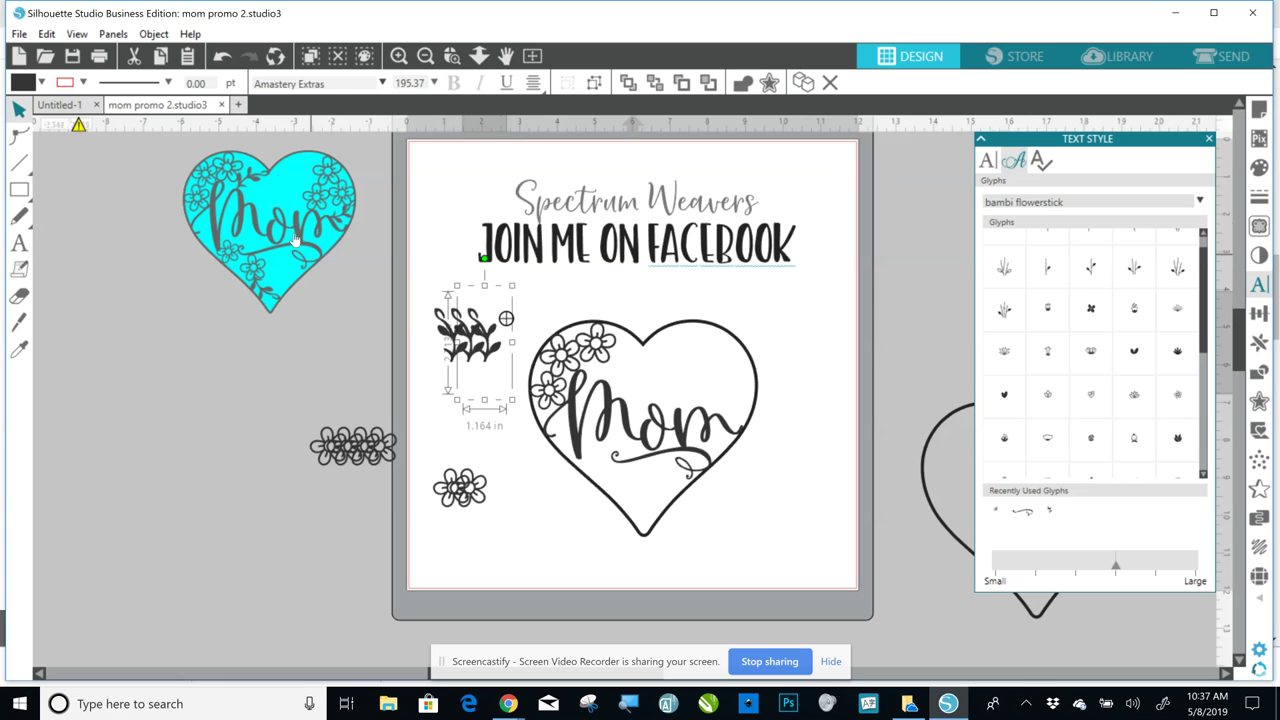
pyautogui.click(571, 293)
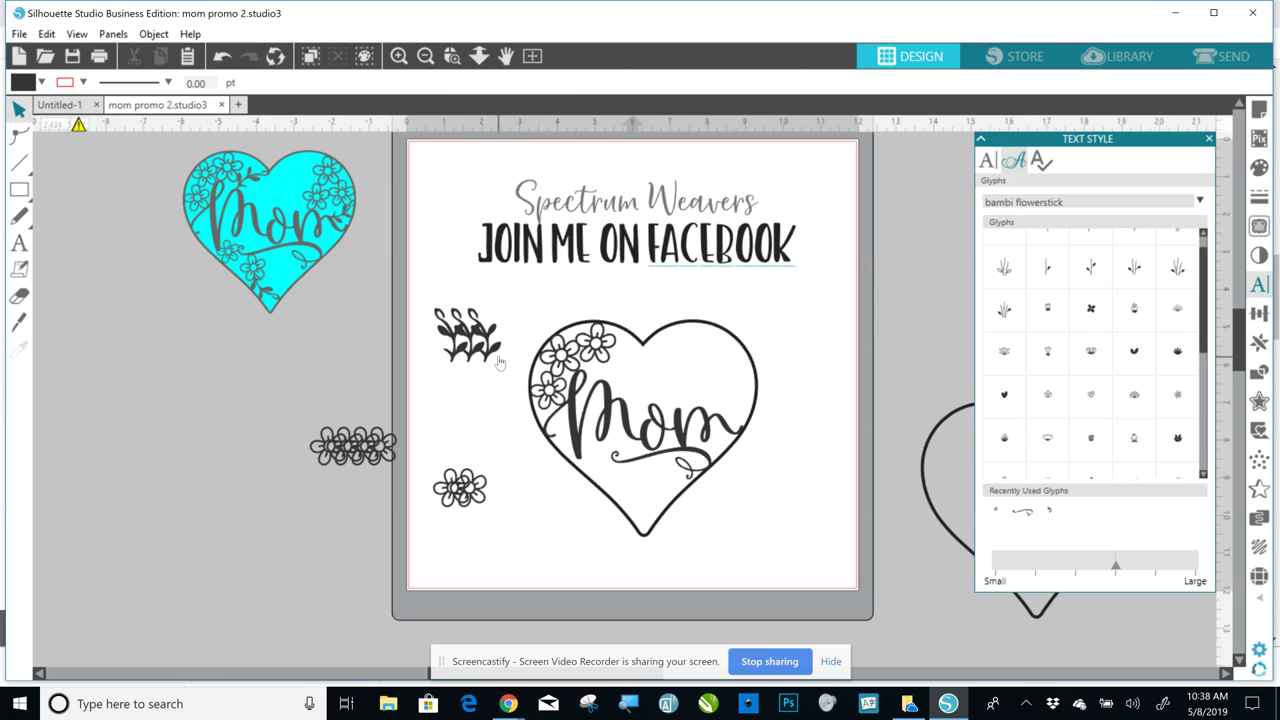
pyautogui.moveTo(488, 358); pyautogui.dragTo(528, 333)
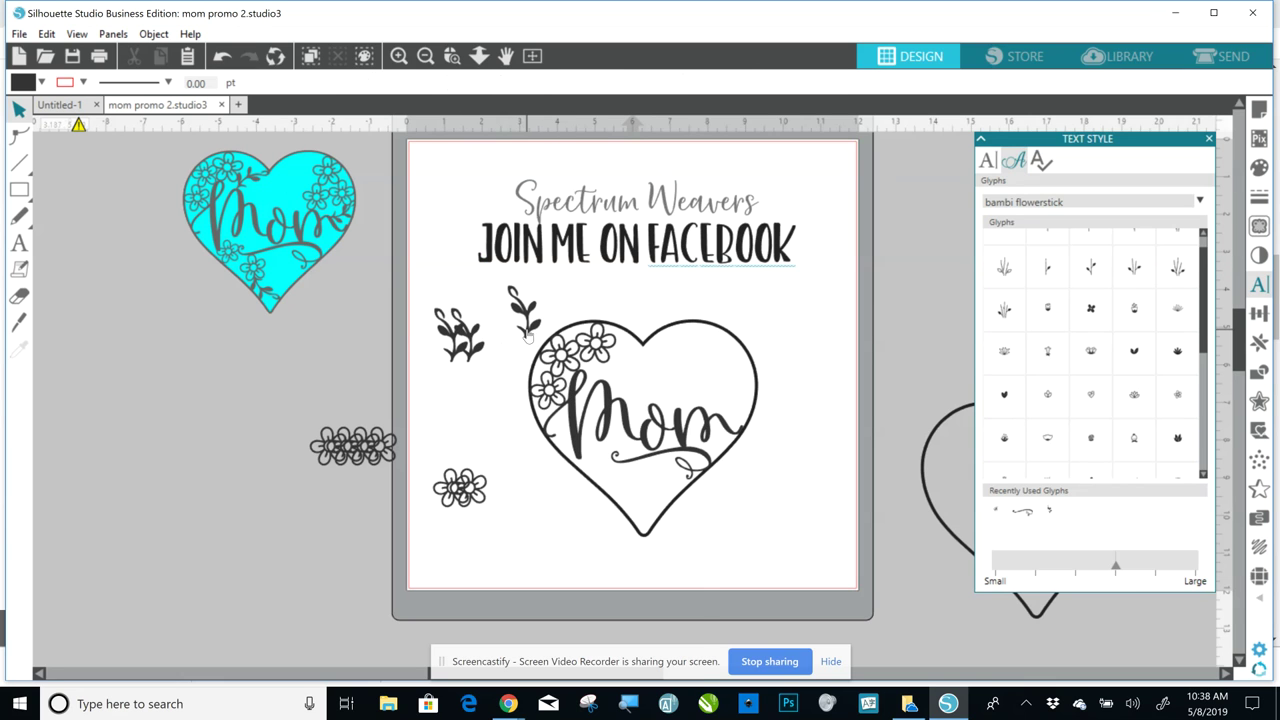
pyautogui.rightClick(529, 333)
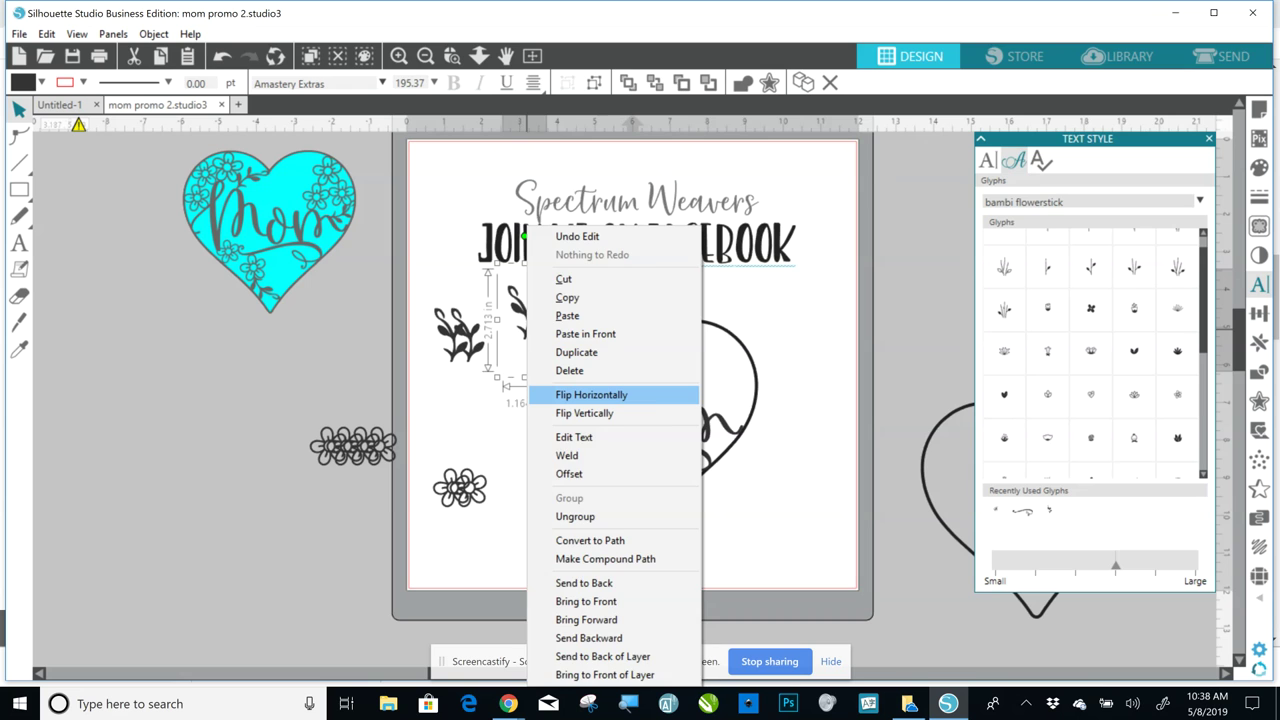
pyautogui.click(590, 394)
pyautogui.moveTo(493, 303); pyautogui.dragTo(585, 341)
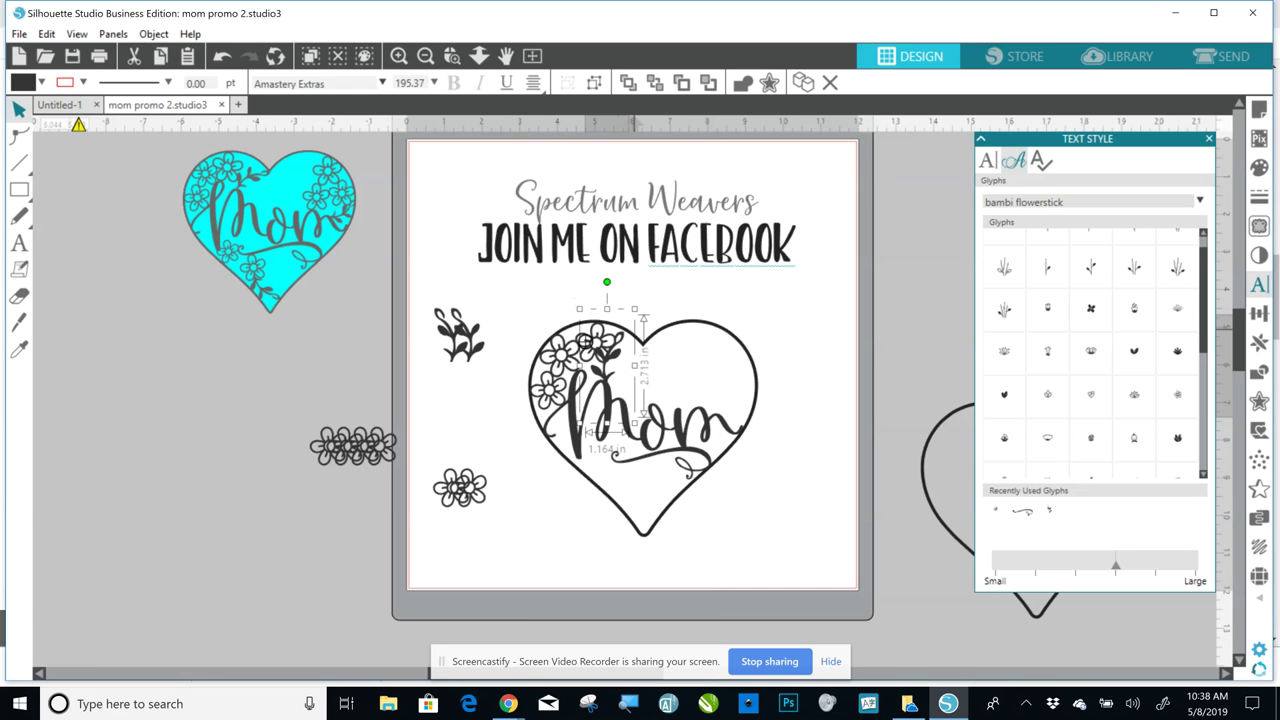
pyautogui.moveTo(606, 282); pyautogui.dragTo(639, 309)
pyautogui.click(497, 366)
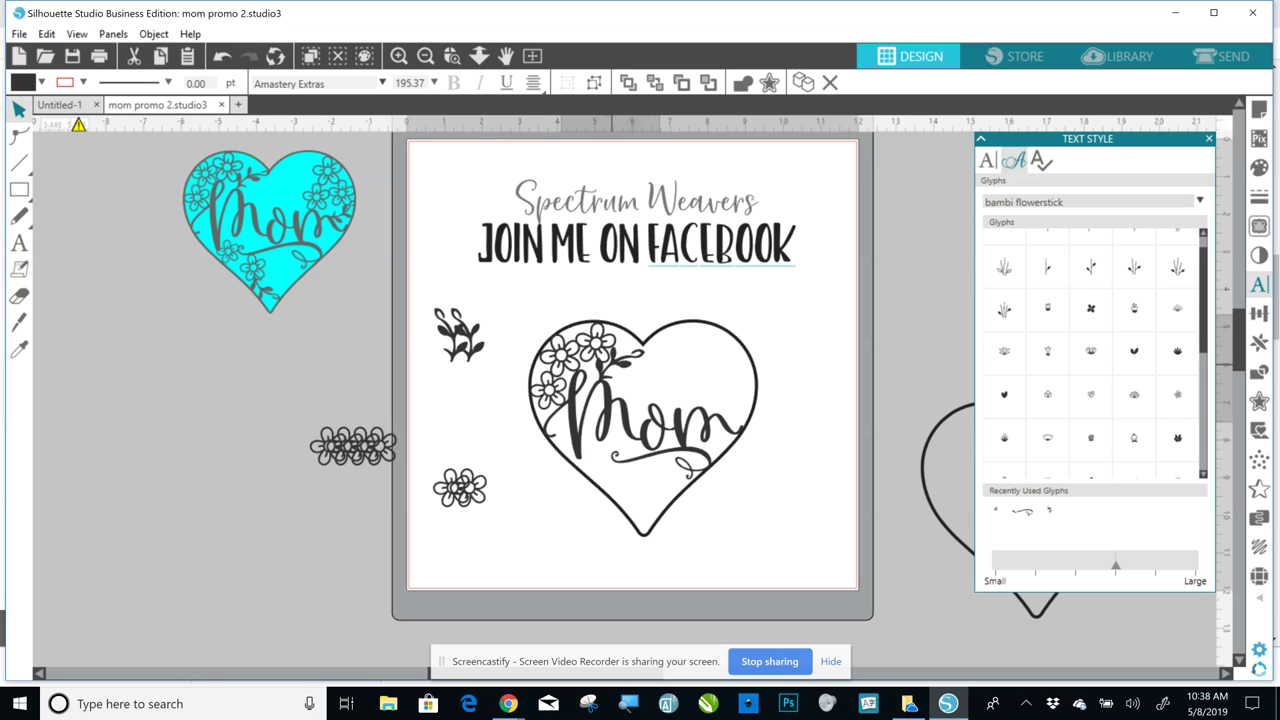
# - Move the third flower out above the heart, enlarge the sprig to 211.91 pt, and fit it between the M and the notch
pyautogui.moveTo(612, 364); pyautogui.dragTo(557, 291)
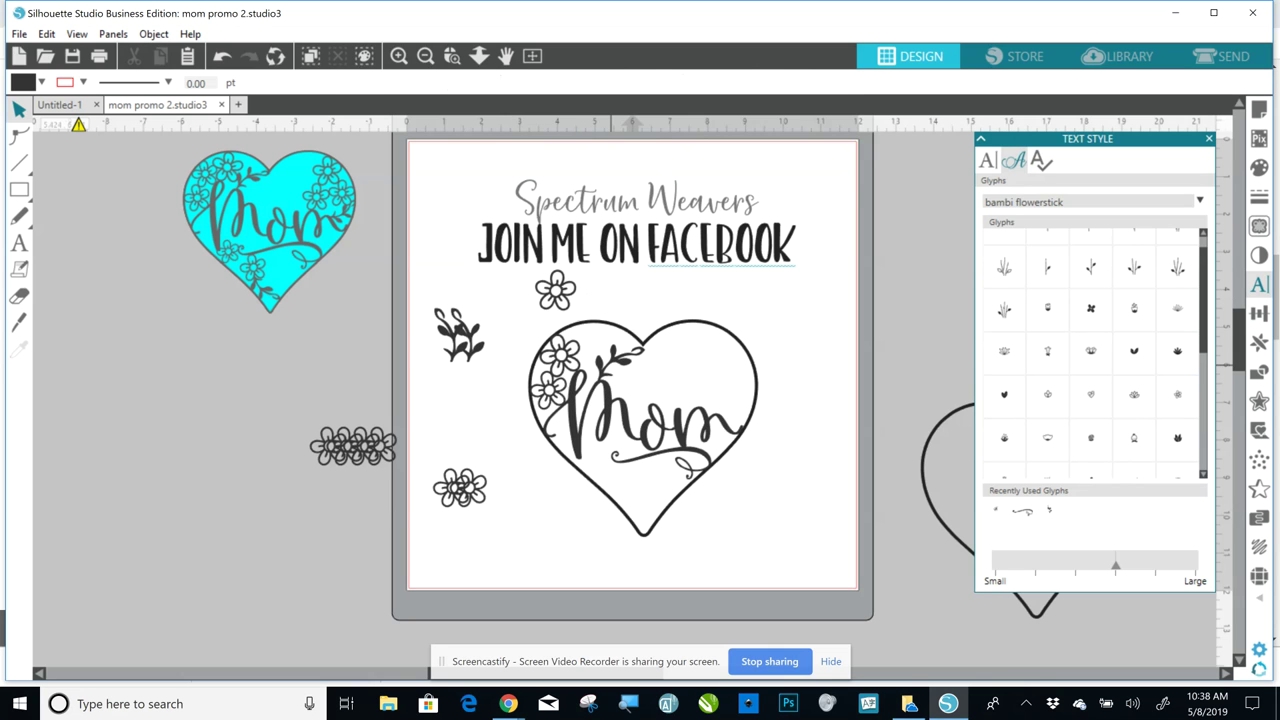
pyautogui.click(604, 364)
pyautogui.moveTo(604, 364); pyautogui.dragTo(606, 366)
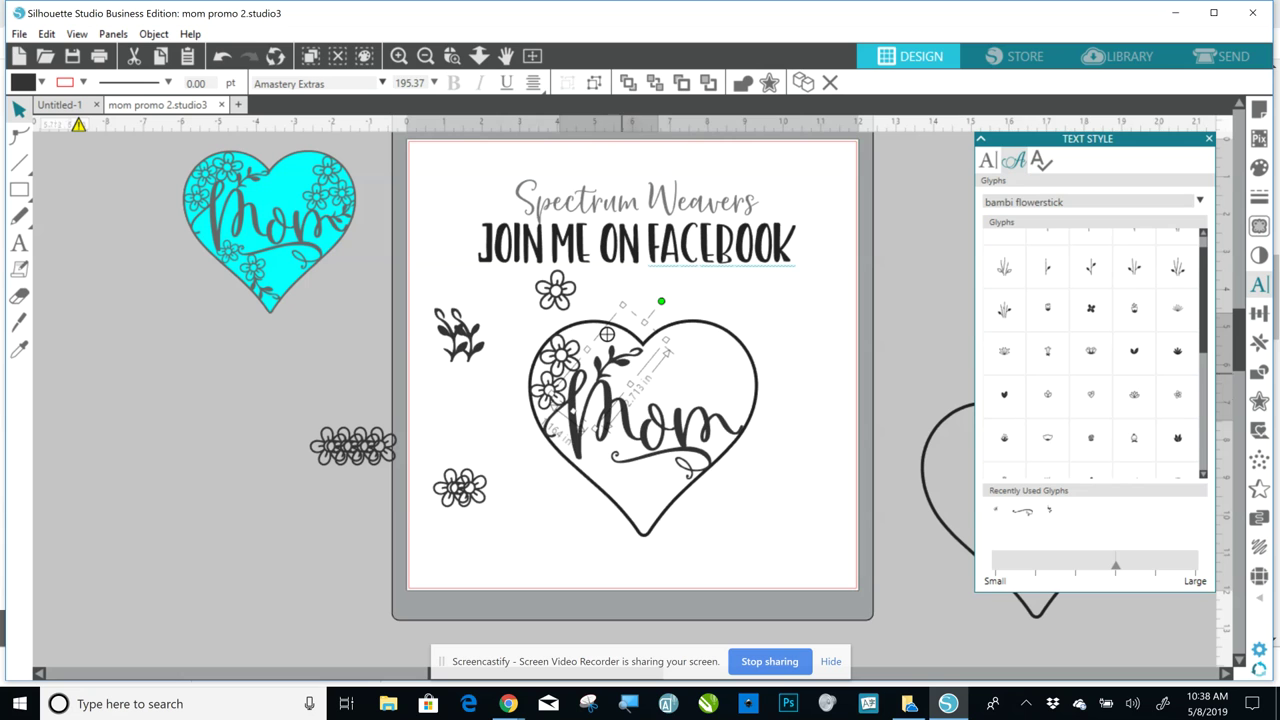
pyautogui.moveTo(594, 428); pyautogui.dragTo(593, 437)
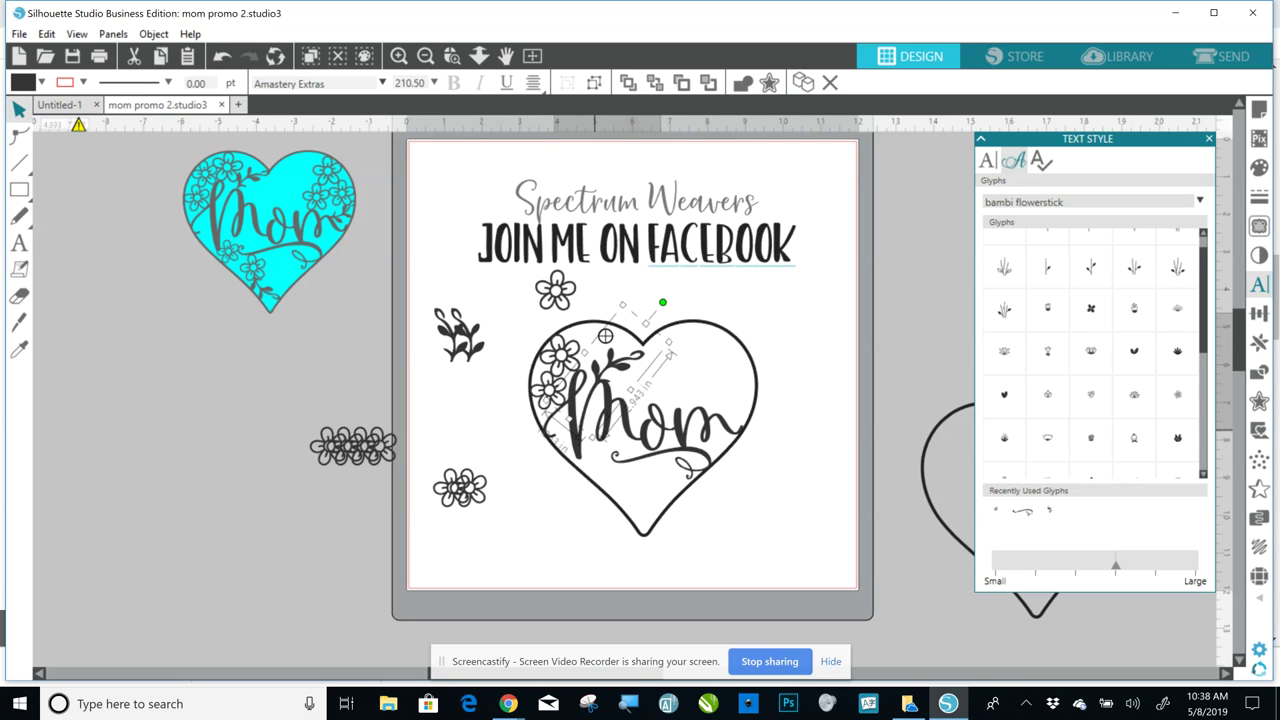
pyautogui.moveTo(617, 366); pyautogui.dragTo(622, 362)
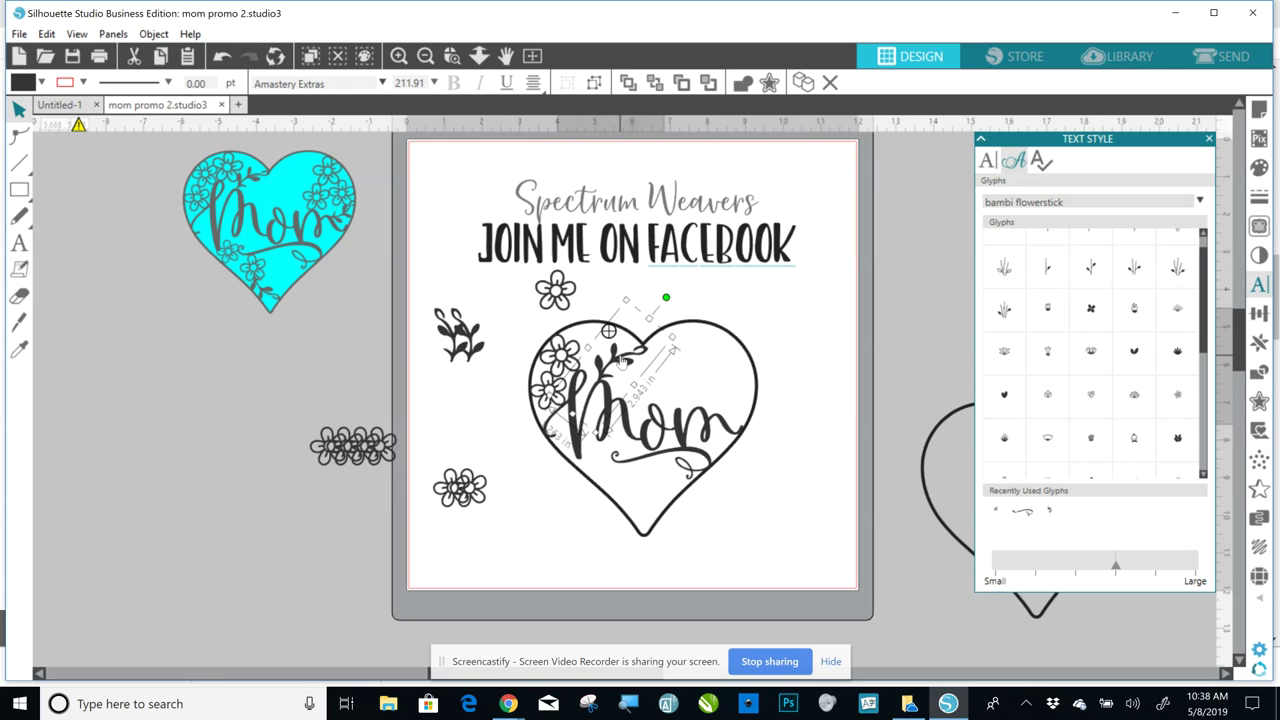
pyautogui.click(503, 323)
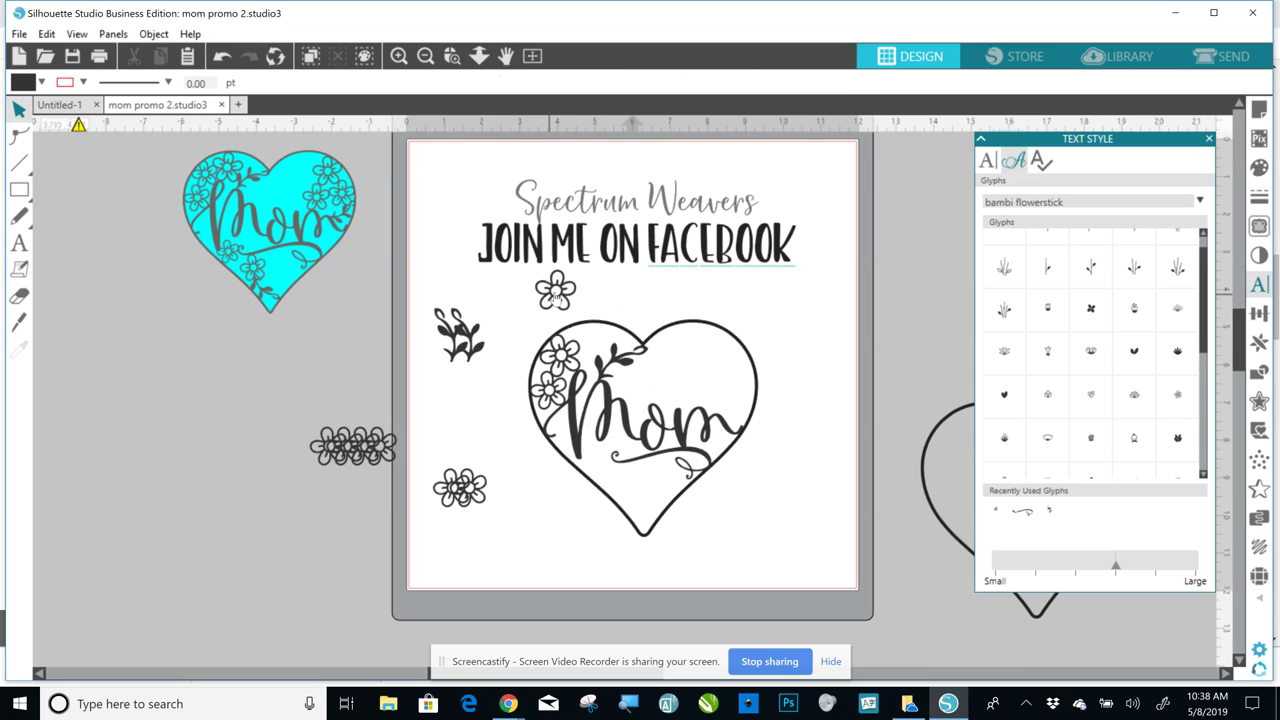
# - Return the flower to the top of the left lobe beside the sprig, adjust its rotation, and reduce it to 213.29 pt
pyautogui.moveTo(555, 291); pyautogui.dragTo(593, 344)
pyautogui.click(593, 344)
pyautogui.click(593, 344)
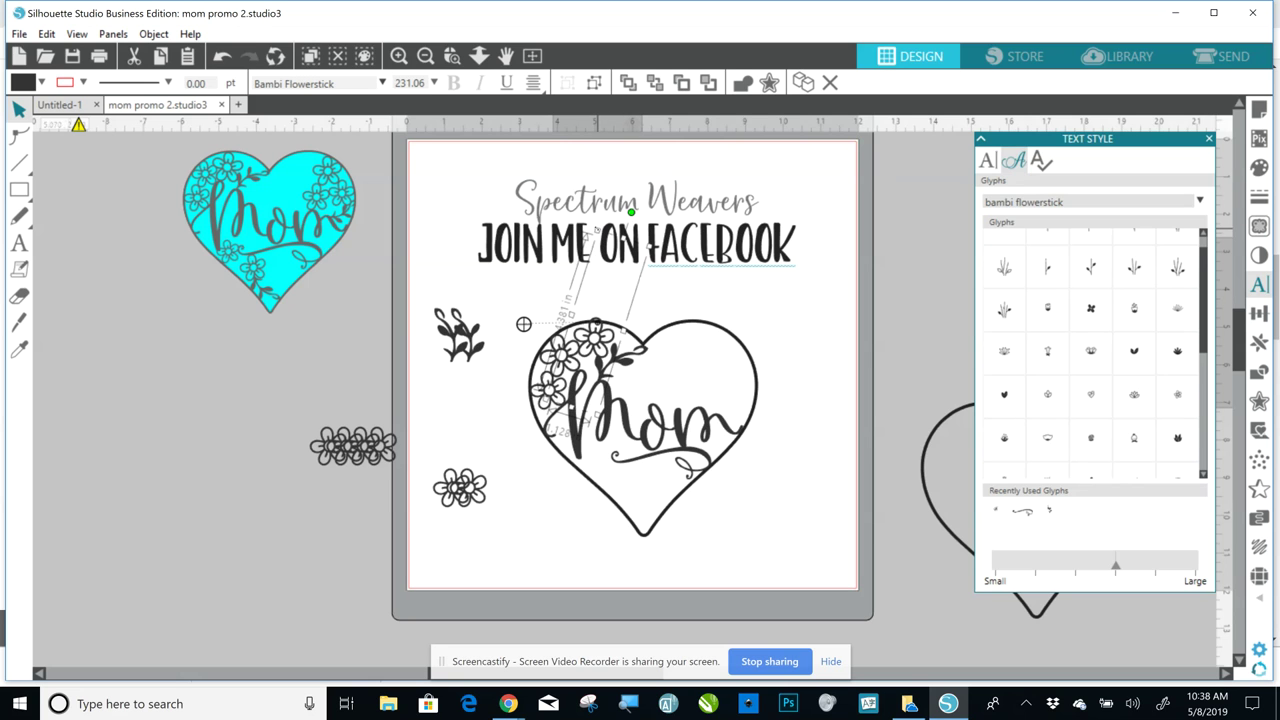
pyautogui.moveTo(631, 212); pyautogui.dragTo(628, 225)
pyautogui.click(544, 292)
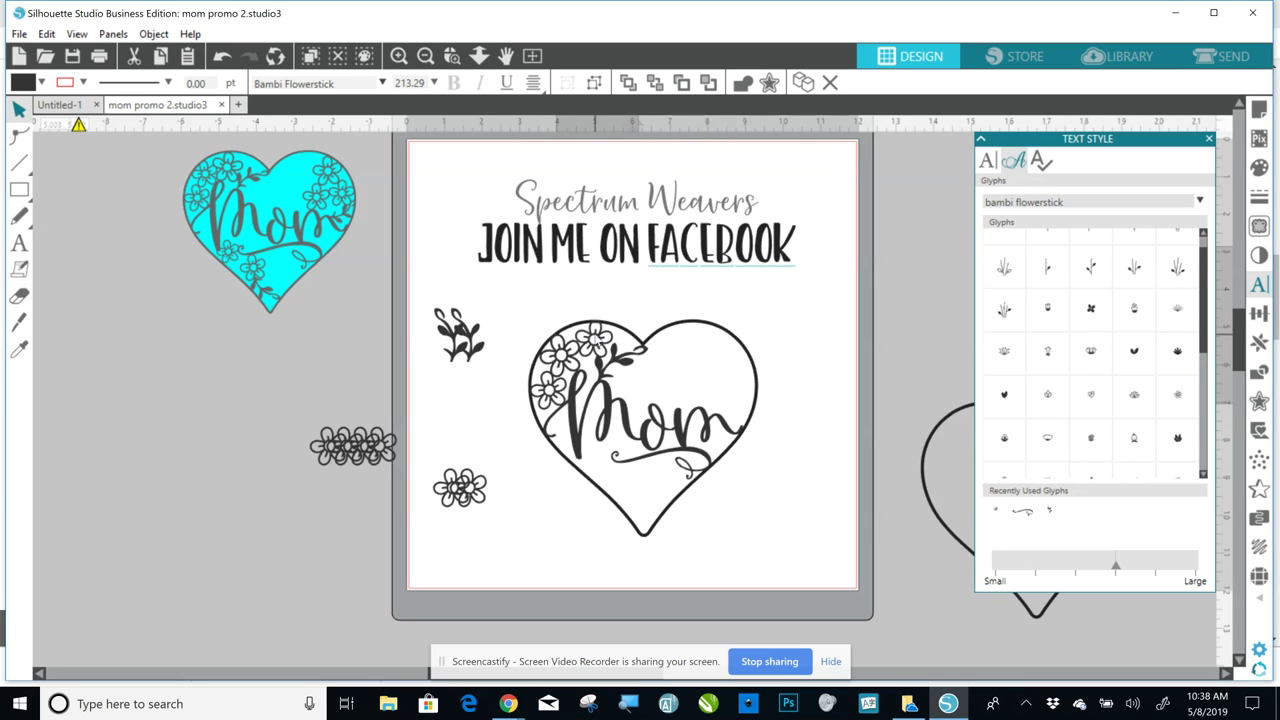
pyautogui.press('Escape')
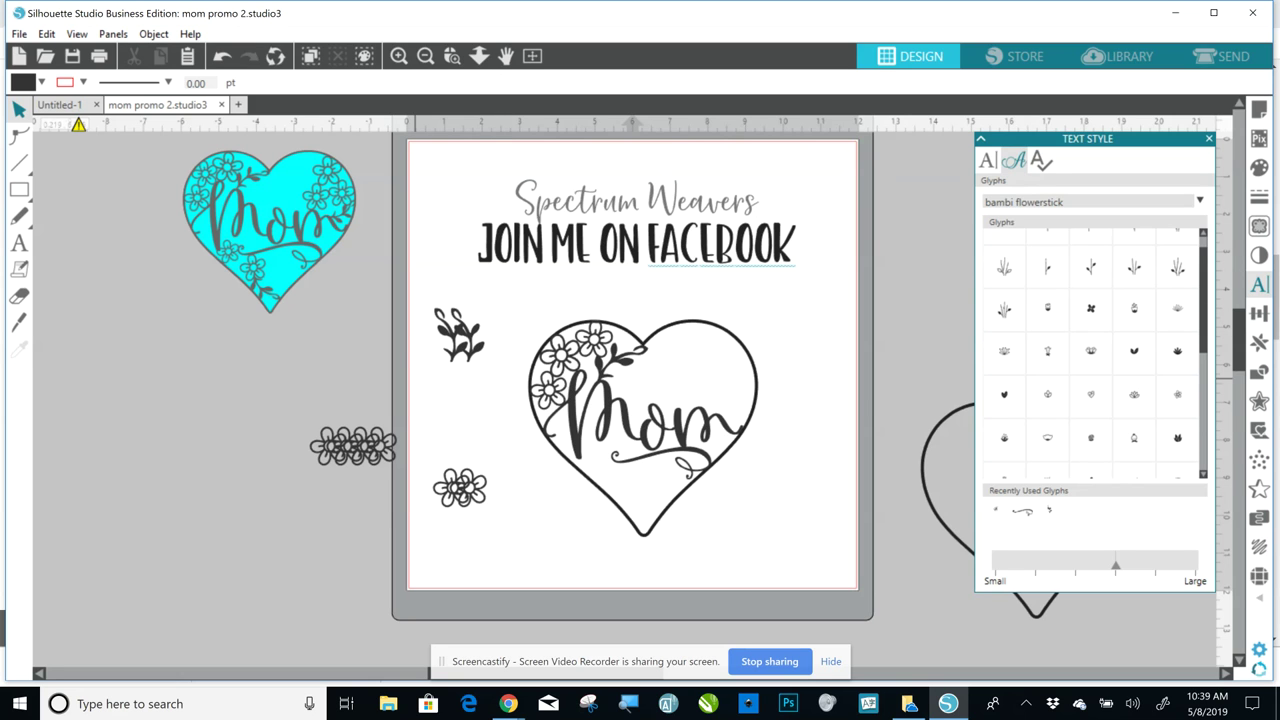
# - Place a second leafy sprig in the heart's right lobe and rotate it clockwise to point towards the right edge
pyautogui.click(452, 338)
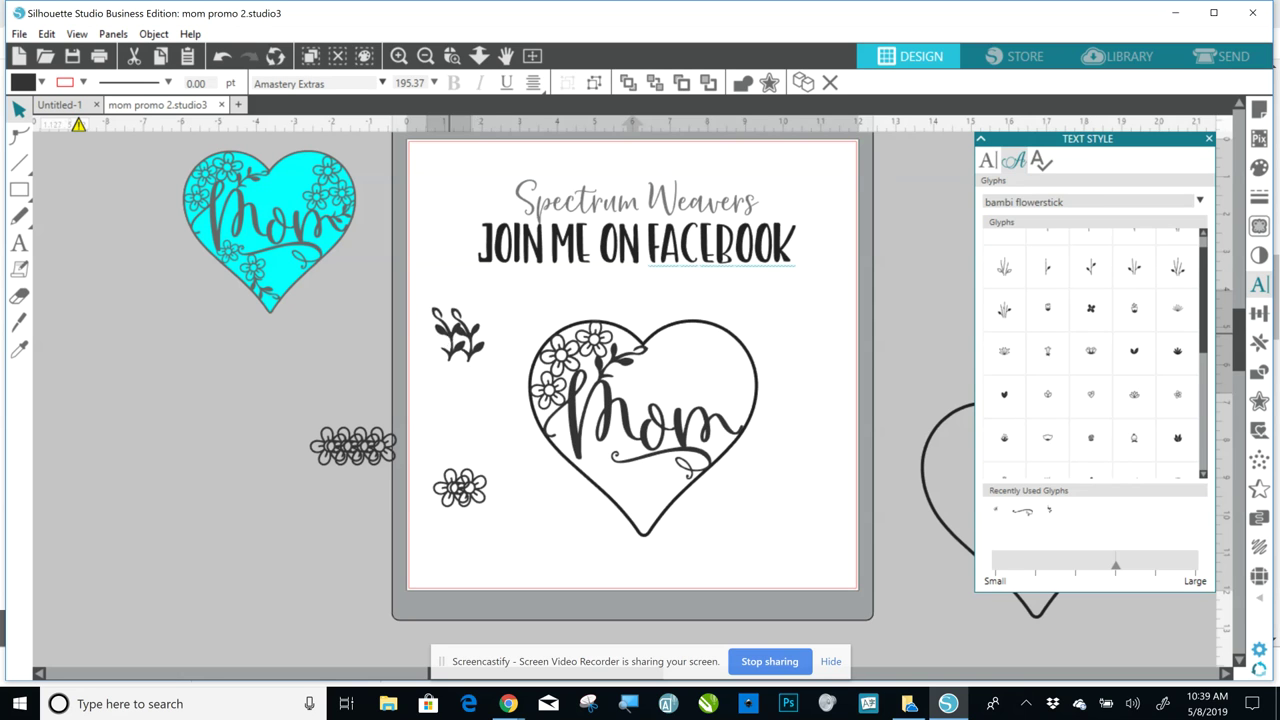
pyautogui.moveTo(452, 338); pyautogui.dragTo(708, 385)
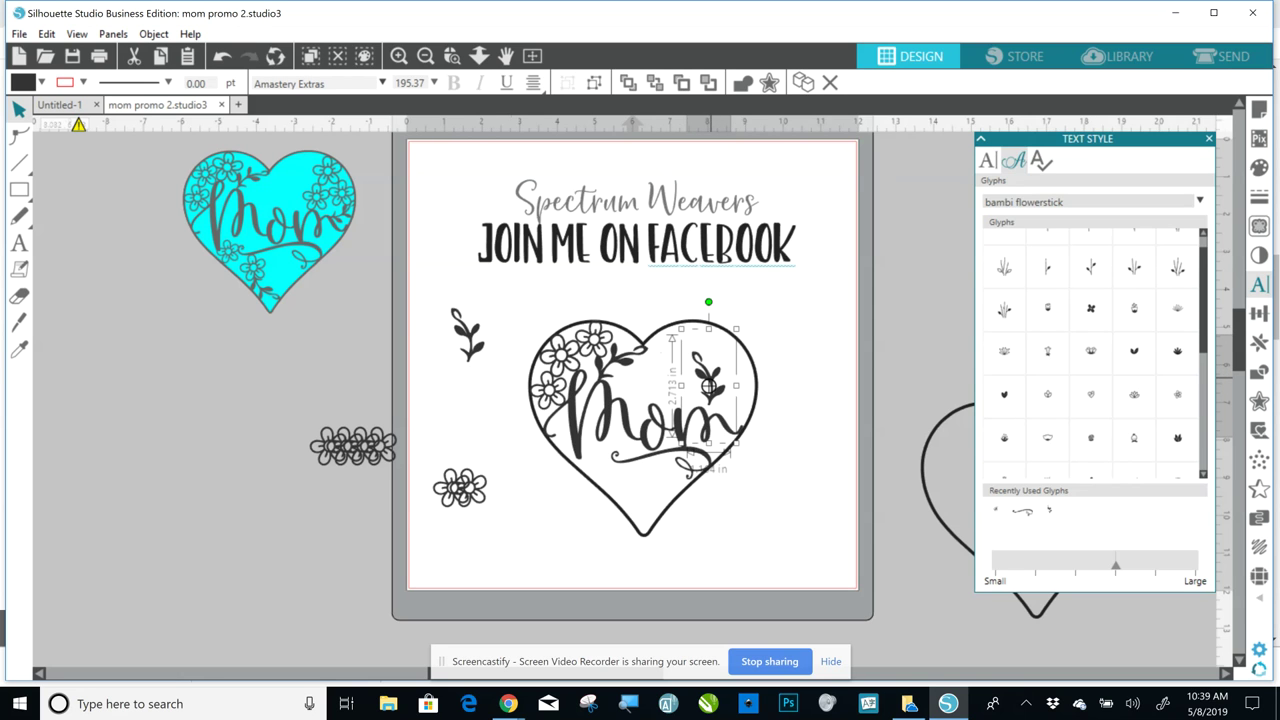
pyautogui.moveTo(708, 301); pyautogui.dragTo(790, 365)
pyautogui.press('Escape')
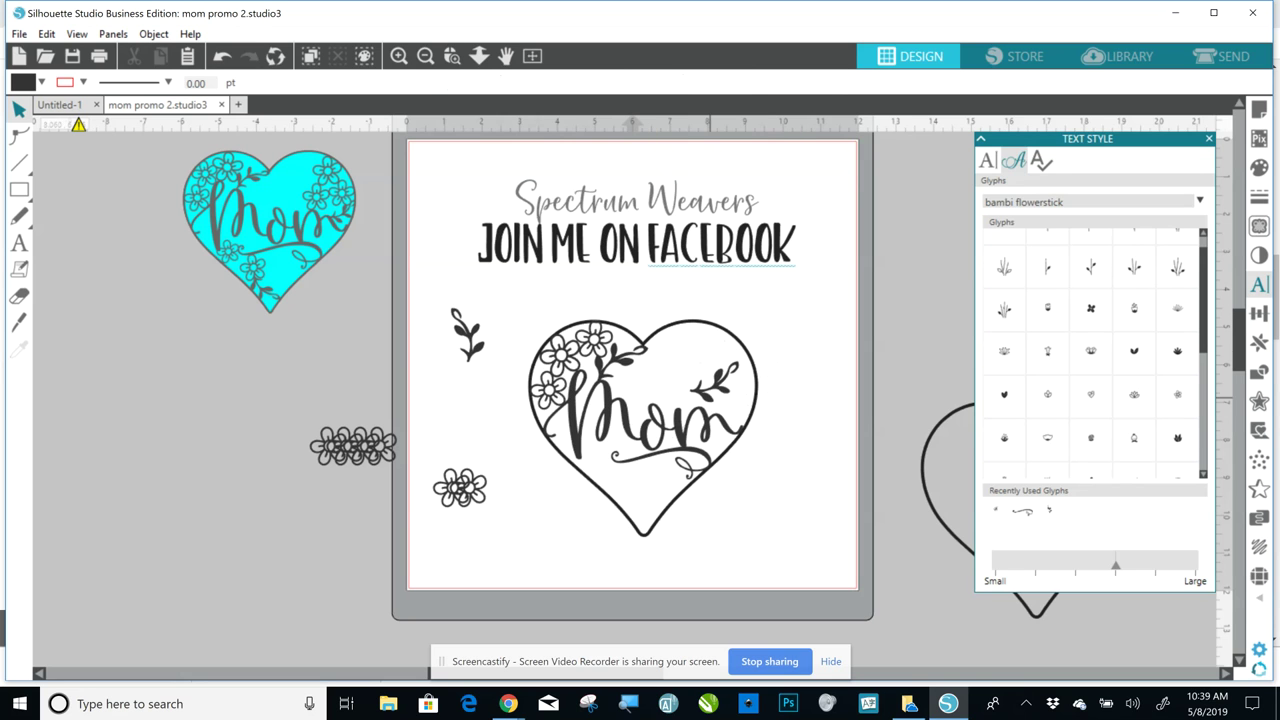
# - Move the second sprig to the end of the last m, reduce it to 169.09 pt, and fit its tip against the right outline
pyautogui.moveTo(711, 387); pyautogui.dragTo(735, 411)
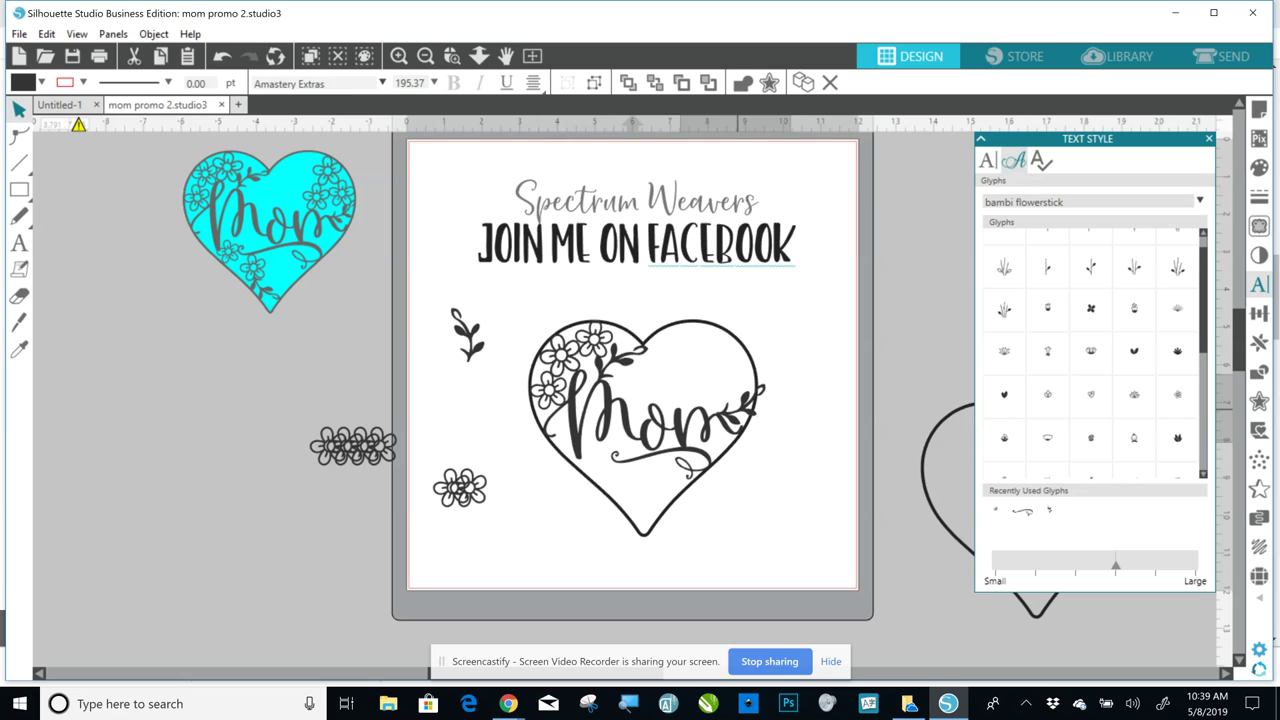
pyautogui.click(735, 408)
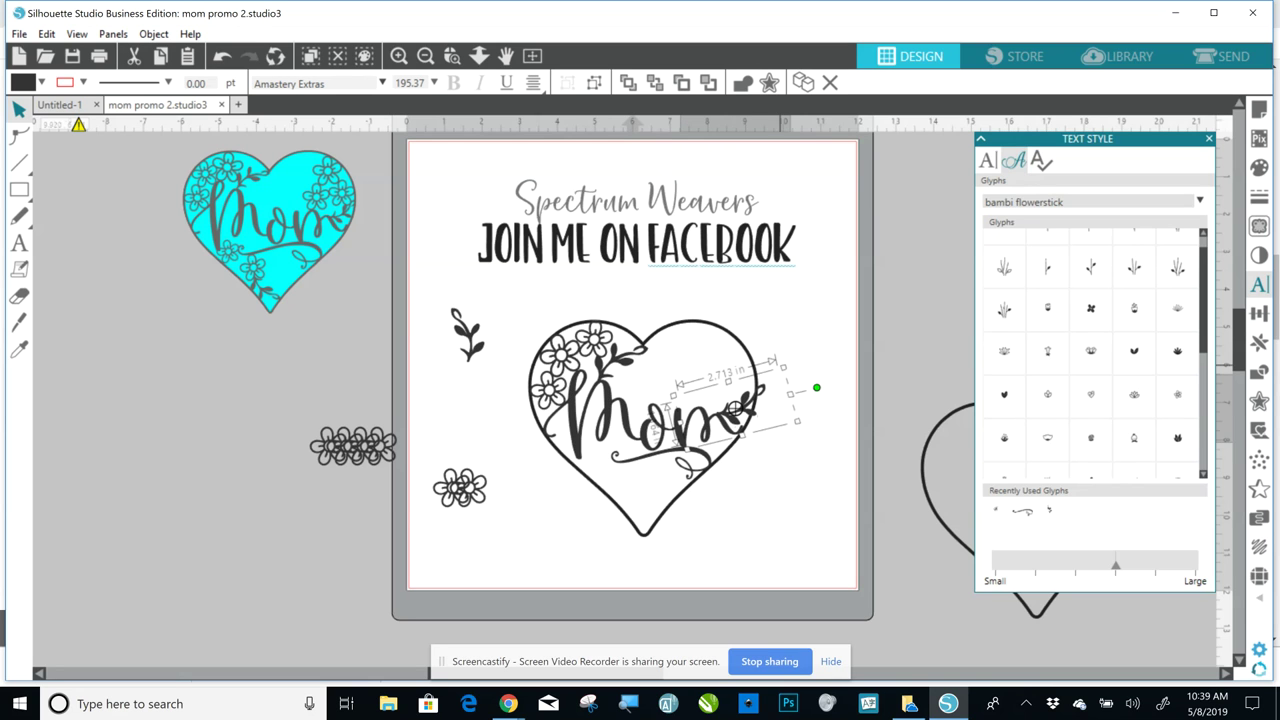
pyautogui.moveTo(782, 368); pyautogui.dragTo(803, 385)
pyautogui.click(782, 510)
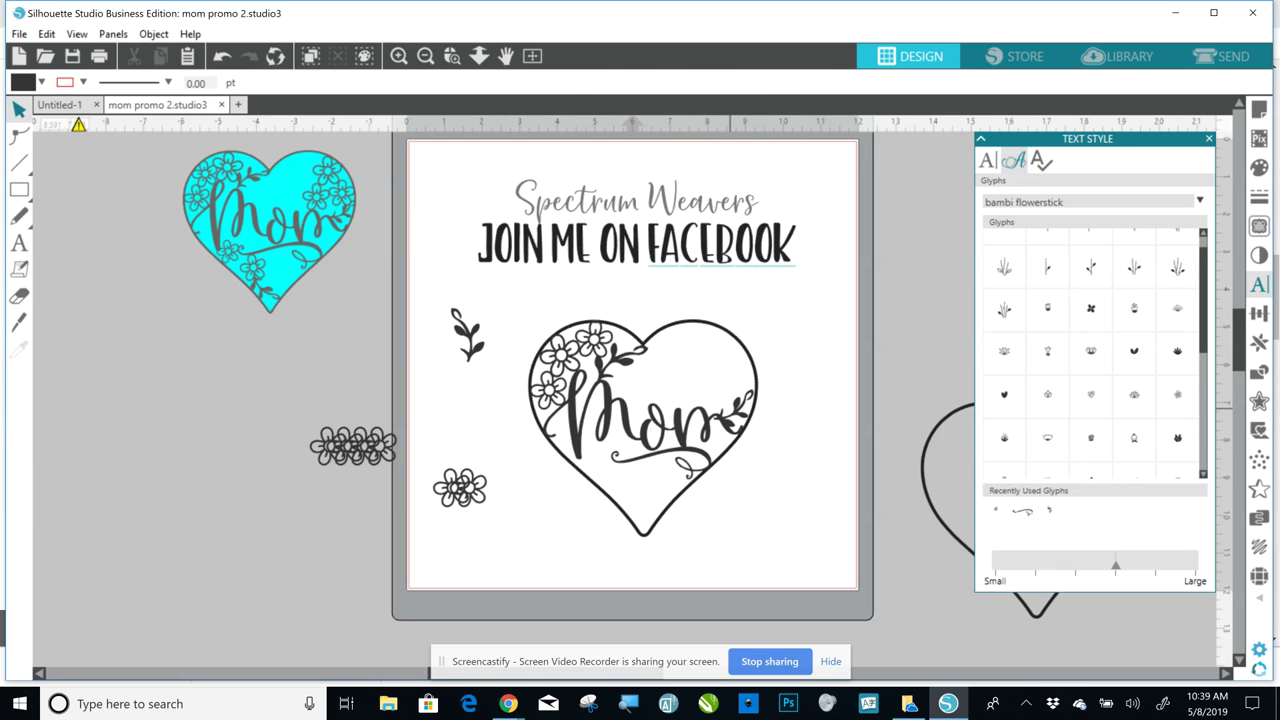
pyautogui.click(736, 406)
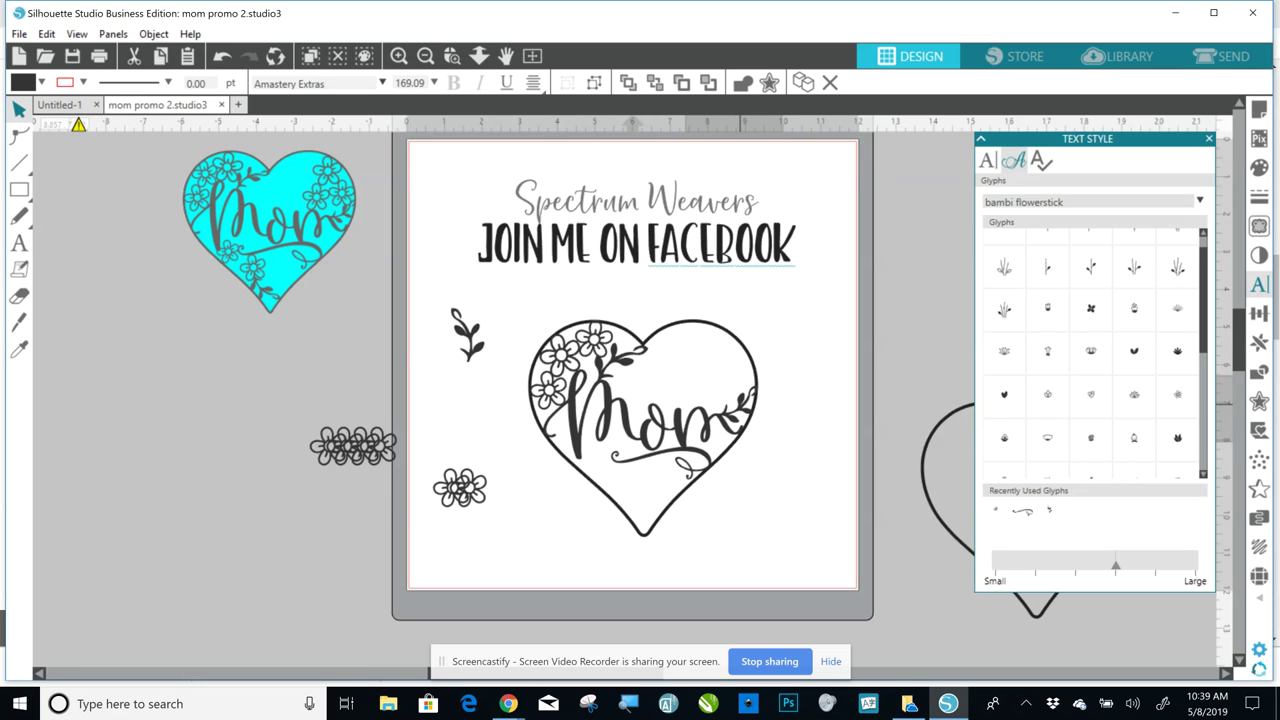
pyautogui.click(810, 430)
# - Place one flower above the right sprig along the heart's edge, and a second flower above it at the top of the right lobe
pyautogui.click(477, 477)
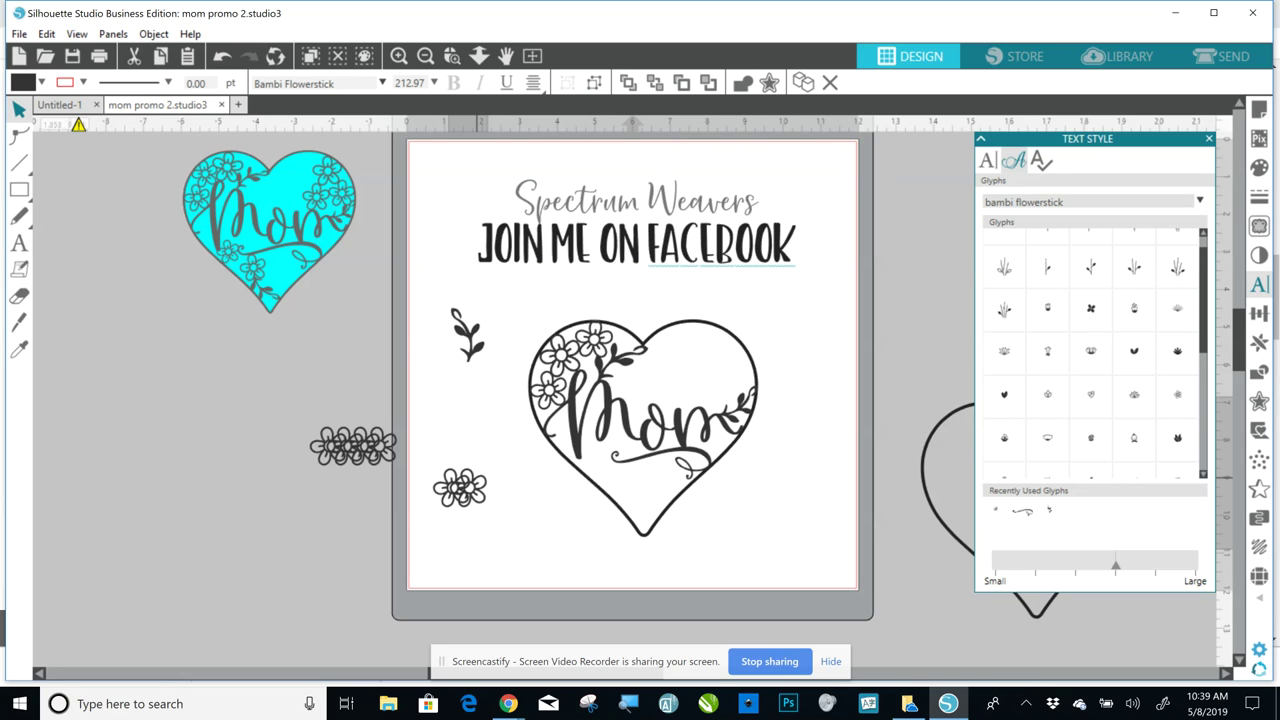
pyautogui.moveTo(470, 488); pyautogui.dragTo(734, 376)
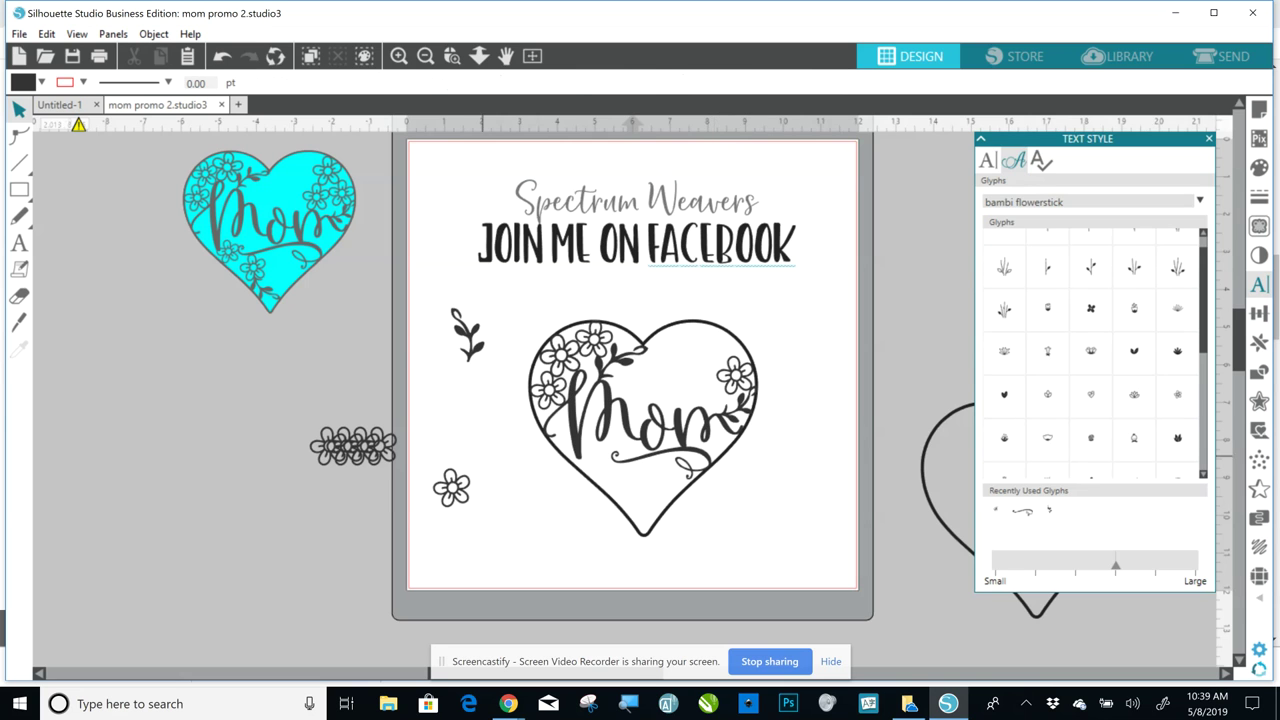
pyautogui.moveTo(451, 487)
pyautogui.mouseDown()
pyautogui.moveTo(675, 320)
pyautogui.moveTo(702, 345)
pyautogui.moveTo(706, 392)
pyautogui.moveTo(704, 322)
pyautogui.moveTo(714, 345)
pyautogui.mouseUp()
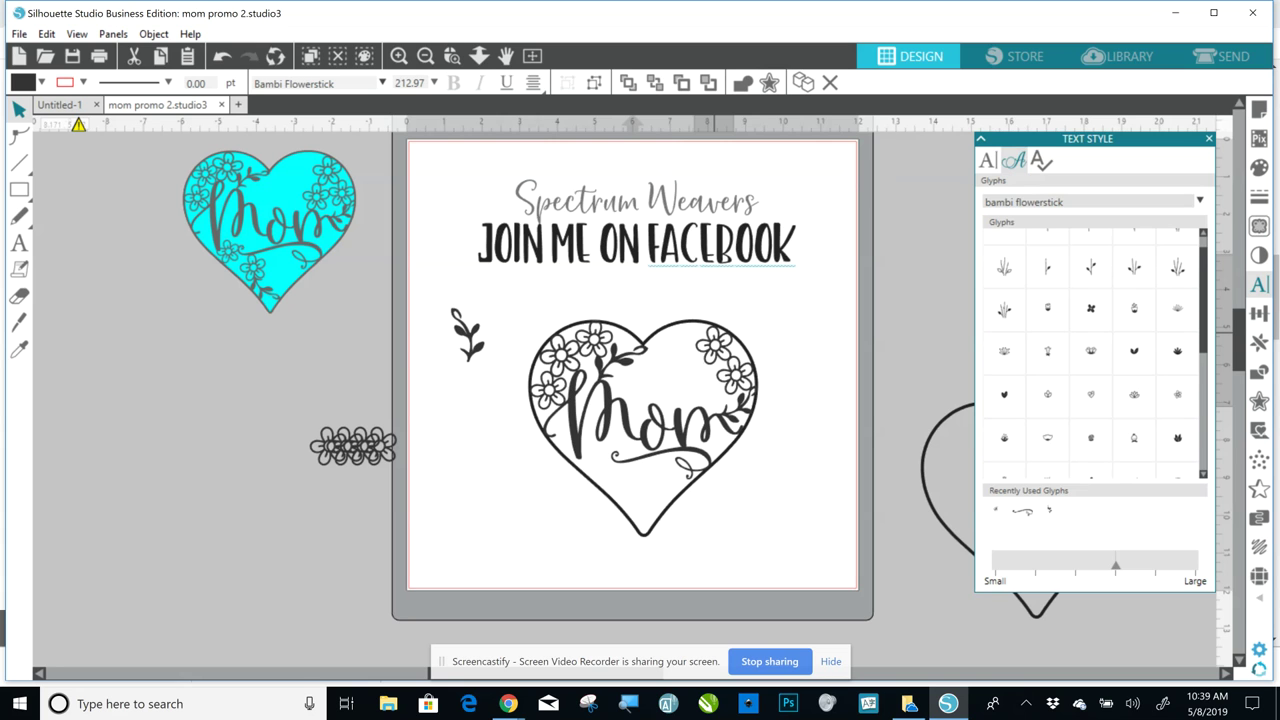
pyautogui.press('Escape')
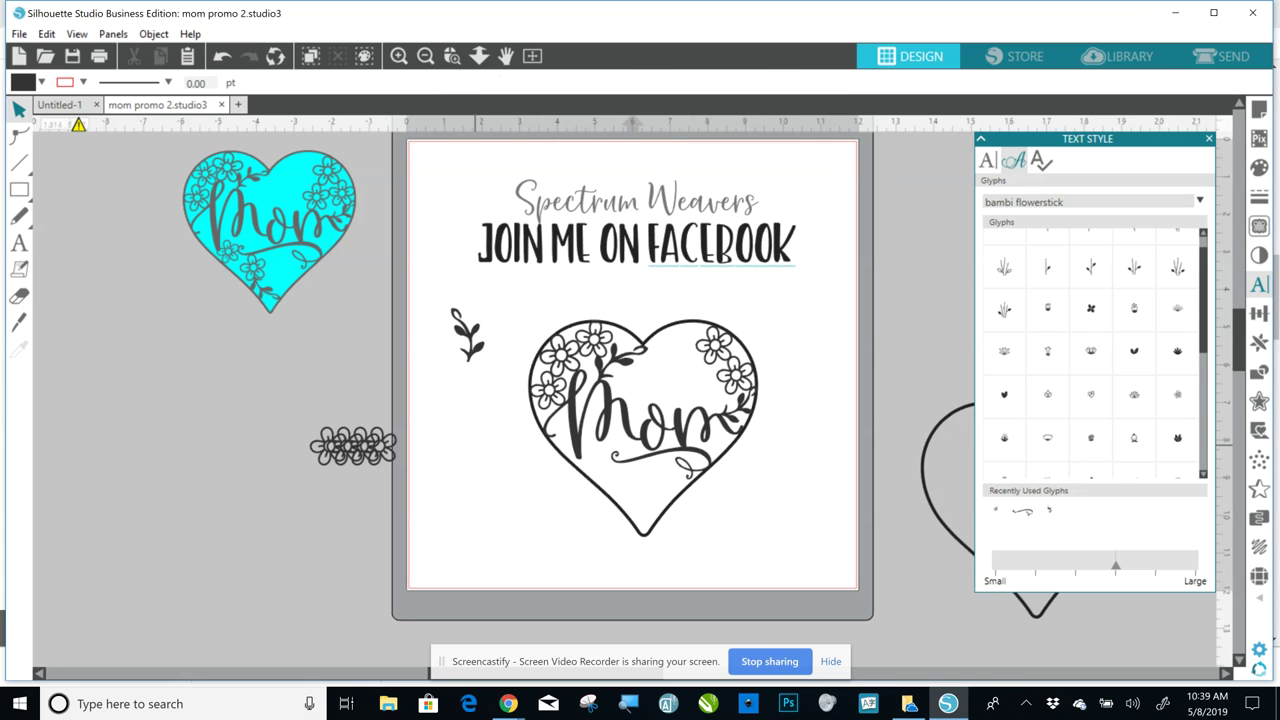
# - Place a third flower in the right lobe just above the last m and rotate it slightly clockwise
pyautogui.moveTo(378, 446)
pyautogui.mouseDown()
pyautogui.moveTo(475, 447)
pyautogui.moveTo(681, 415)
pyautogui.moveTo(699, 385)
pyautogui.mouseUp()
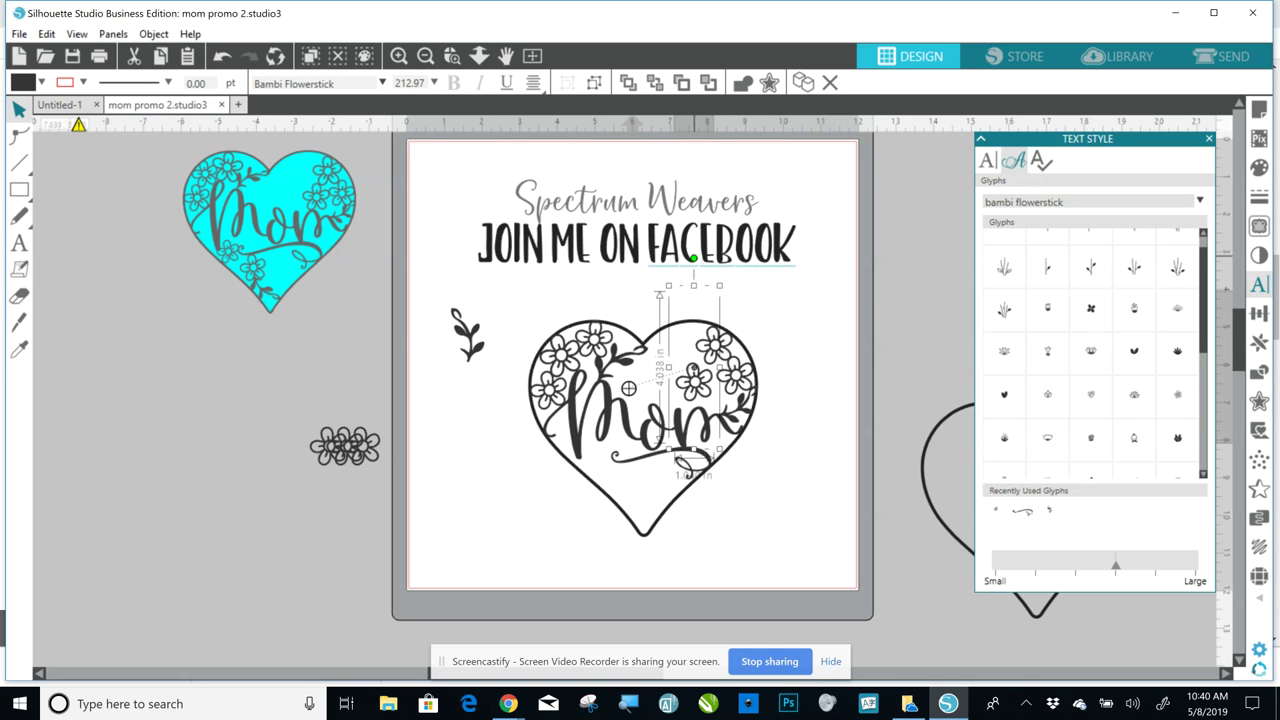
pyautogui.moveTo(693, 257); pyautogui.dragTo(712, 269)
pyautogui.click(748, 385)
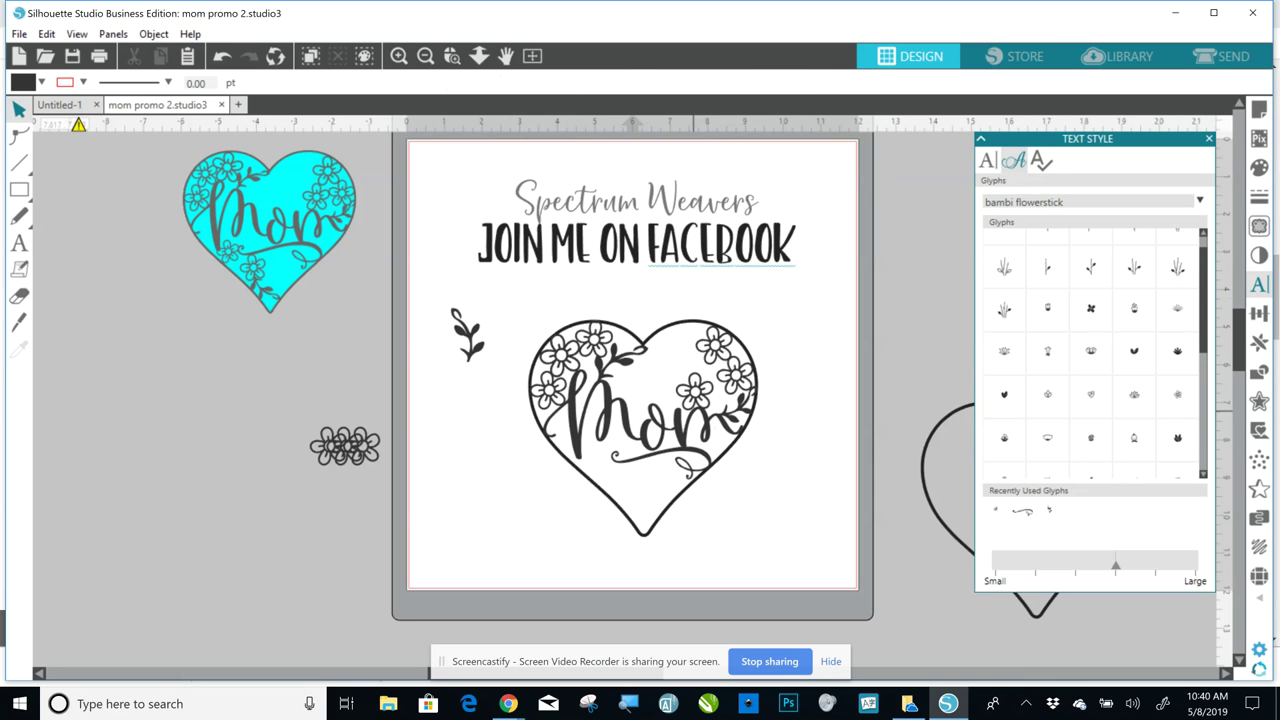
# - Rotate the third right-lobe flower further clockwise and move it against the neighbouring flower, just above the right sprig
pyautogui.moveTo(688, 392); pyautogui.dragTo(693, 391)
pyautogui.click(693, 391)
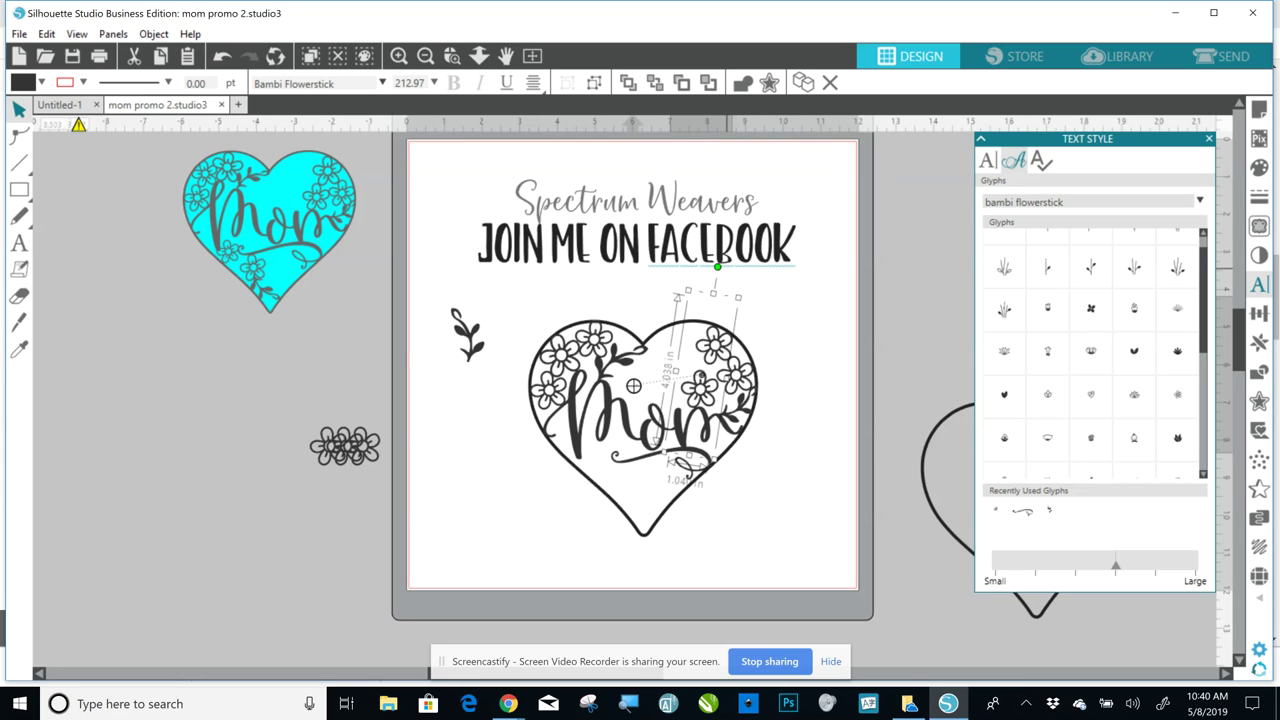
pyautogui.moveTo(717, 266); pyautogui.dragTo(743, 290)
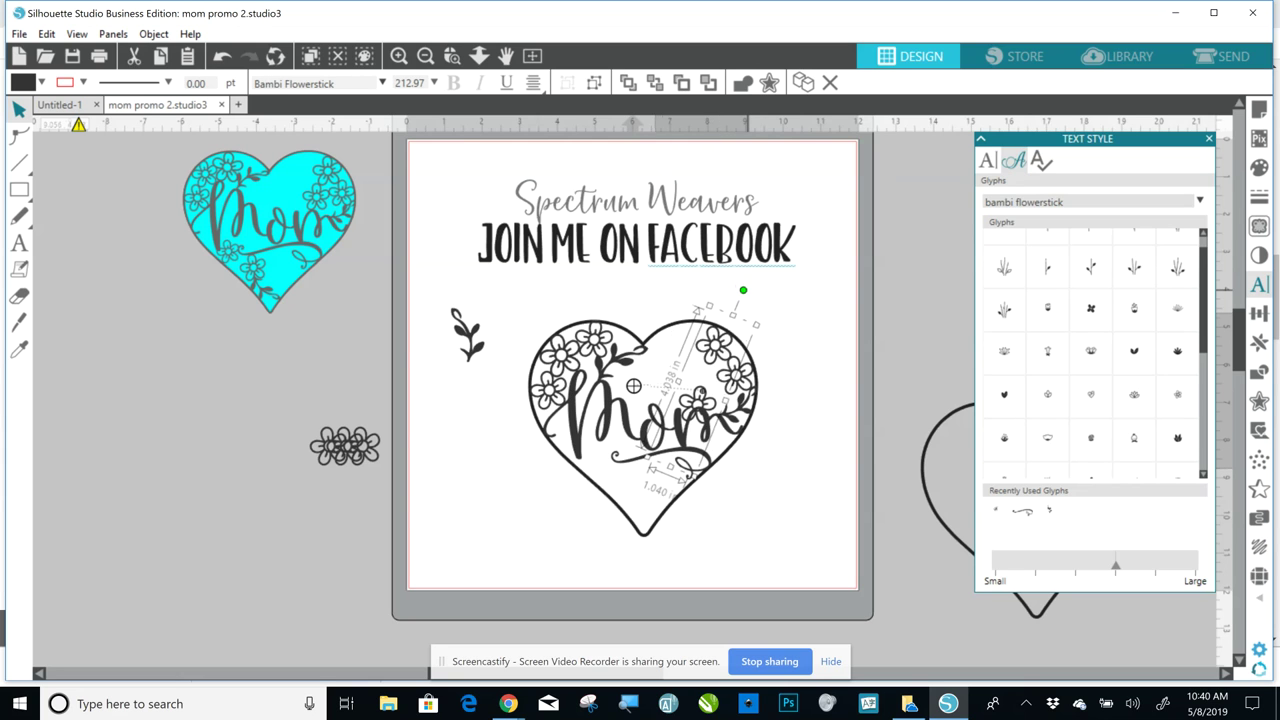
pyautogui.click(777, 418)
pyautogui.moveTo(696, 389); pyautogui.dragTo(708, 378)
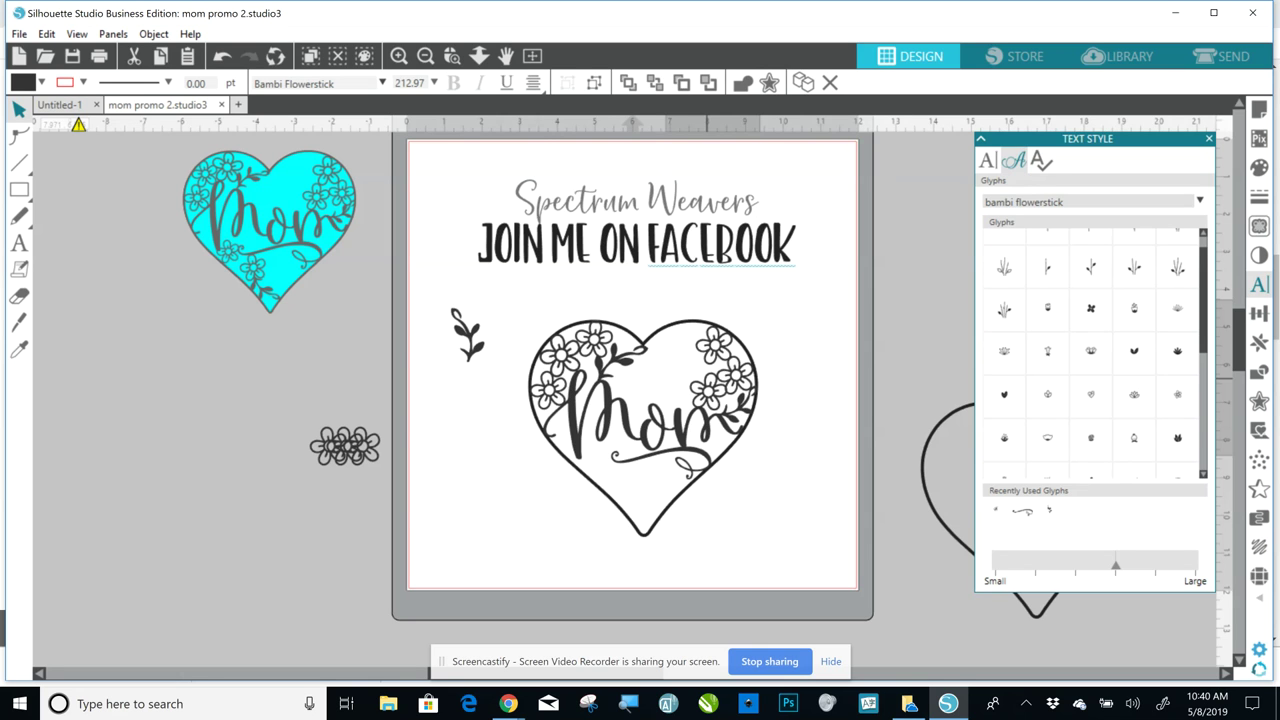
pyautogui.moveTo(708, 378); pyautogui.dragTo(707, 380)
pyautogui.click(707, 379)
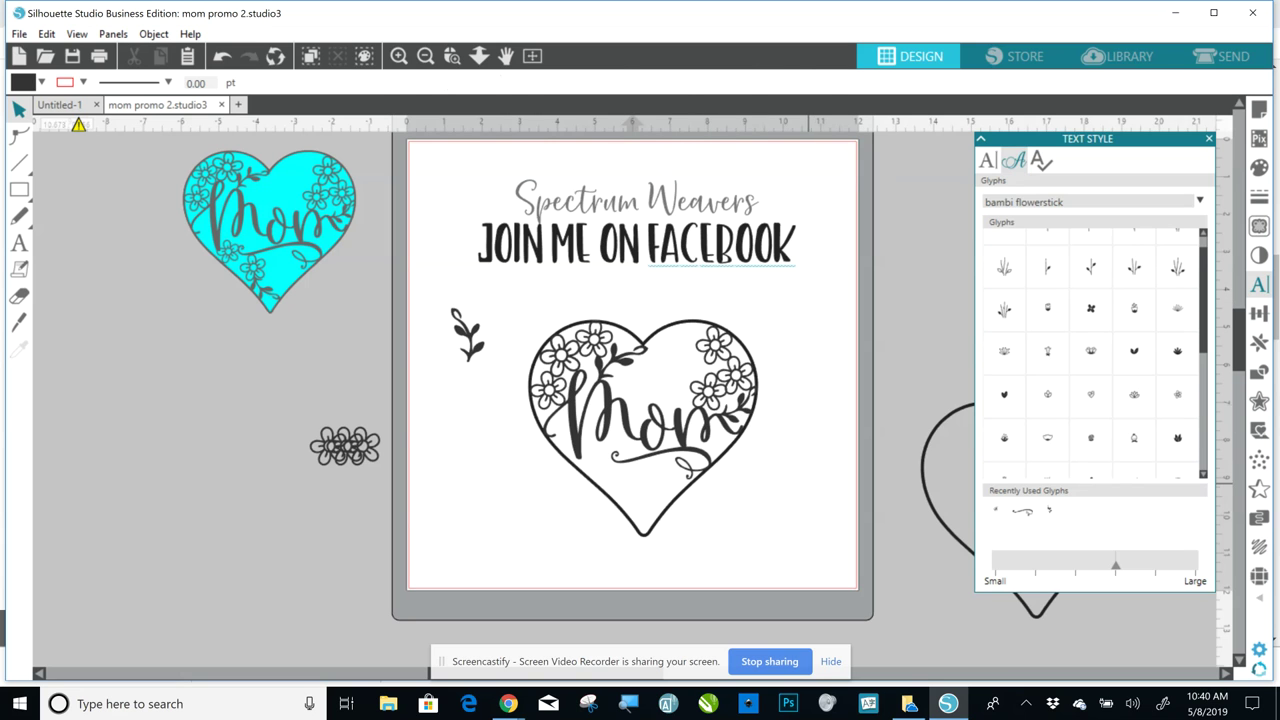
# - Place a spare flower below the M along the heart's lower-left edge and reduce it to 196.72 pt
pyautogui.click(370, 448)
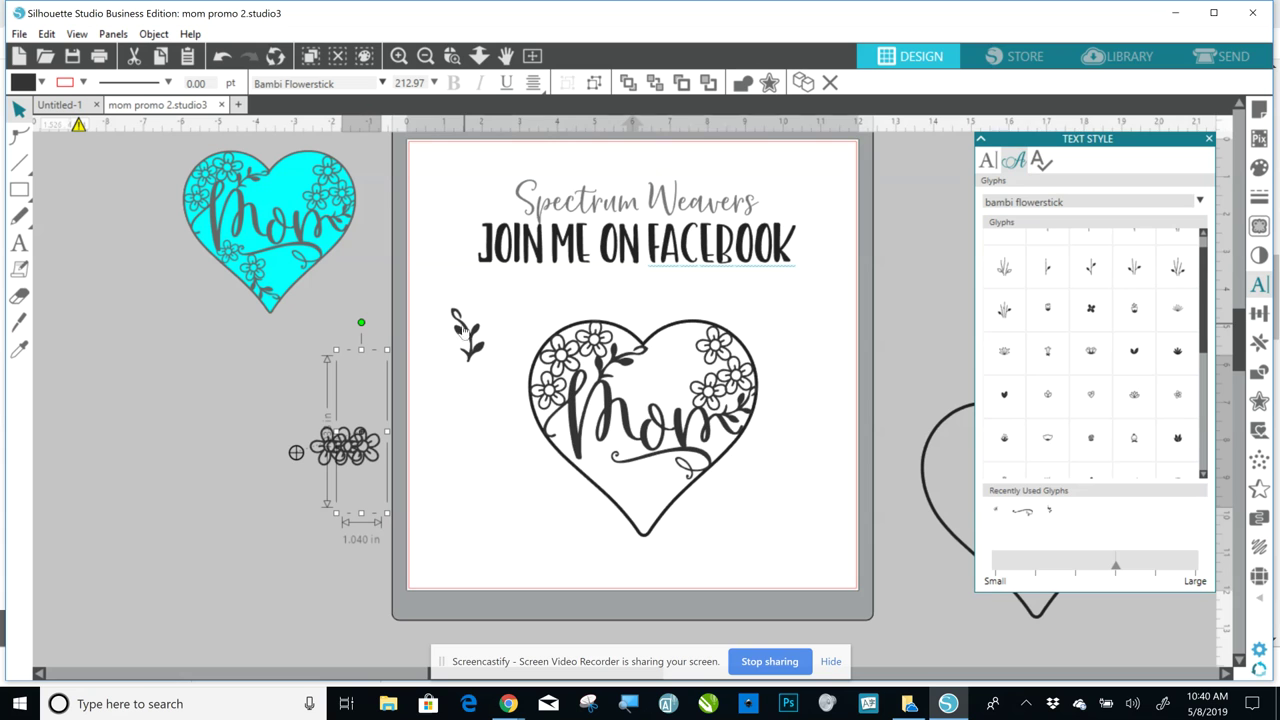
pyautogui.moveTo(350, 447); pyautogui.dragTo(531, 469)
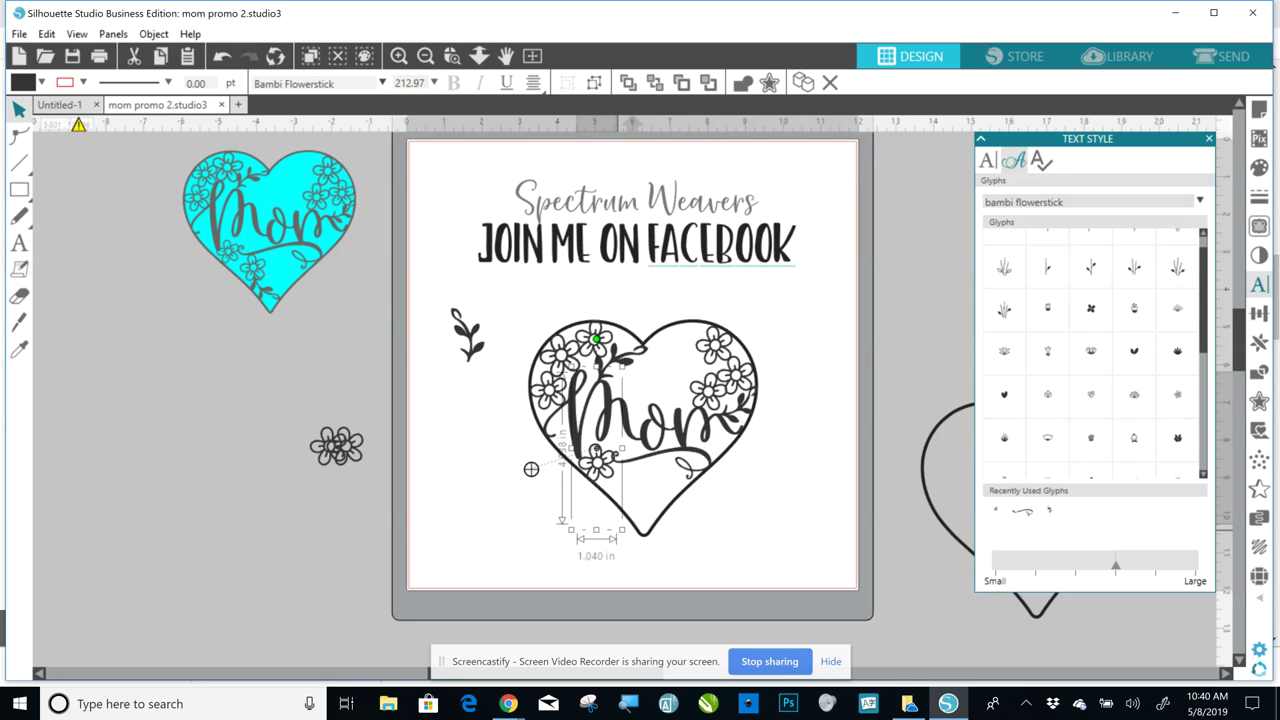
pyautogui.moveTo(531, 469); pyautogui.dragTo(532, 465)
pyautogui.moveTo(612, 518); pyautogui.dragTo(610, 514)
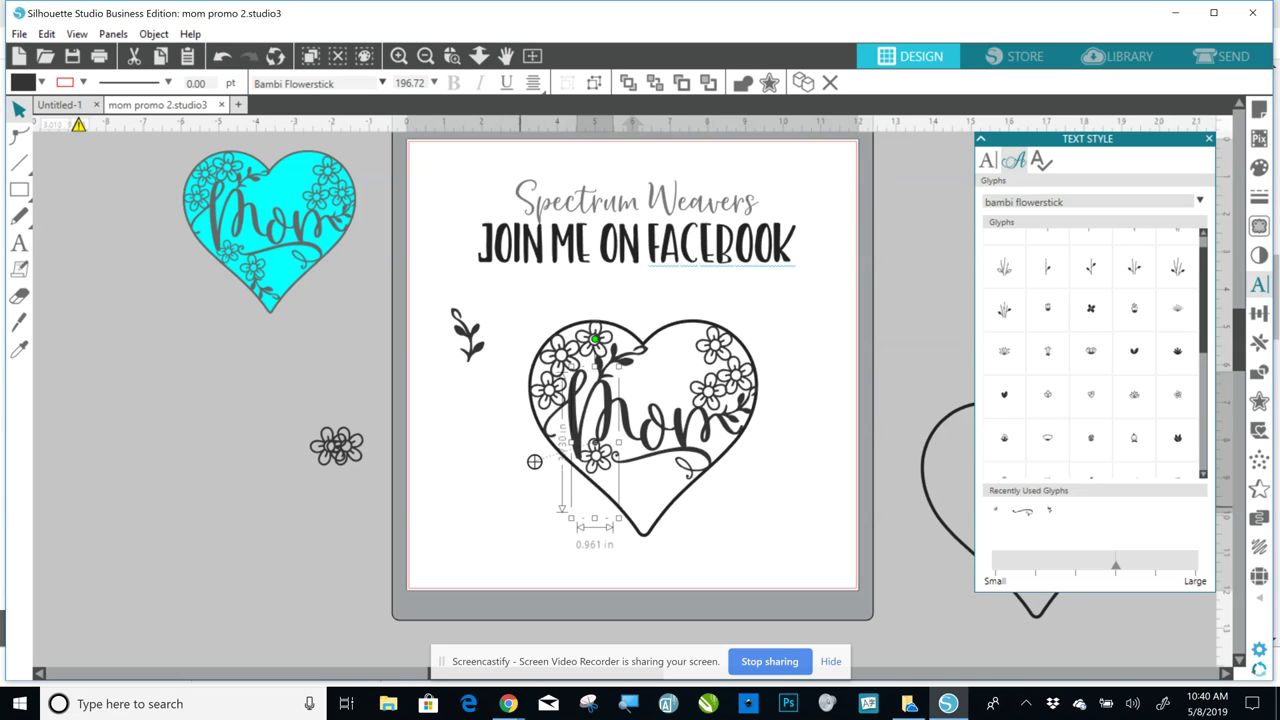
pyautogui.click(520, 512)
pyautogui.moveTo(601, 457); pyautogui.dragTo(602, 462)
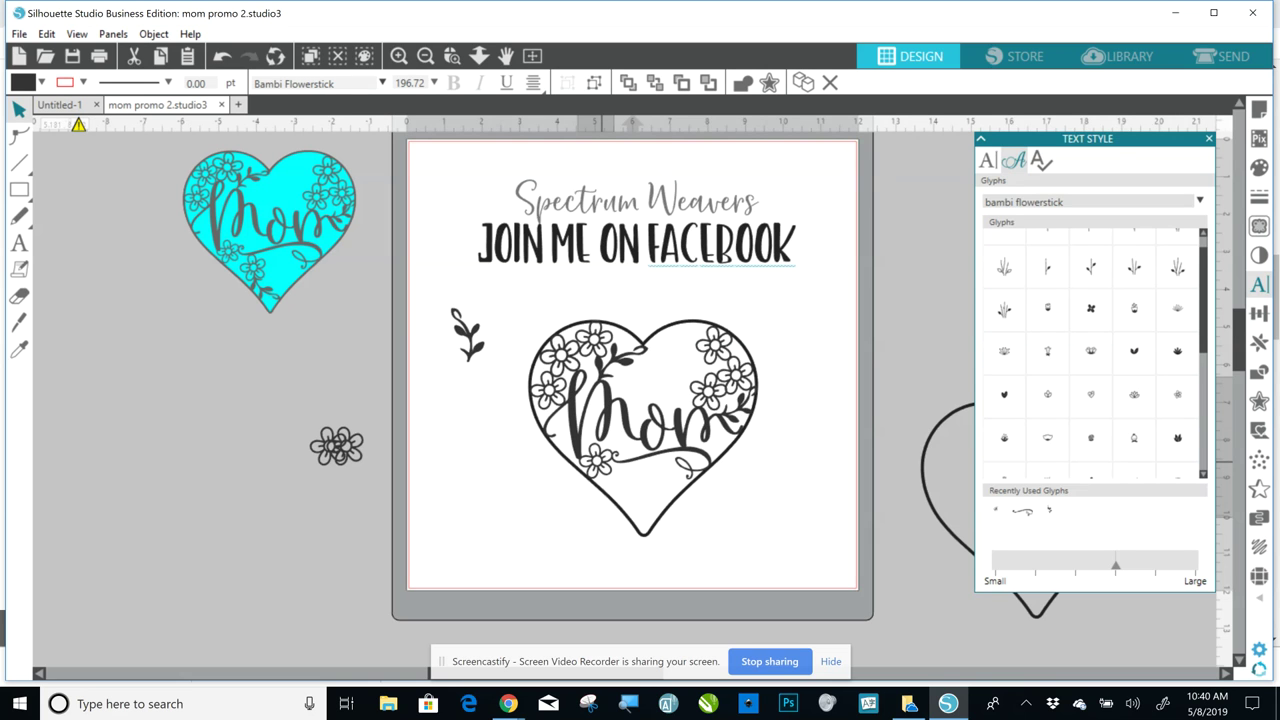
pyautogui.press('Escape')
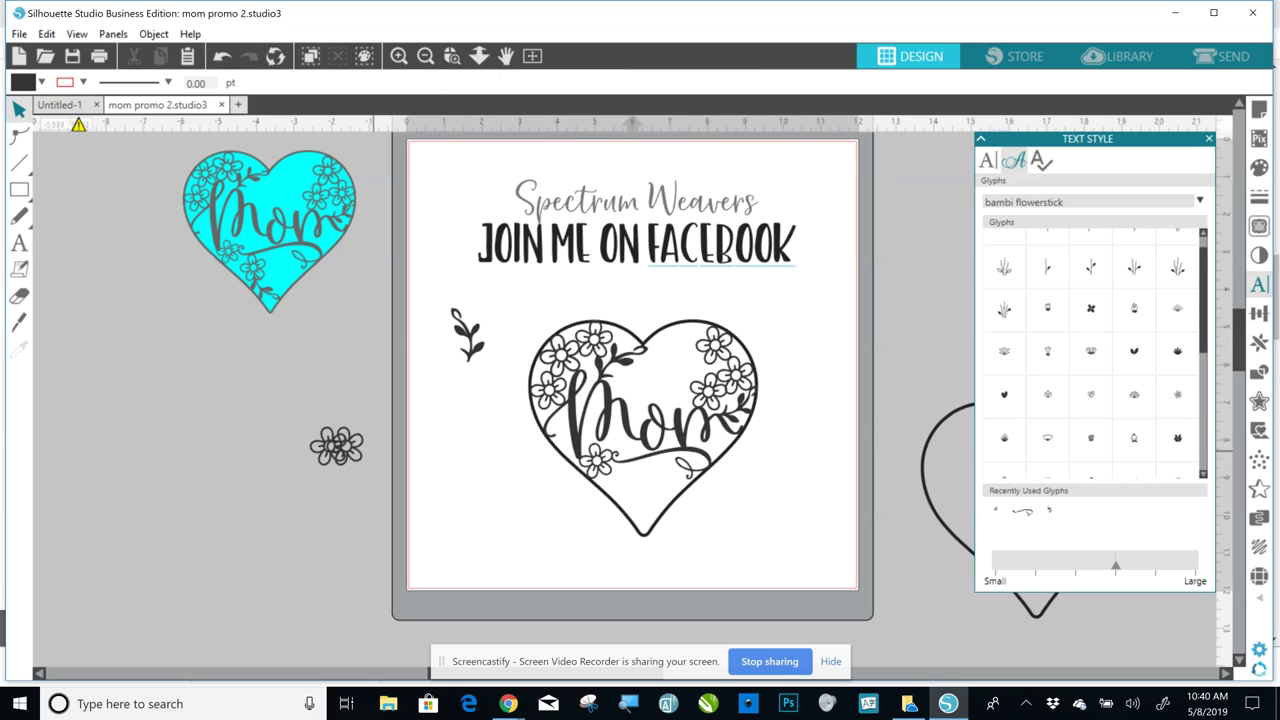
# - Place a second flower just below the first along the lower-left edge, and set the last spare flower beside the heart
pyautogui.moveTo(350, 446); pyautogui.dragTo(621, 482)
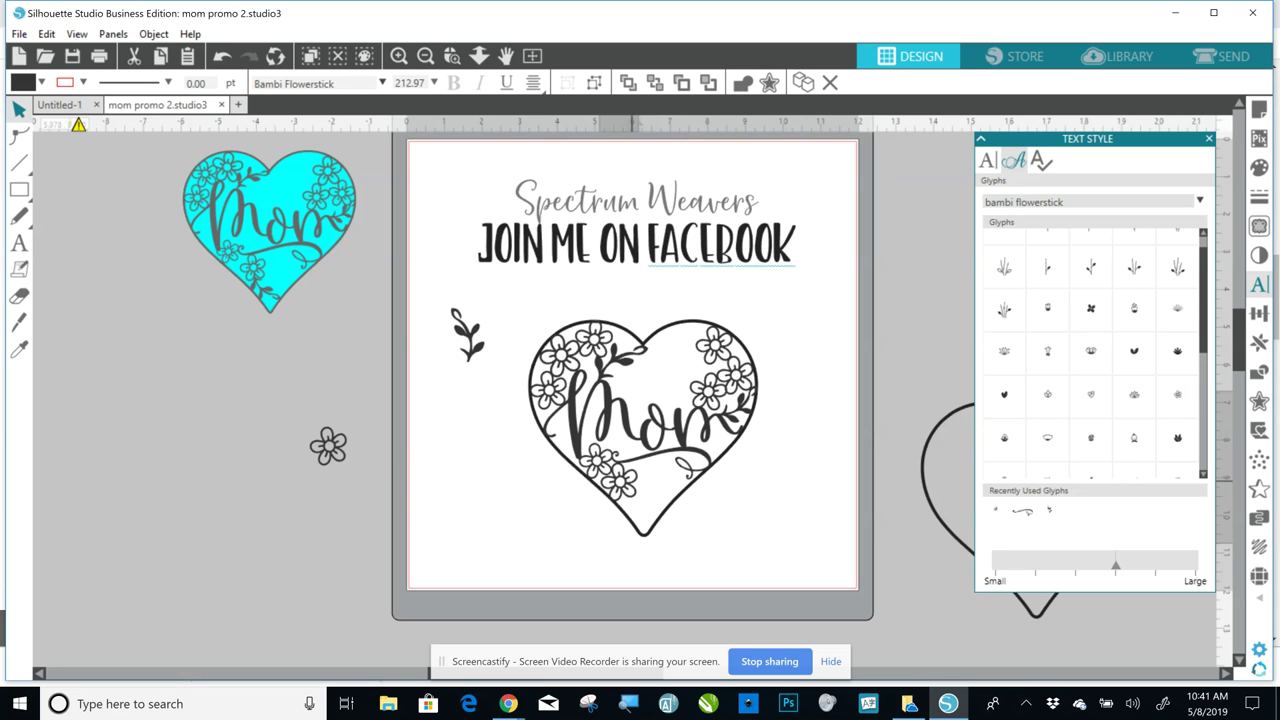
pyautogui.click(632, 481)
pyautogui.moveTo(328, 444)
pyautogui.mouseDown()
pyautogui.moveTo(617, 512)
pyautogui.moveTo(657, 476)
pyautogui.moveTo(514, 510)
pyautogui.mouseUp()
pyautogui.click(490, 430)
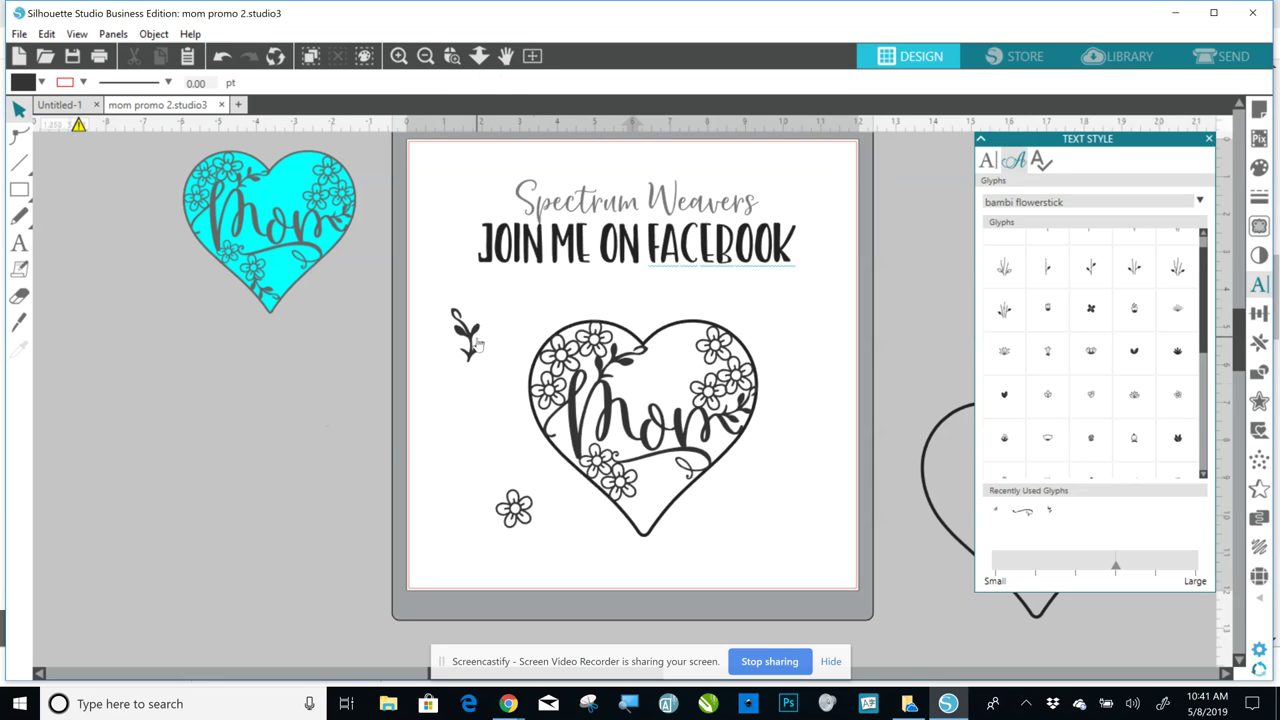
# - Rotate the spare leafy sprig to point down to the right, move it beside the heart's lower-left edge, and reduce it to 154.18 pt
pyautogui.click(477, 343)
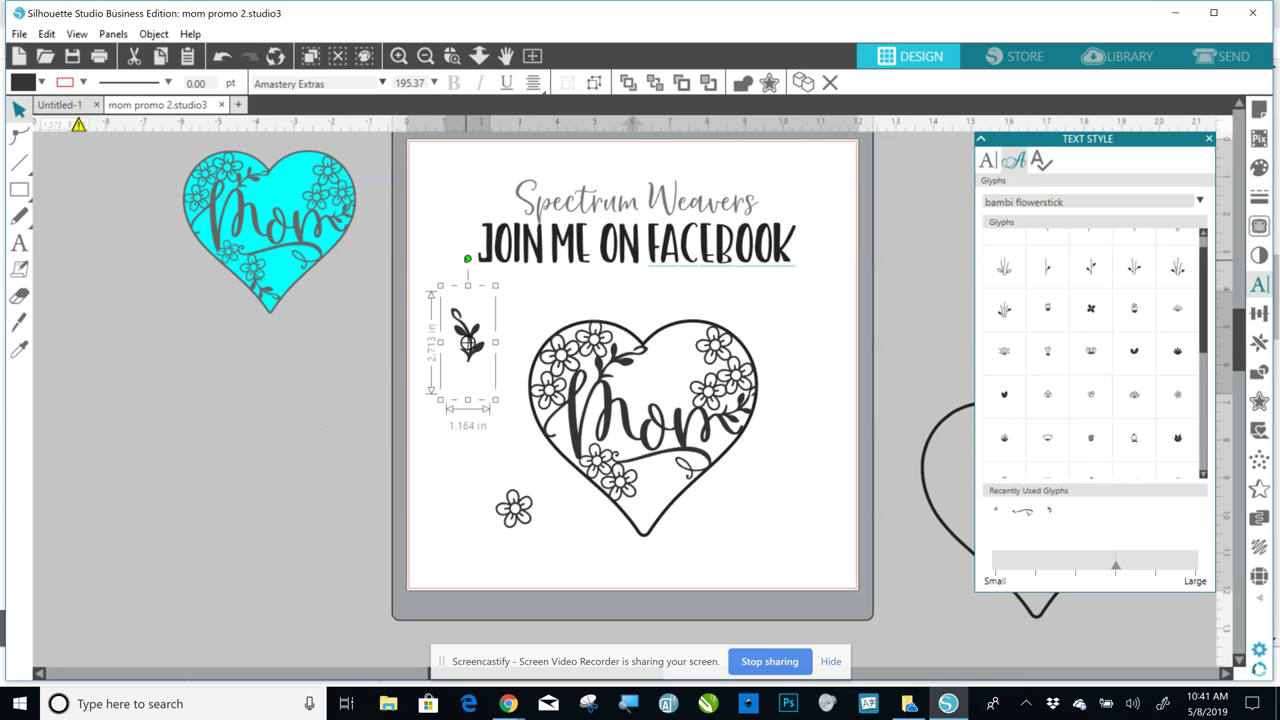
pyautogui.moveTo(467, 258); pyautogui.dragTo(520, 408)
pyautogui.moveTo(464, 341); pyautogui.dragTo(550, 500)
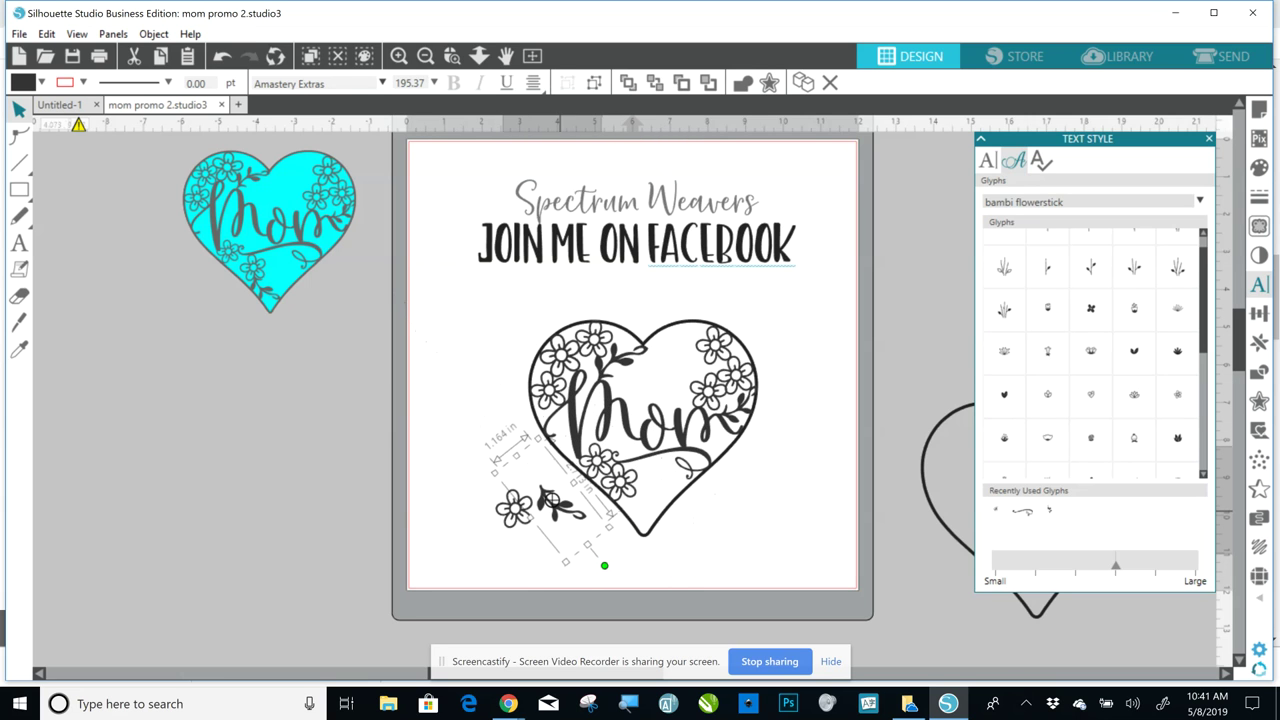
pyautogui.moveTo(566, 561); pyautogui.dragTo(557, 532)
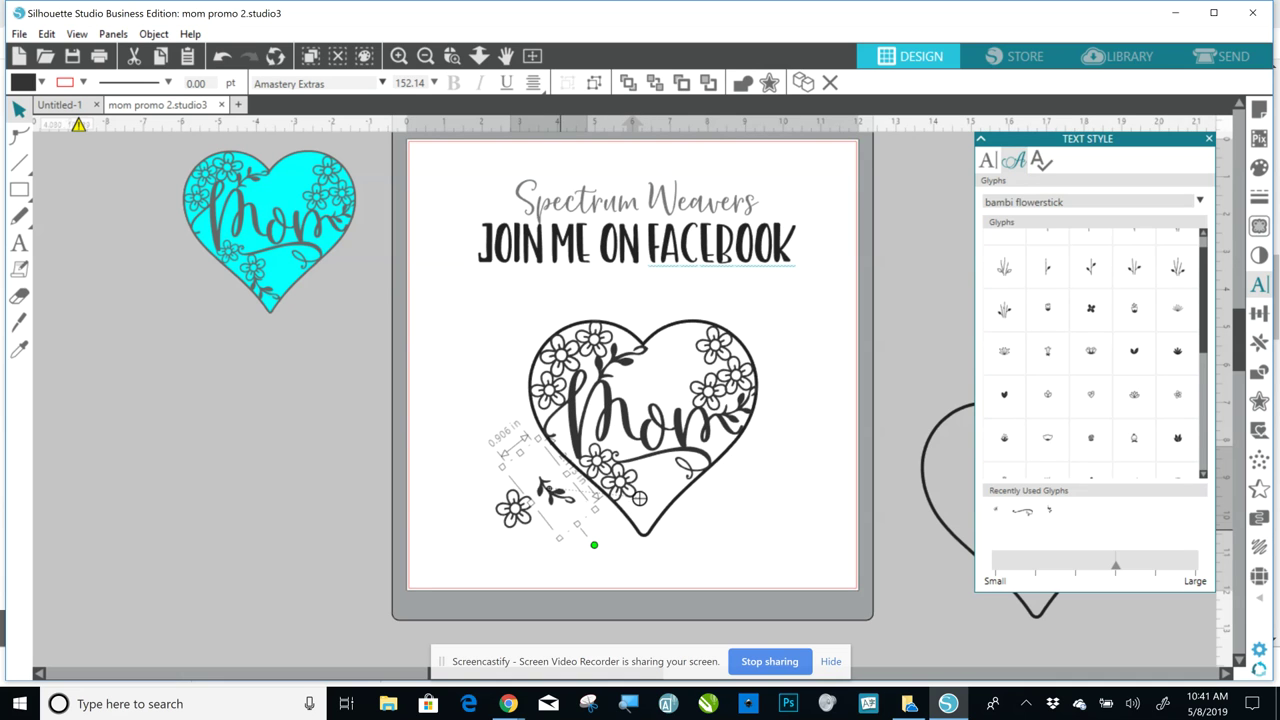
pyautogui.moveTo(559, 538)
pyautogui.mouseDown()
pyautogui.moveTo(562, 552)
pyautogui.moveTo(559, 540)
pyautogui.mouseUp()
pyautogui.click(523, 562)
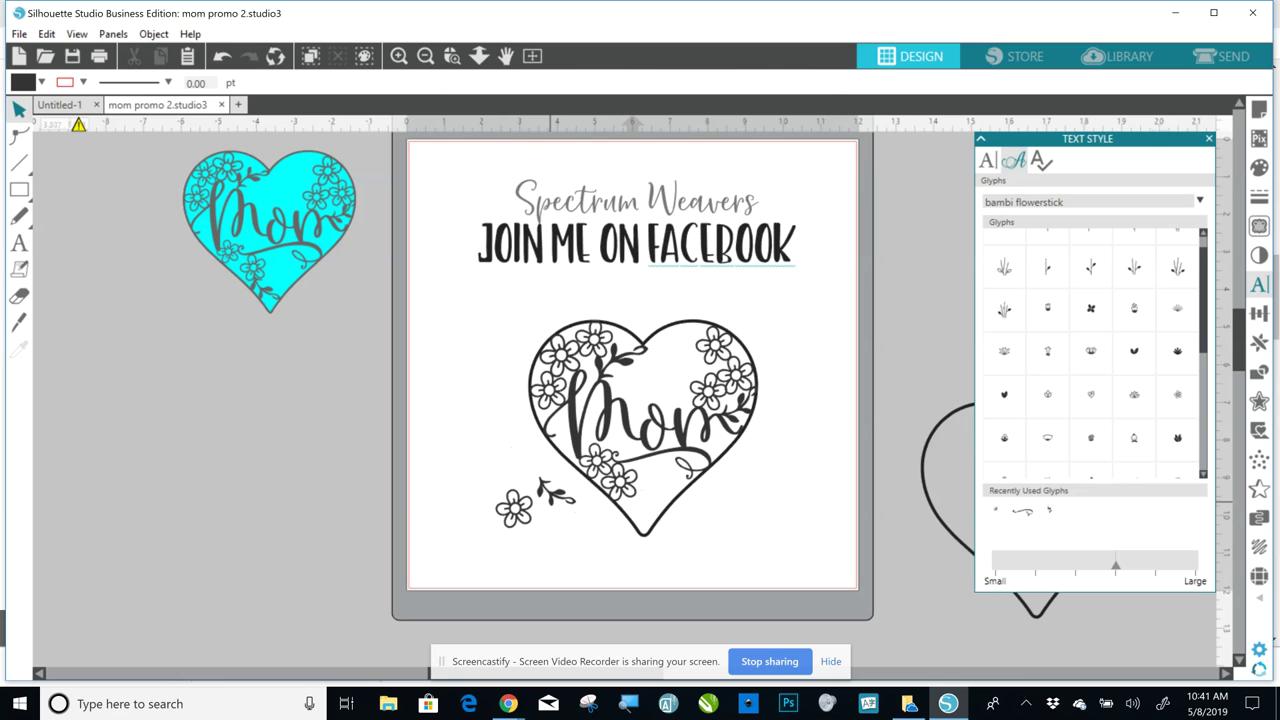
# - Place the small sprig in the heart's bottom point below the flowers and nudge the lower flower slightly up
pyautogui.moveTo(555, 490); pyautogui.dragTo(640, 506)
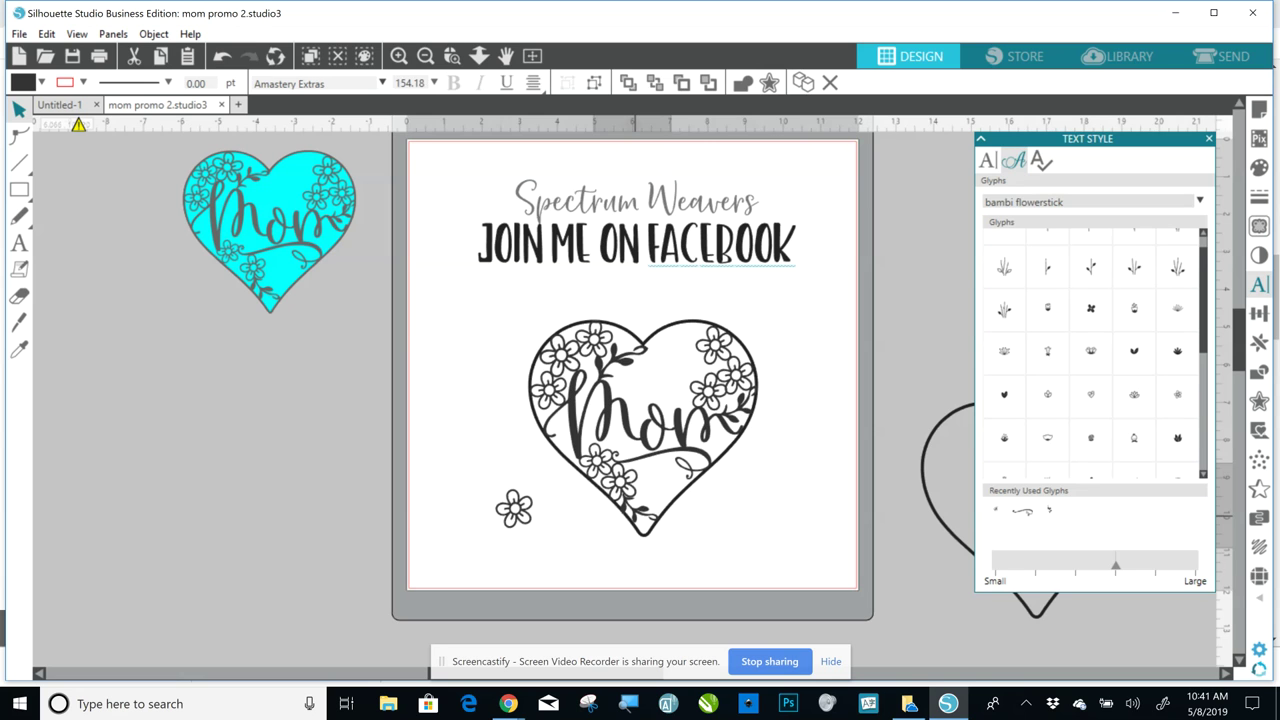
pyautogui.click(553, 488)
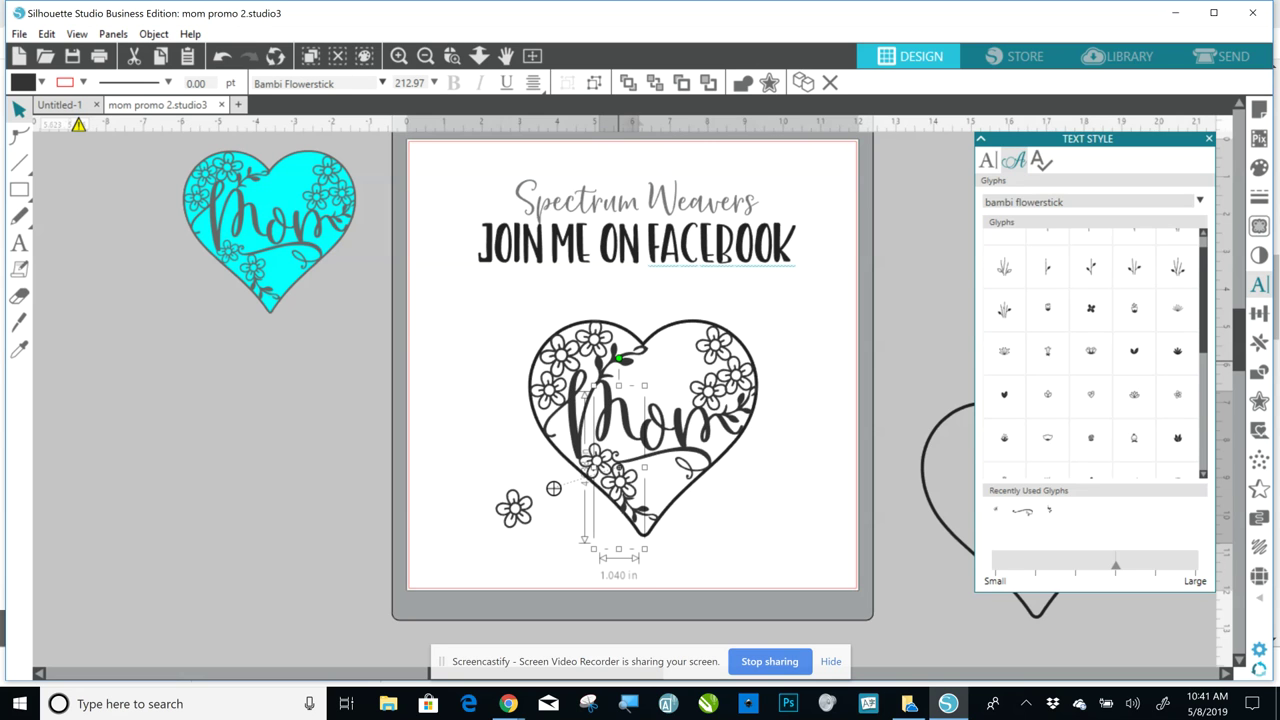
pyautogui.press('Right')
pyautogui.press('Up')
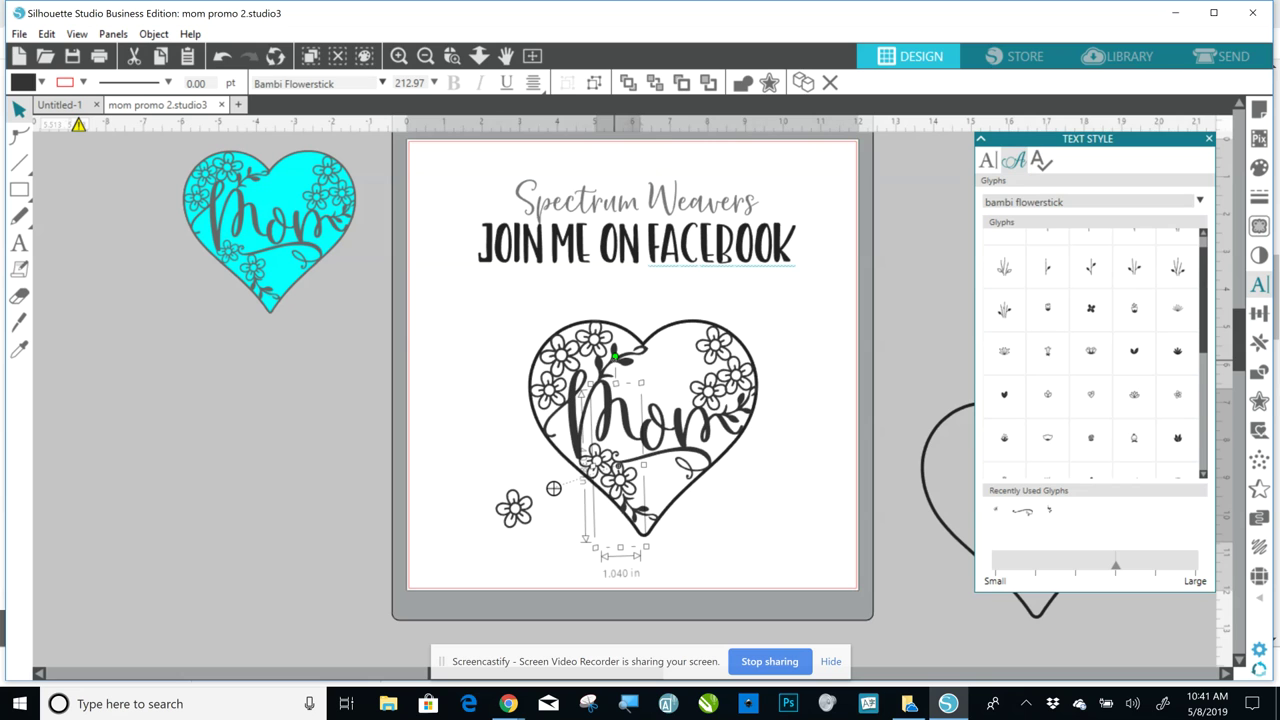
pyautogui.click(641, 524)
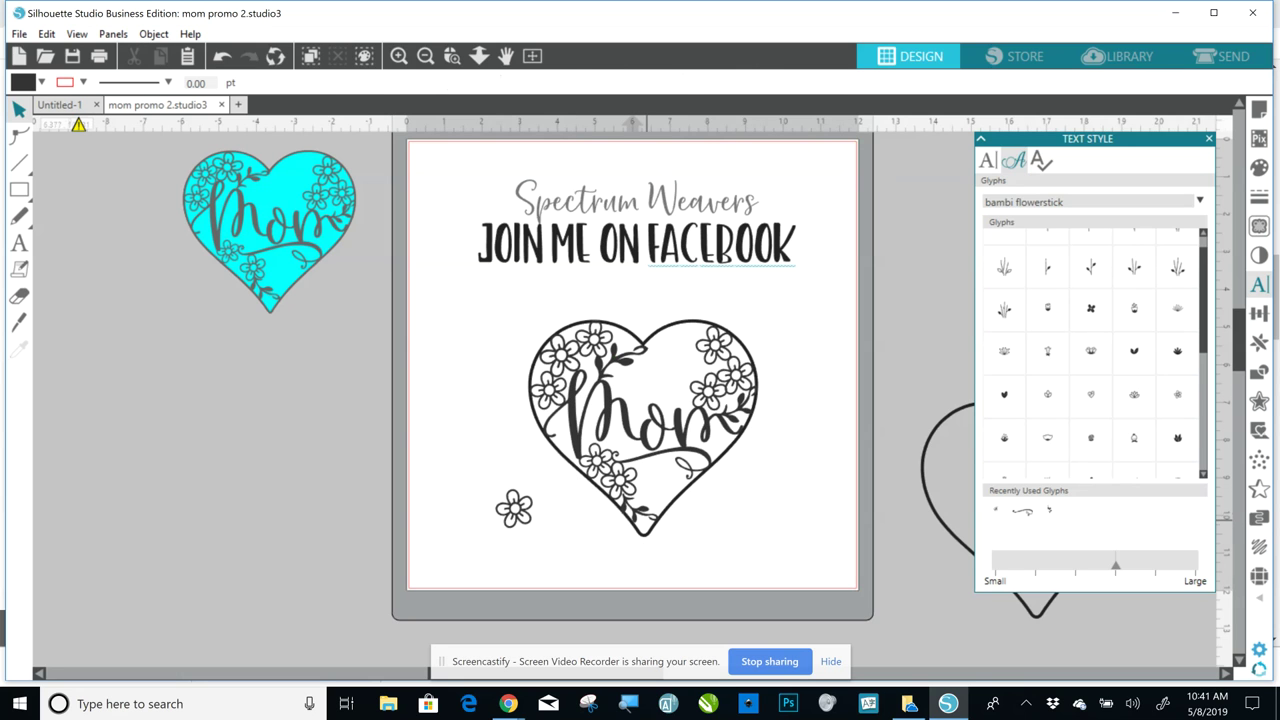
# - Enlarge the bottom sprig to 161.87 pt and nudge it so it fits against the heart's bottom point and the flower
pyautogui.click(636, 510)
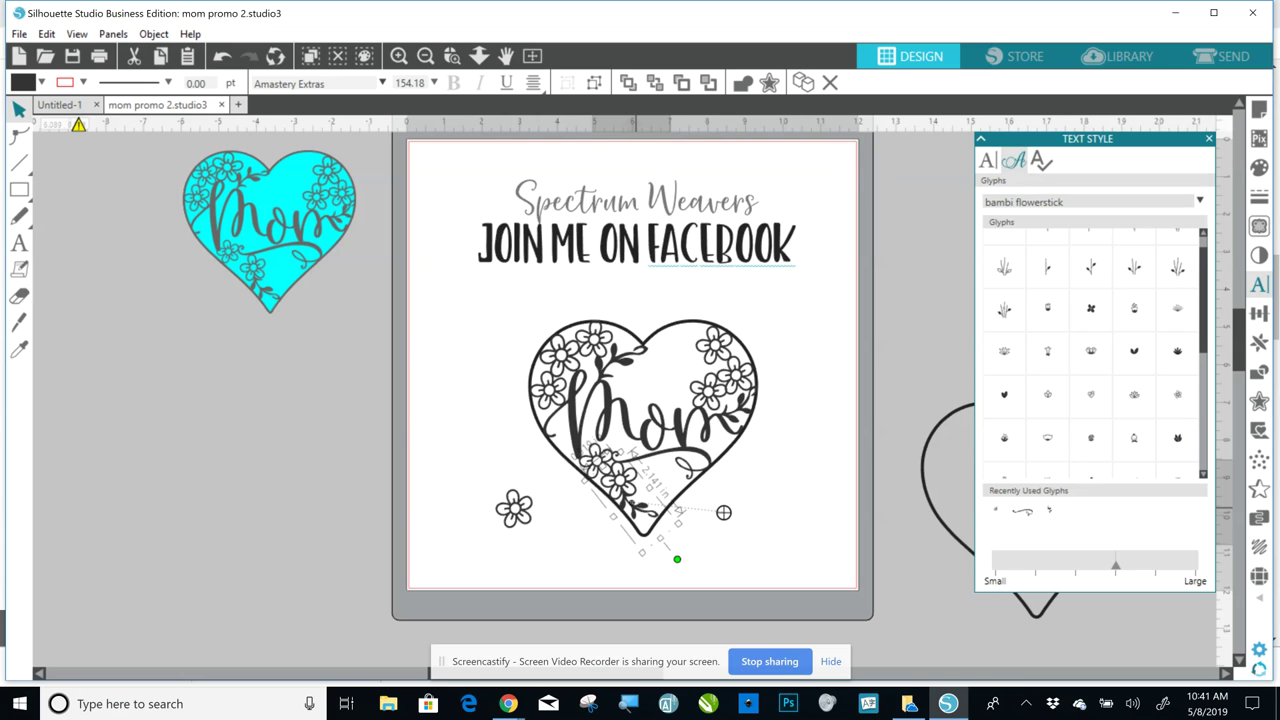
pyautogui.click(642, 550)
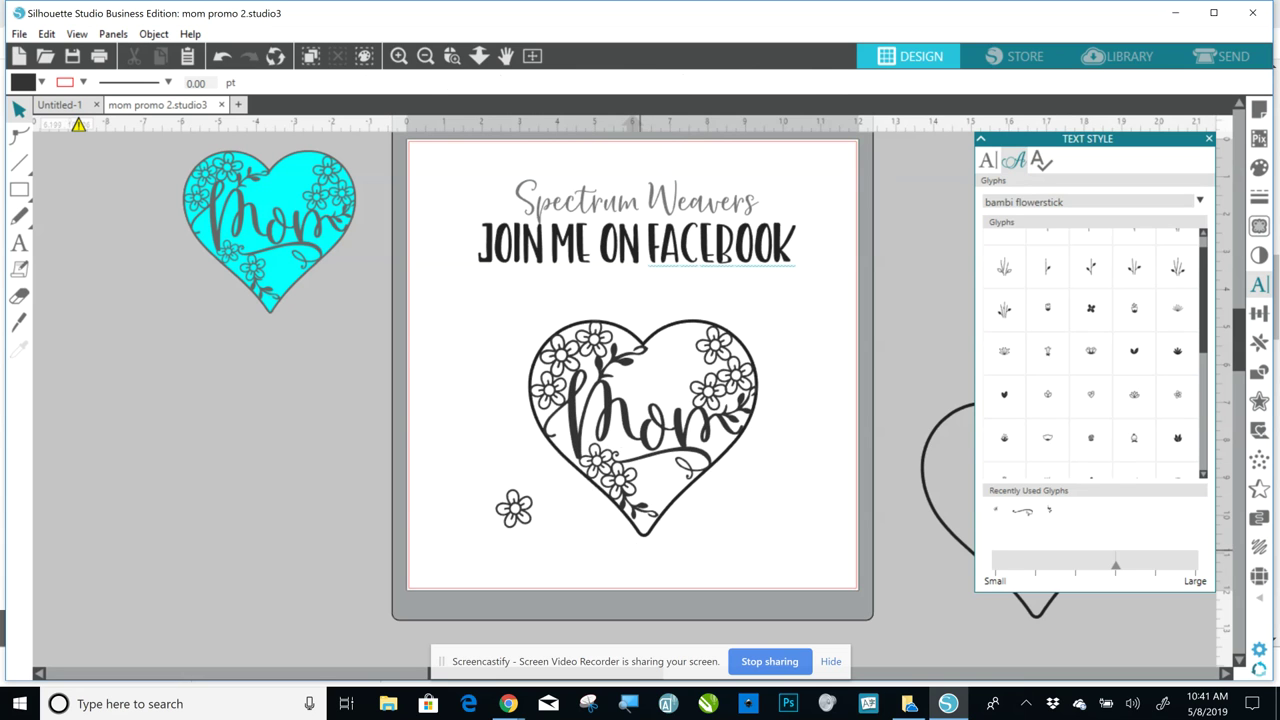
pyautogui.click(638, 510)
pyautogui.click(643, 514)
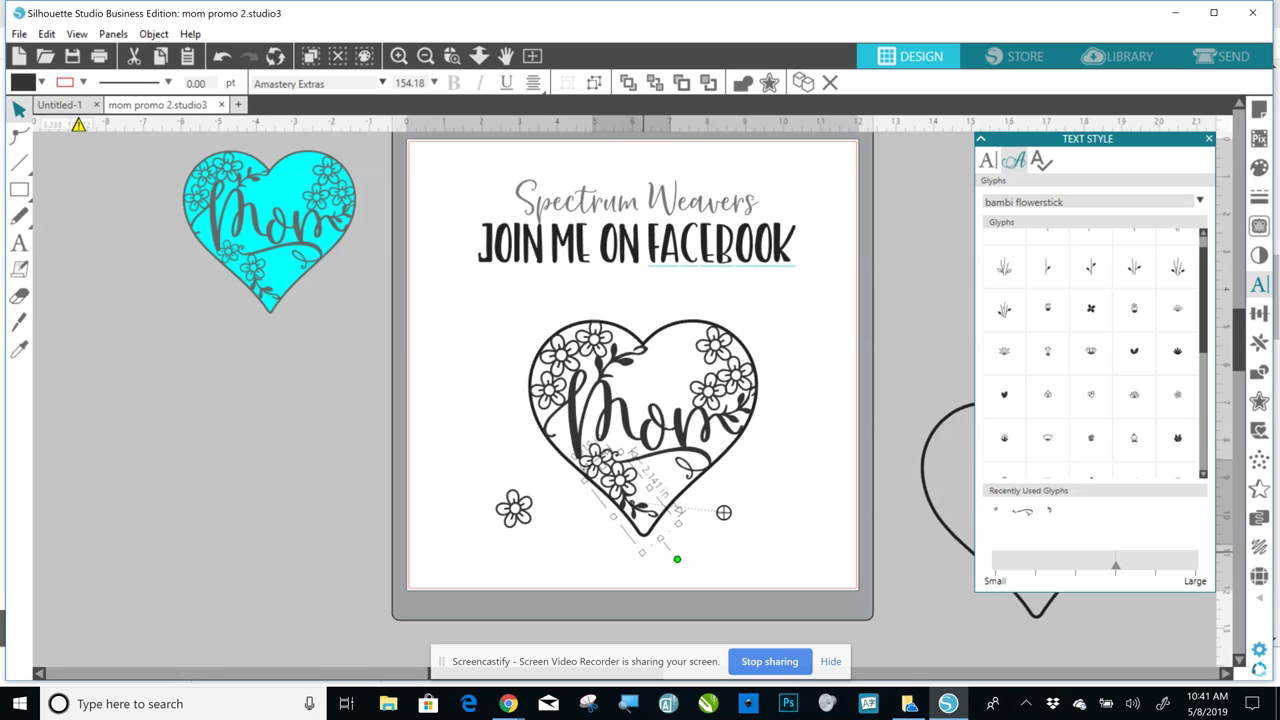
pyautogui.moveTo(723, 512); pyautogui.dragTo(728, 515)
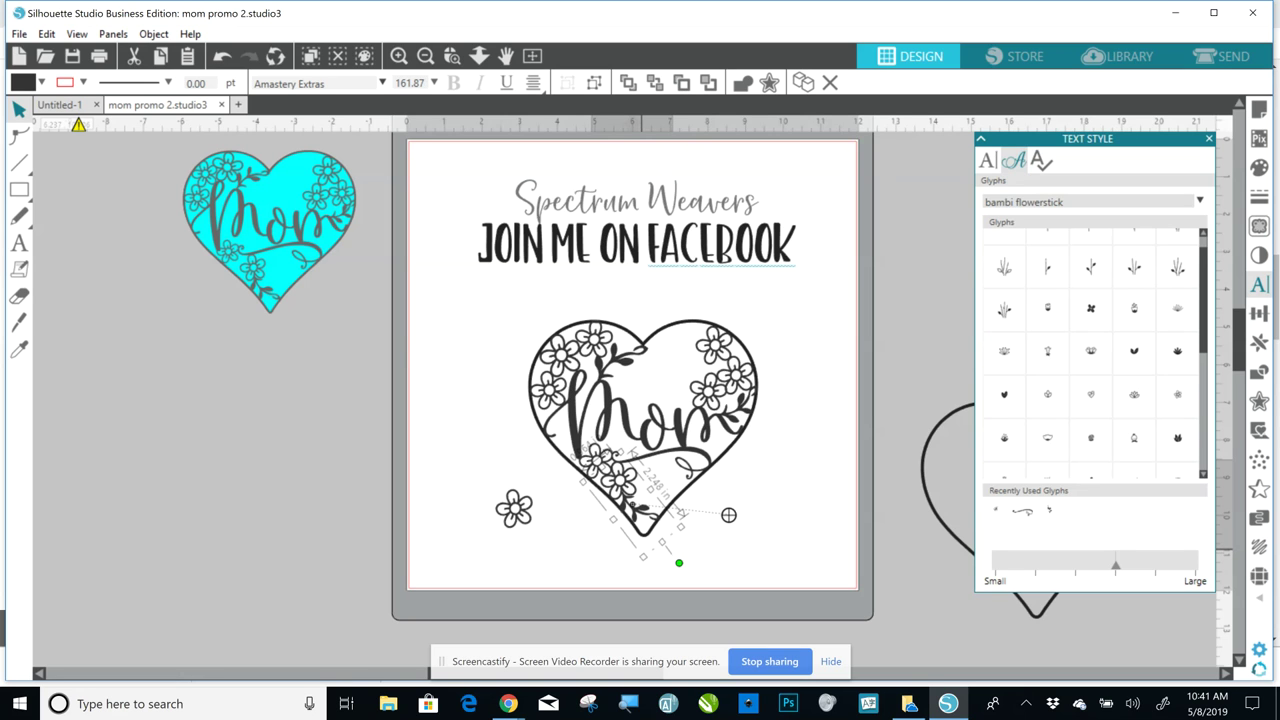
pyautogui.click(642, 562)
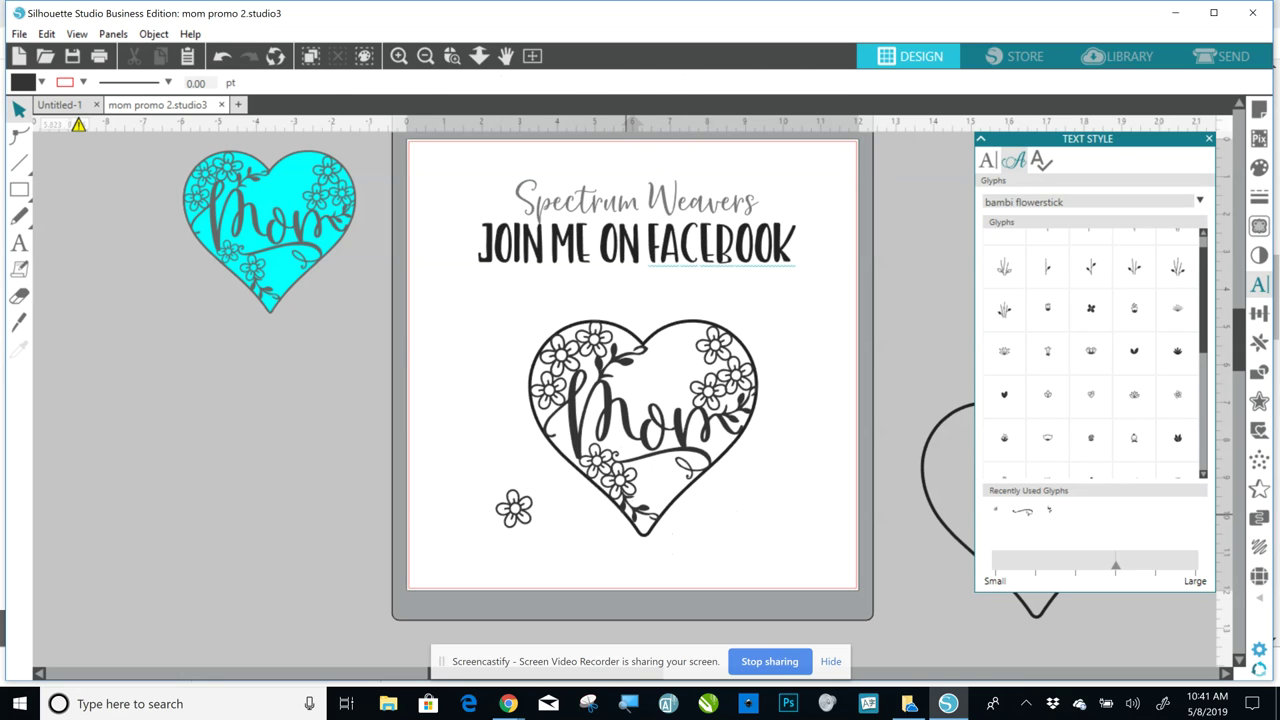
pyautogui.click(623, 506)
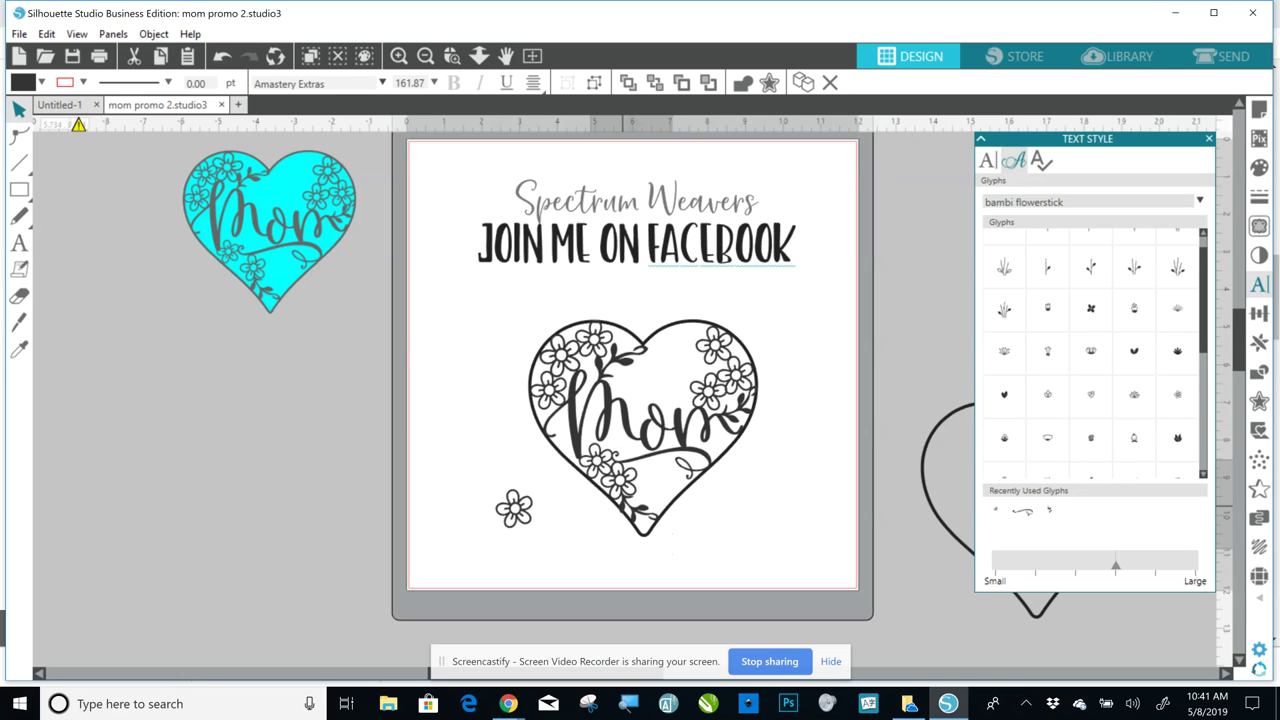
pyautogui.click(623, 506)
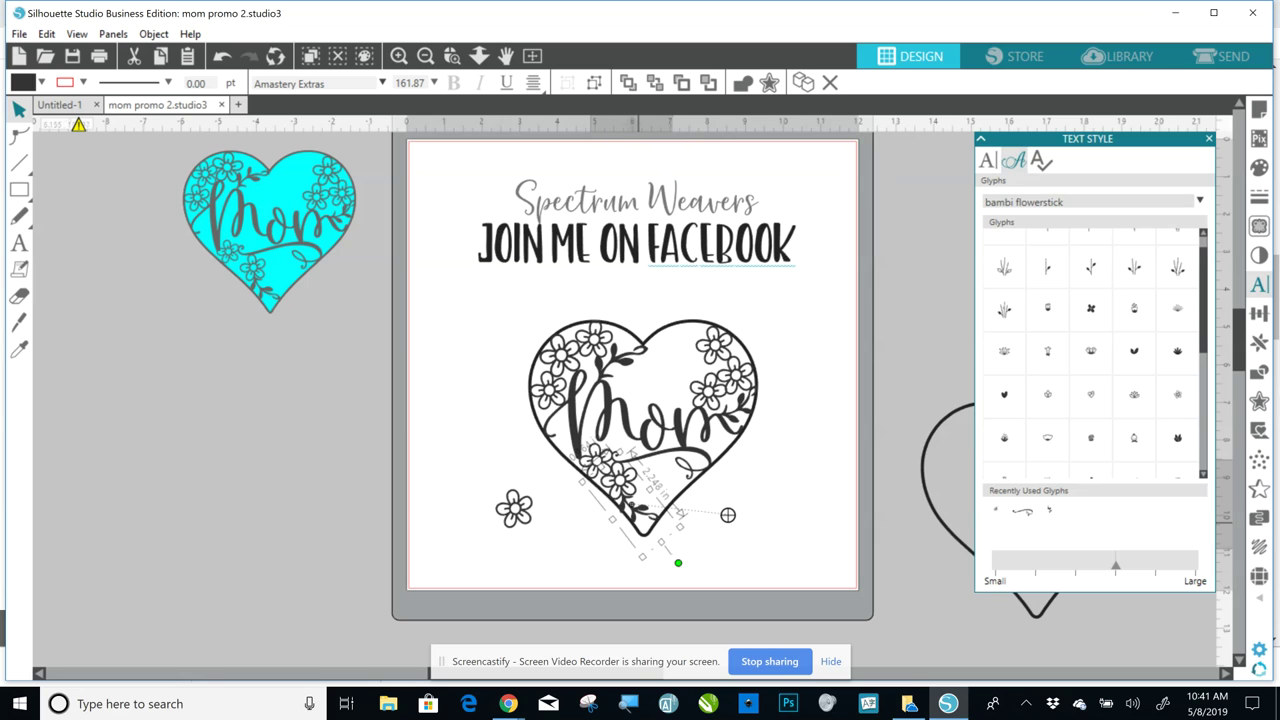
pyautogui.moveTo(727, 515); pyautogui.dragTo(728, 513)
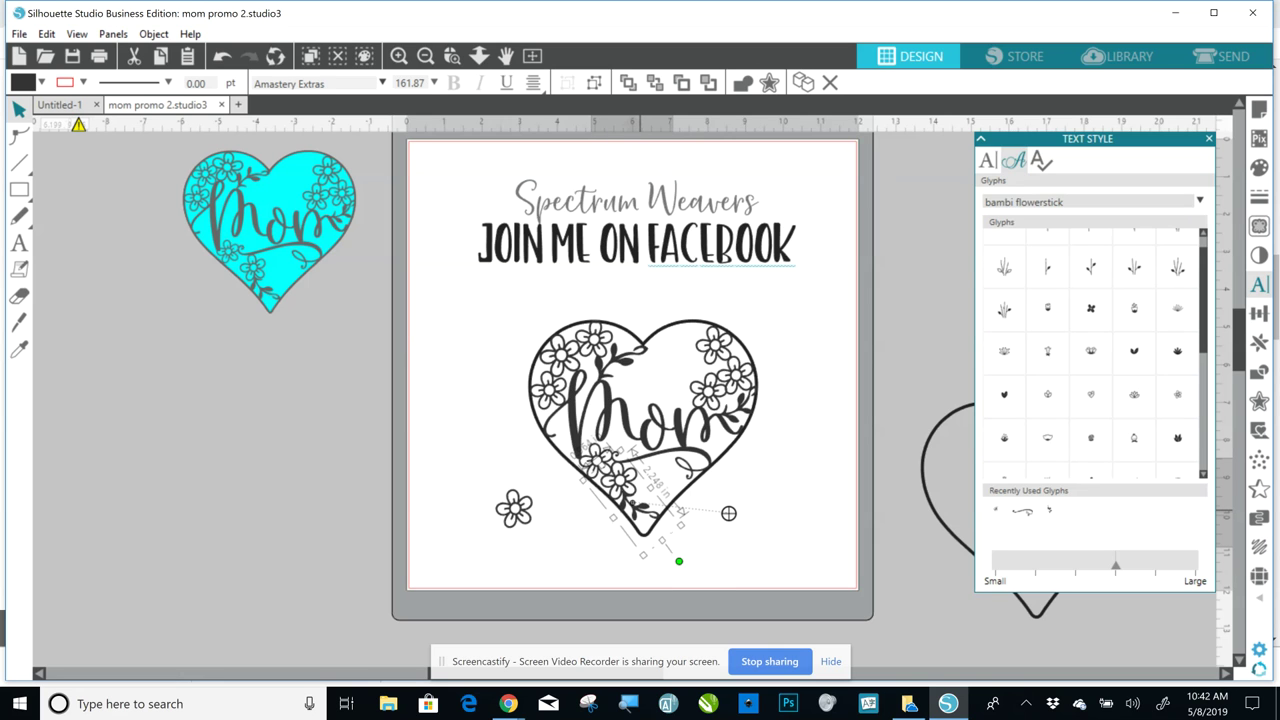
pyautogui.click(590, 538)
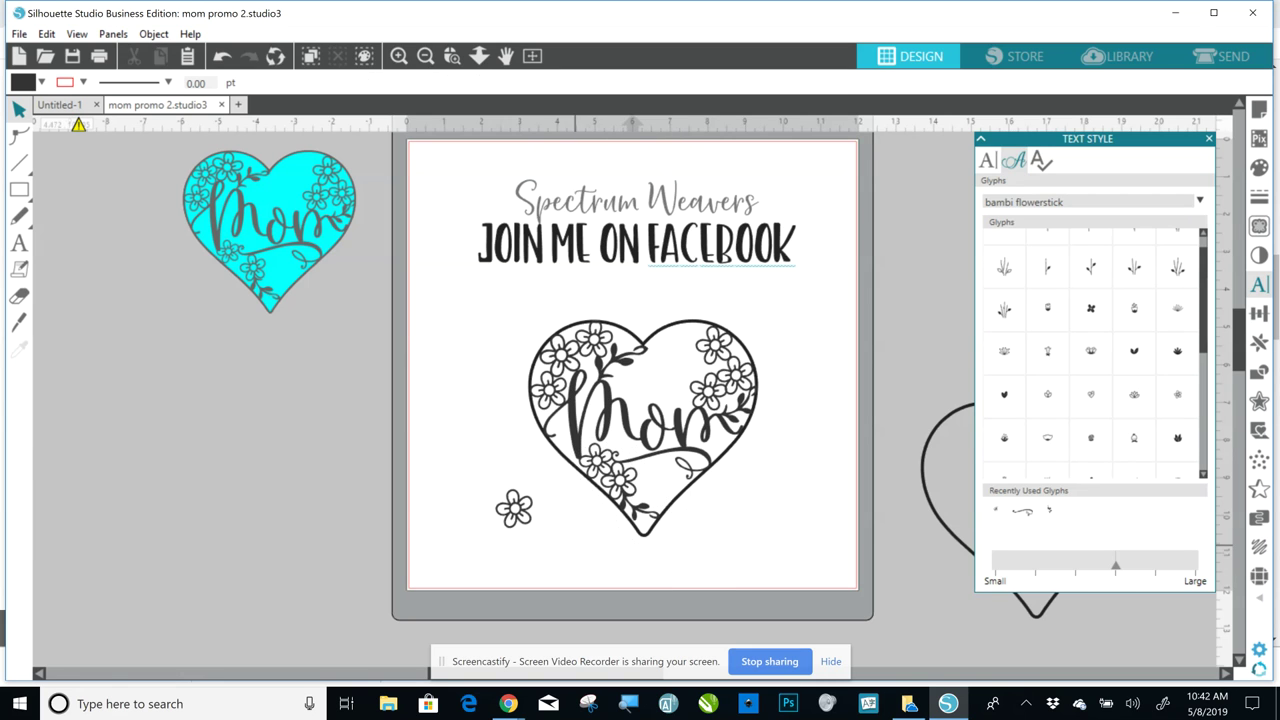
# - Place the last spare flower beside the bottom flowers under the flourish and rotate it slightly counterclockwise
pyautogui.moveTo(514, 508); pyautogui.dragTo(652, 477)
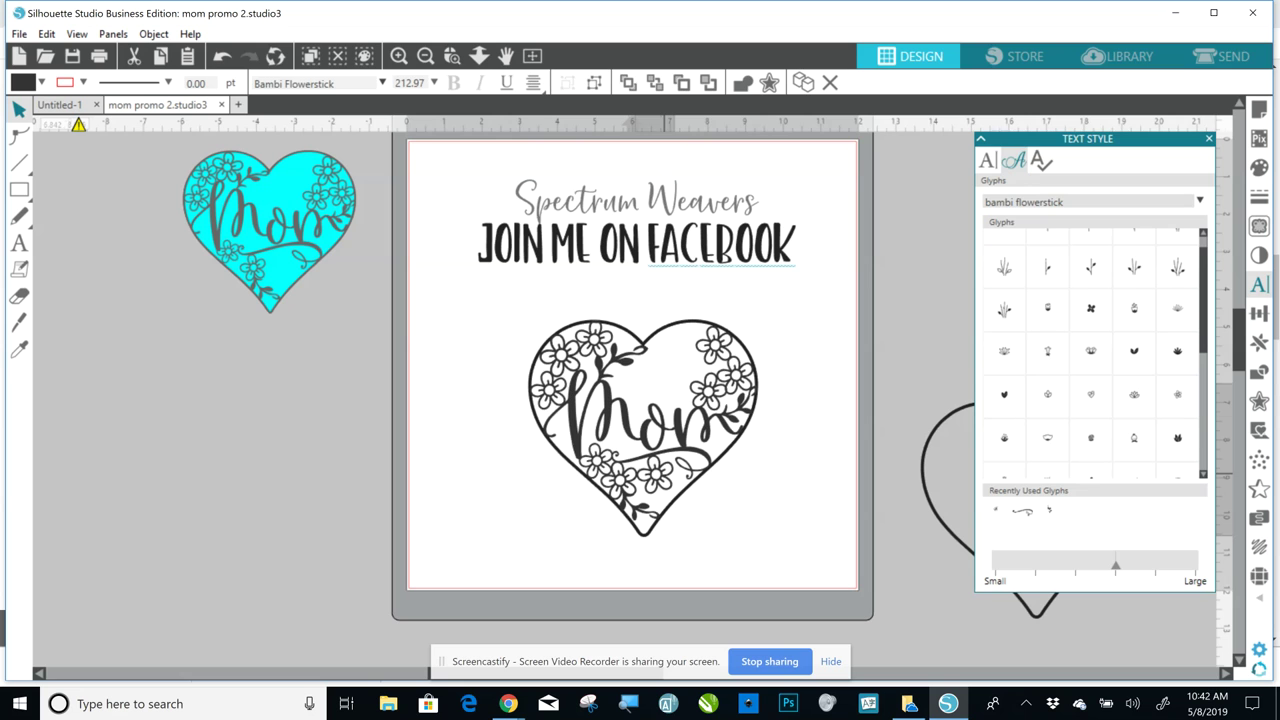
pyautogui.click(590, 481)
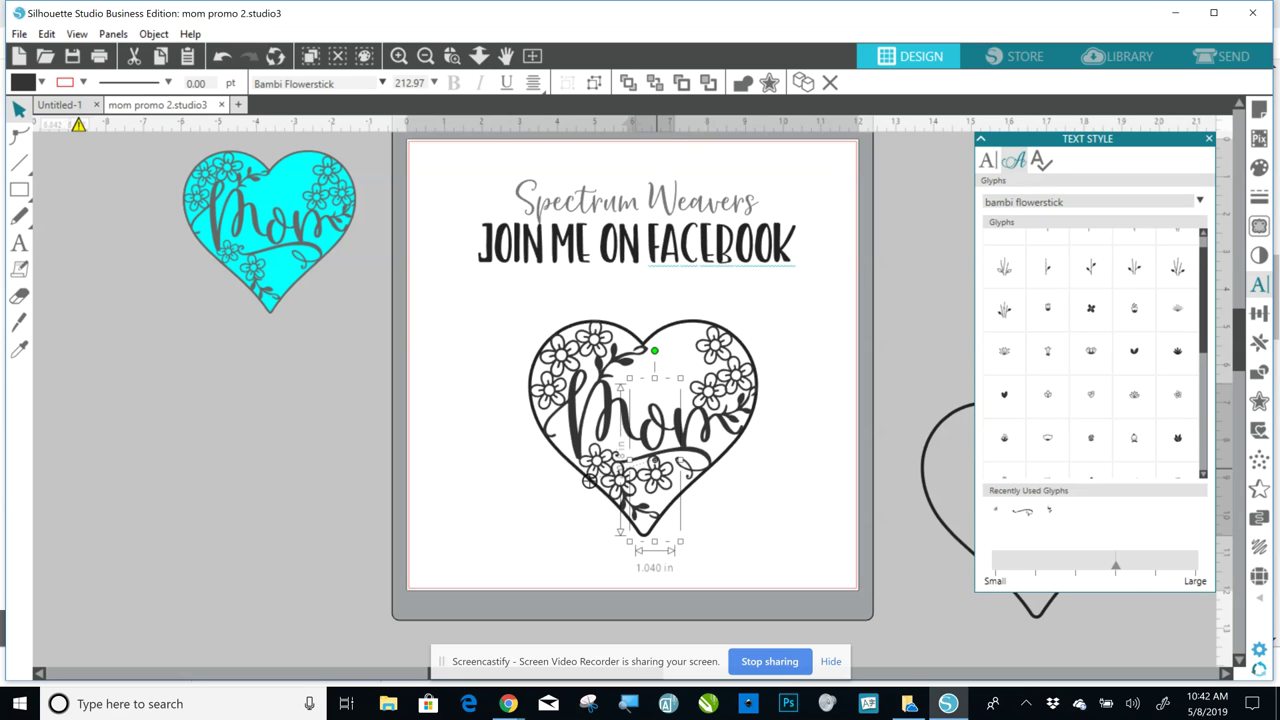
pyautogui.moveTo(654, 350); pyautogui.dragTo(612, 343)
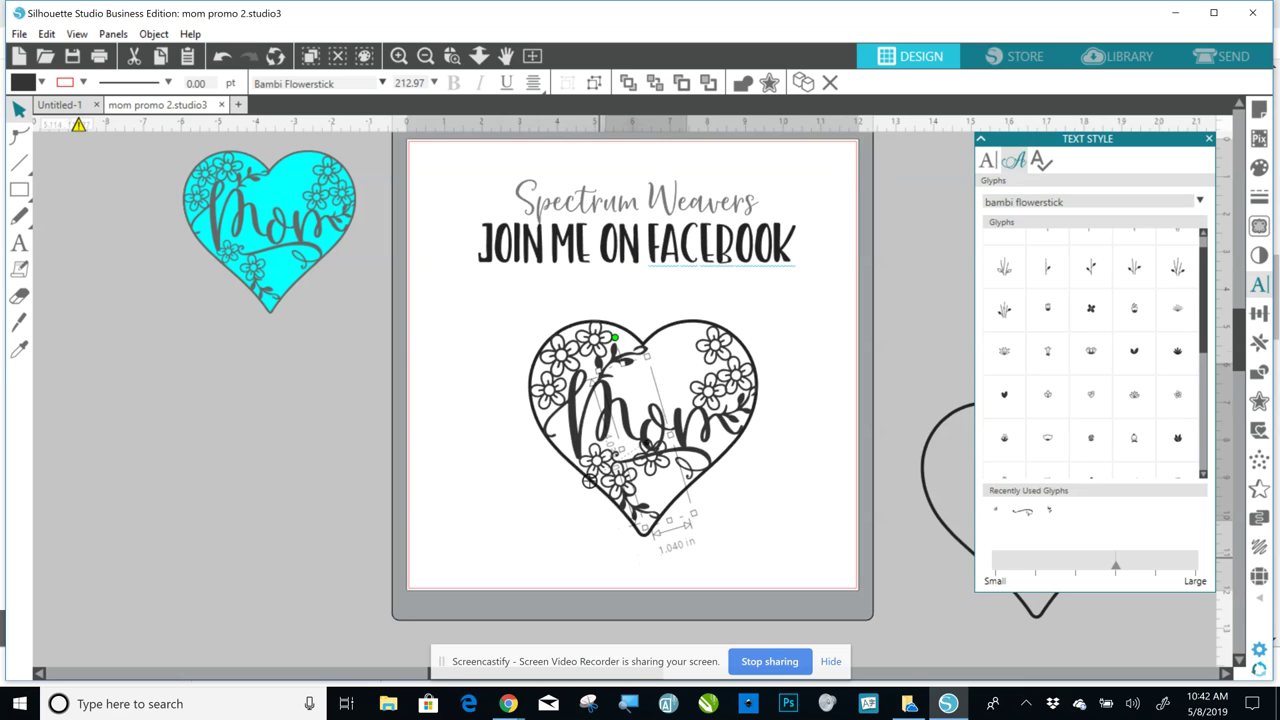
pyautogui.click(601, 559)
pyautogui.moveTo(653, 474); pyautogui.dragTo(653, 492)
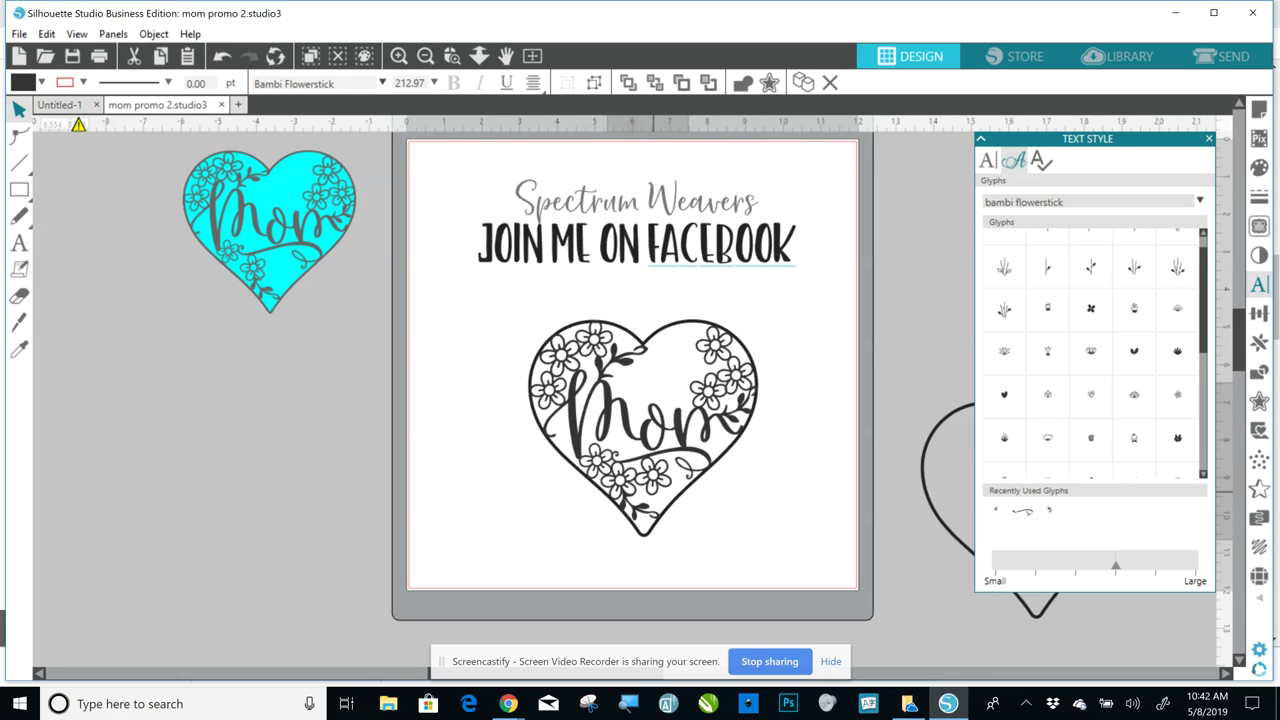
pyautogui.click(507, 519)
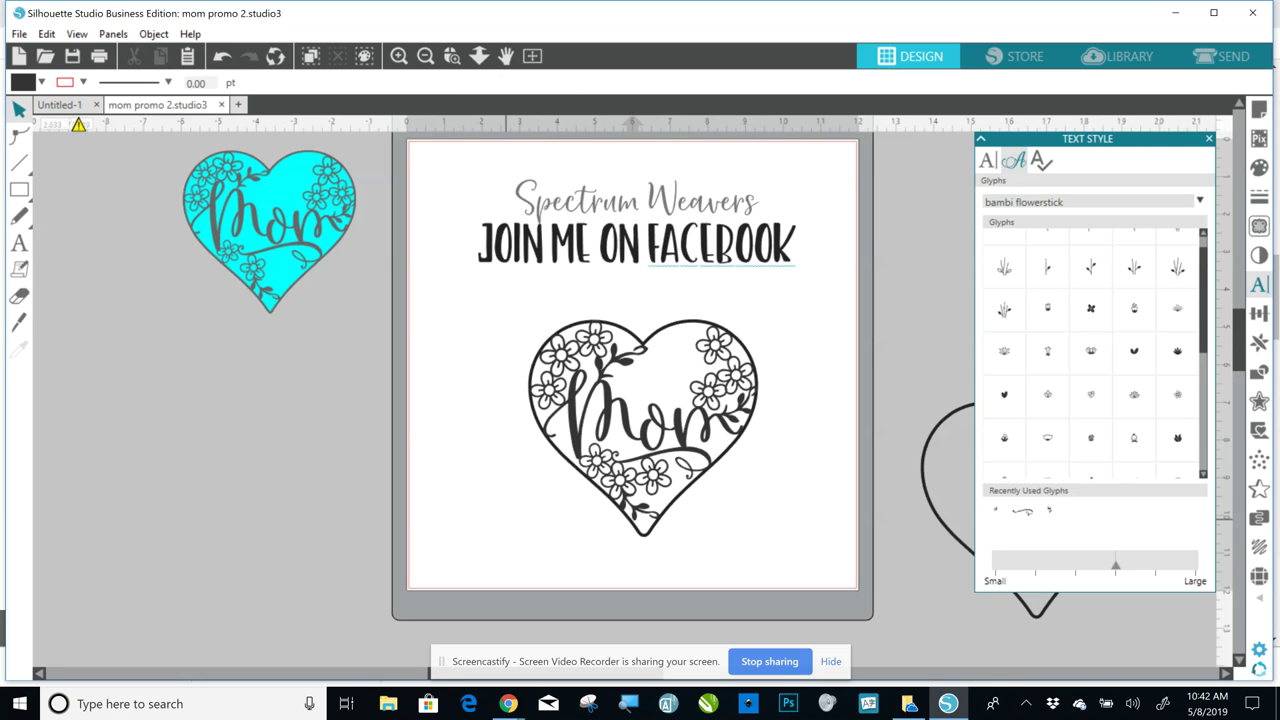
# - Try combining the heart border, Mom text, flourish, flowers and sprigs into one compound path
pyautogui.click(484, 304)
pyautogui.click(640, 420)
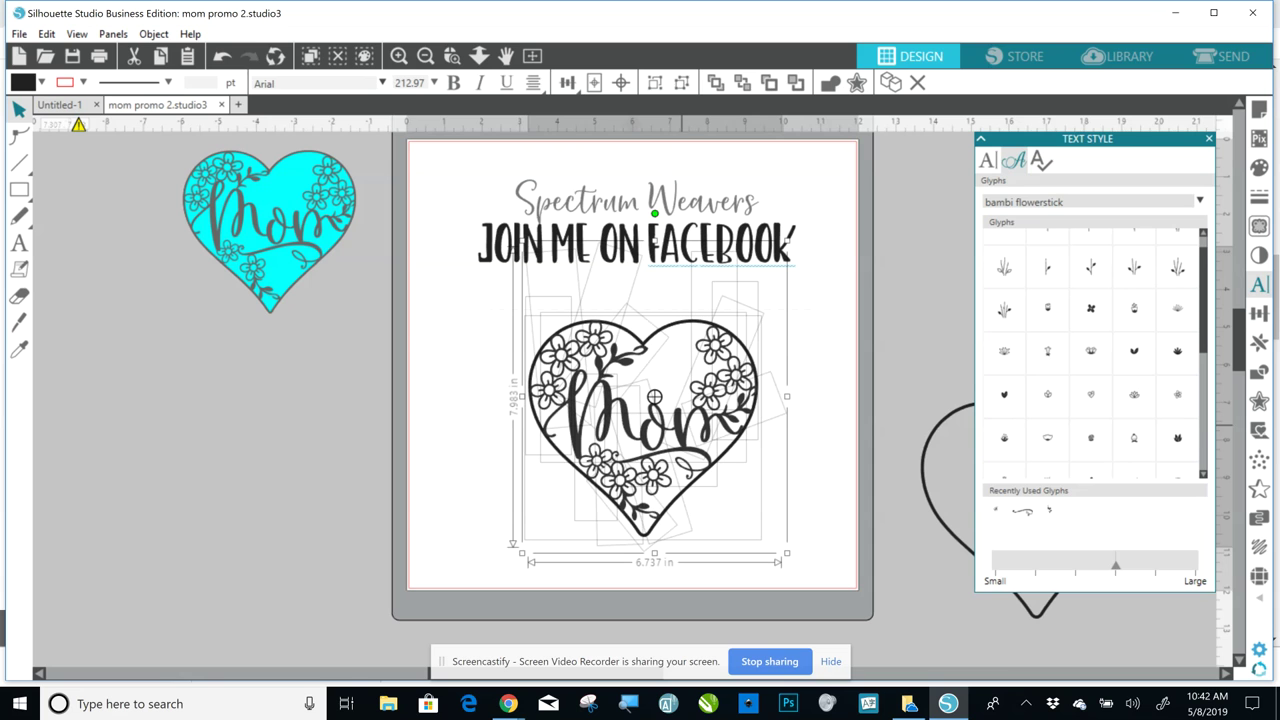
pyautogui.rightClick(681, 209)
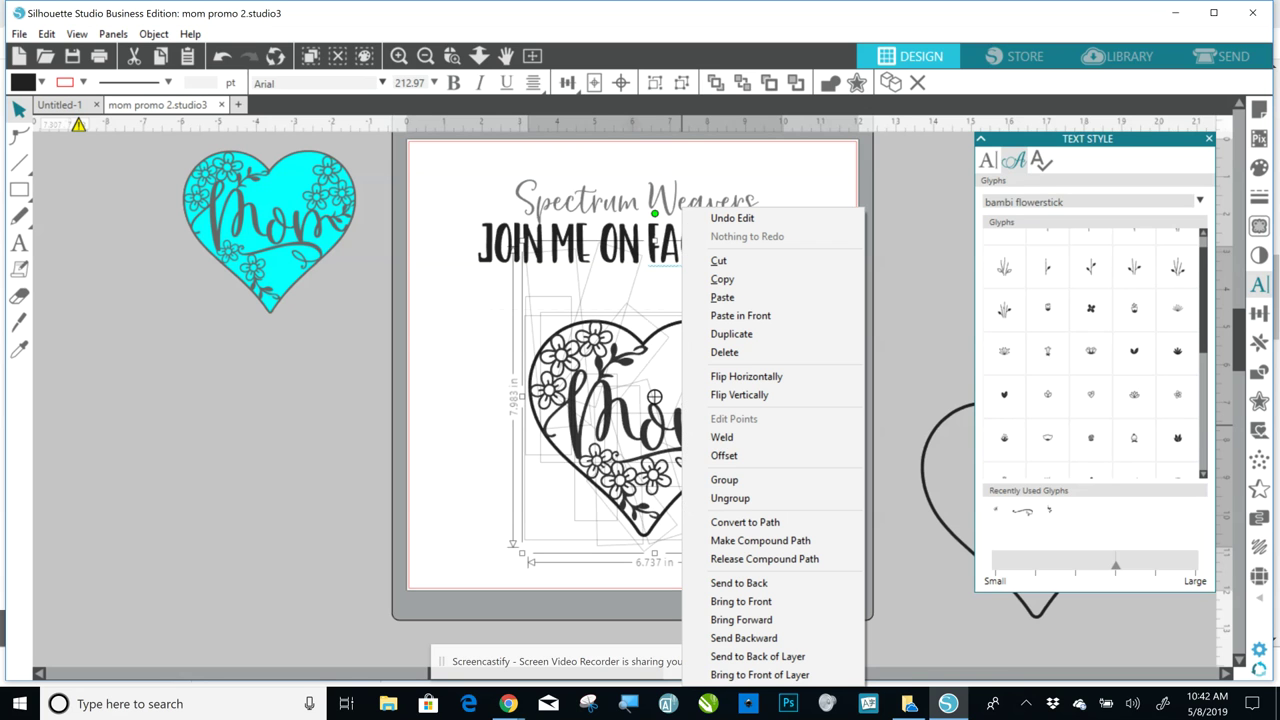
pyautogui.click(760, 540)
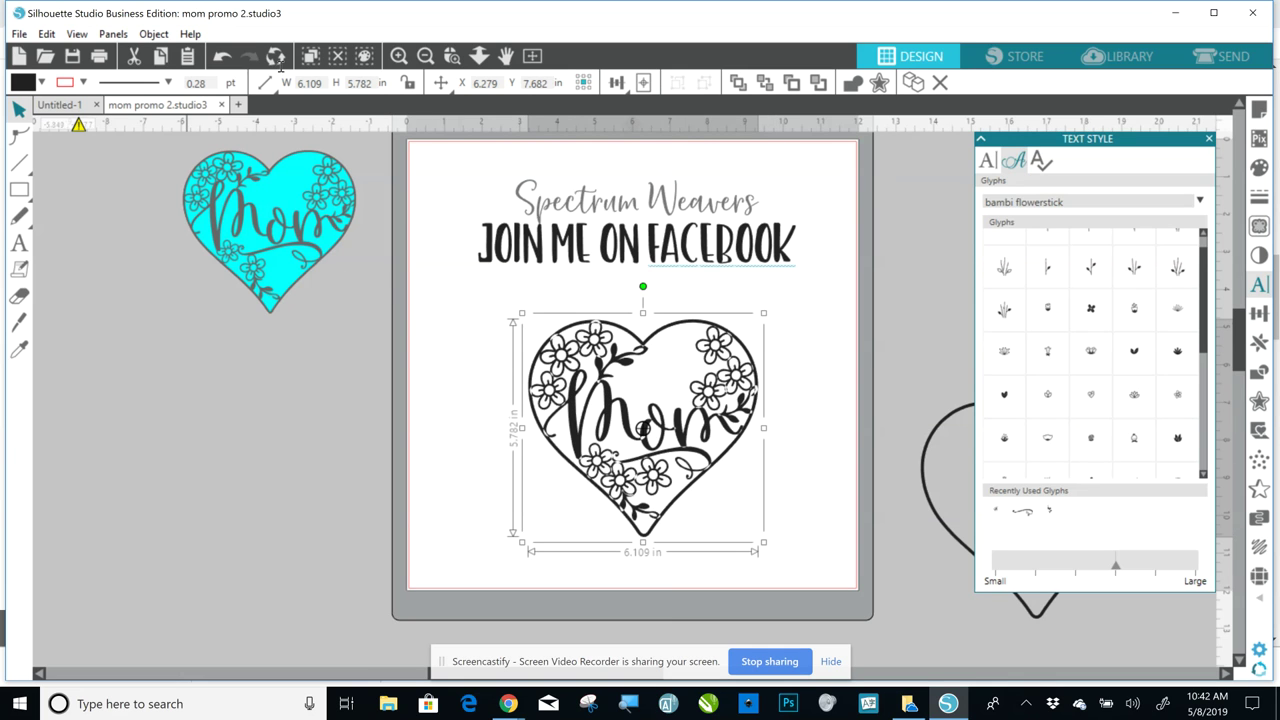
pyautogui.click(46, 34)
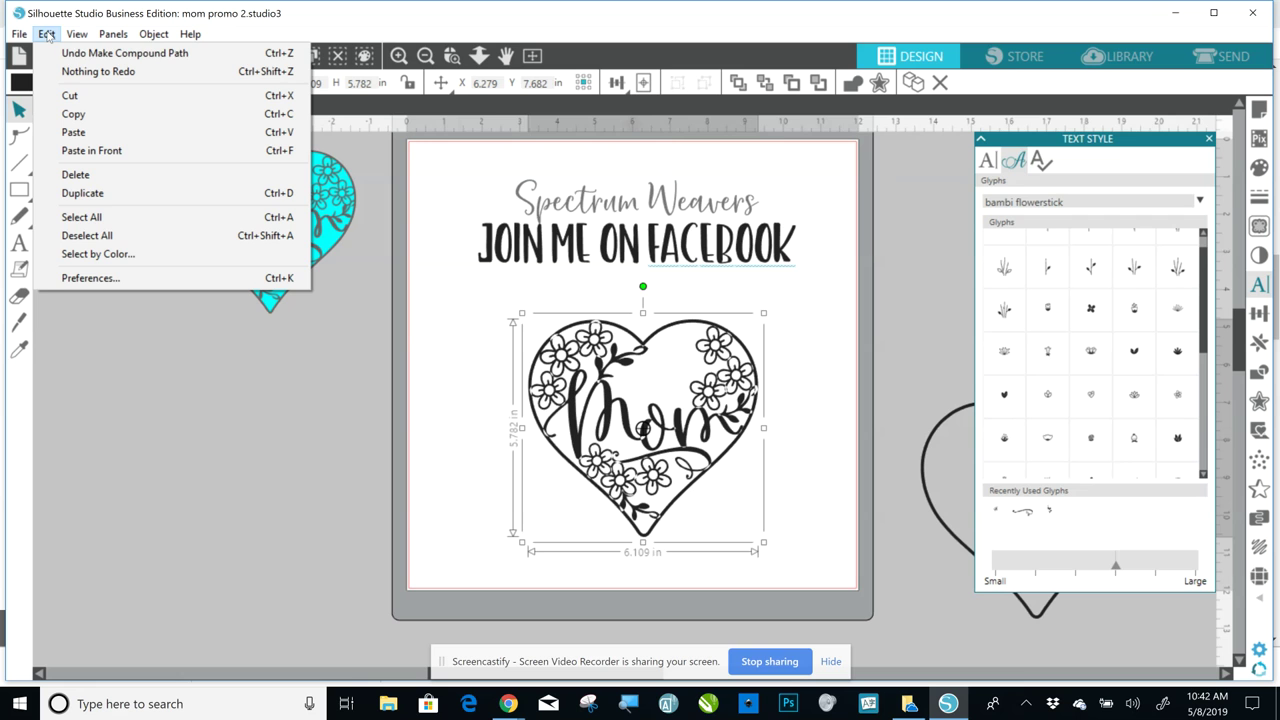
pyautogui.click(110, 53)
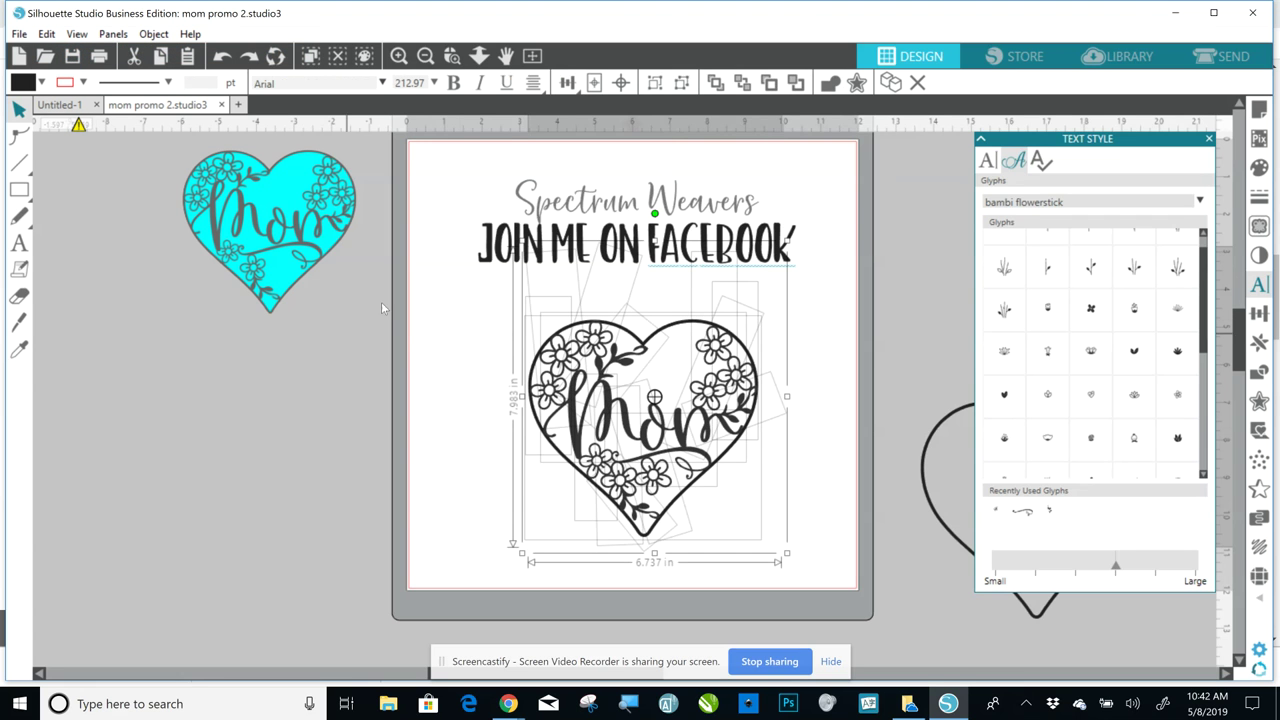
# - Weld all the pieces of the Mom heart design into one shape and move it slightly down and left
pyautogui.click(448, 333)
pyautogui.moveTo(458, 288); pyautogui.dragTo(829, 575)
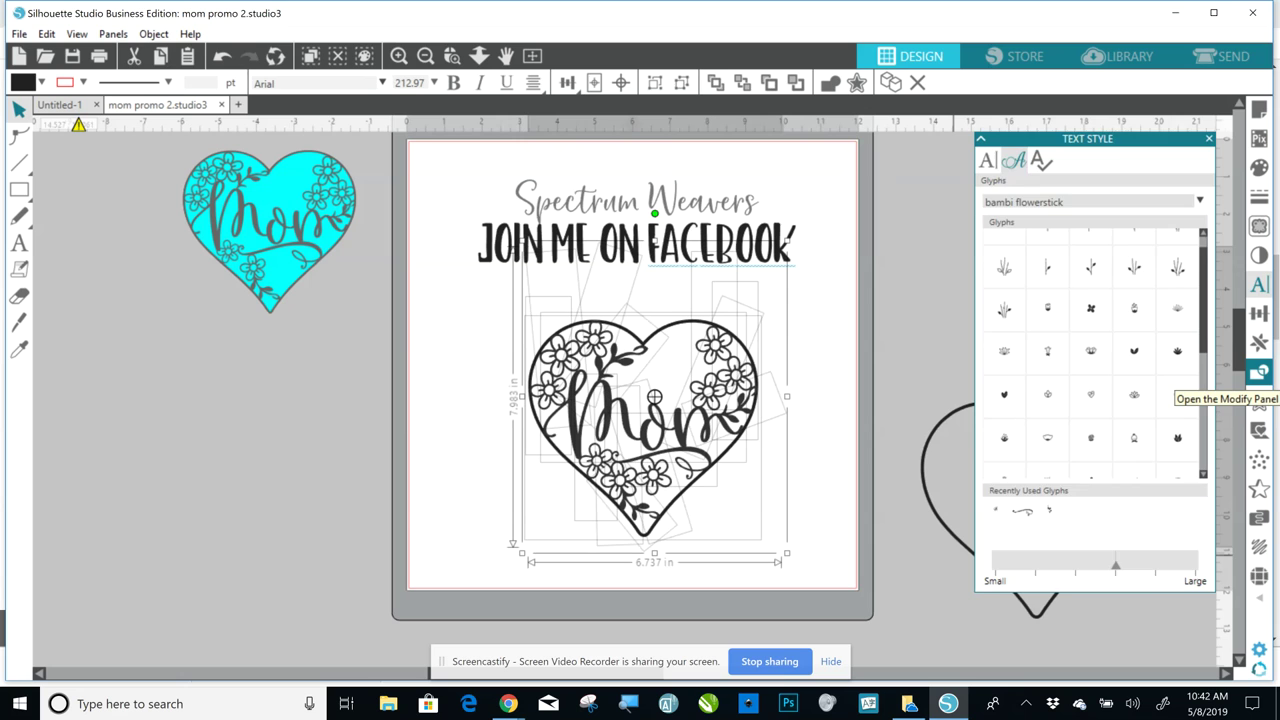
pyautogui.click(1259, 372)
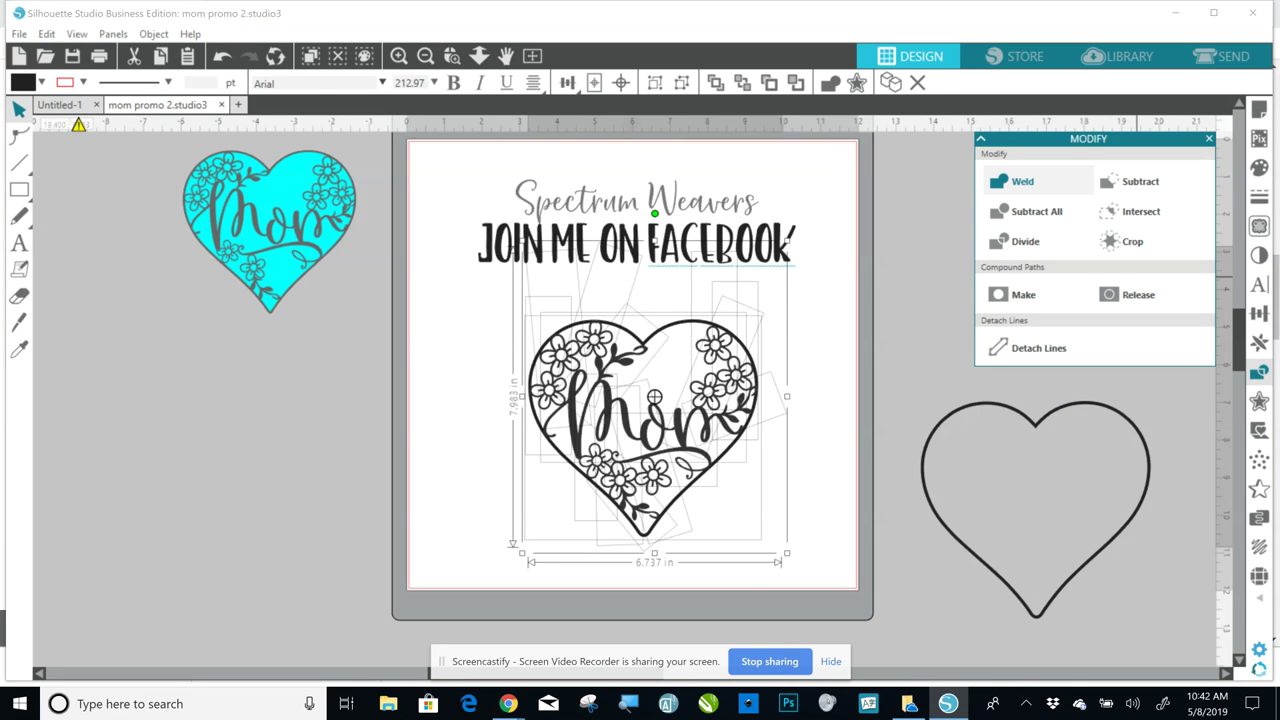
pyautogui.click(1018, 181)
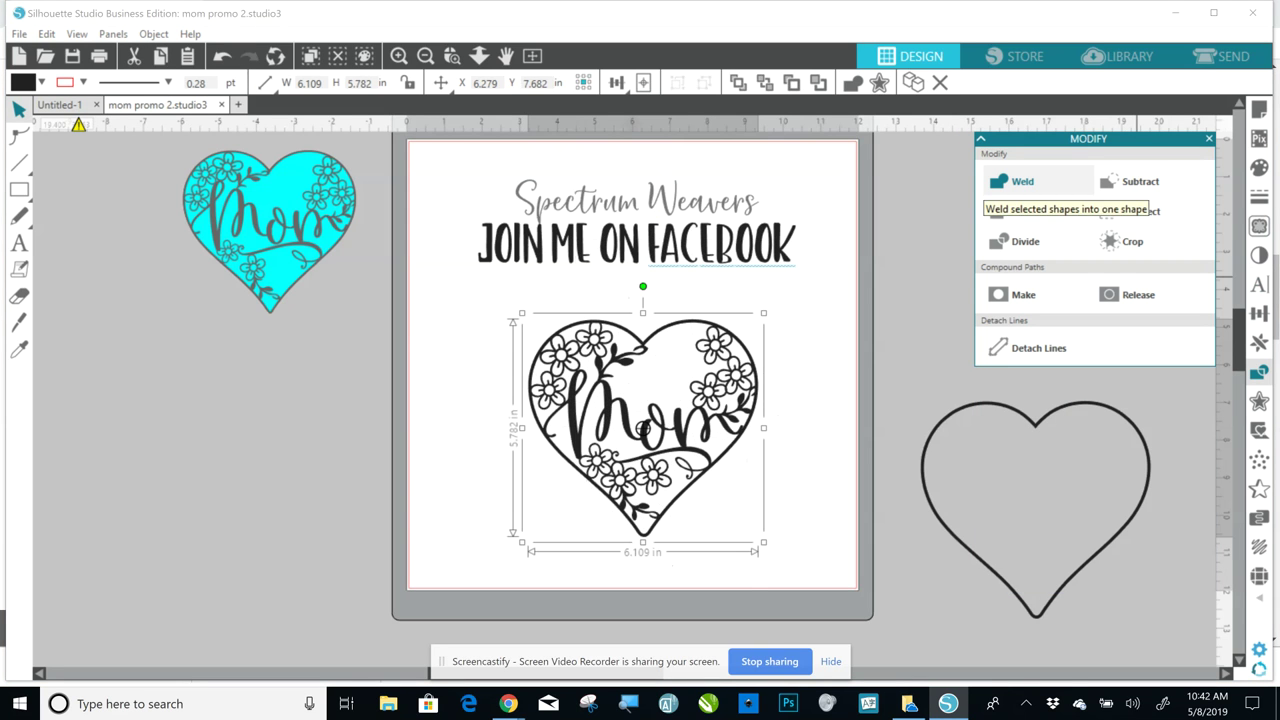
pyautogui.click(490, 430)
pyautogui.moveTo(588, 432); pyautogui.dragTo(630, 440)
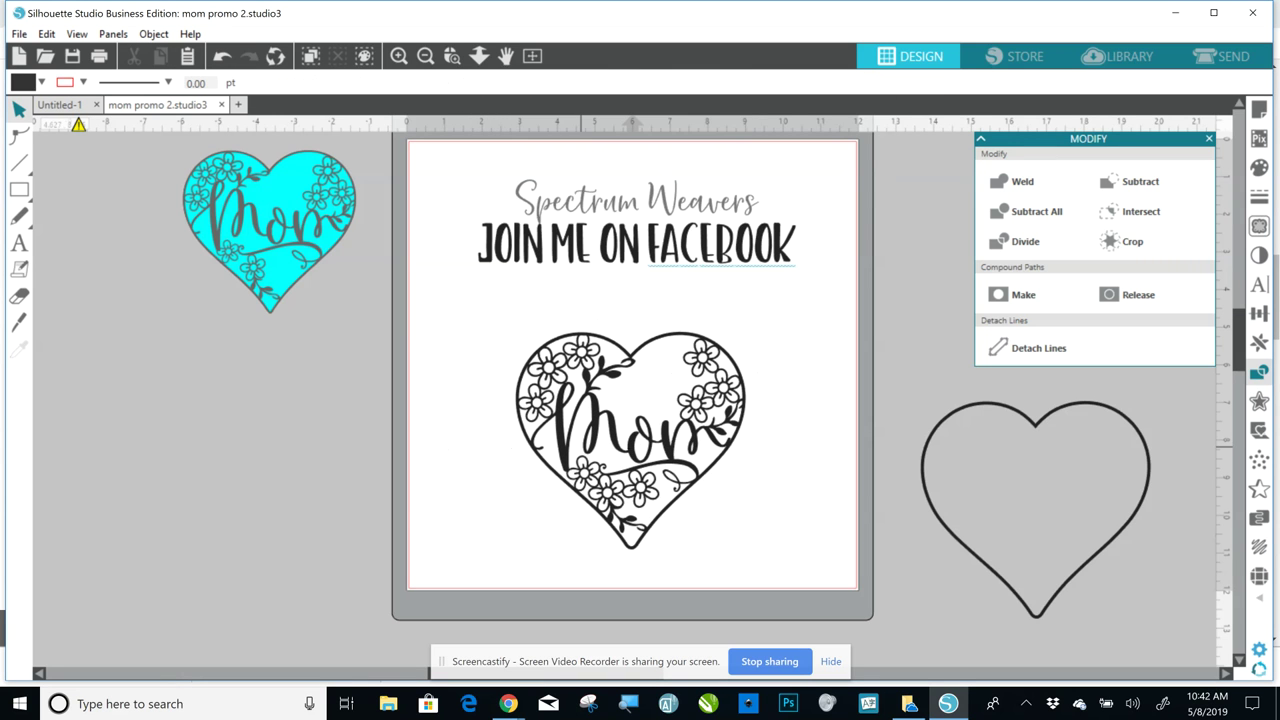
# - Fill the welded Mom heart with dark grey and move it up and left on the page
pyautogui.click(630, 422)
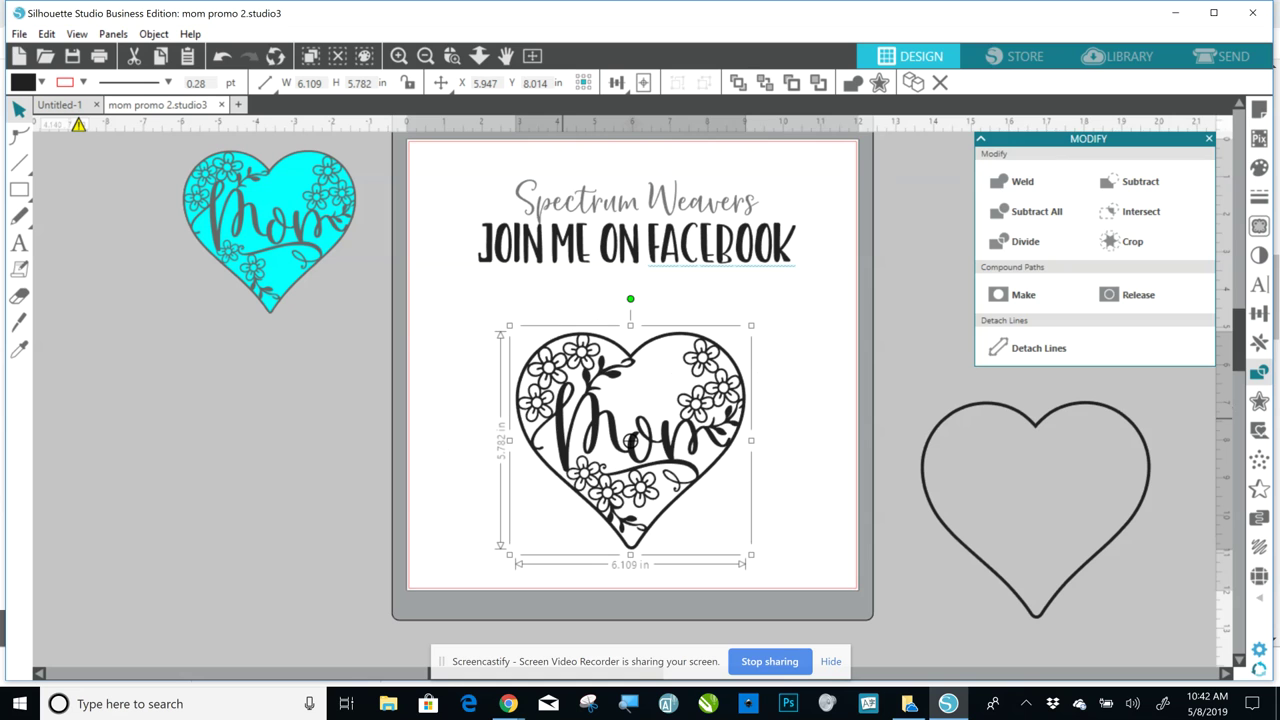
pyautogui.click(1259, 167)
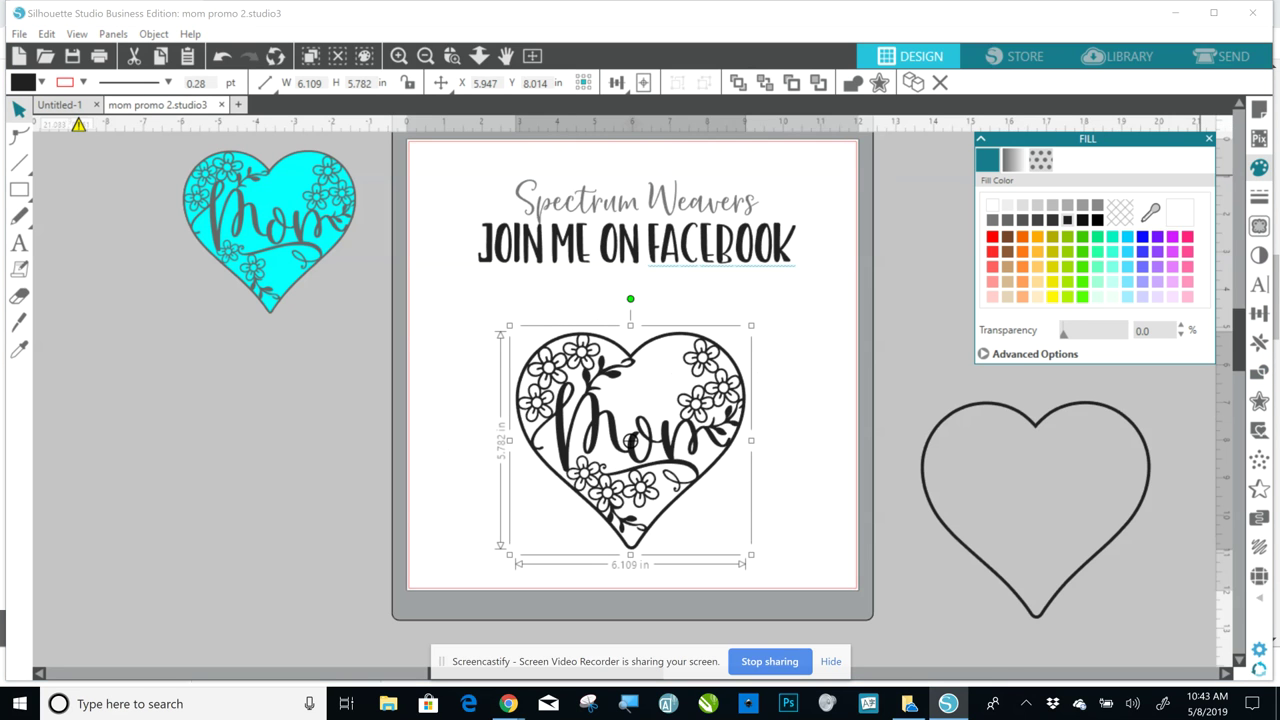
pyautogui.click(1037, 220)
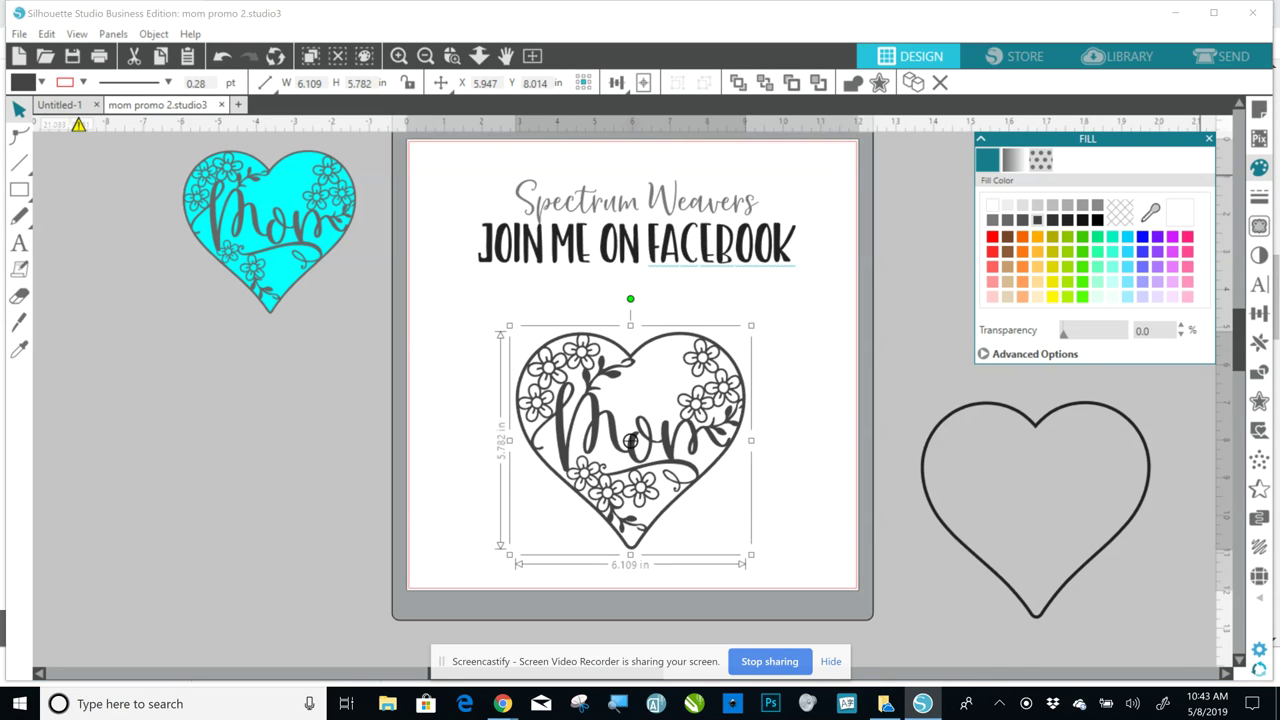
pyautogui.click(781, 419)
pyautogui.moveTo(657, 438); pyautogui.dragTo(622, 414)
# - Recolour the spare heart border turquoise and move it close beside the Mom heart
pyautogui.click(1015, 450)
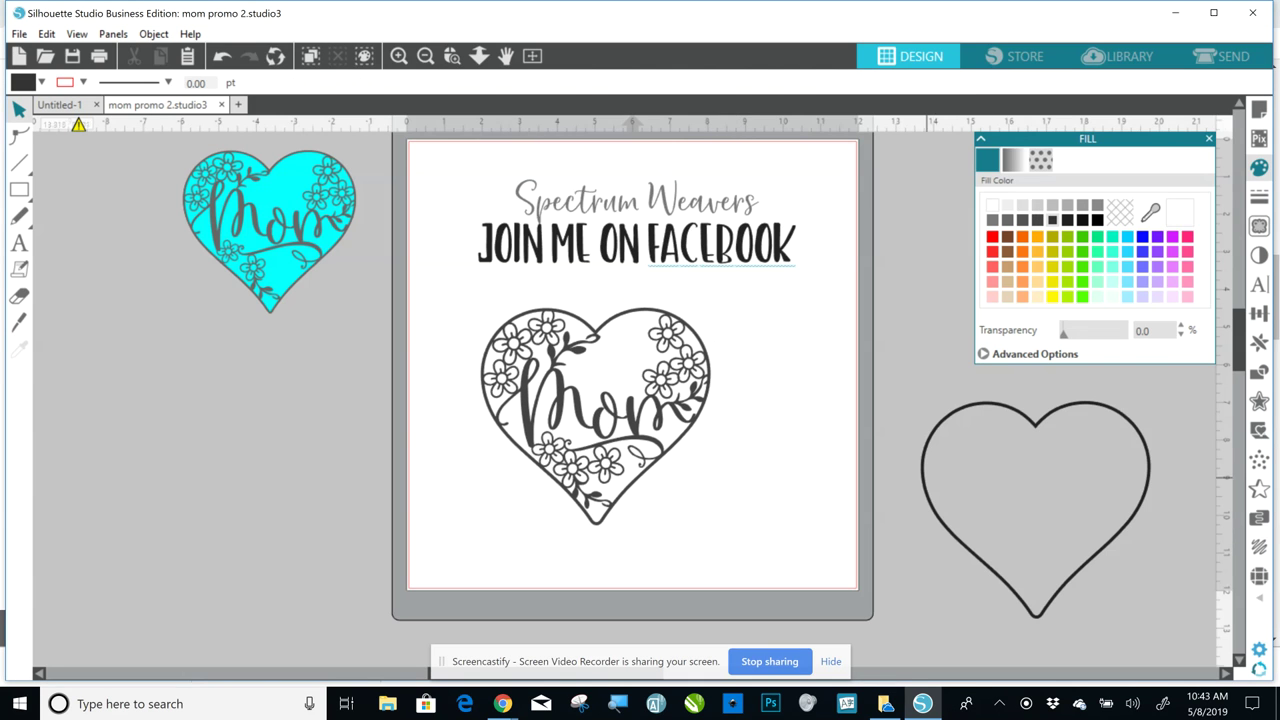
pyautogui.click(934, 478)
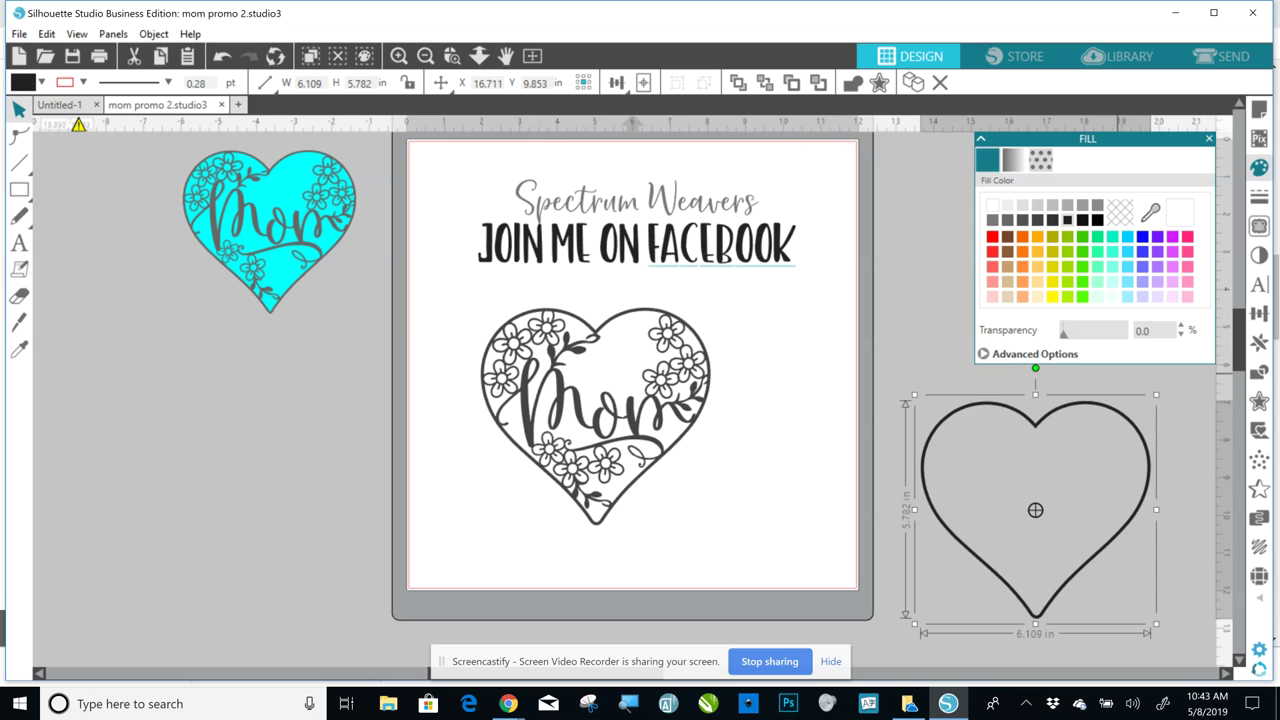
pyautogui.click(1127, 236)
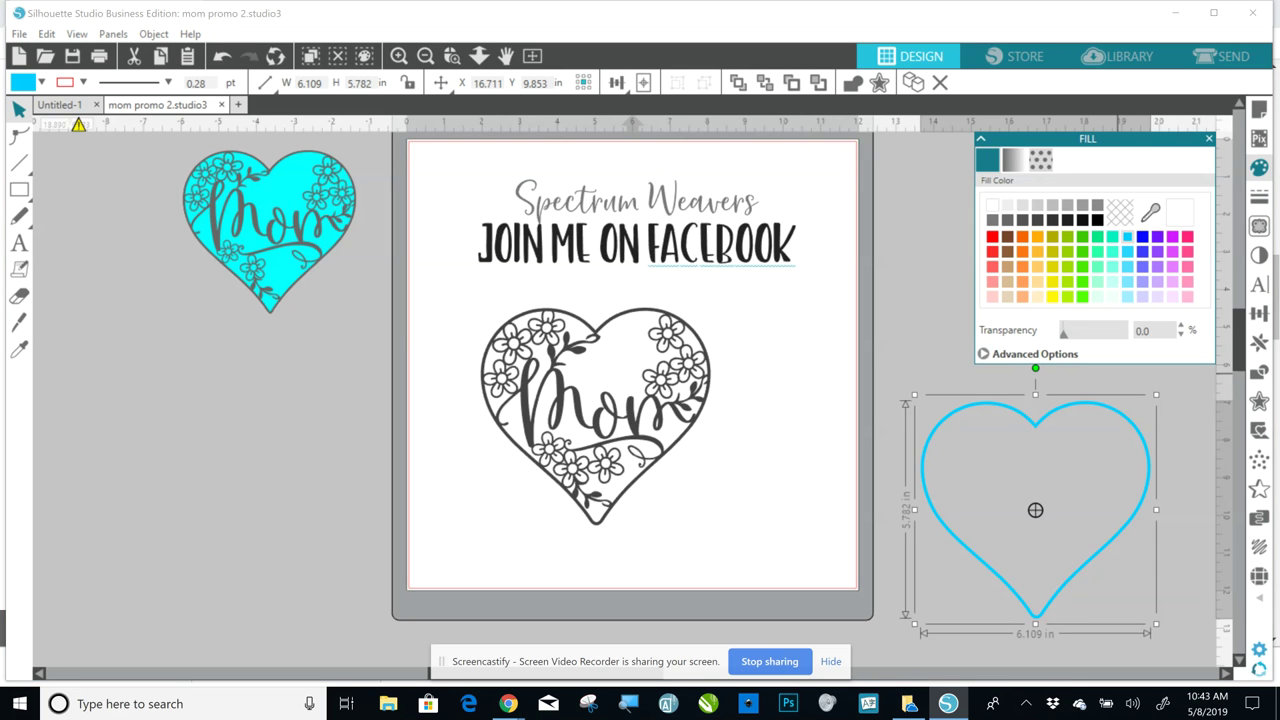
pyautogui.click(1112, 266)
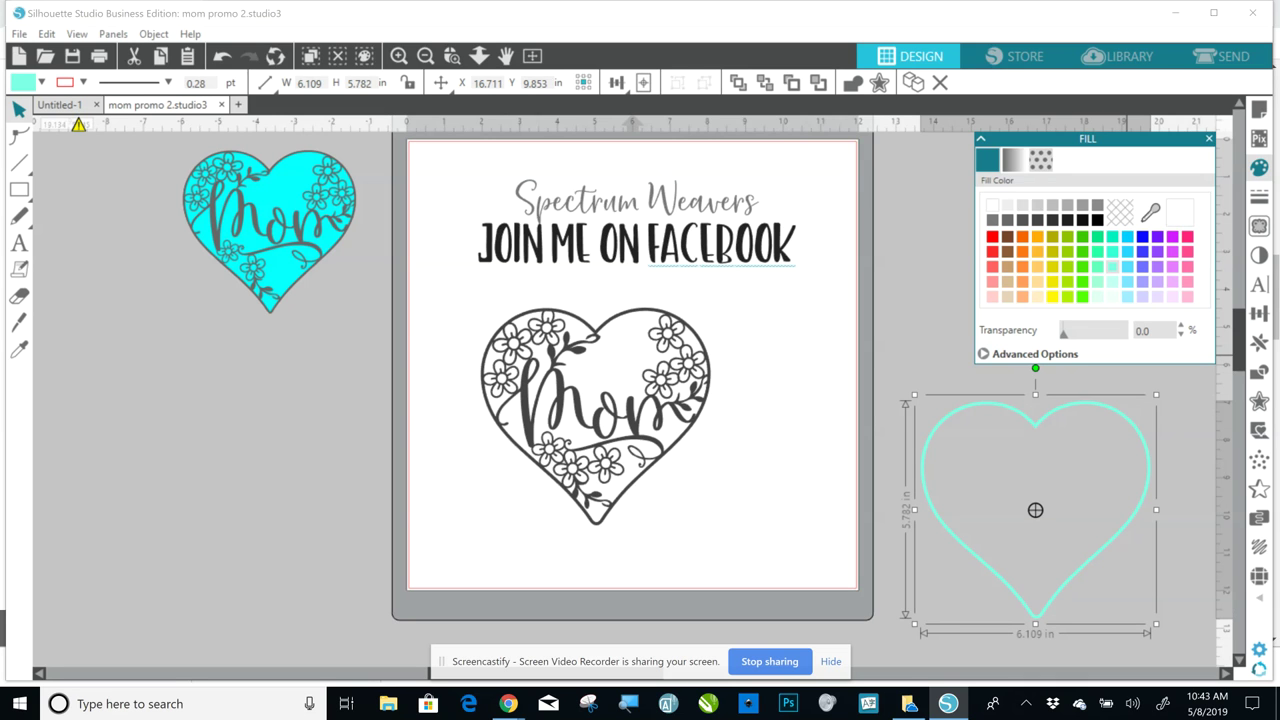
pyautogui.click(1112, 251)
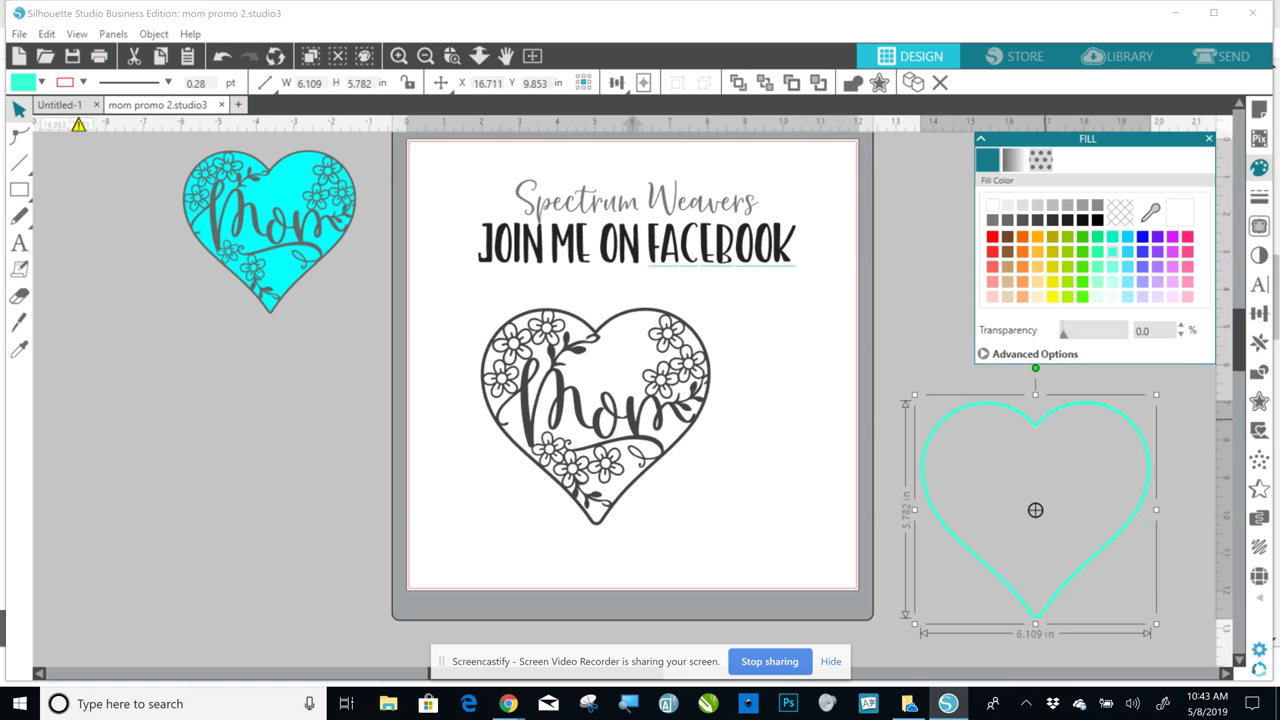
pyautogui.moveTo(1035, 510); pyautogui.dragTo(848, 488)
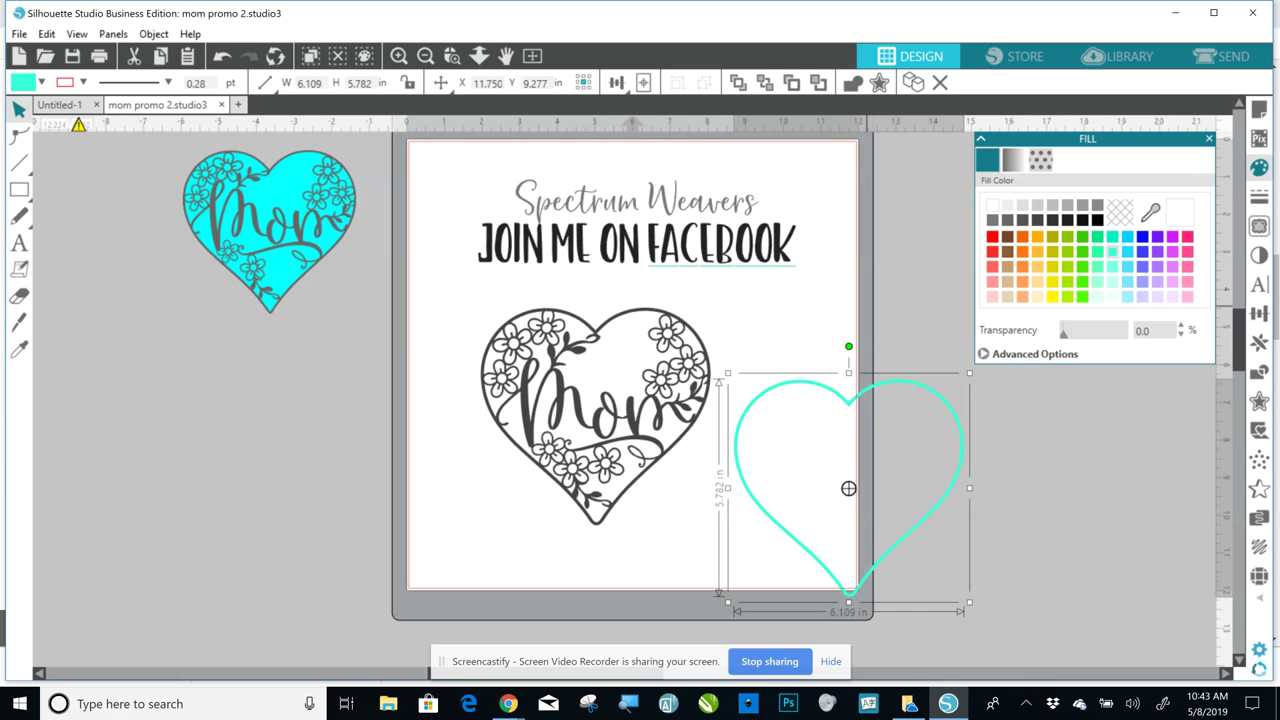
pyautogui.moveTo(848, 488)
pyautogui.mouseDown()
pyautogui.moveTo(832, 508)
pyautogui.moveTo(851, 498)
pyautogui.mouseUp()
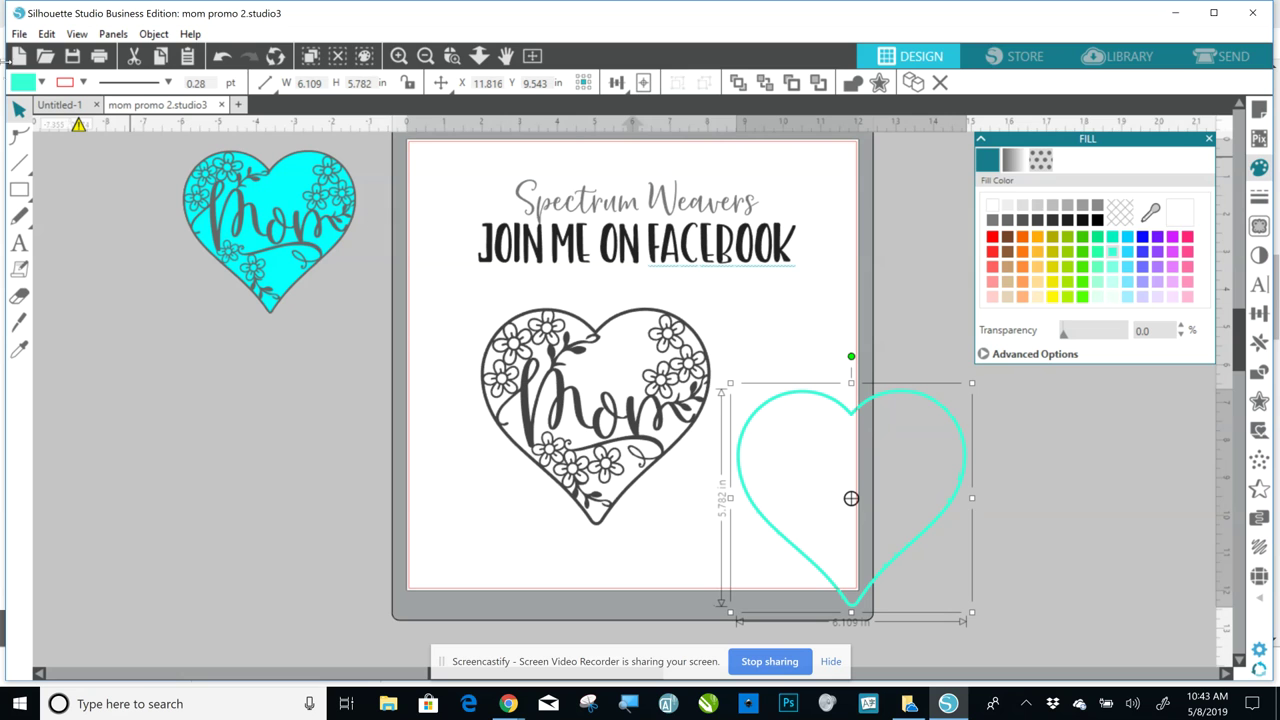
# - Merge the file heart26.svg into the current design
pyautogui.click(20, 38)
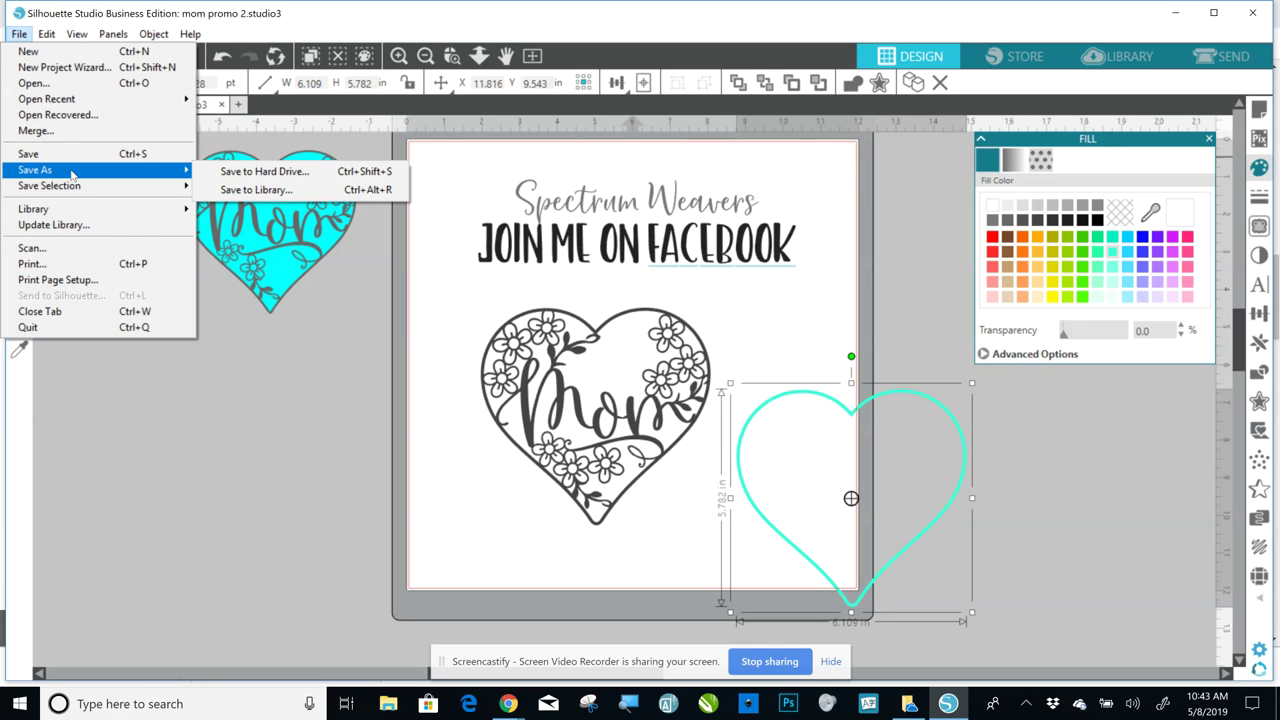
pyautogui.click(42, 131)
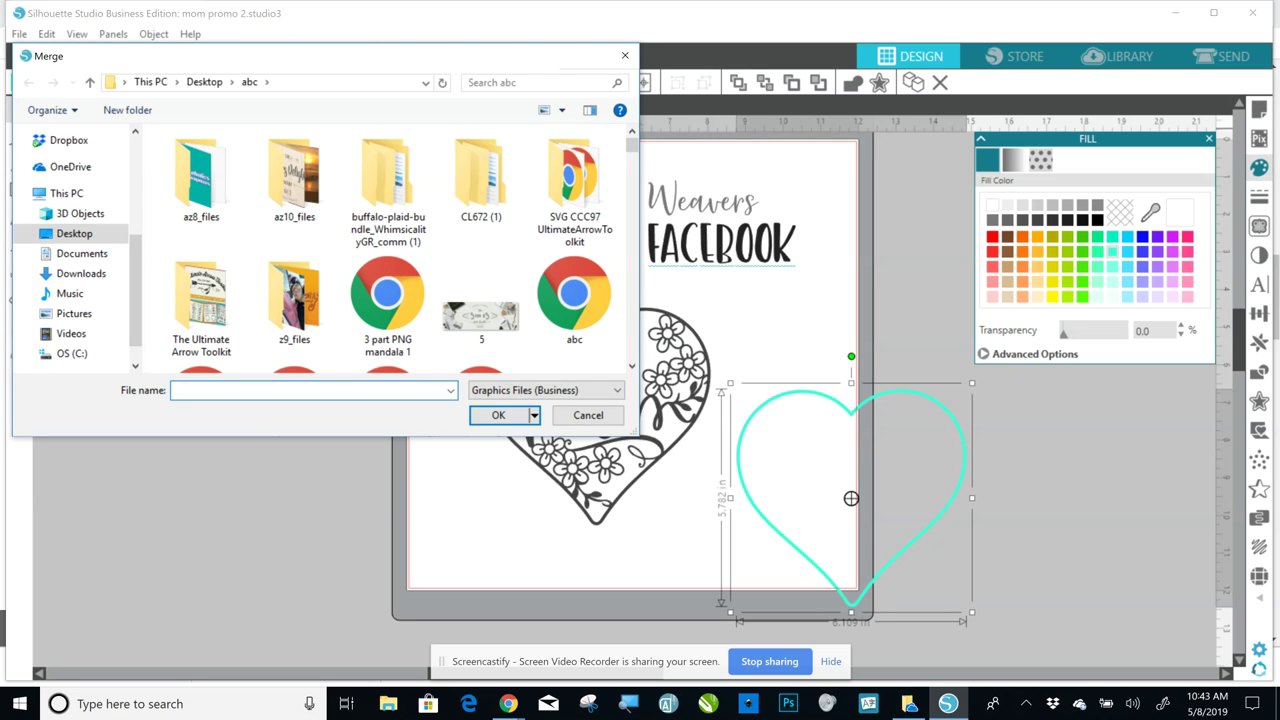
pyautogui.write('heart')
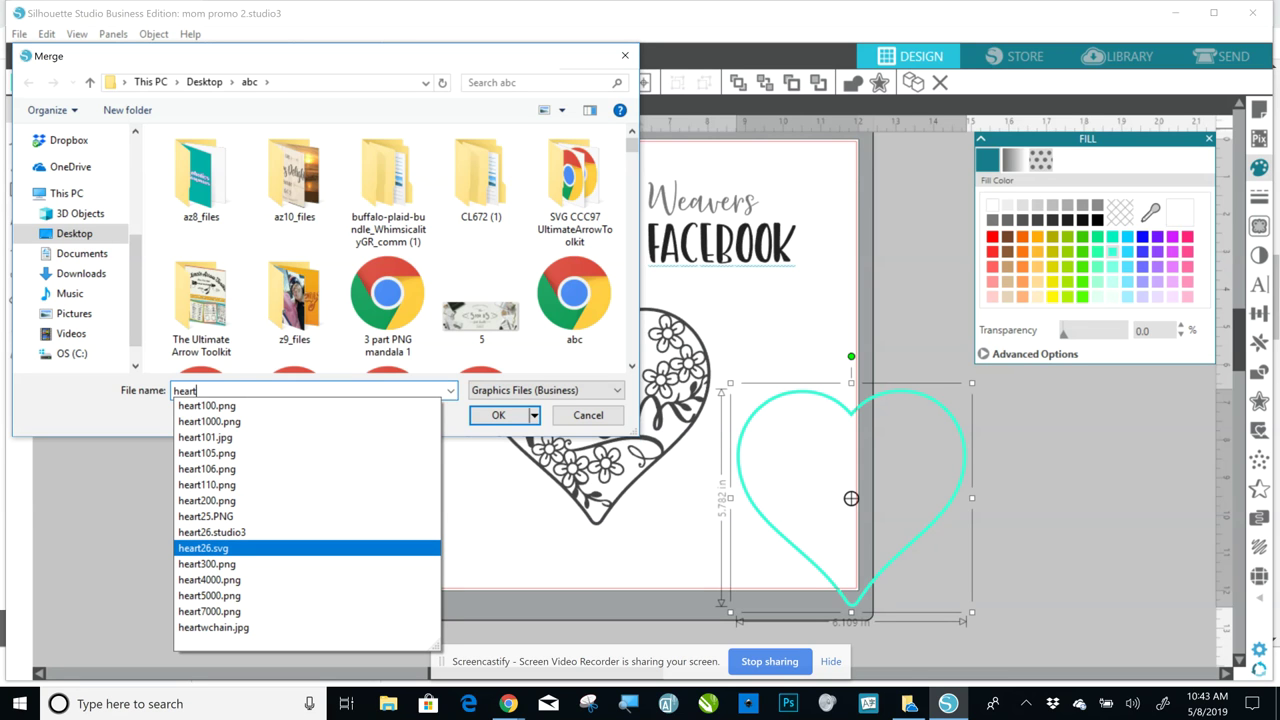
pyautogui.press('Return')
pyautogui.click(498, 415)
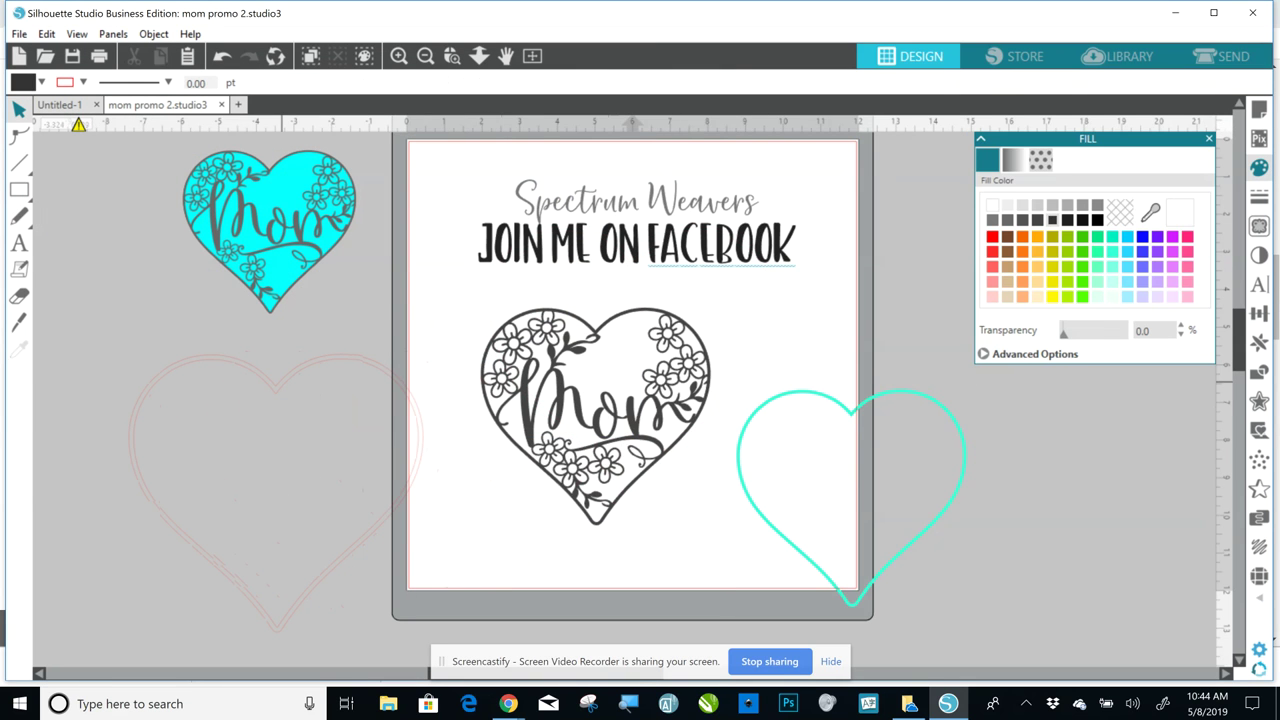
# - Ungroup the imported heart and move its outer outline away from the inner one onto the page
pyautogui.click(275, 492)
pyautogui.rightClick(275, 493)
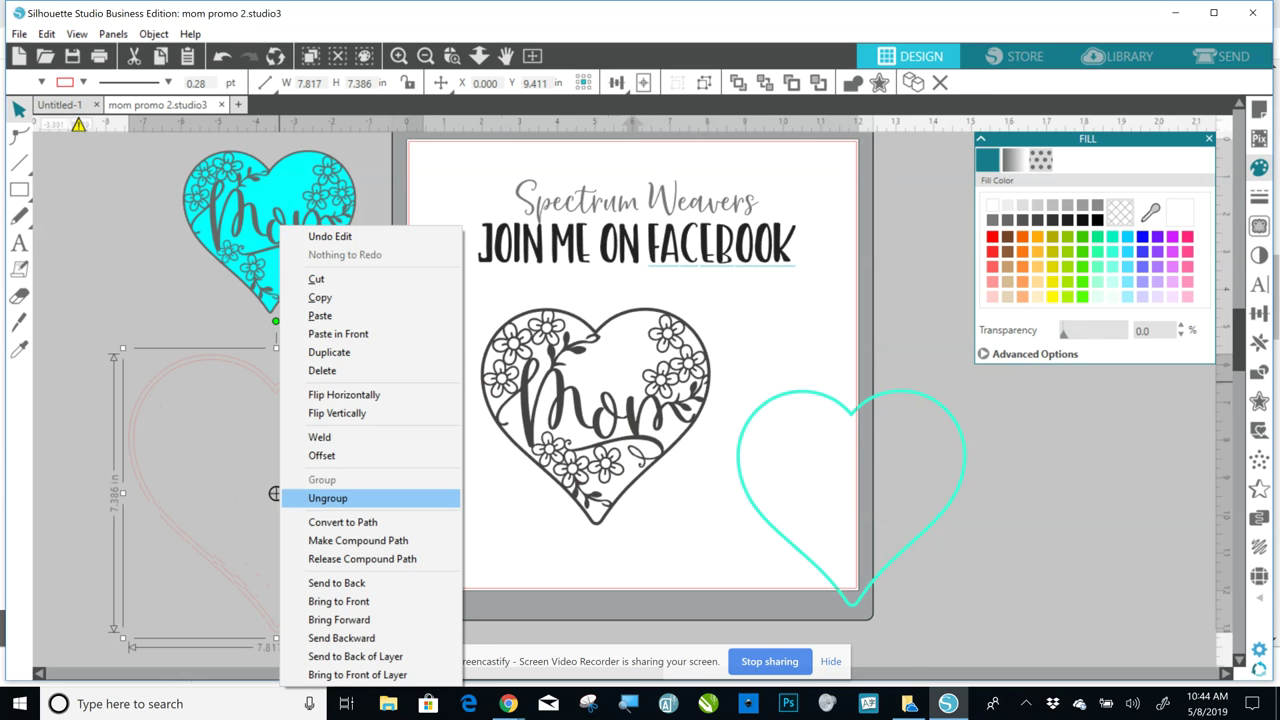
pyautogui.click(328, 498)
pyautogui.click(357, 322)
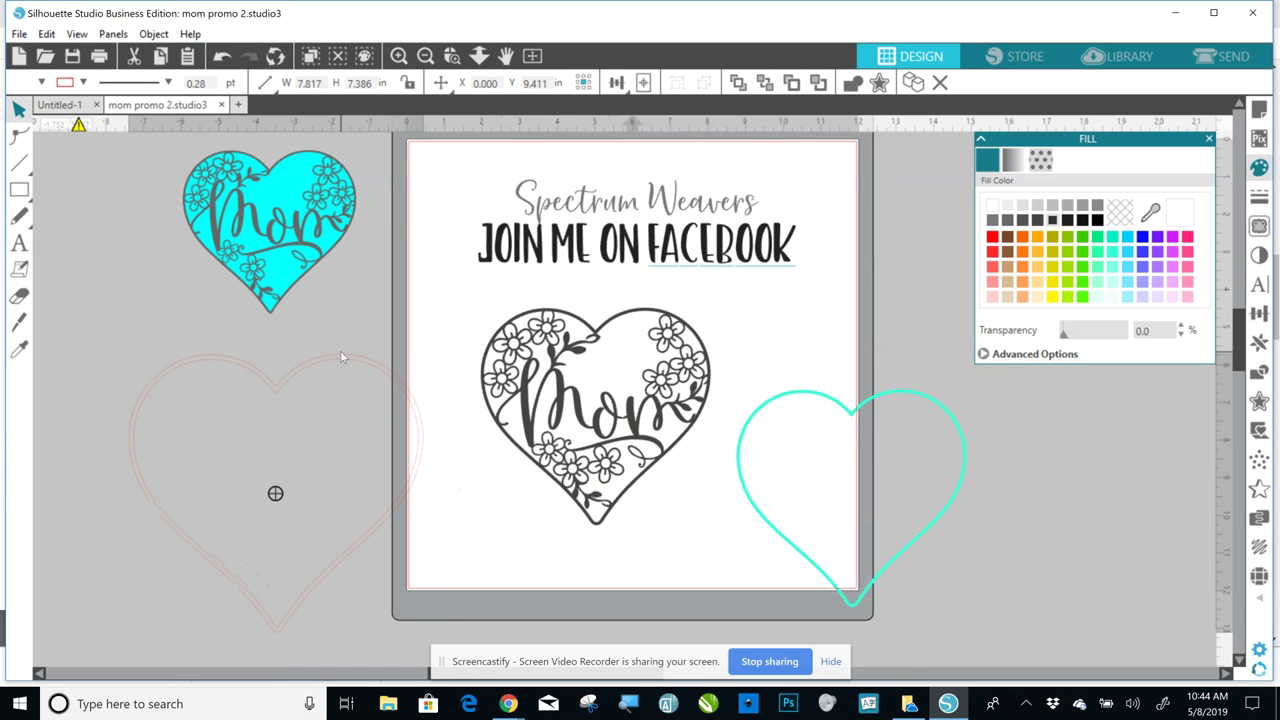
pyautogui.click(341, 357)
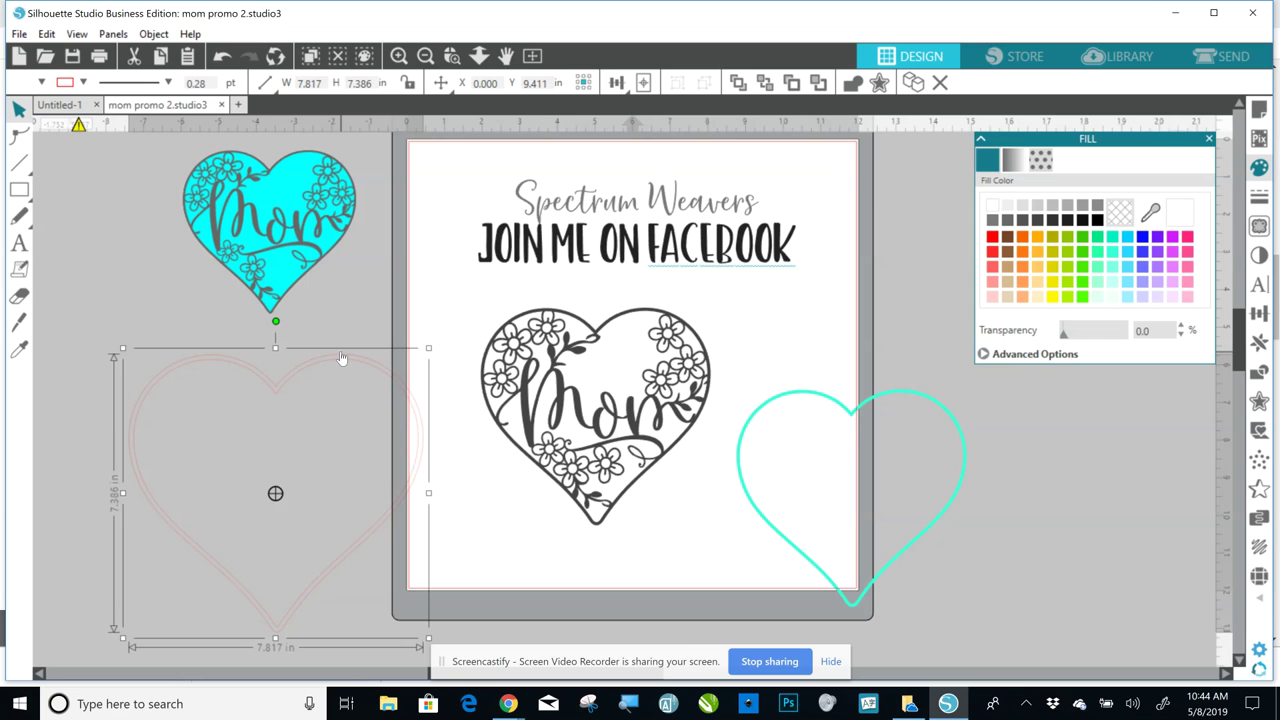
pyautogui.moveTo(341, 357); pyautogui.dragTo(673, 364)
# - Delete the inner heart outline and the turquoise heart border, and move the remaining thin outline to the right of the Mom heart
pyautogui.click(266, 398)
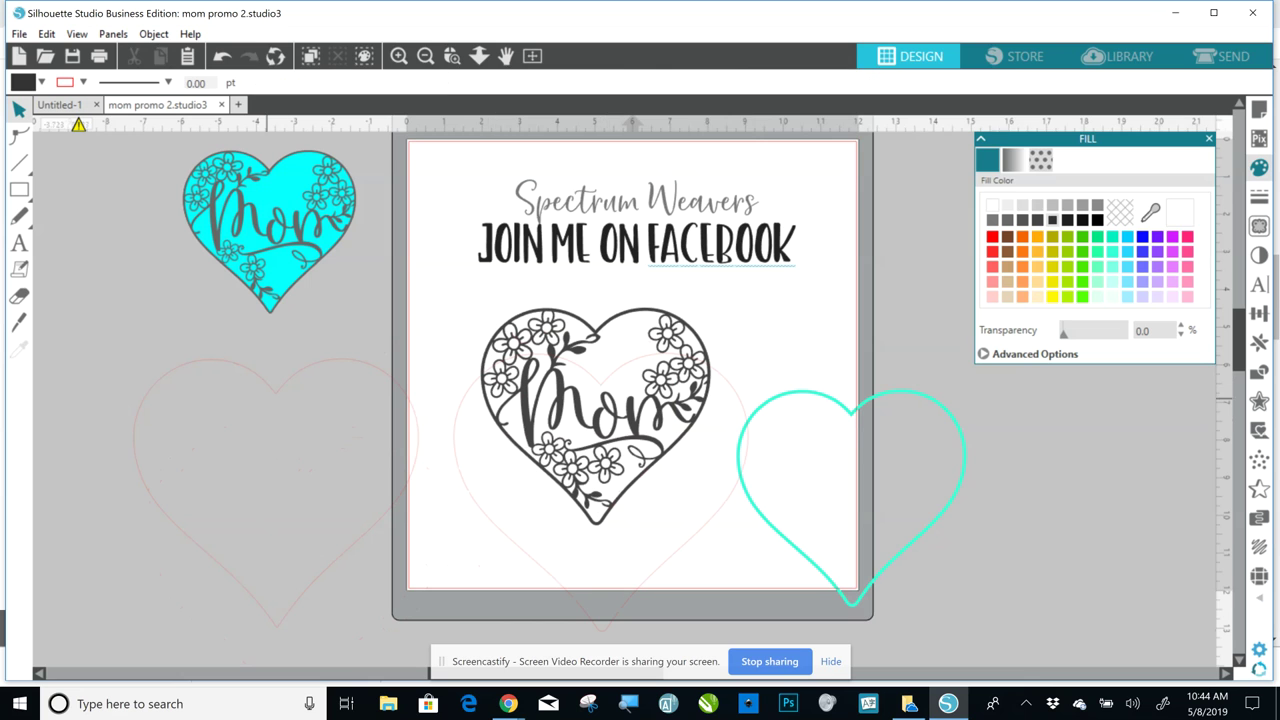
pyautogui.click(275, 493)
pyautogui.click(275, 493)
pyautogui.click(860, 404)
pyautogui.press('Delete')
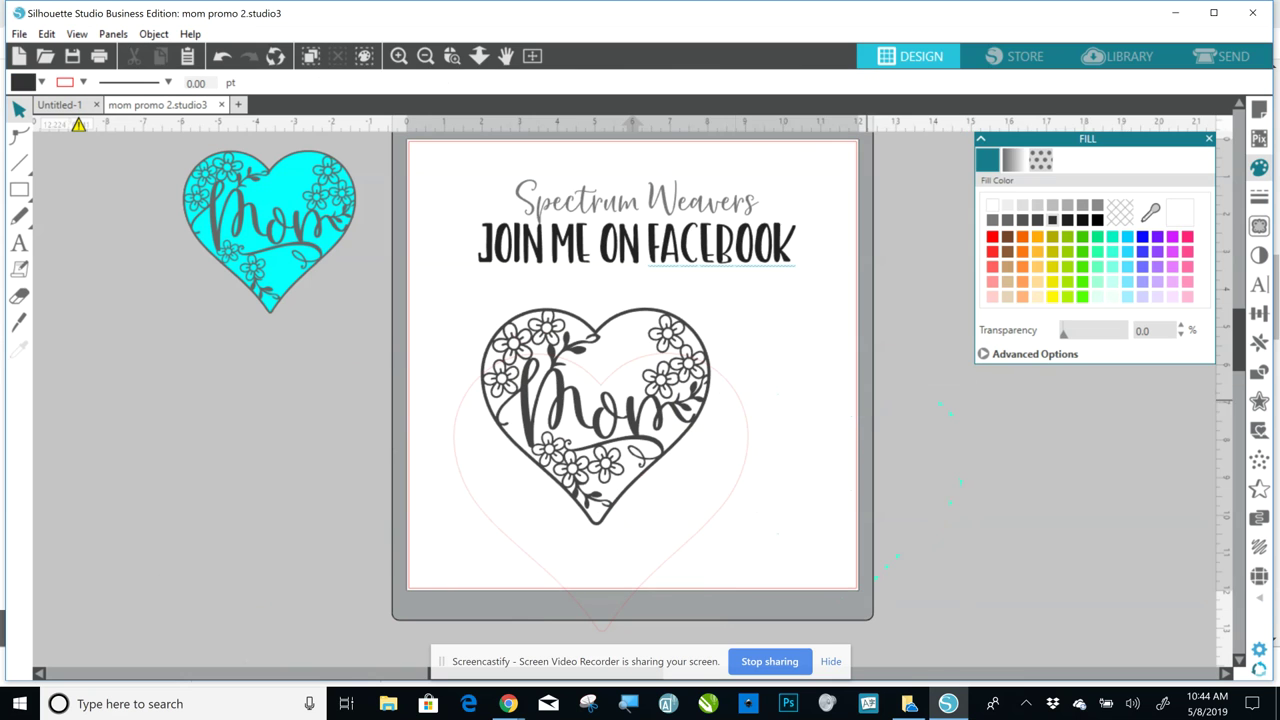
pyautogui.moveTo(601, 492); pyautogui.dragTo(911, 514)
# - Try to match the thin heart outline to the Mom heart with a width of 6.109 in, without locking its proportions
pyautogui.click(595, 416)
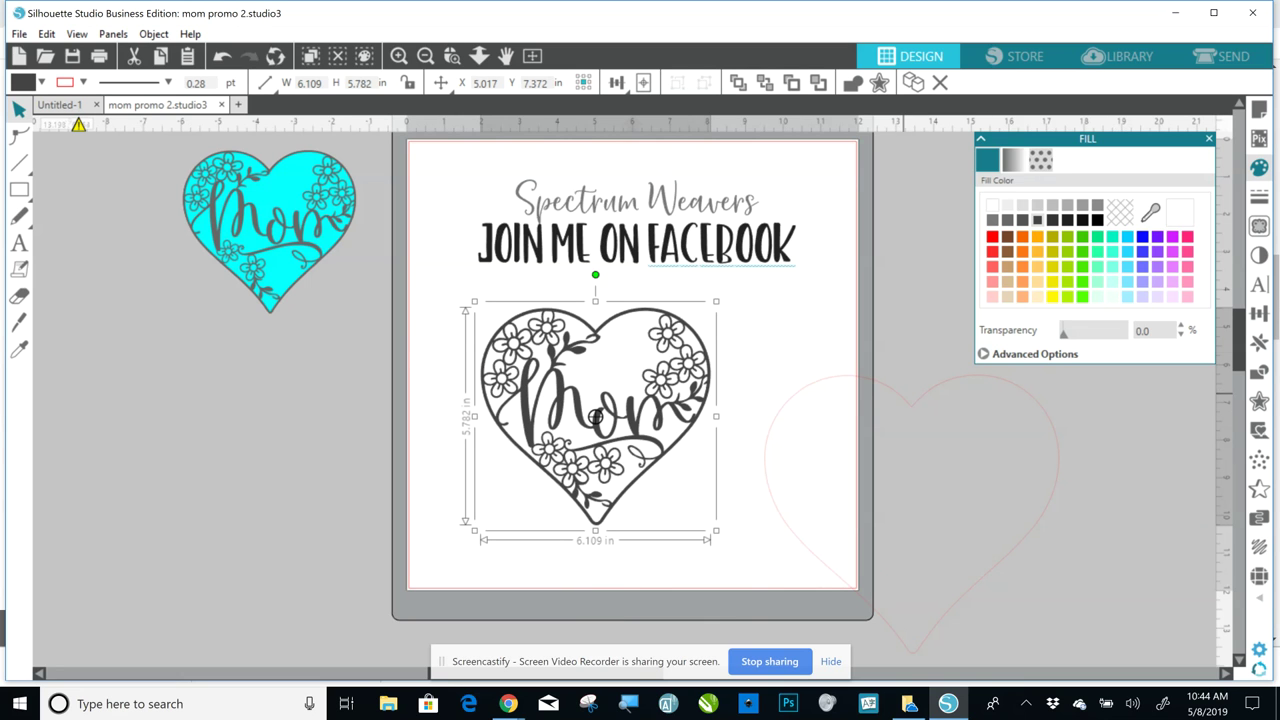
pyautogui.click(902, 396)
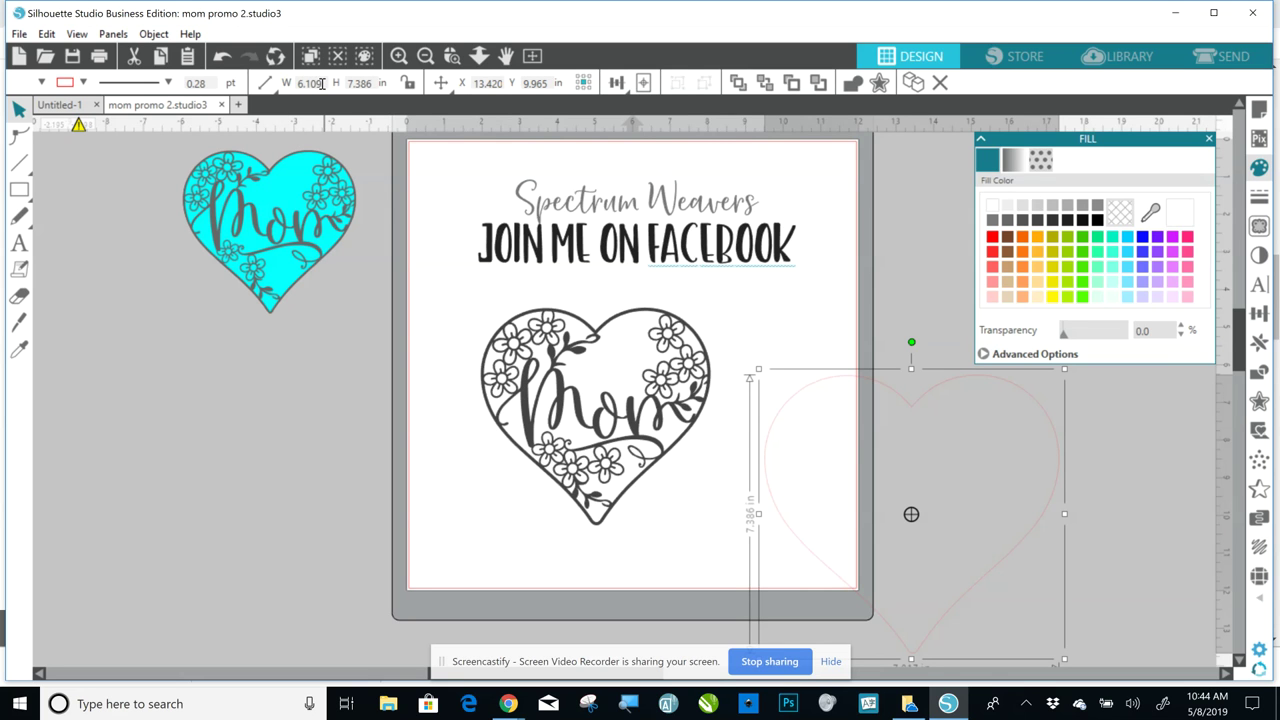
pyautogui.press('Return')
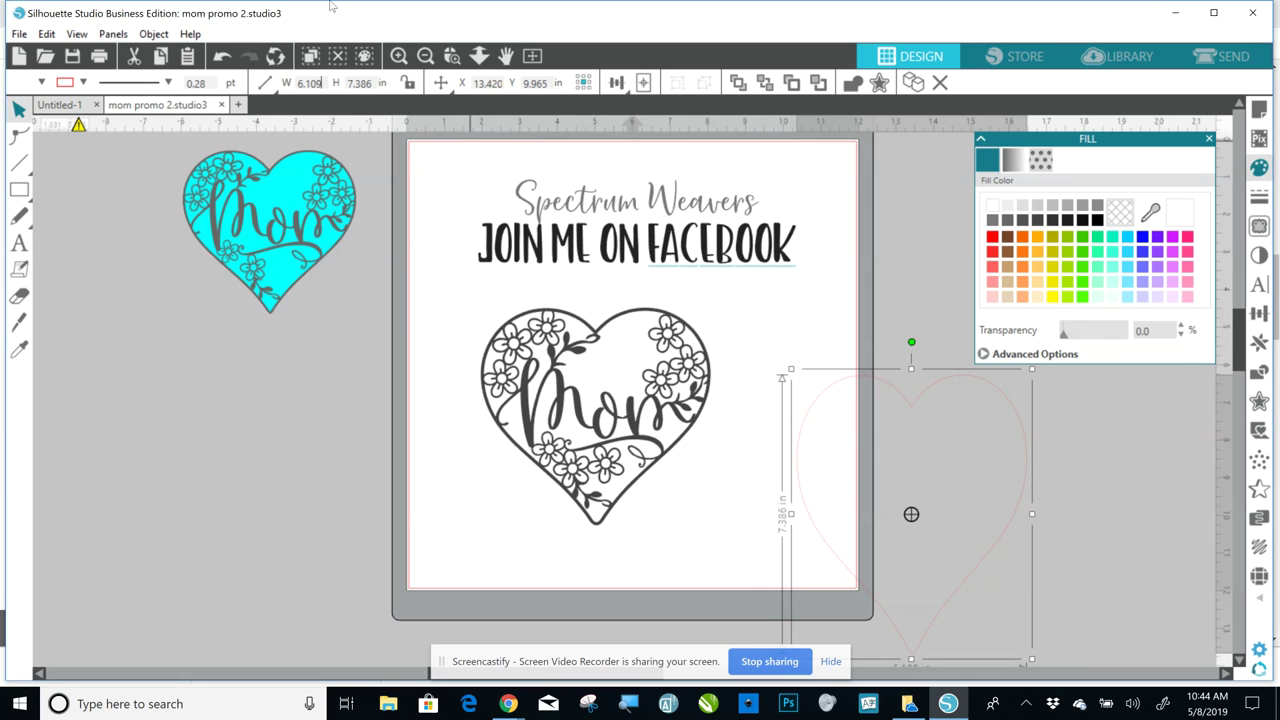
pyautogui.click(46, 34)
pyautogui.click(54, 50)
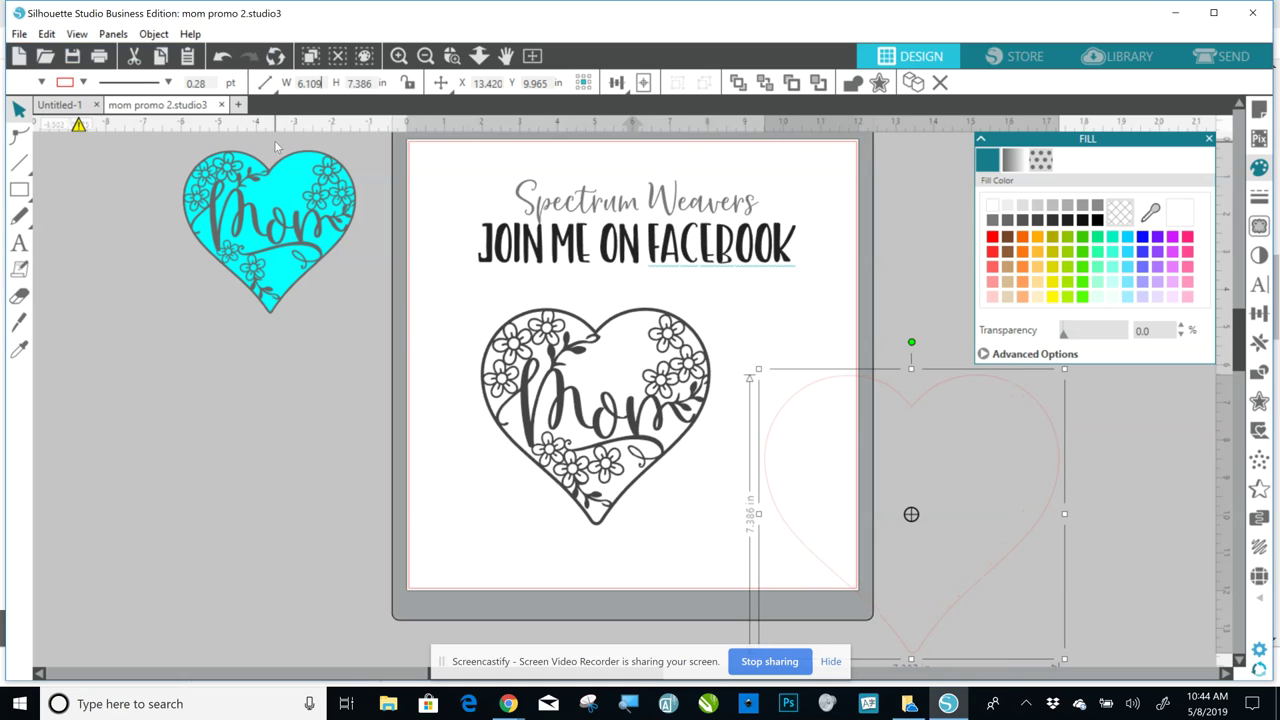
# - Resize the thin heart outline to 6.109 in wide with locked proportions and fill it with light blue
pyautogui.click(408, 84)
pyautogui.press('BackSpace')
pyautogui.press('BackSpace')
pyautogui.press('BackSpace')
pyautogui.press('Return')
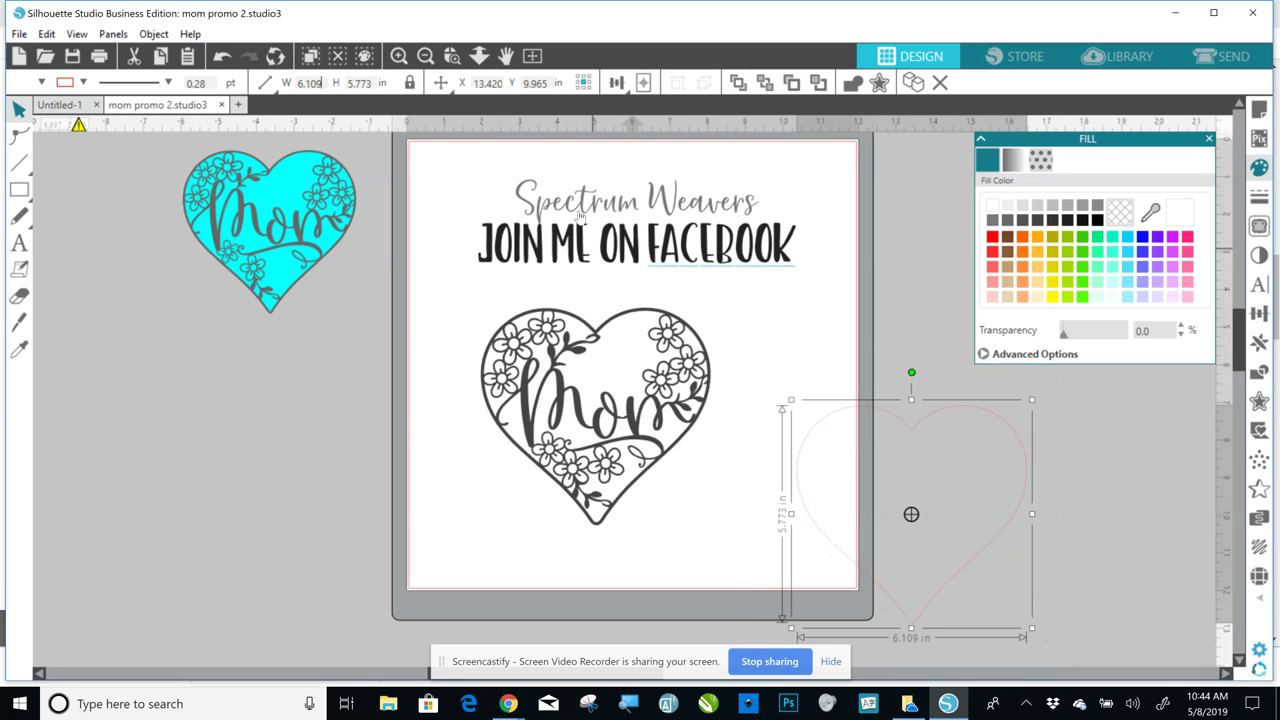
pyautogui.click(1127, 236)
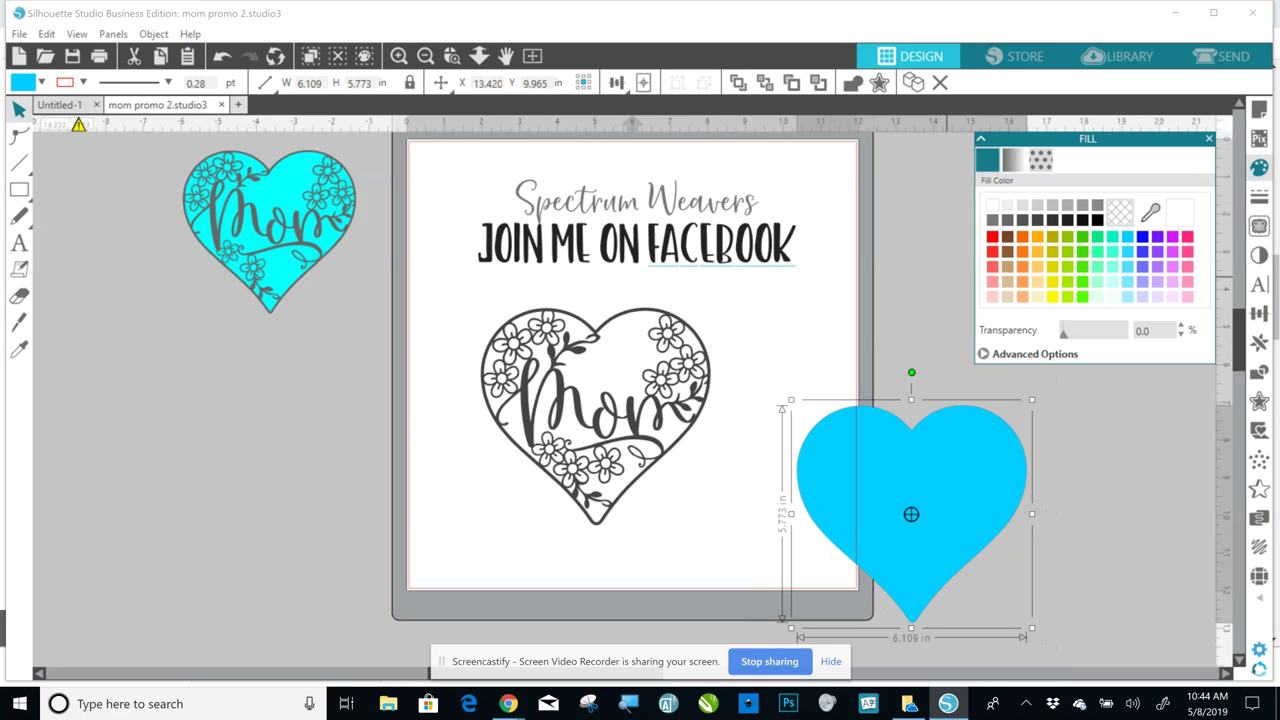
pyautogui.click(1127, 251)
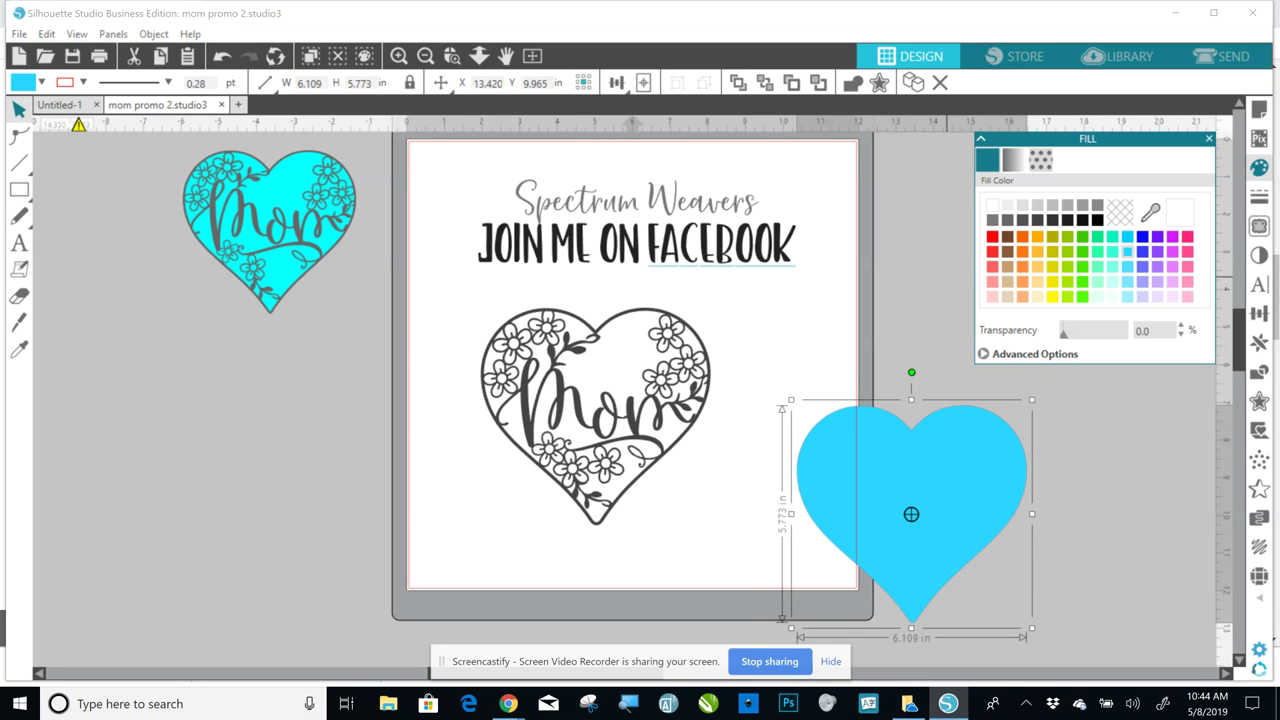
# - Change the solid heart's fill to a paler blue and move it closer to the Mom heart
pyautogui.click(1127, 266)
pyautogui.click(1127, 281)
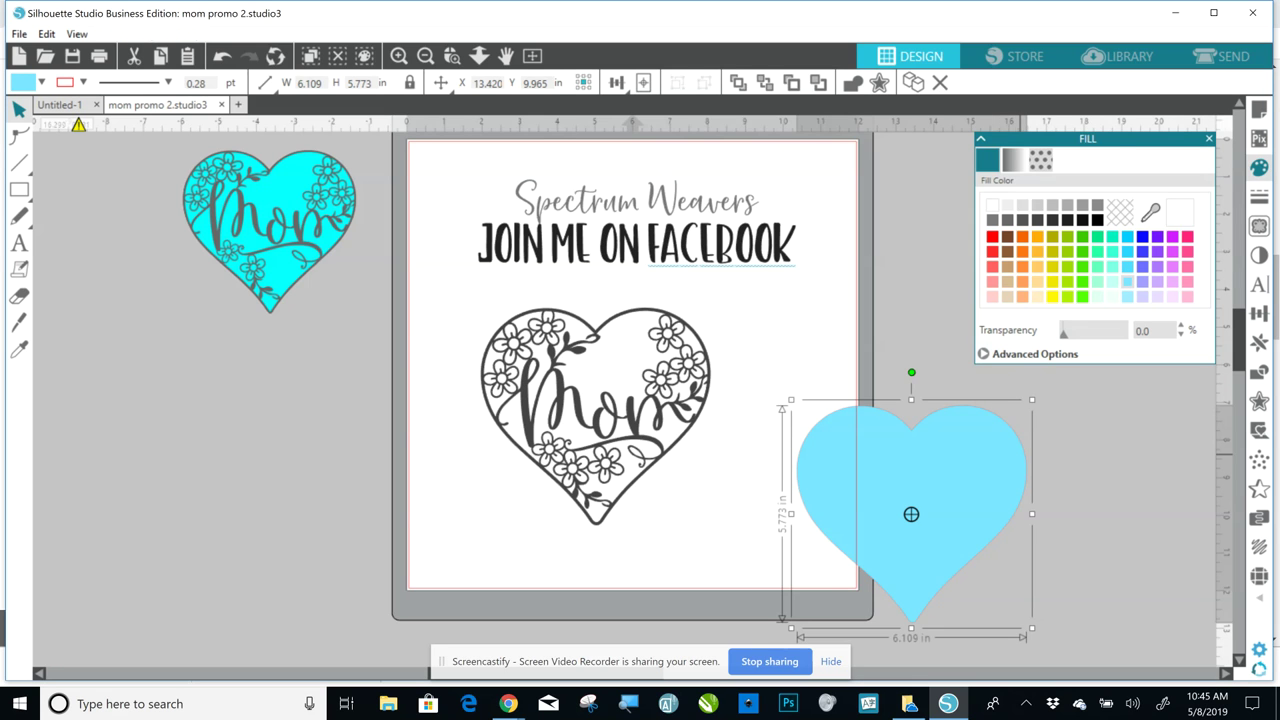
pyautogui.moveTo(911, 514); pyautogui.dragTo(830, 471)
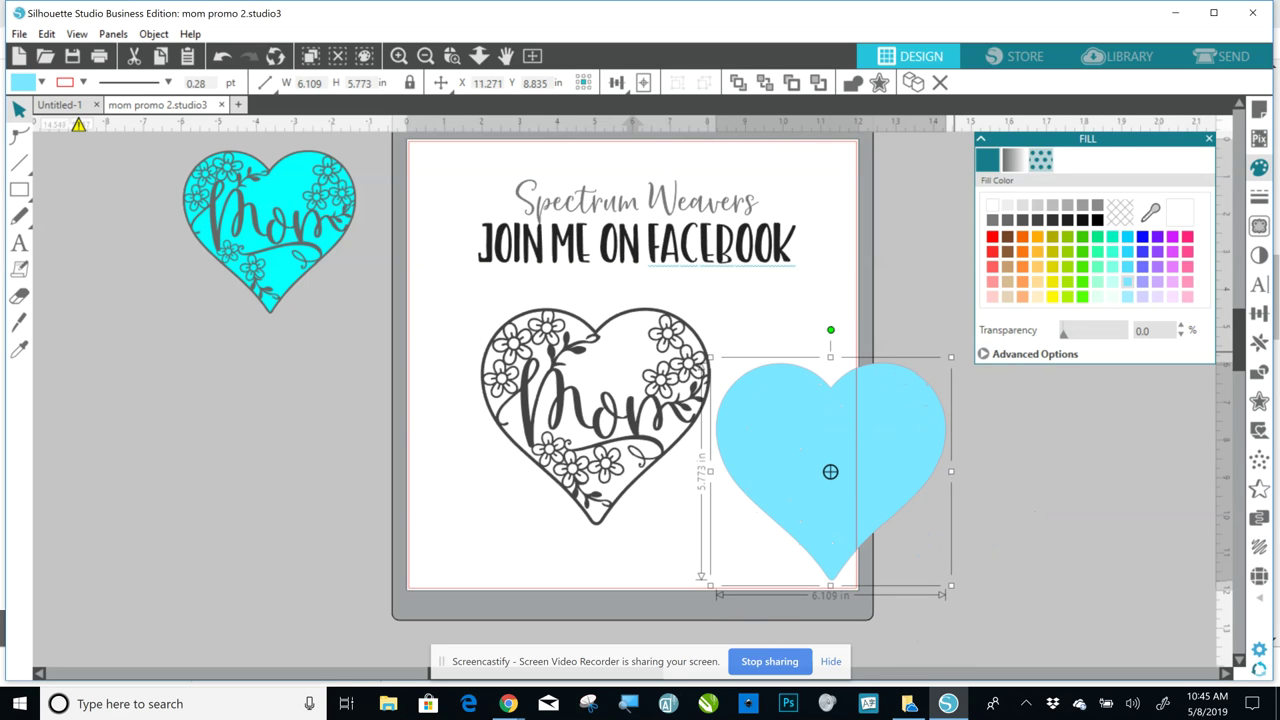
pyautogui.click(81, 84)
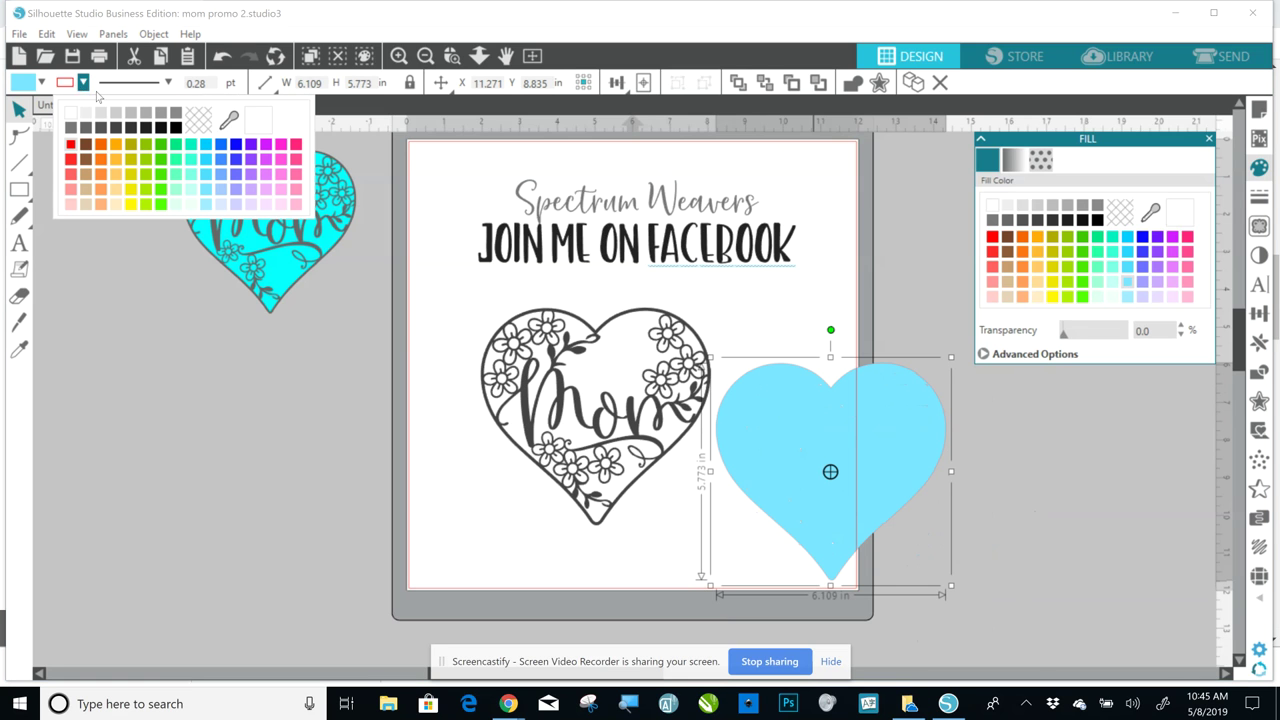
pyautogui.click(830, 471)
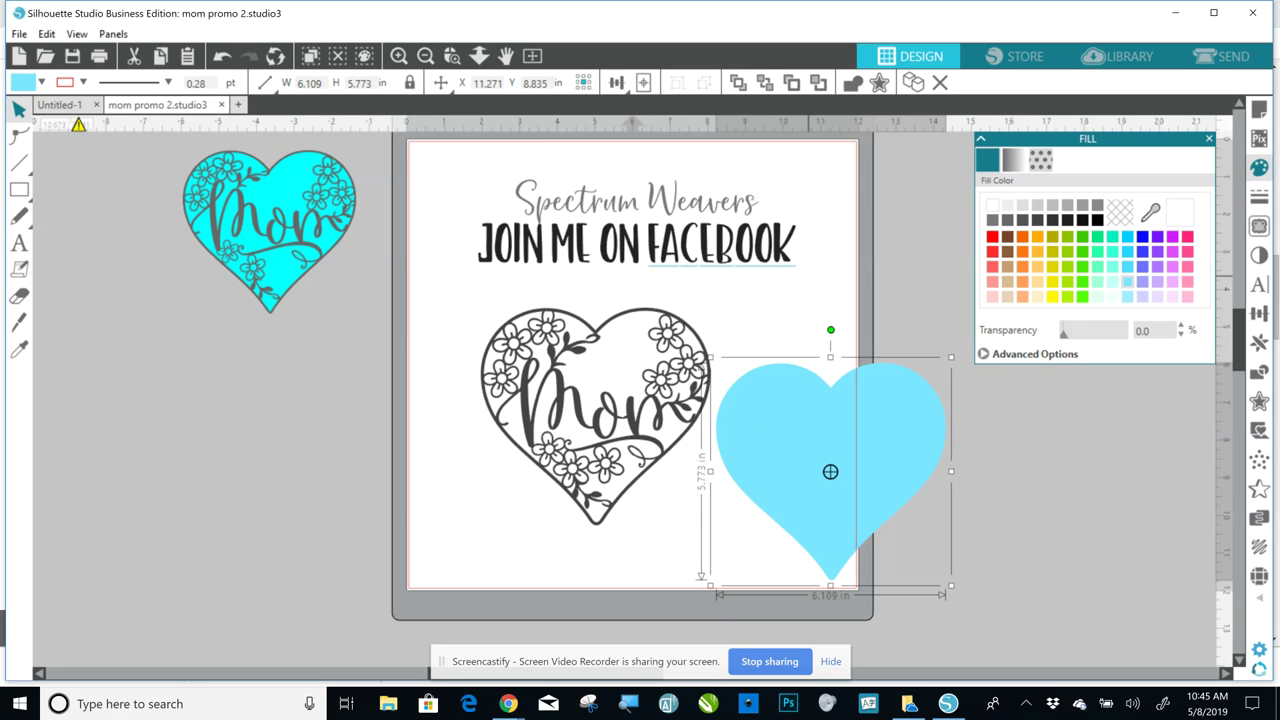
# - Send the solid blue heart to the back and align it directly behind the Mom heart as its backing
pyautogui.moveTo(830, 471); pyautogui.dragTo(686, 420)
pyautogui.rightClick(684, 419)
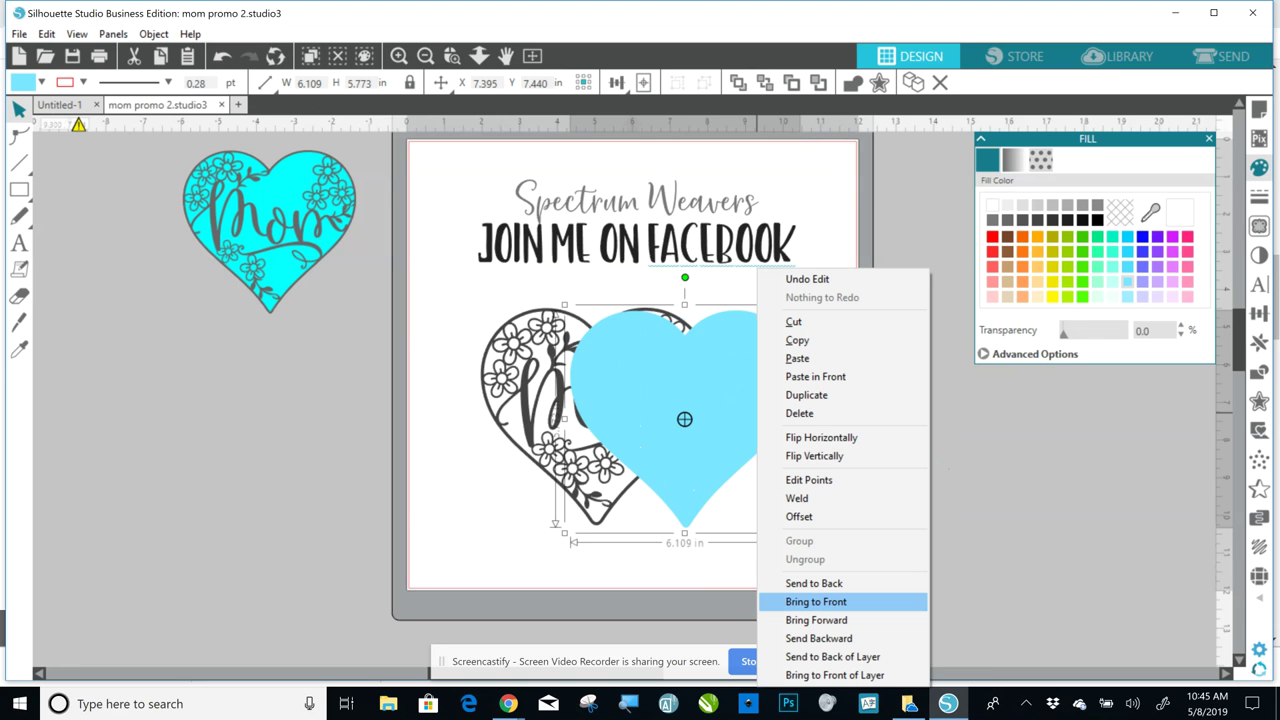
pyautogui.click(814, 583)
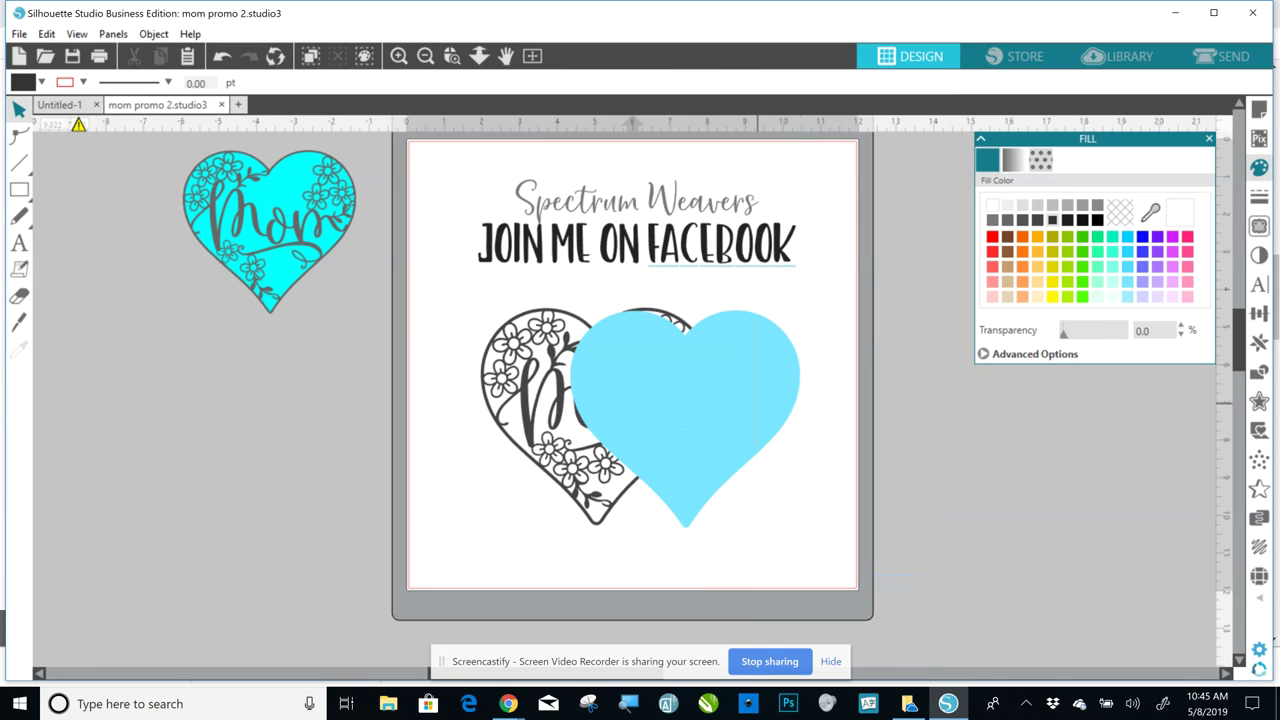
pyautogui.click(684, 419)
pyautogui.rightClick(684, 419)
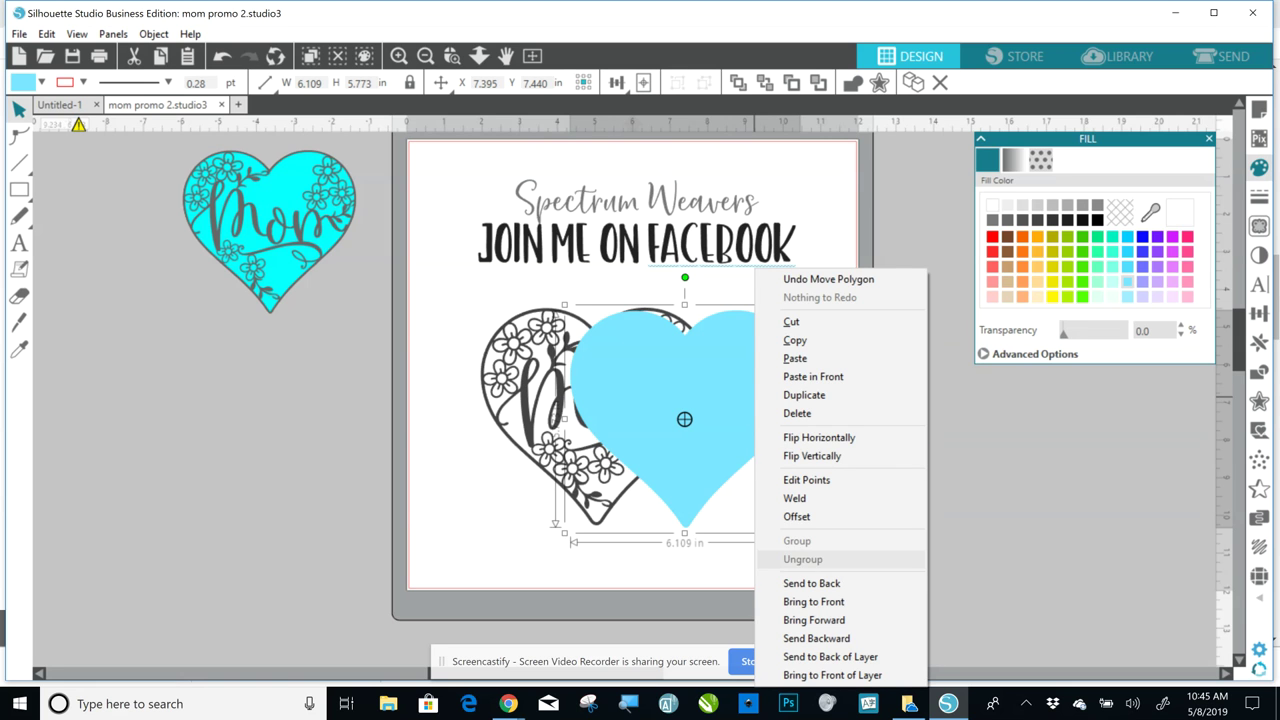
pyautogui.click(812, 583)
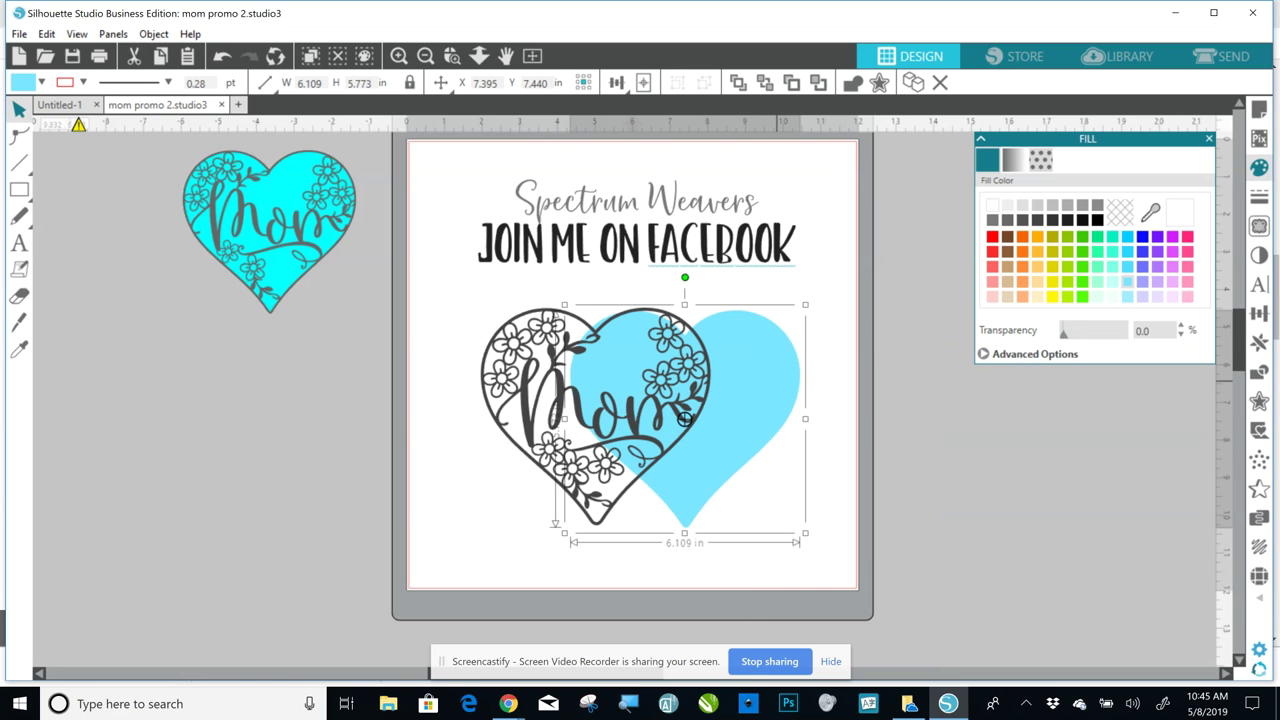
pyautogui.moveTo(684, 419); pyautogui.dragTo(596, 418)
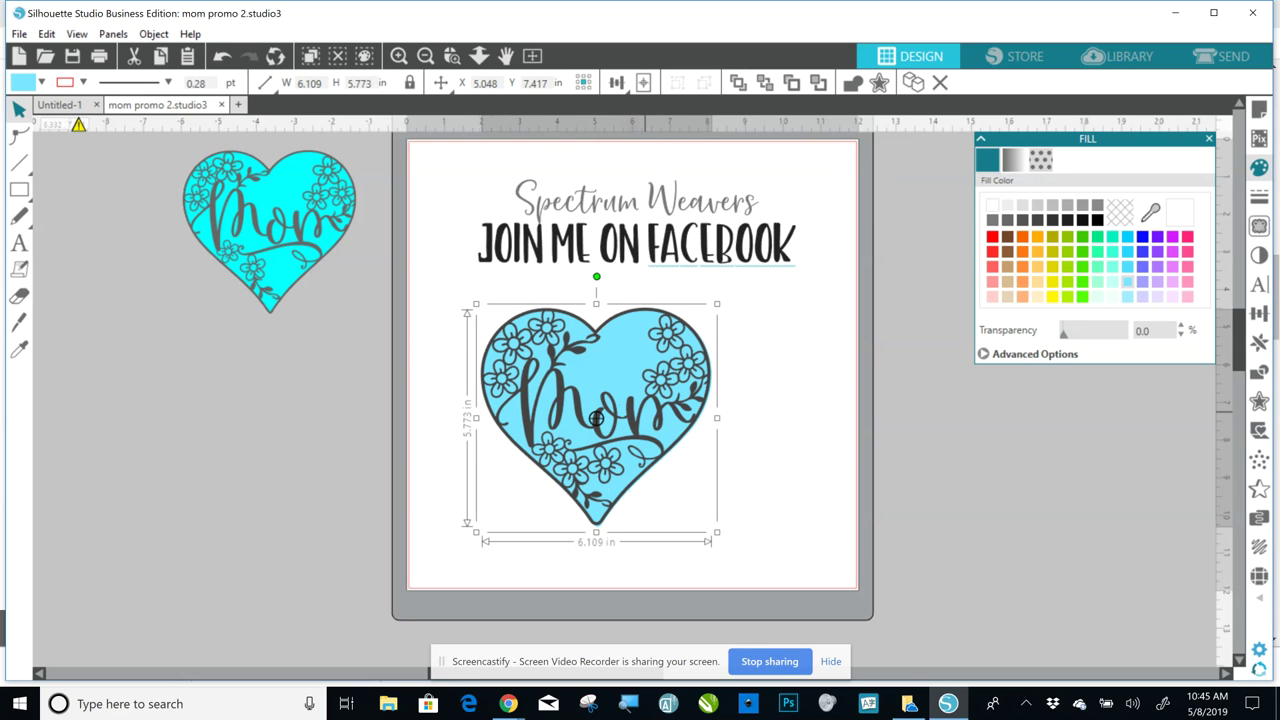
# - Separate the two hearts side by side, and lay the Mom heart over the solid blue heart at the page's right edge
pyautogui.moveTo(596, 418); pyautogui.dragTo(809, 409)
pyautogui.click(558, 413)
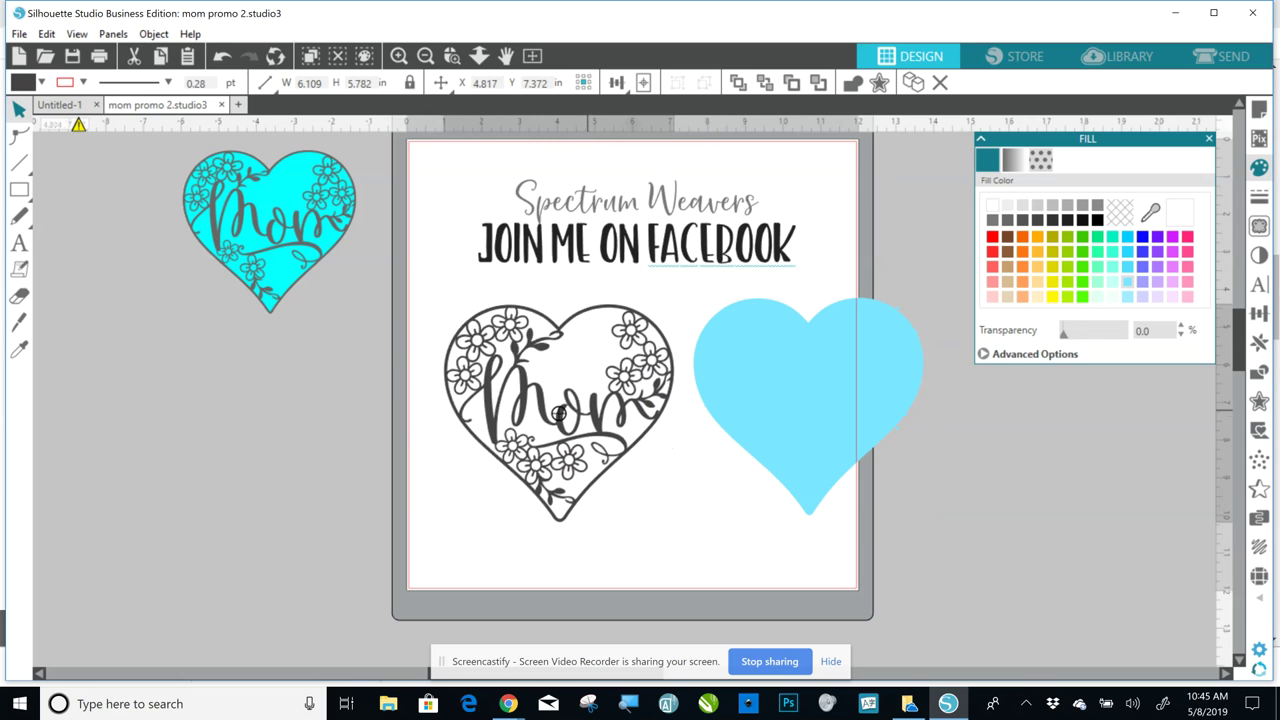
pyautogui.moveTo(558, 413); pyautogui.dragTo(514, 400)
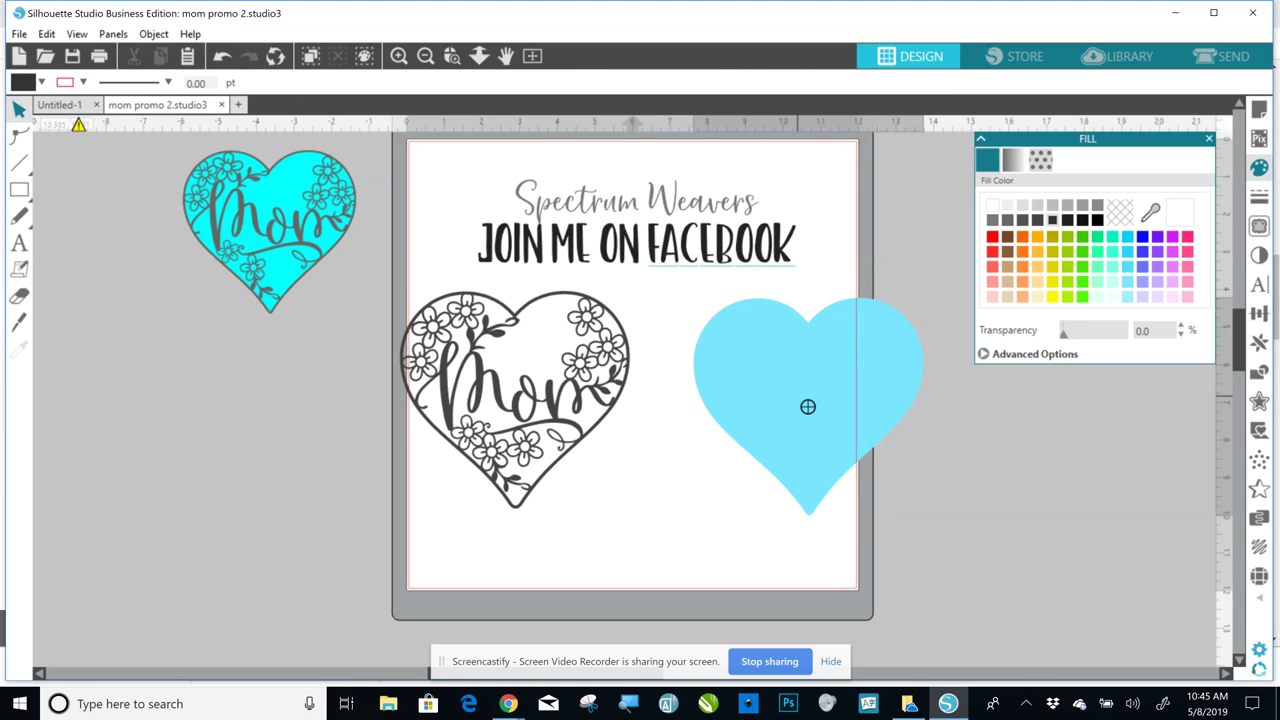
pyautogui.moveTo(808, 407); pyautogui.dragTo(744, 409)
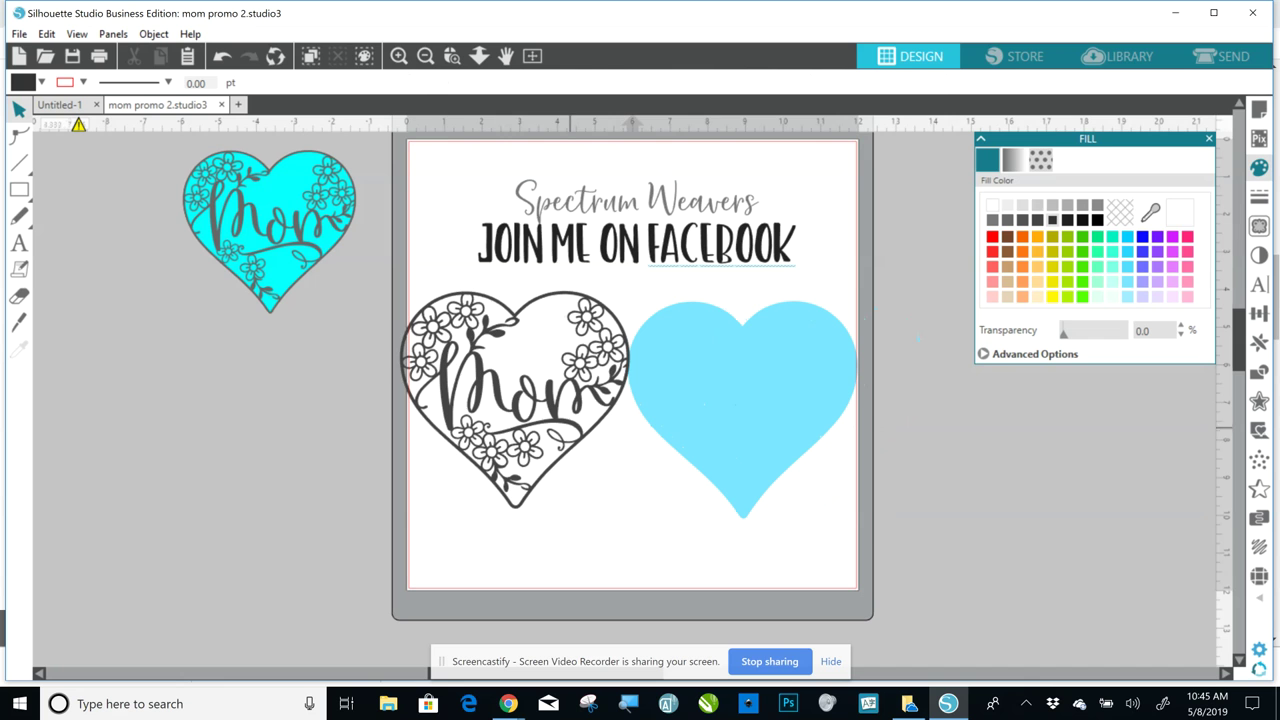
pyautogui.moveTo(515, 400); pyautogui.dragTo(743, 410)
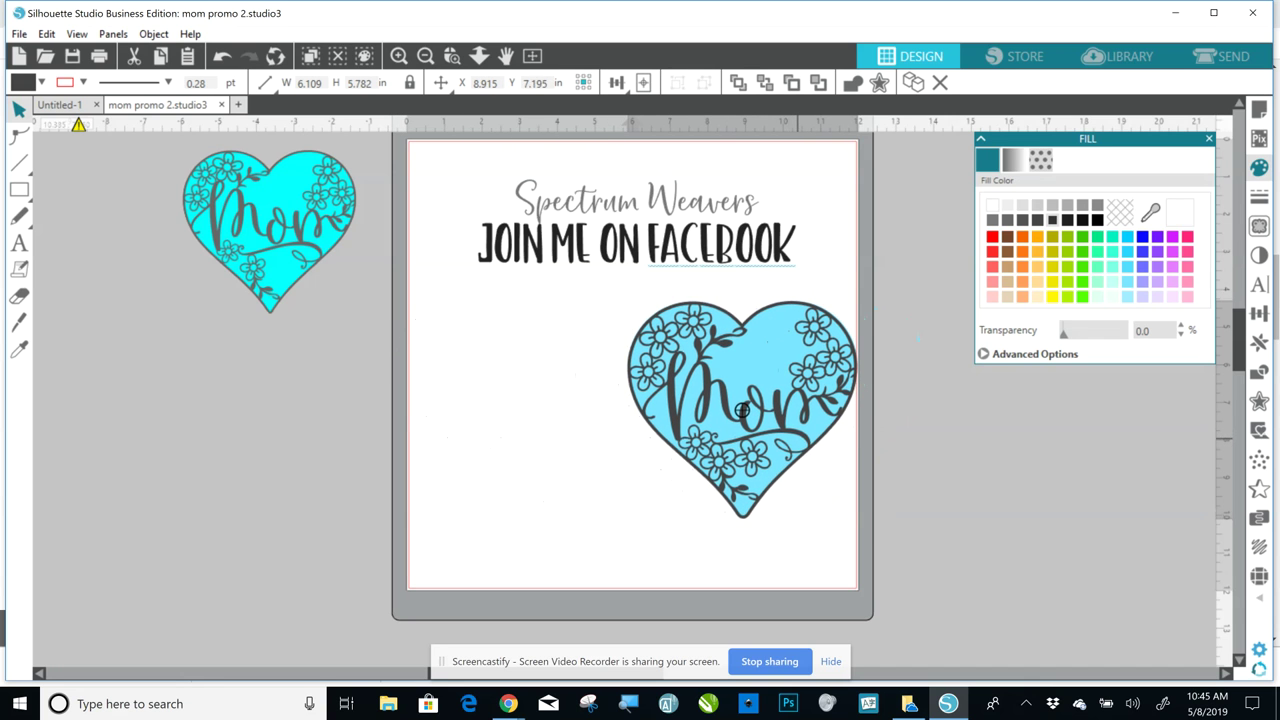
pyautogui.click(569, 513)
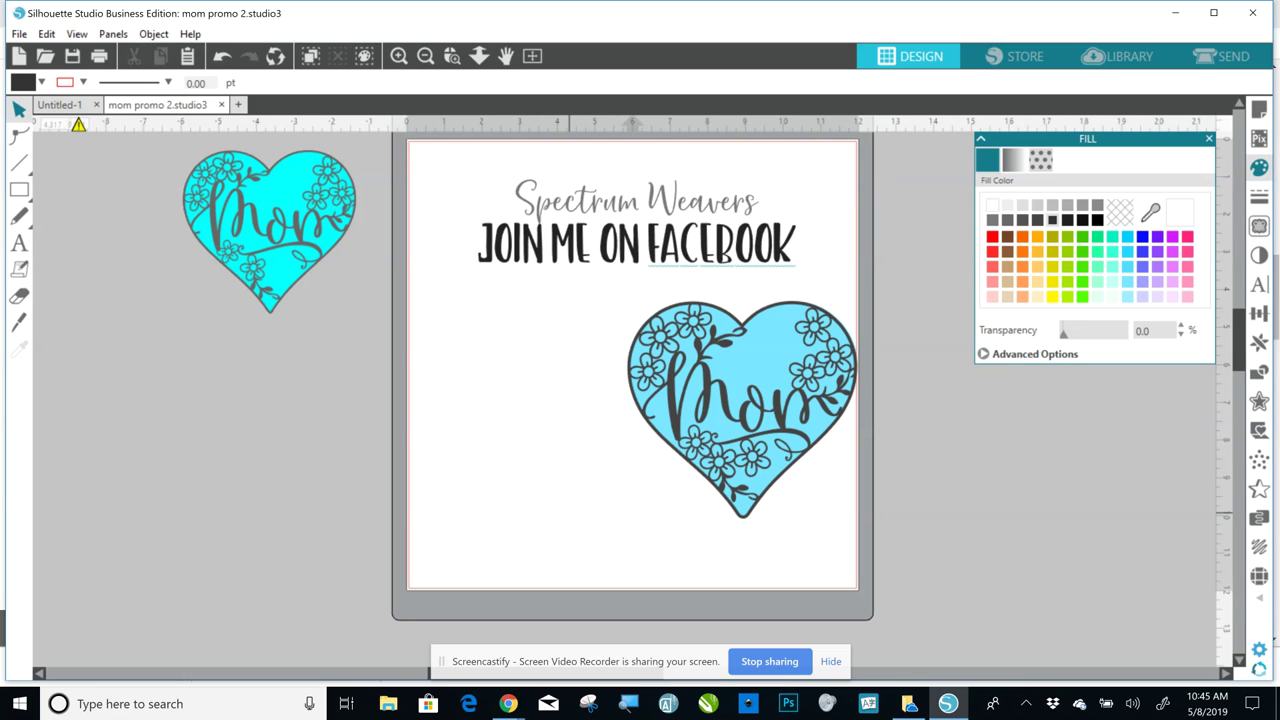